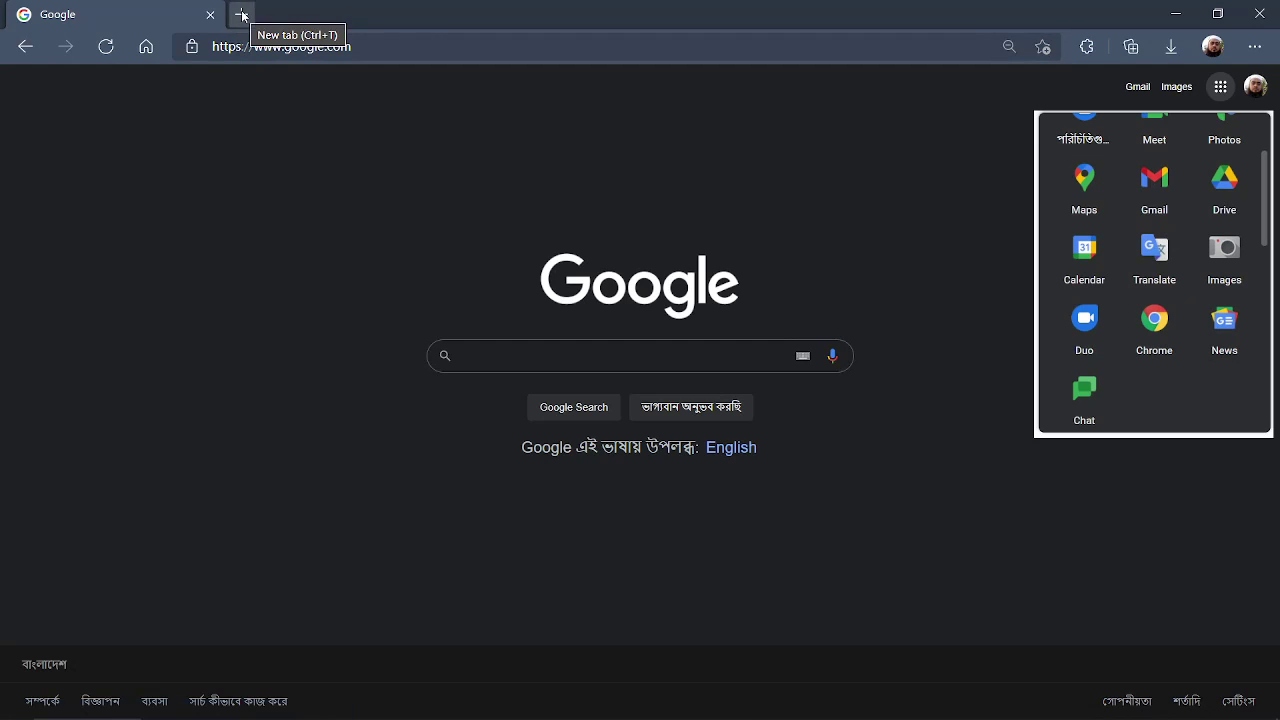
Find Forms in the Google apps list, open it and create a new blank form.
{"action": "scroll", "coordinate": [1154, 258], "scroll_direction": "up", "scroll_amount": 1}
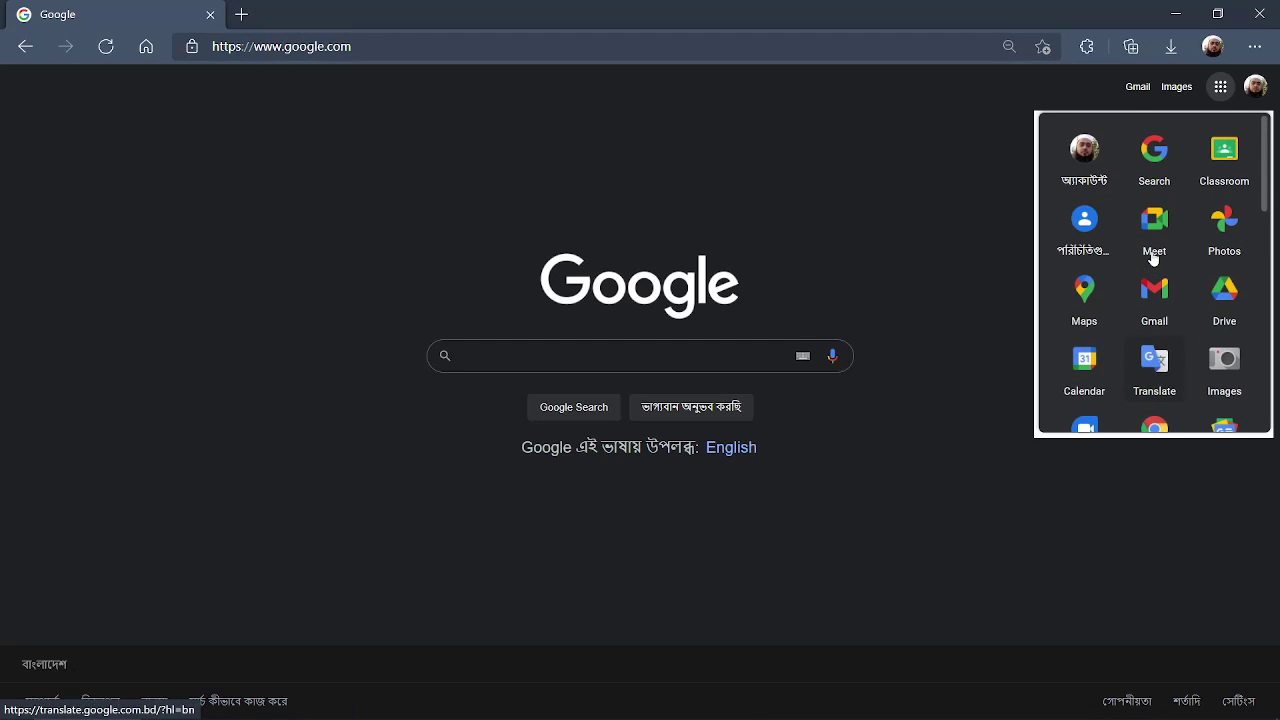
{"action": "scroll", "coordinate": [1155, 265], "scroll_direction": "down", "scroll_amount": 3}
{"action": "scroll", "coordinate": [1157, 279], "scroll_direction": "up", "scroll_amount": 1}
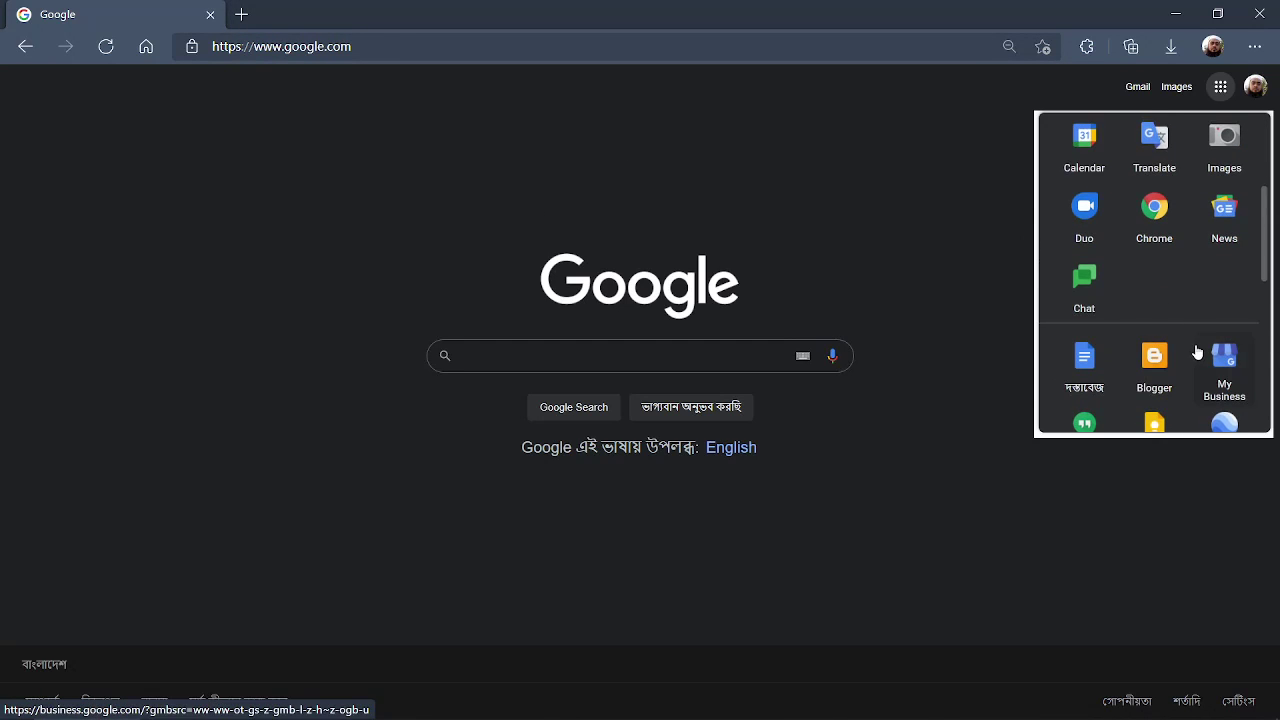
{"action": "scroll", "coordinate": [1222, 300], "scroll_direction": "up", "scroll_amount": 1}
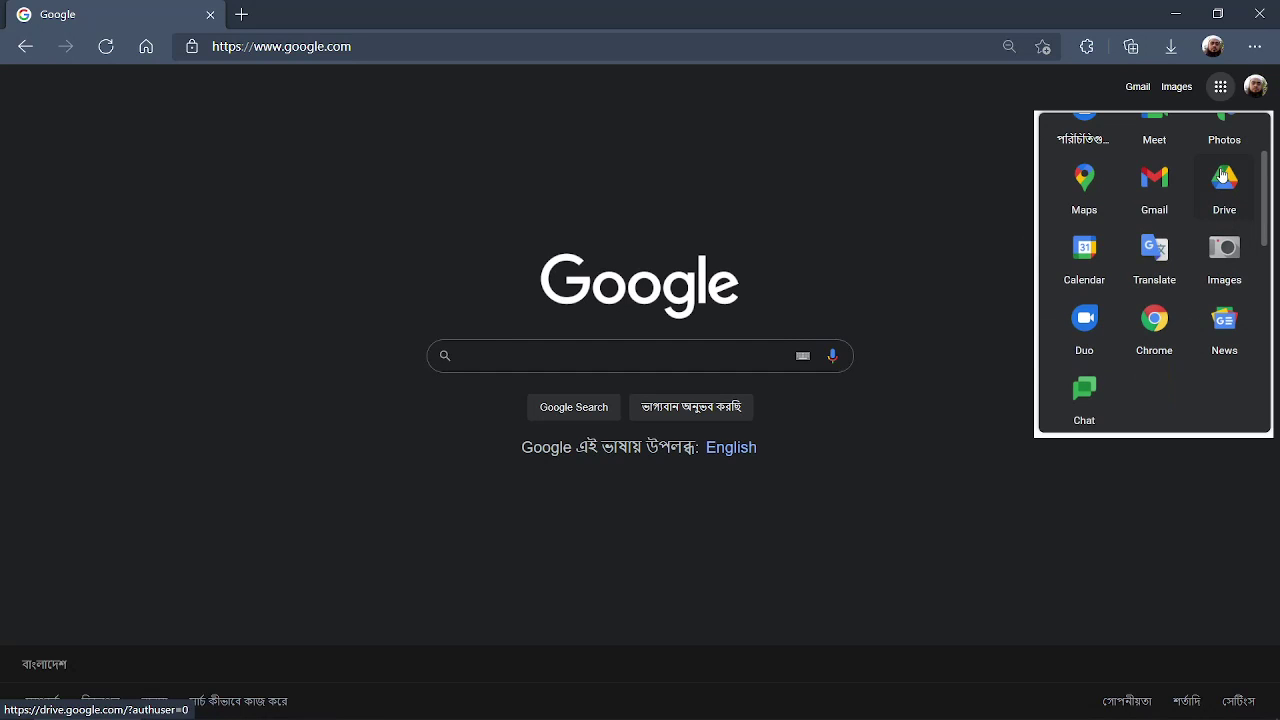
{"action": "scroll", "coordinate": [1227, 178], "scroll_direction": "down", "scroll_amount": 5}
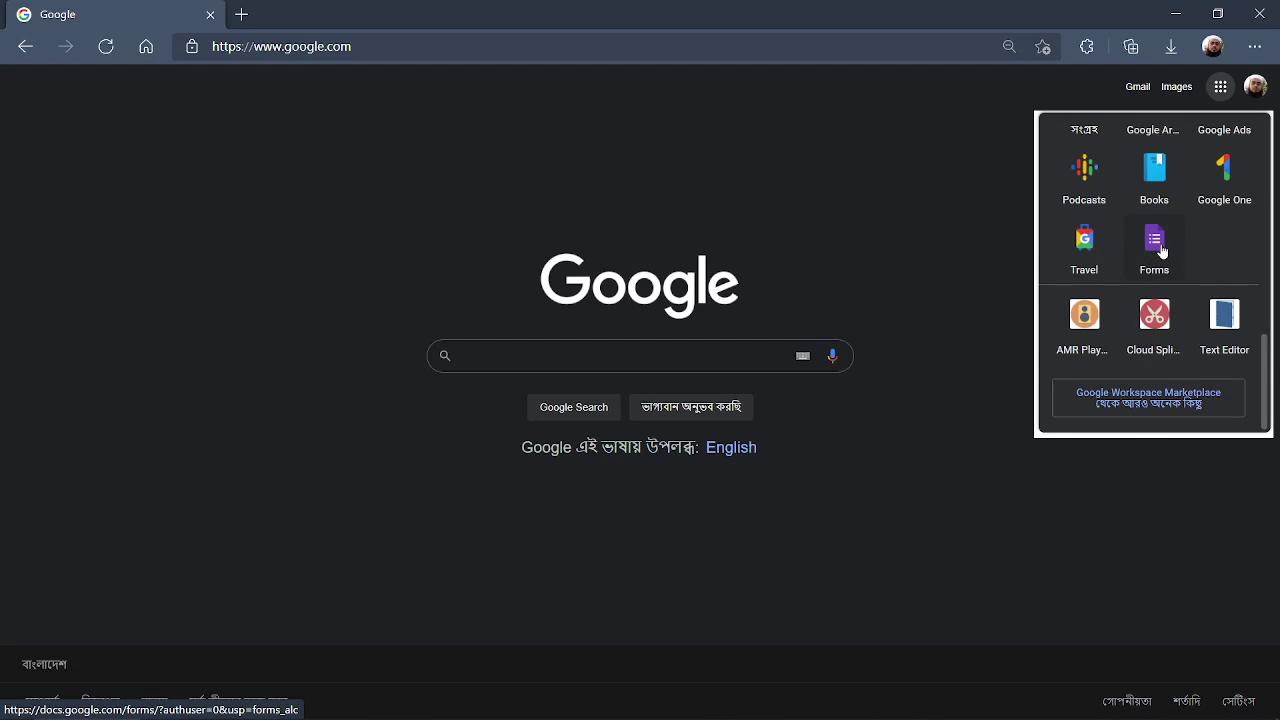
{"action": "left_click", "coordinate": [1162, 251]}
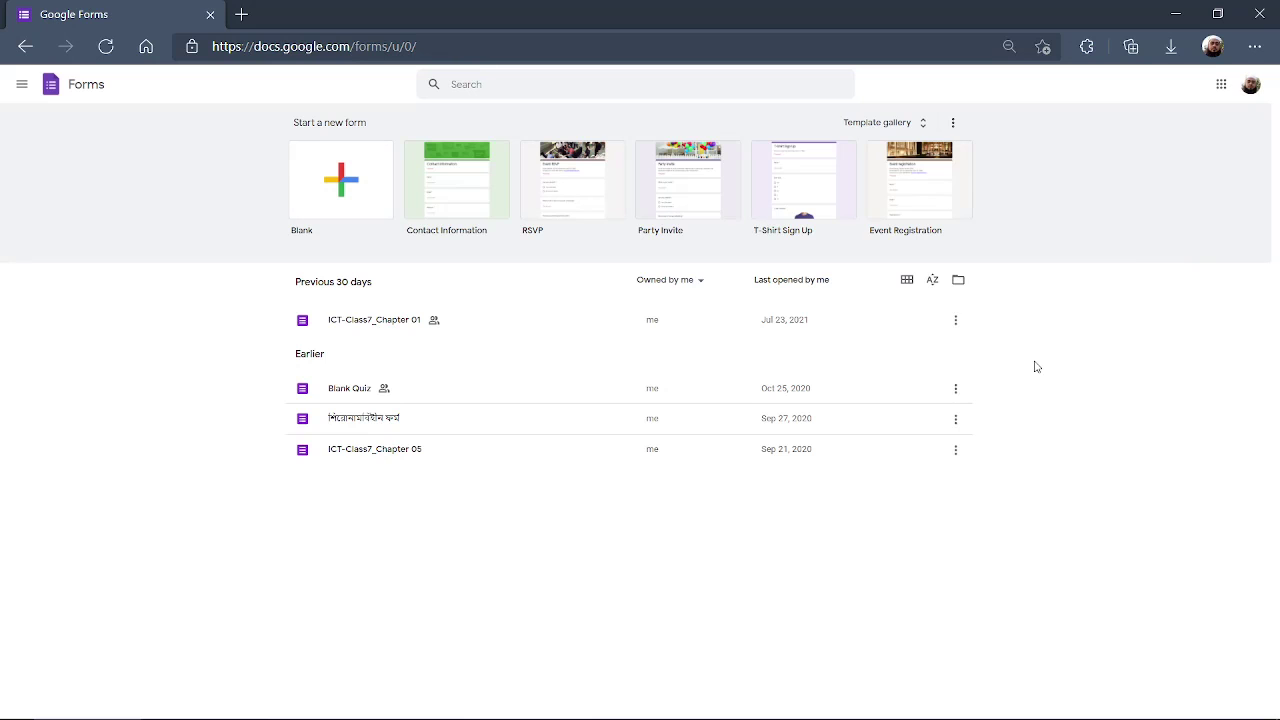
{"action": "left_click", "coordinate": [338, 182]}
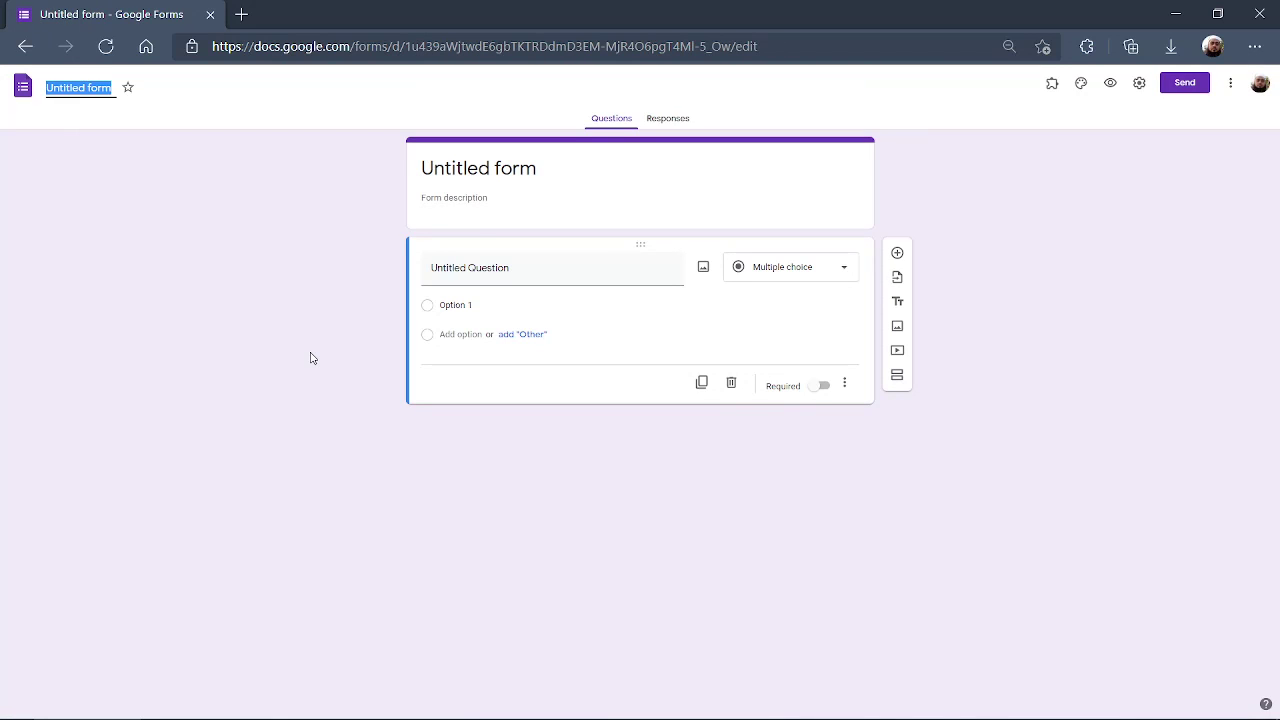
Rename the untitled form file as "Demo Test".
{"action": "type", "text": "Den"}
{"action": "key", "text": "BackSpace"}
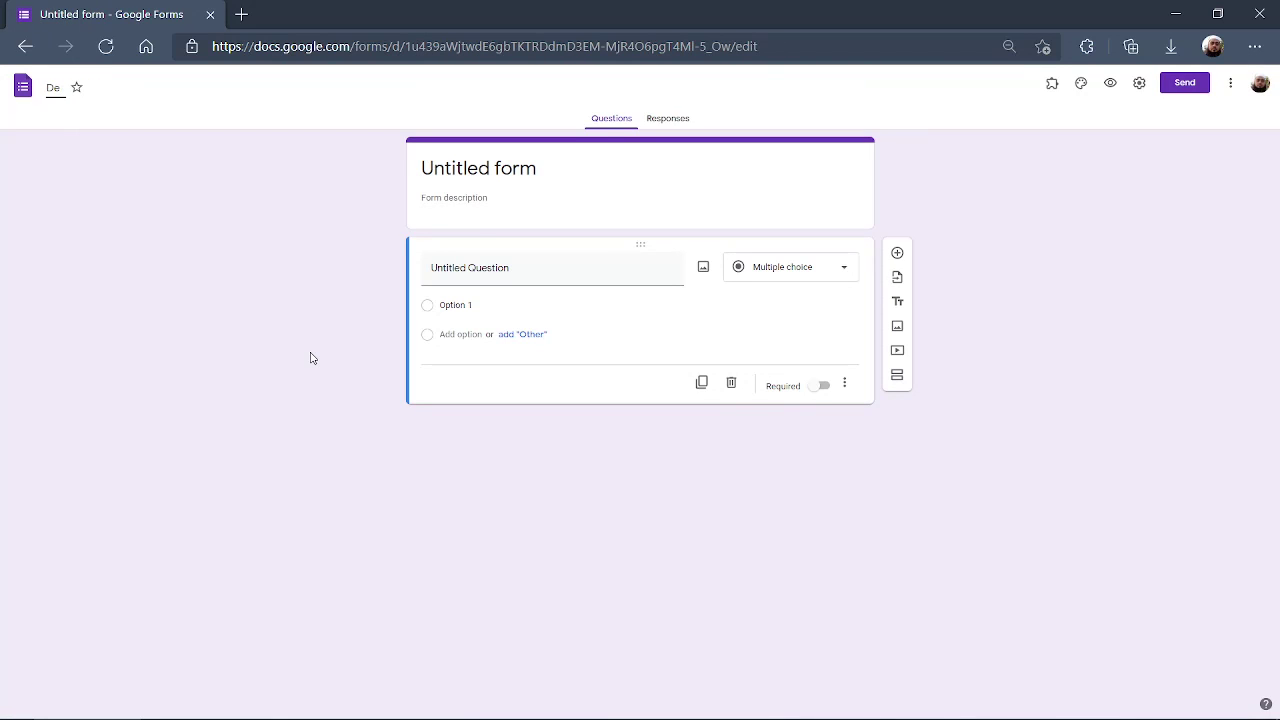
{"action": "type", "text": "mo Test"}
Launch Avro Keyboard for Bangla input and replace the form's title with "সাময়িক পরীক্ষা ২০২১".
{"action": "left_click", "coordinate": [487, 157]}
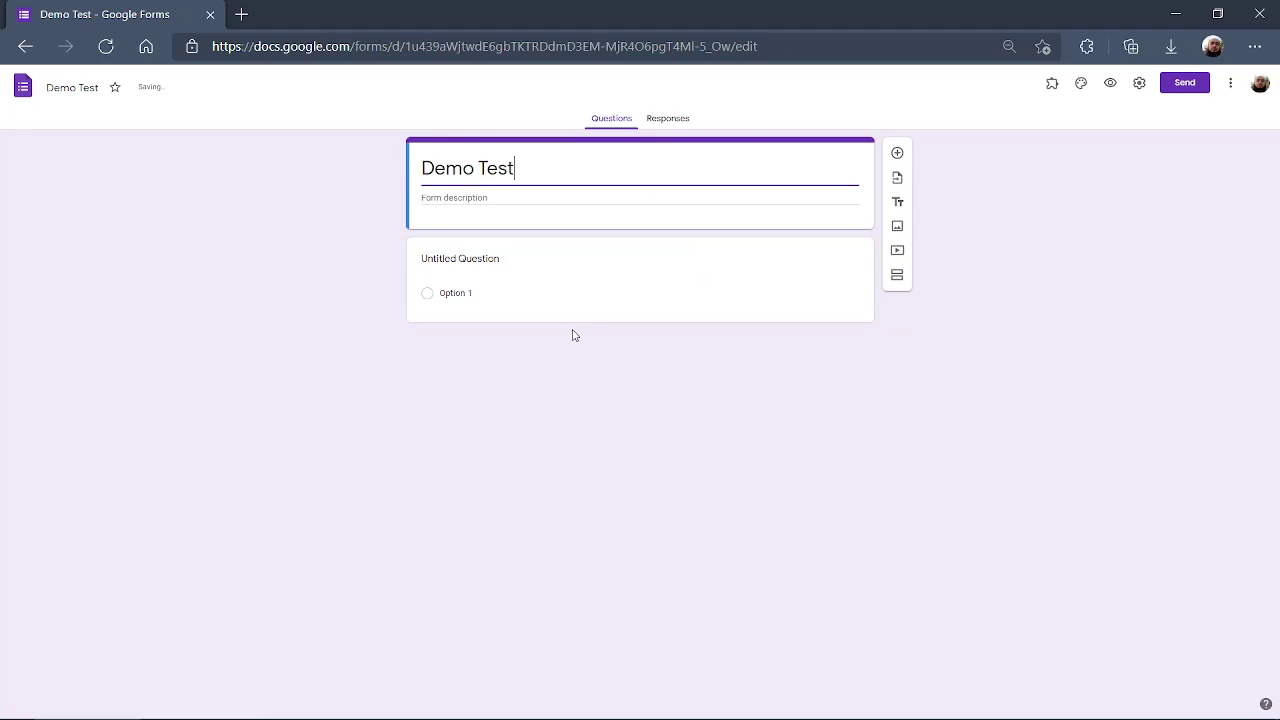
{"action": "key", "text": "ctrl+a"}
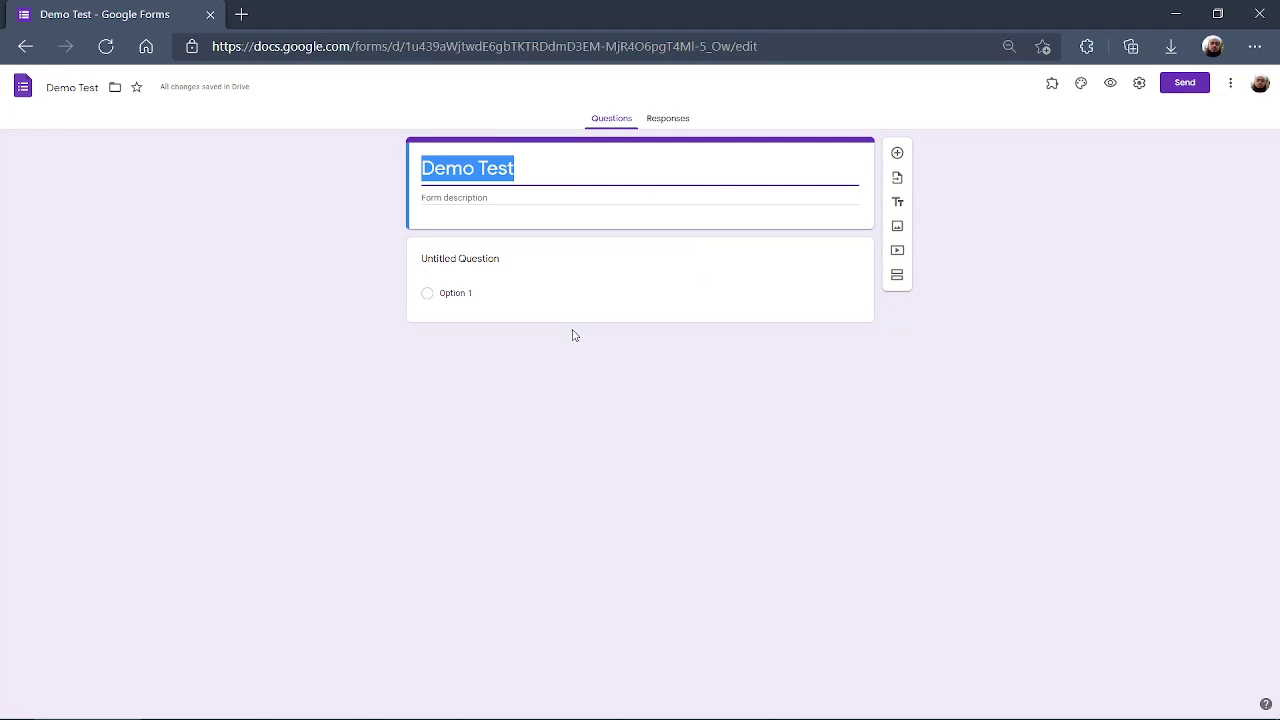
{"action": "key", "text": "super"}
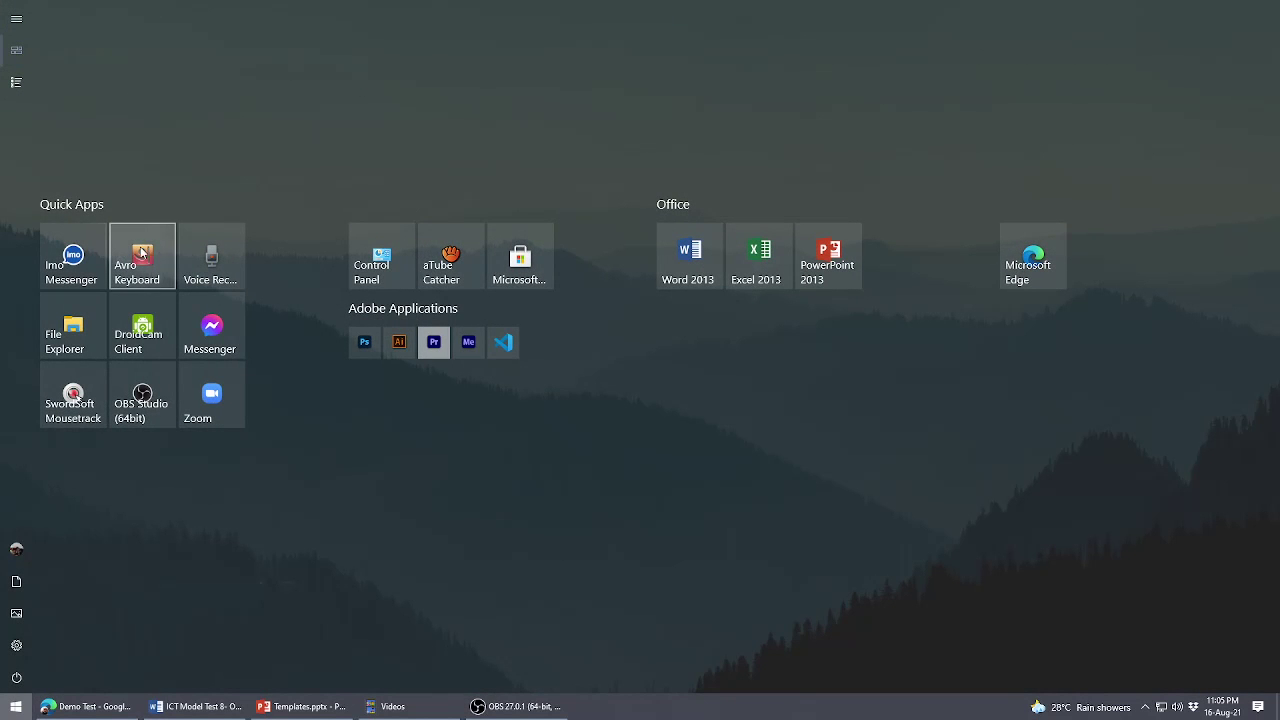
{"action": "left_click", "coordinate": [142, 256]}
{"action": "left_click", "coordinate": [756, 434]}
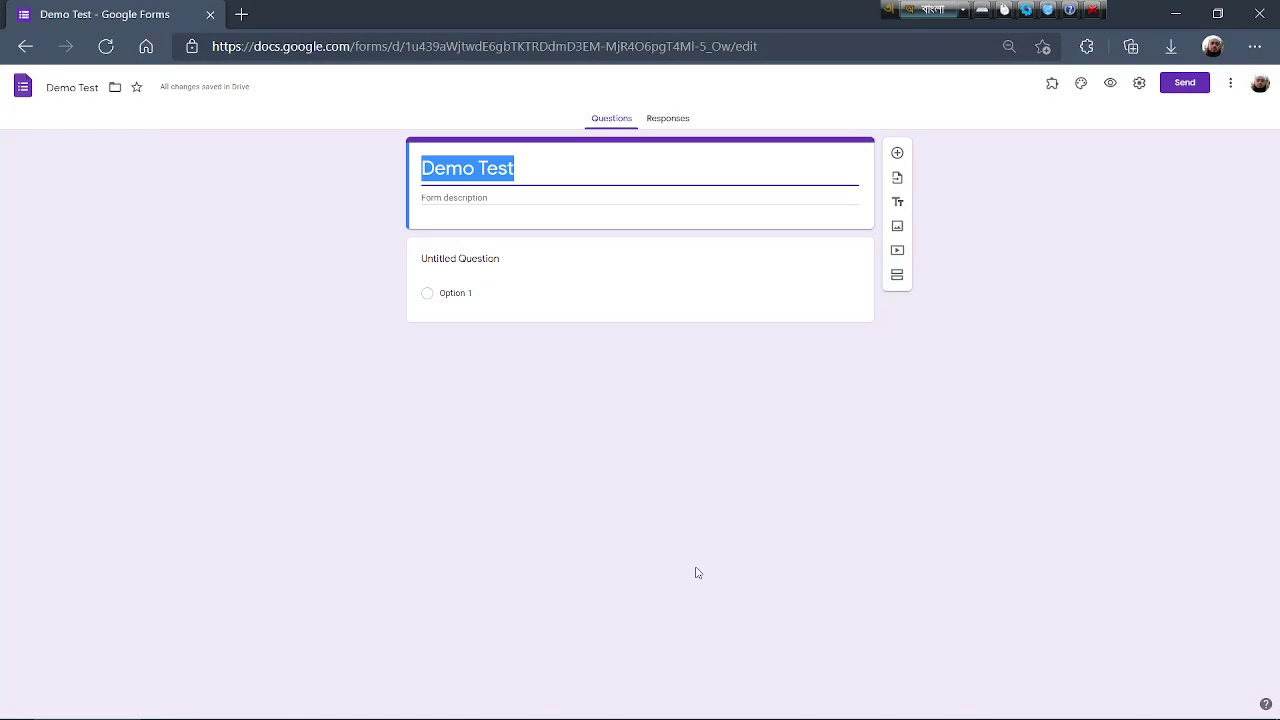
{"action": "type", "text": "samoy"}
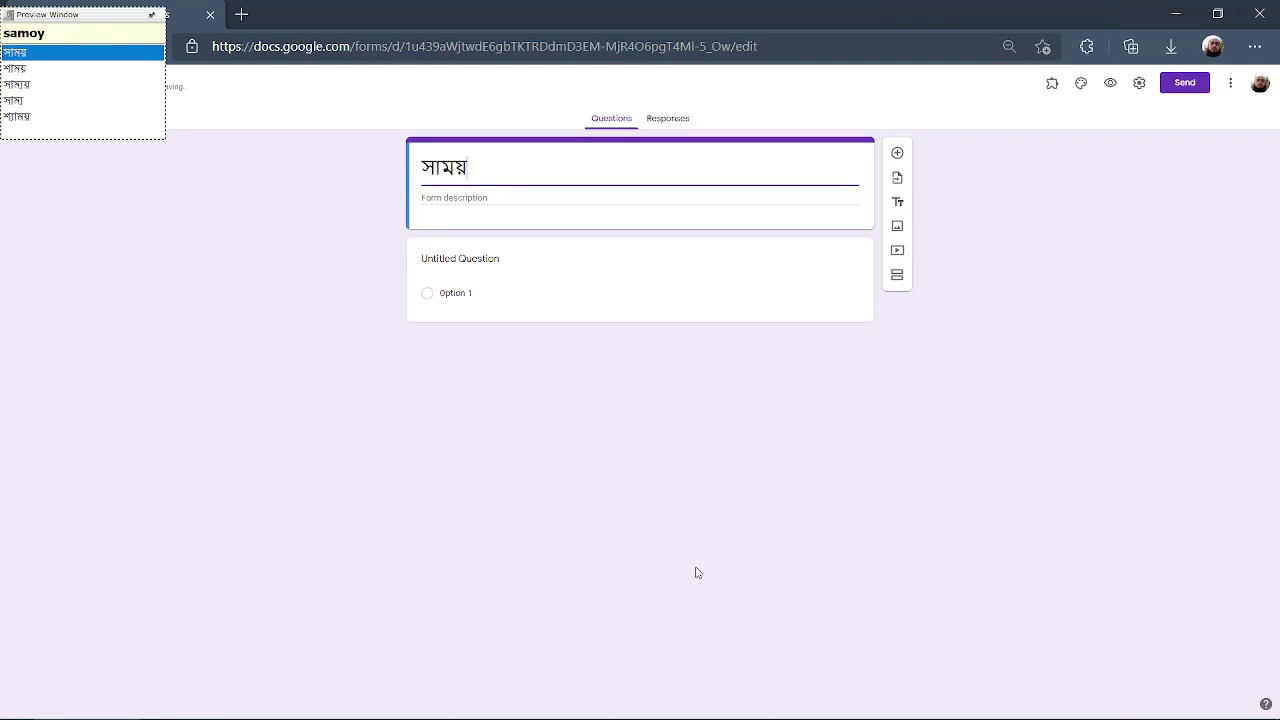
{"action": "type", "text": "ik po"}
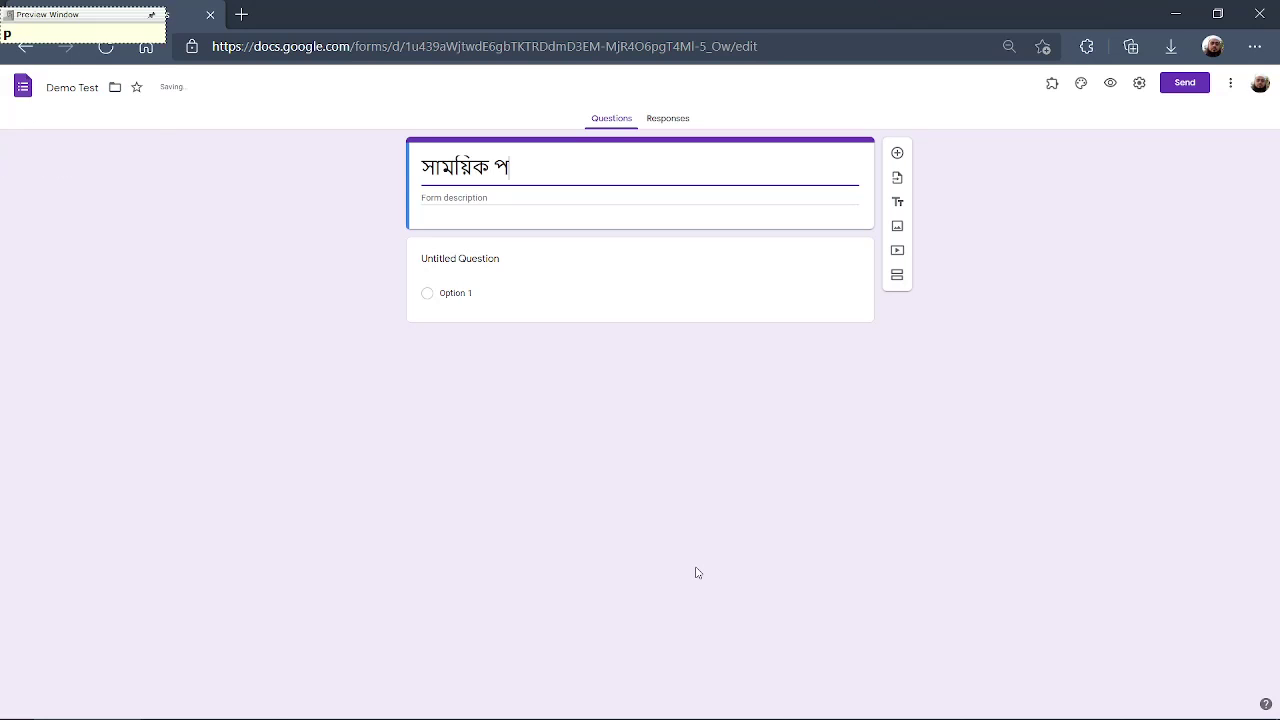
{"action": "type", "text": "rIkkha 2021"}
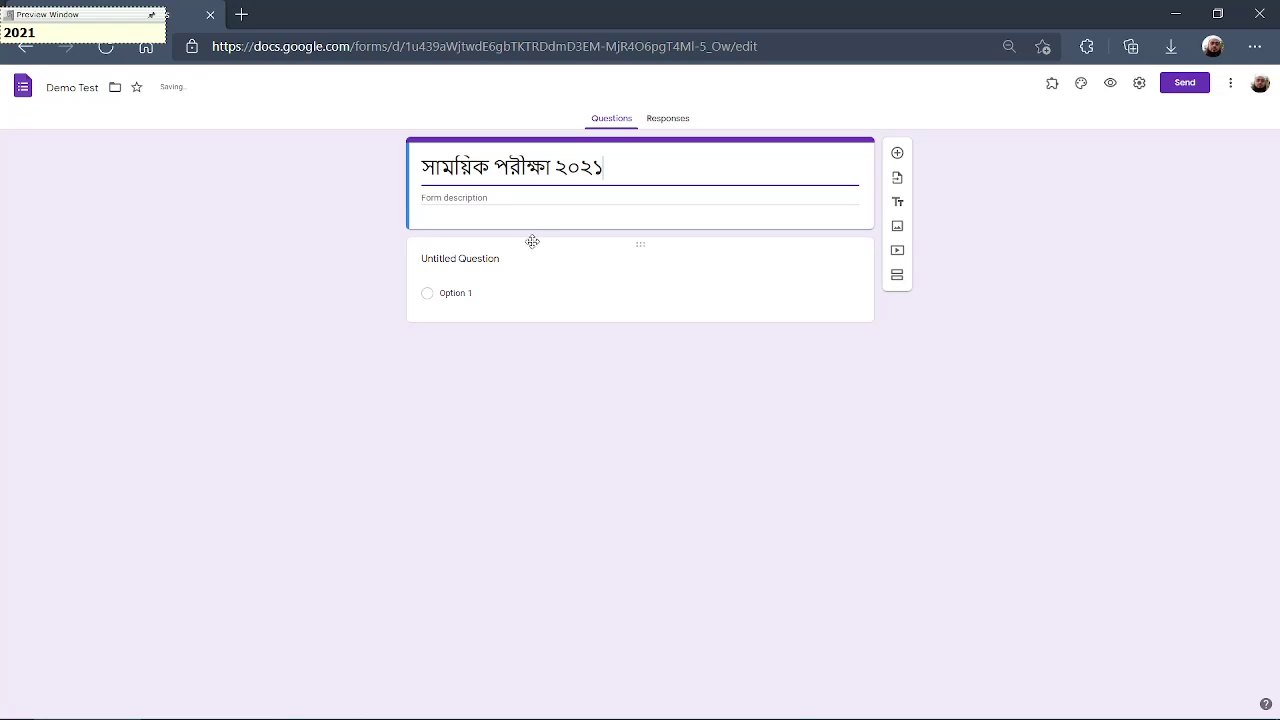
Begin the form description with the word "অষ্টম", correcting any misspelling, and enlarge the page display.
{"action": "left_click", "coordinate": [492, 210]}
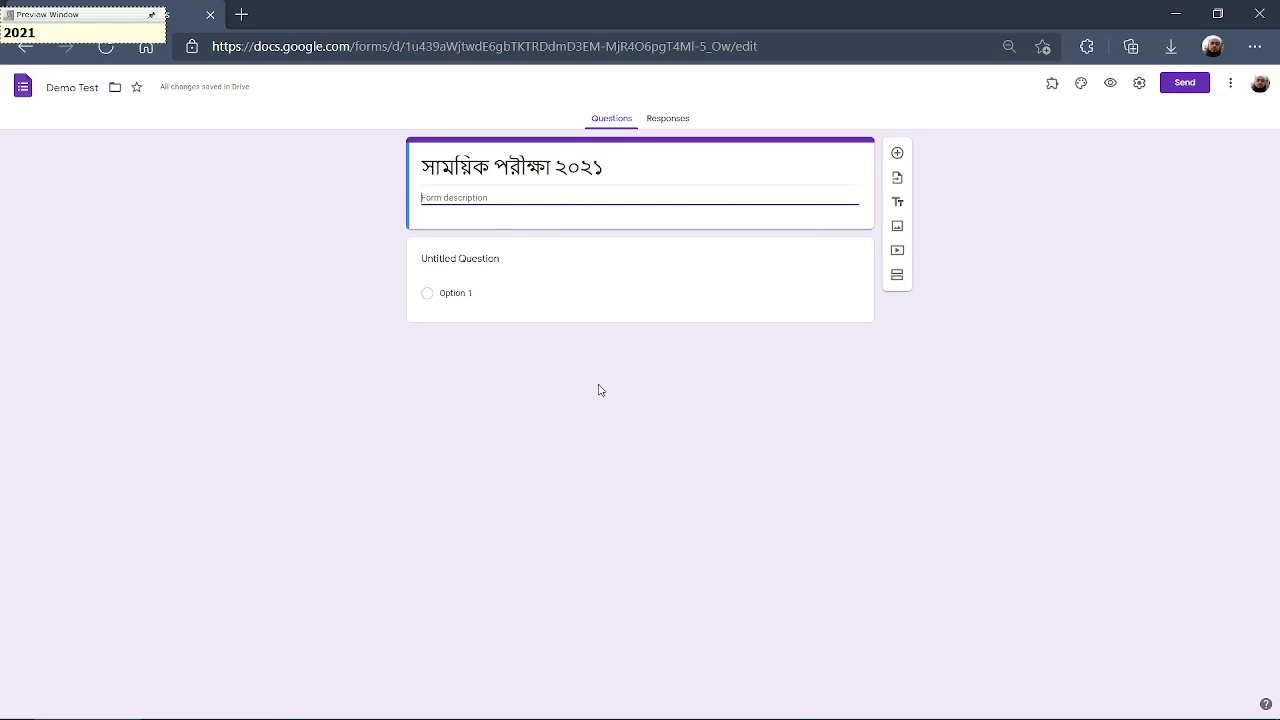
{"action": "type", "text": "ost"}
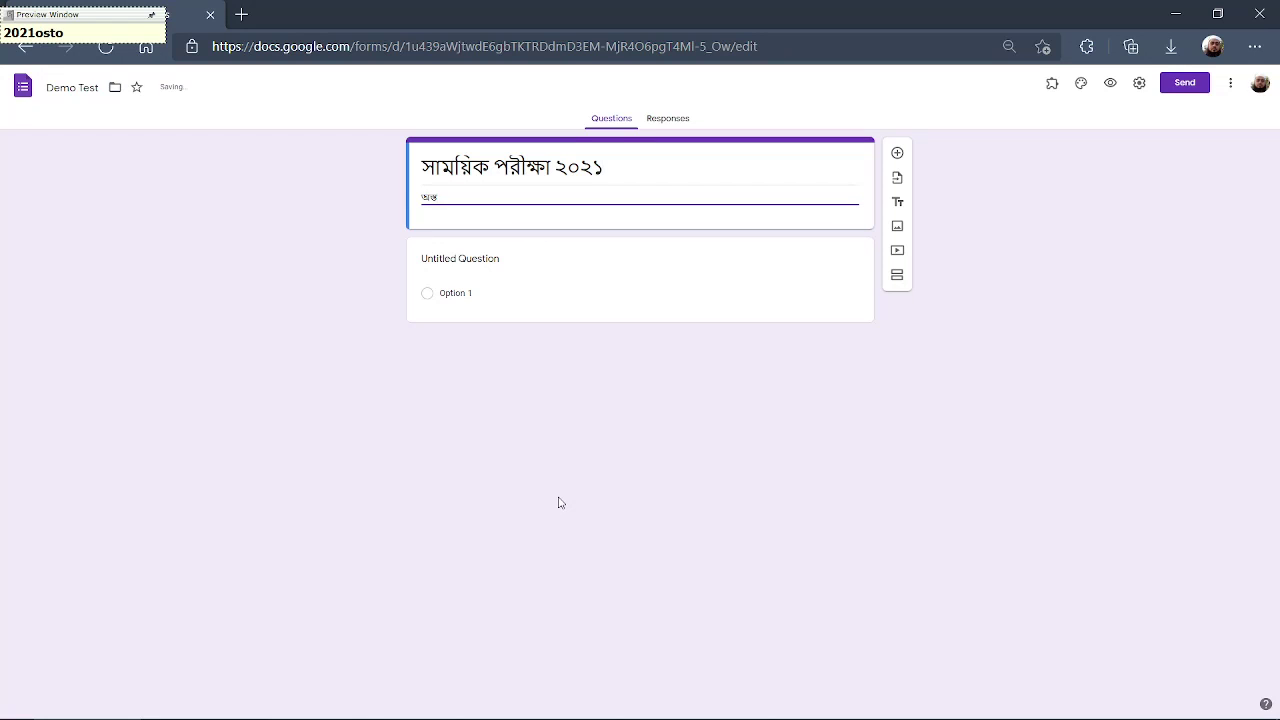
{"action": "type", "text": "oom"}
{"action": "key", "text": "ctrl+a"}
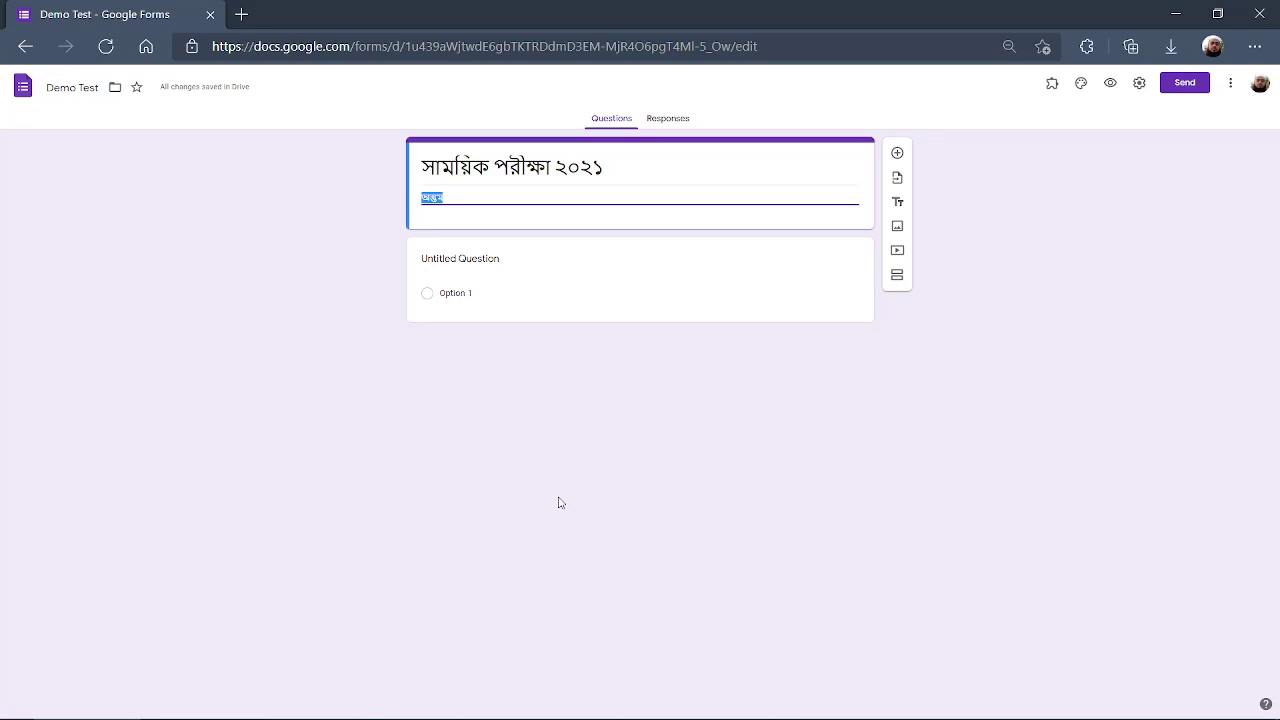
{"action": "key", "text": "ctrl+plus"}
{"action": "key", "text": "ctrl+plus"}
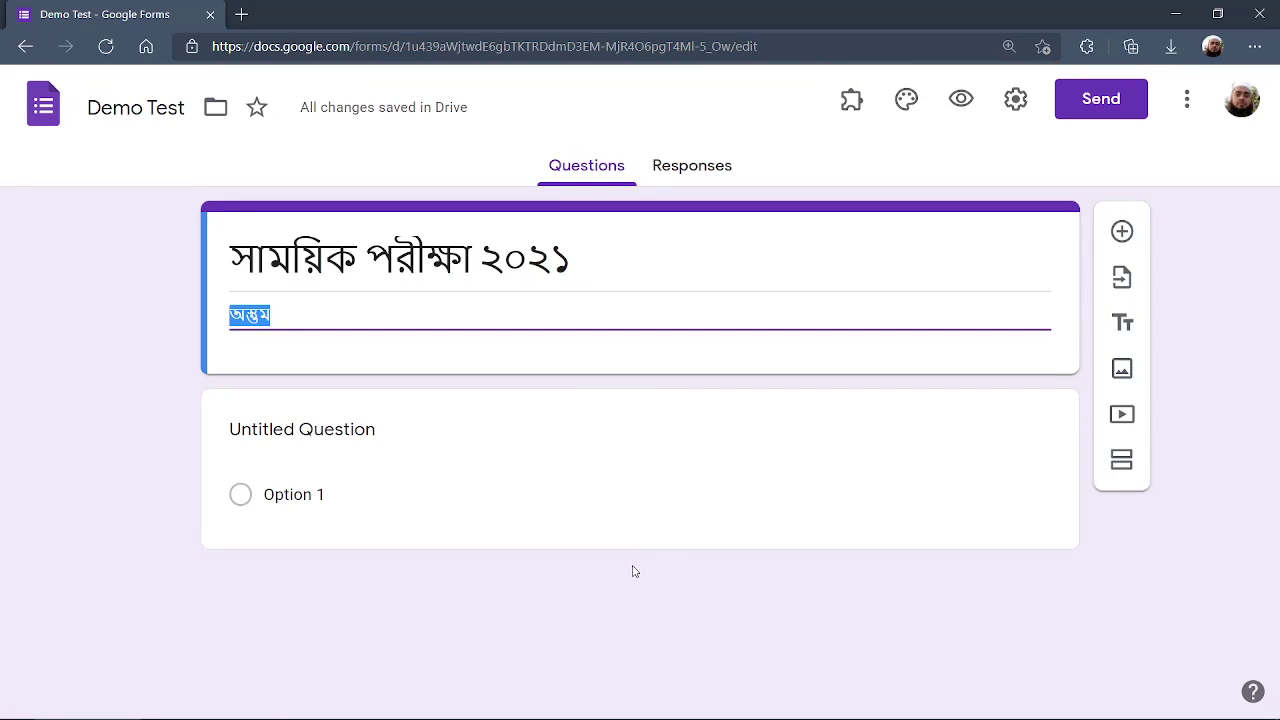
{"action": "type", "text": "ost"}
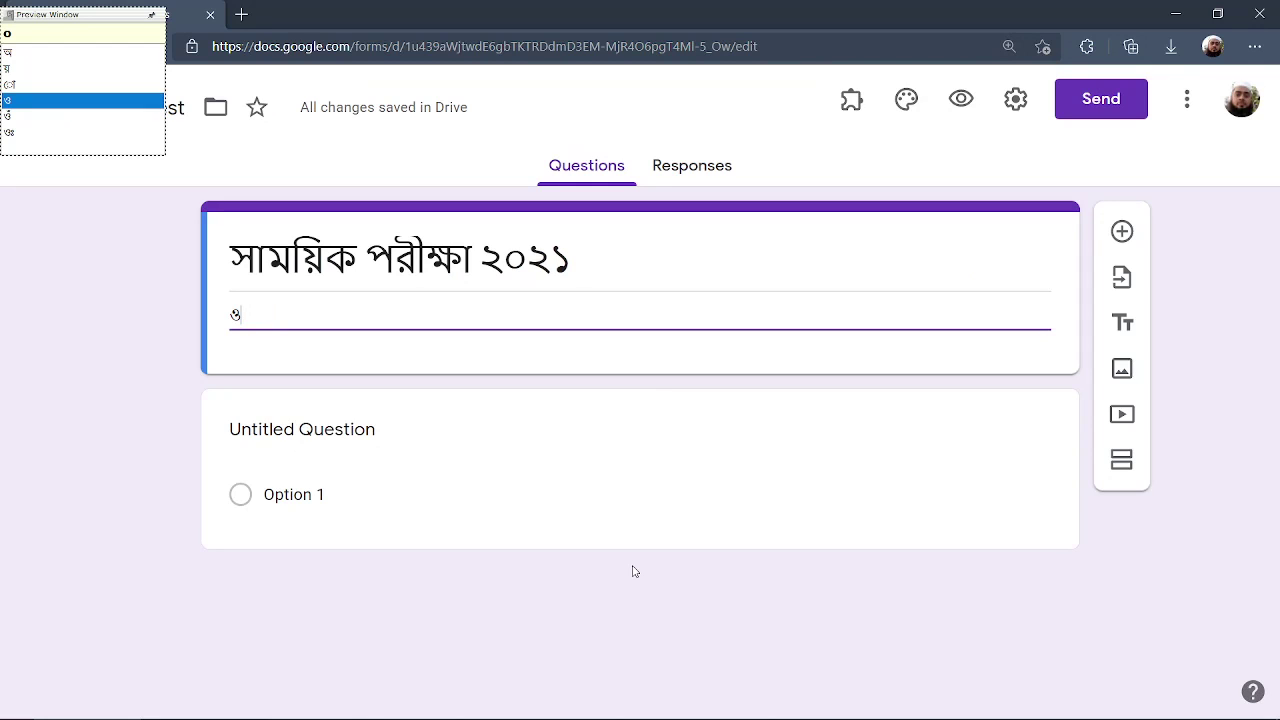
{"action": "type", "text": "om "}
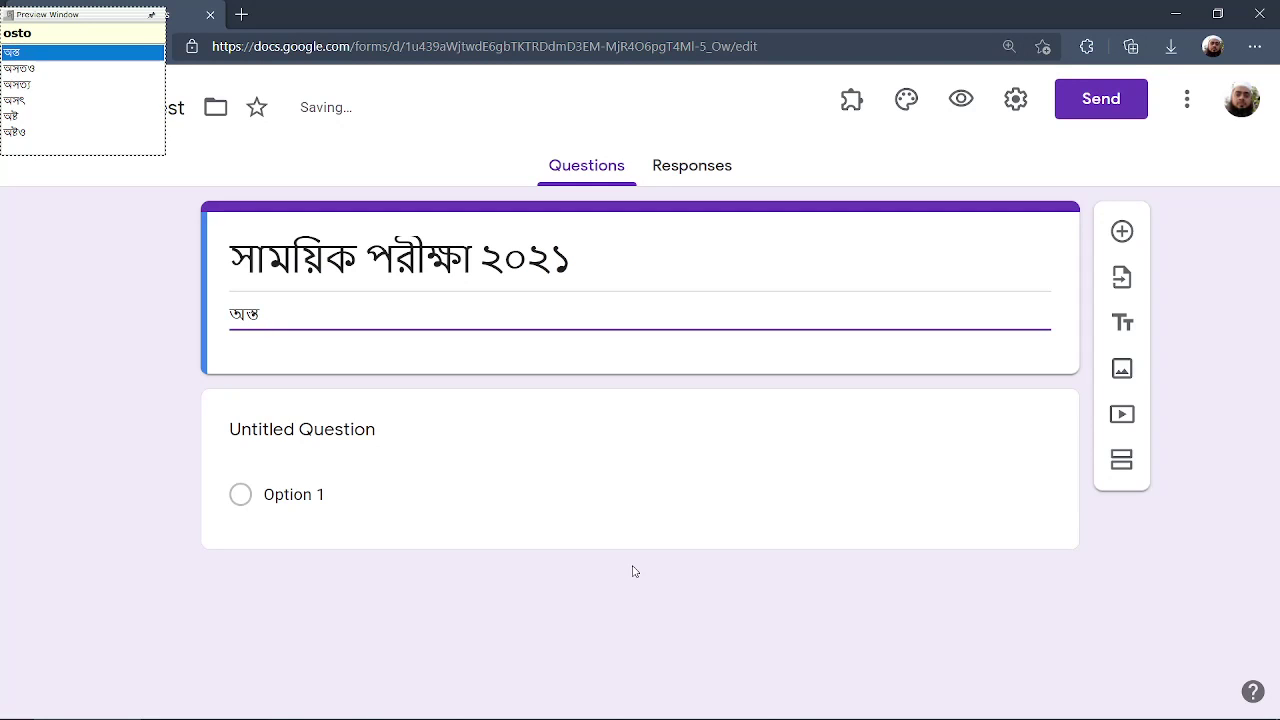
Add the correctly spelled word "শ্রেণি" and a comma after "অষ্টম" in the form description.
{"action": "type", "text": "she"}
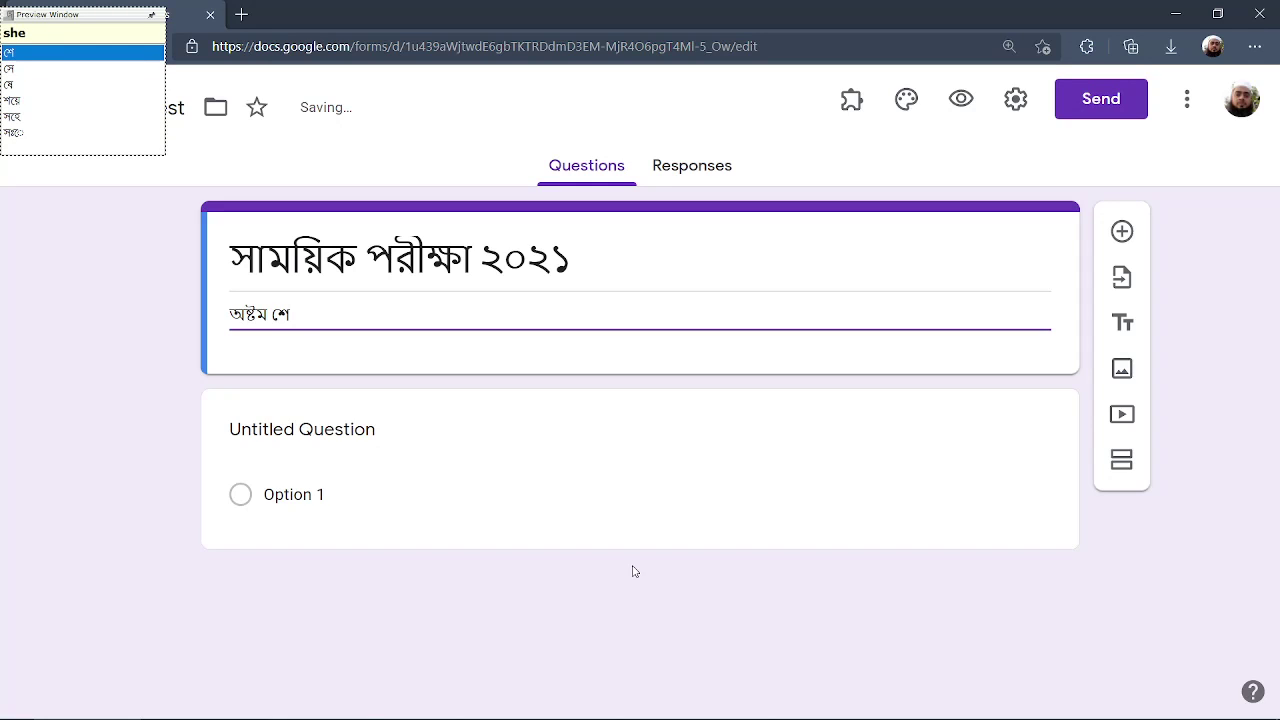
{"action": "type", "text": "ni"}
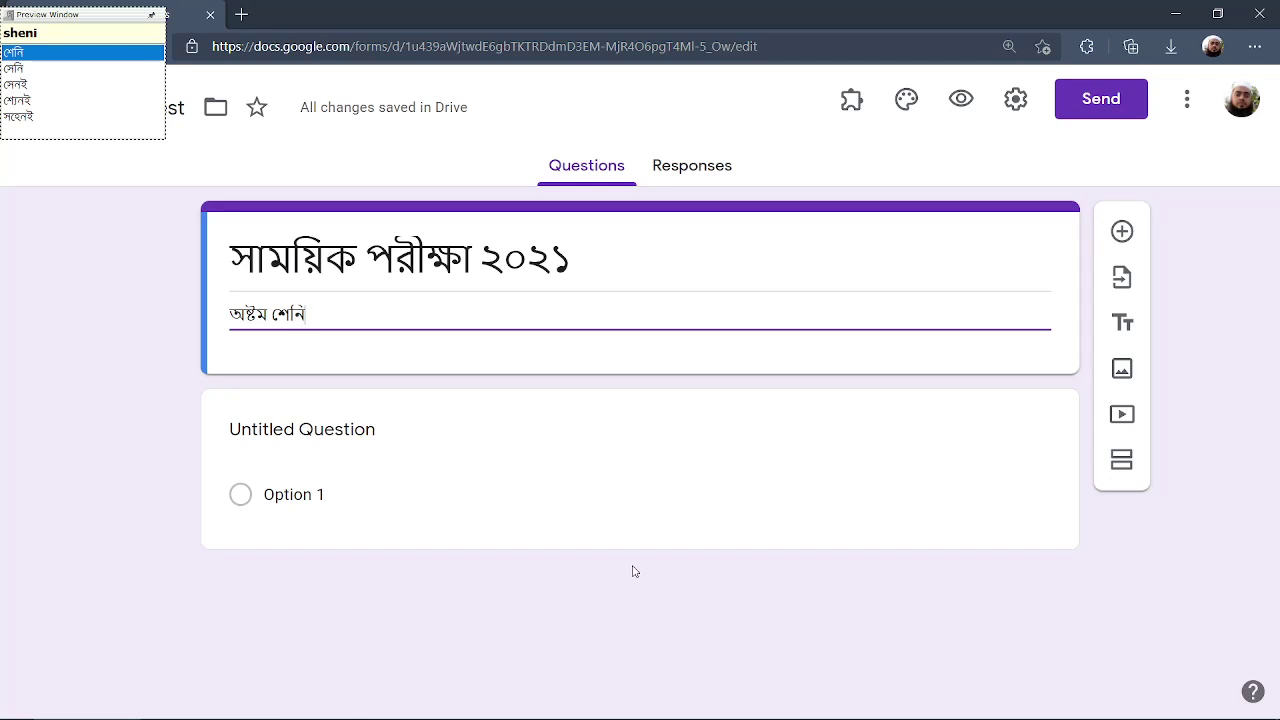
{"action": "key", "text": "BackSpace"}
{"action": "key", "text": "BackSpace"}
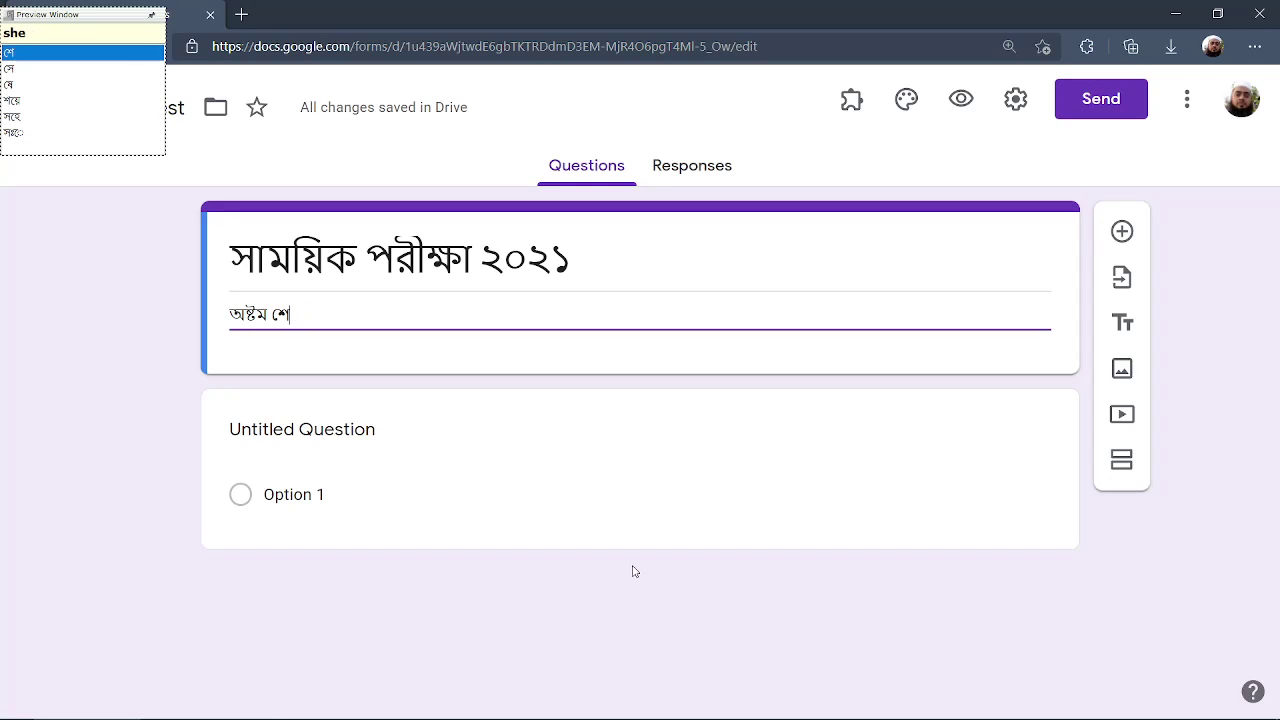
{"action": "key", "text": "BackSpace"}
{"action": "key", "text": "BackSpace"}
{"action": "key", "text": "BackSpace"}
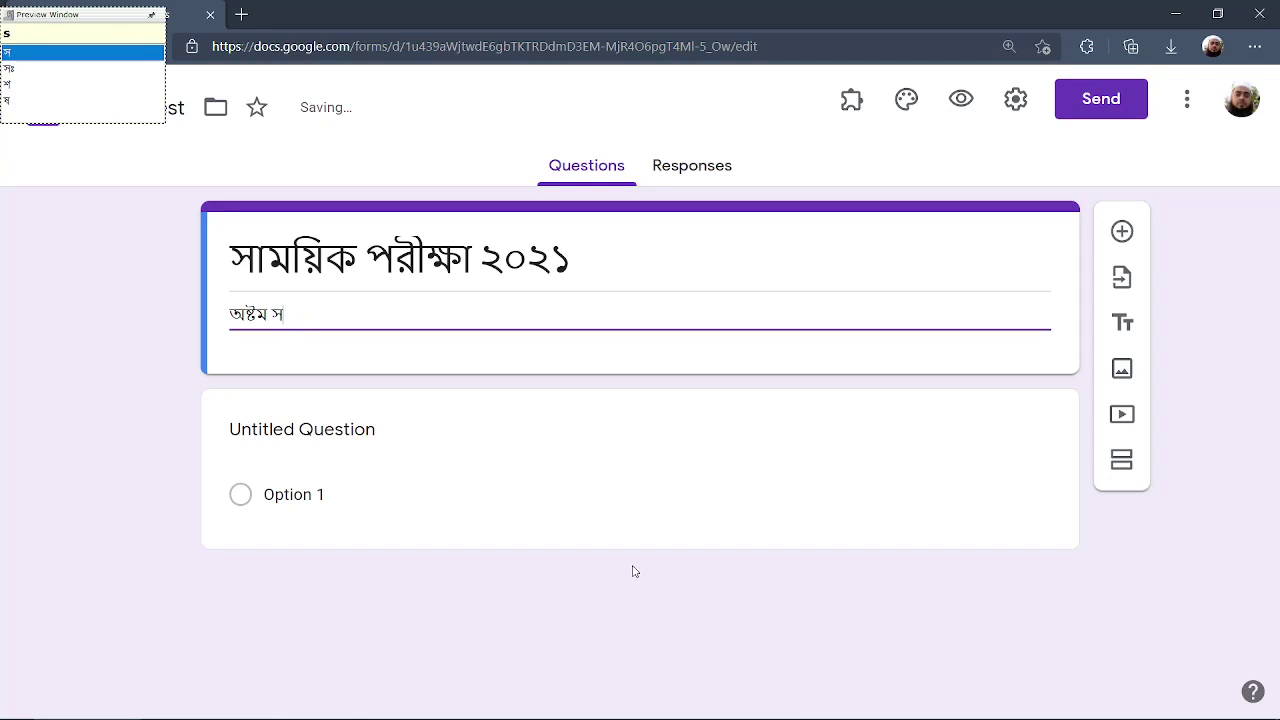
{"action": "type", "text": "sh"}
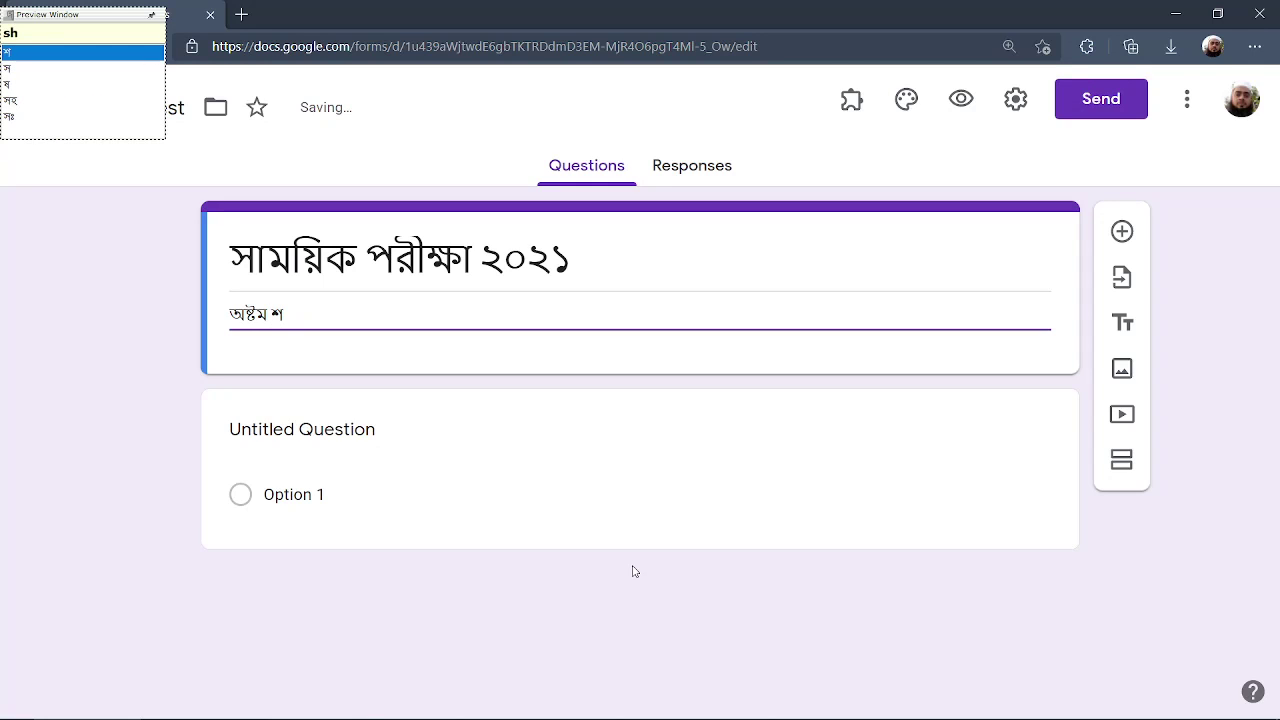
{"action": "type", "text": "re"}
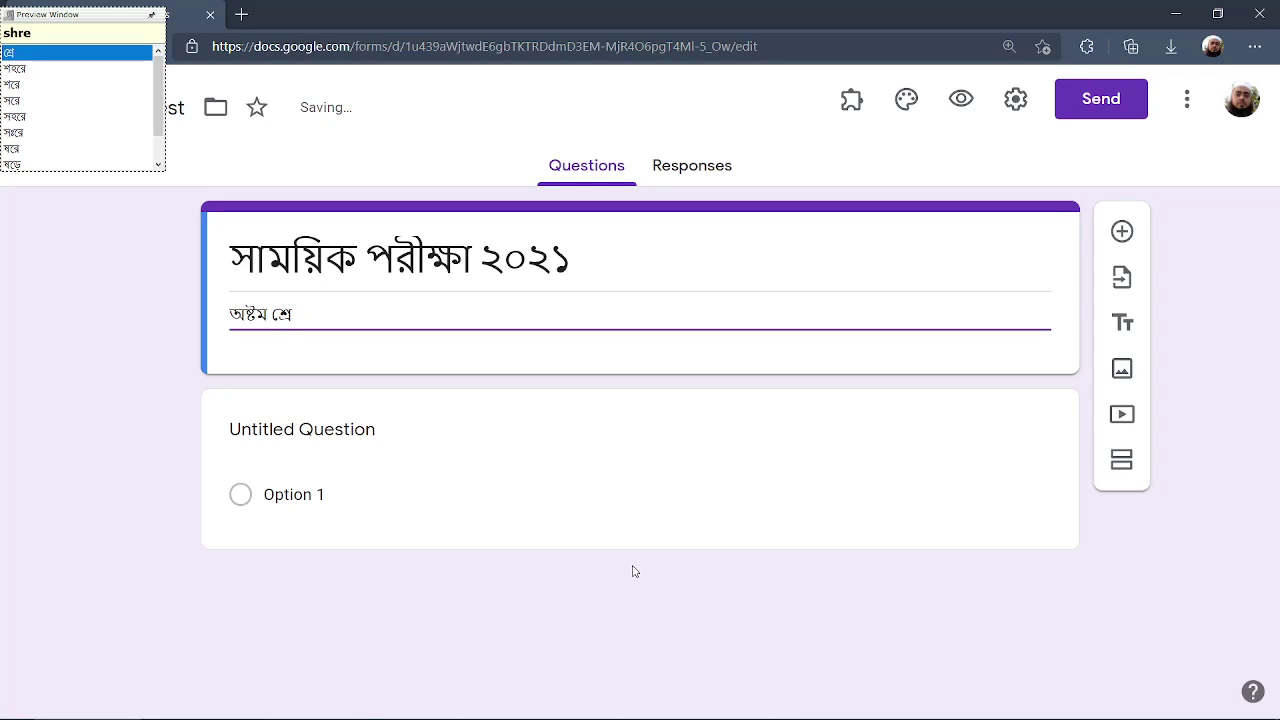
{"action": "type", "text": "Ni"}
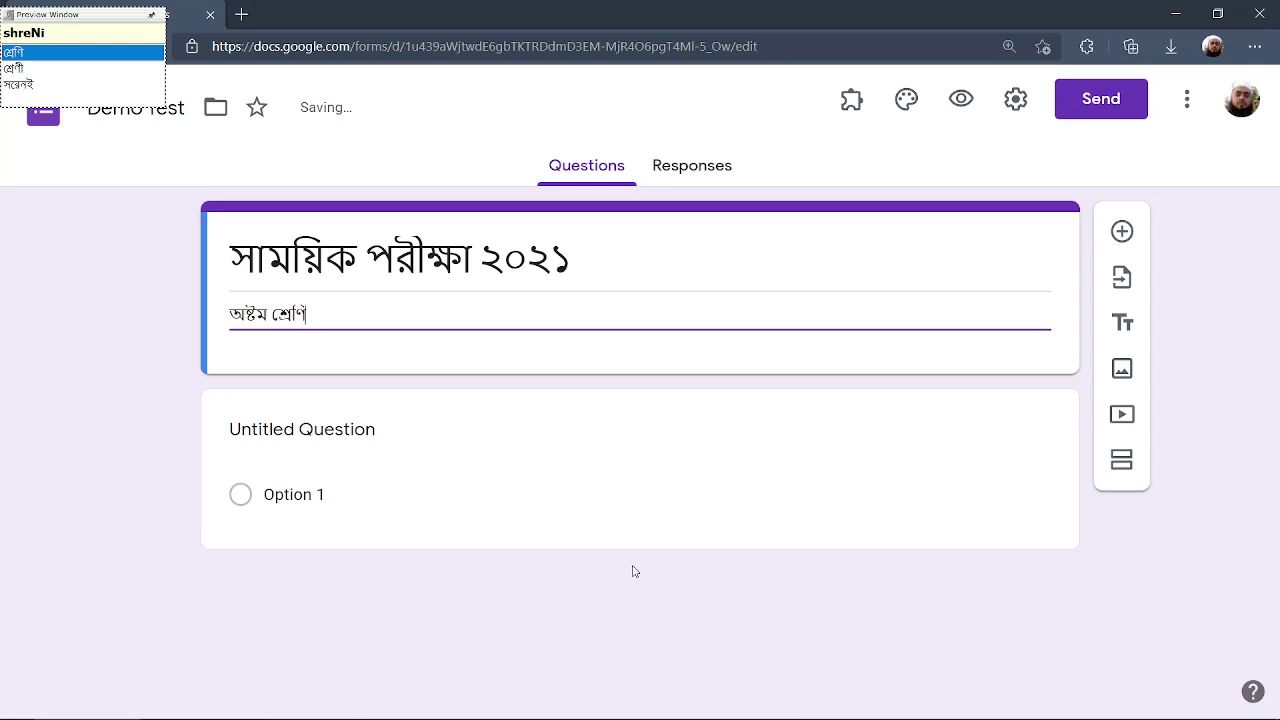
{"action": "type", "text": ","}
Append the exam duration "সময় ৫মিনিট," to the form description.
{"action": "type", "text": " somoy"}
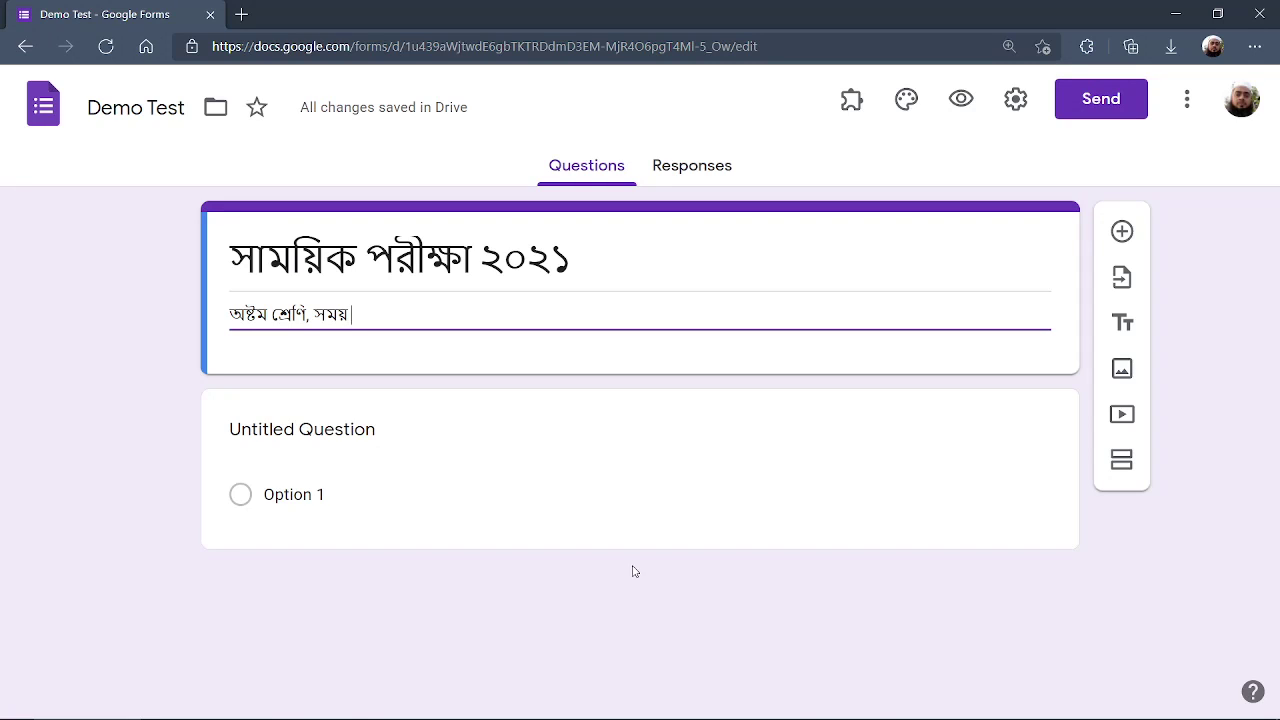
{"action": "type", "text": " 5mini"}
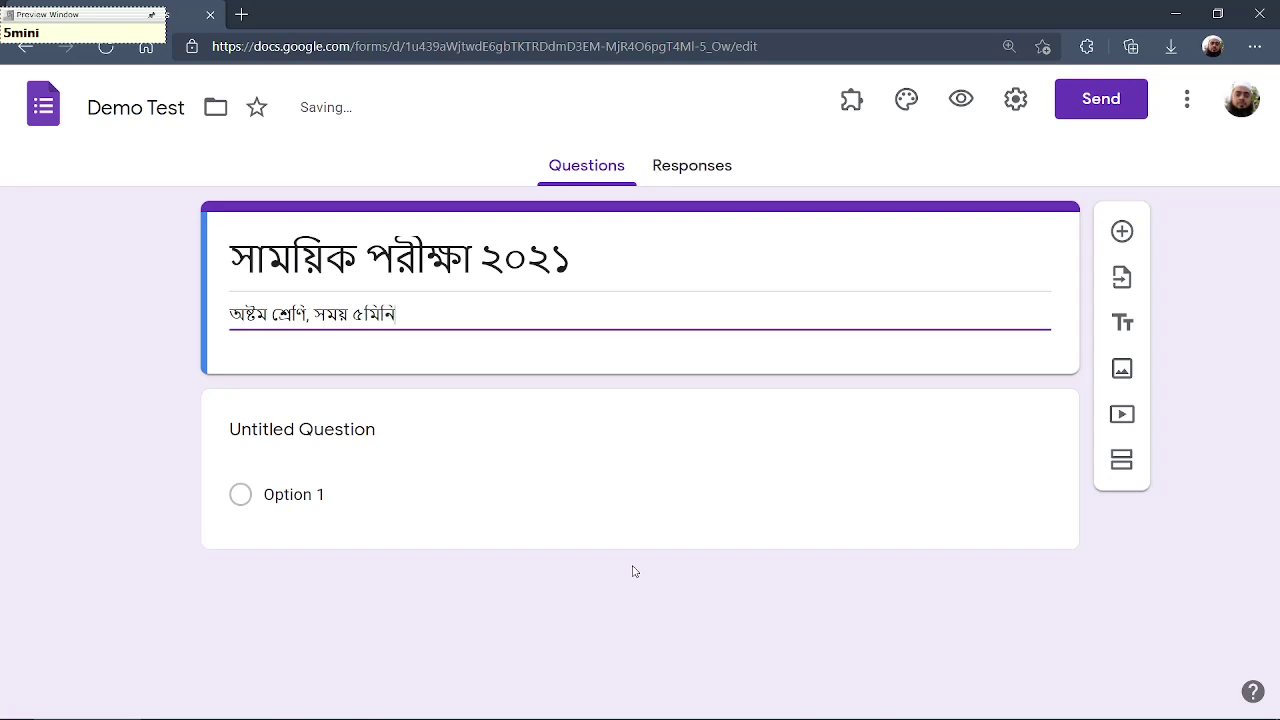
{"action": "type", "text": "t"}
{"action": "key", "text": "BackSpace"}
{"action": "type", "text": "T"}
{"action": "type", "text": ", "}
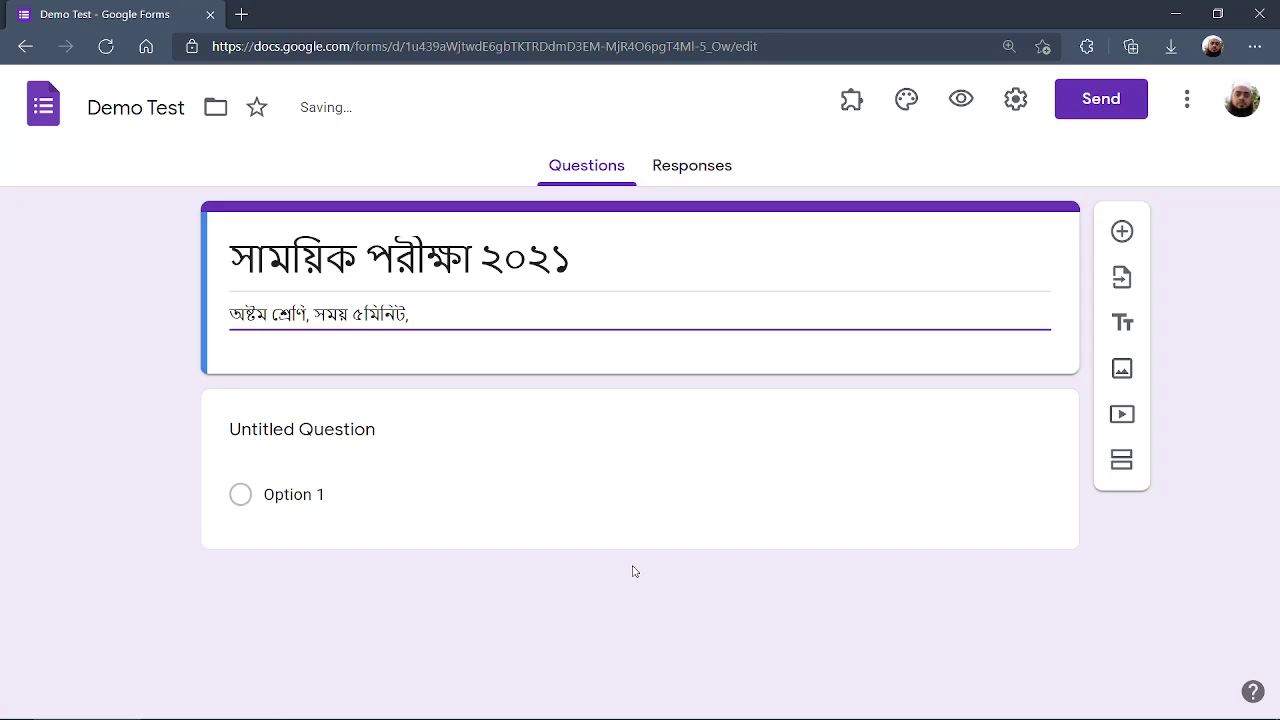
Append the full marks "পূর্ণমানঃ৫" to the end of the form description.
{"action": "type", "text": "p"}
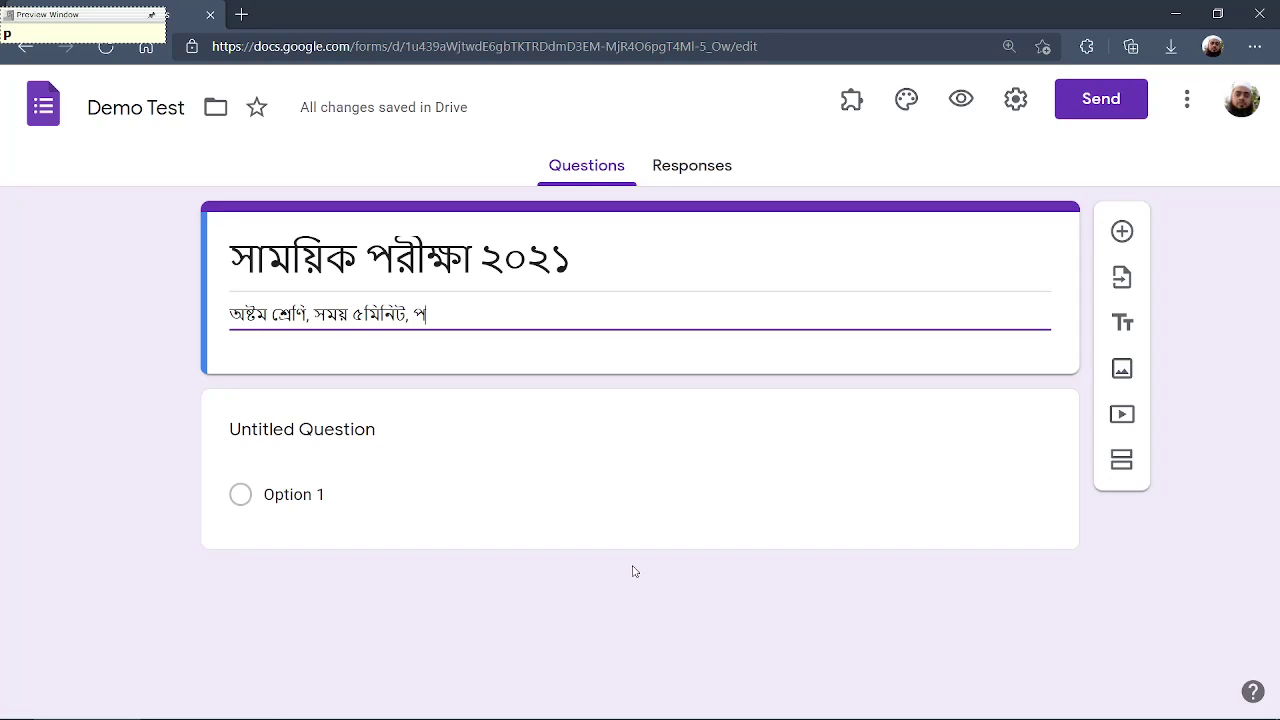
{"action": "type", "text": "UrrN"}
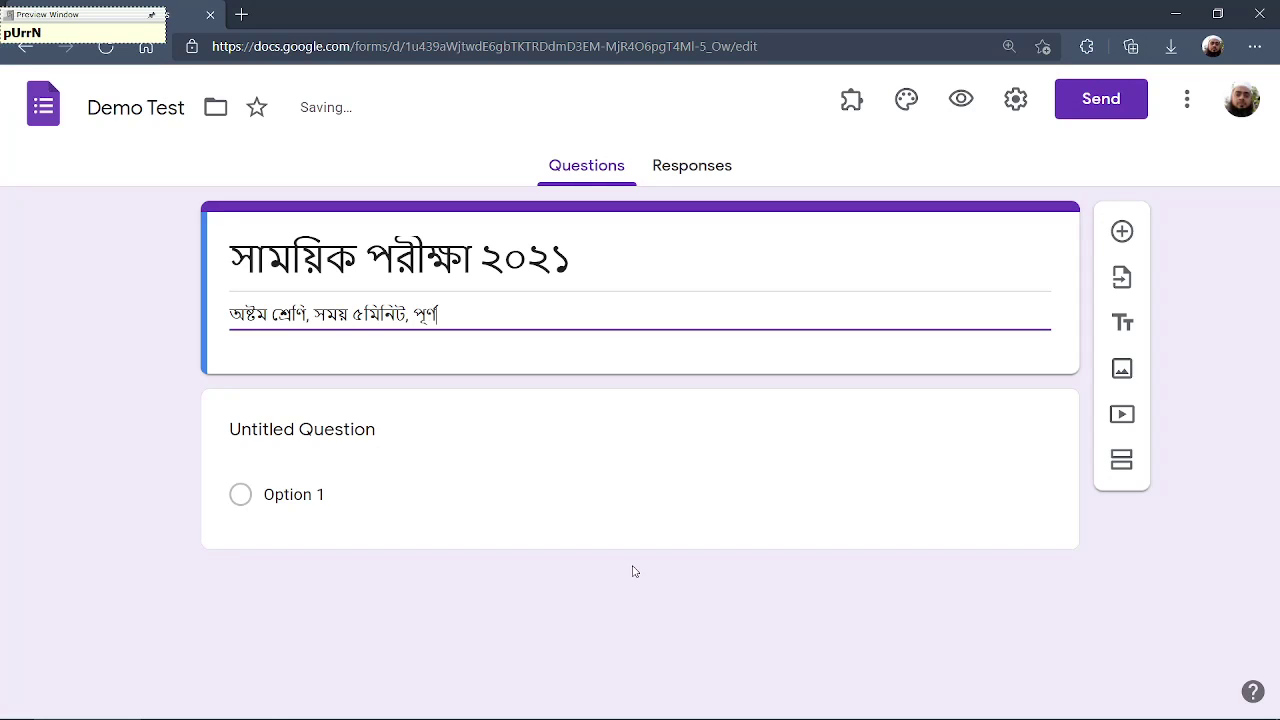
{"action": "type", "text": "oman:5"}
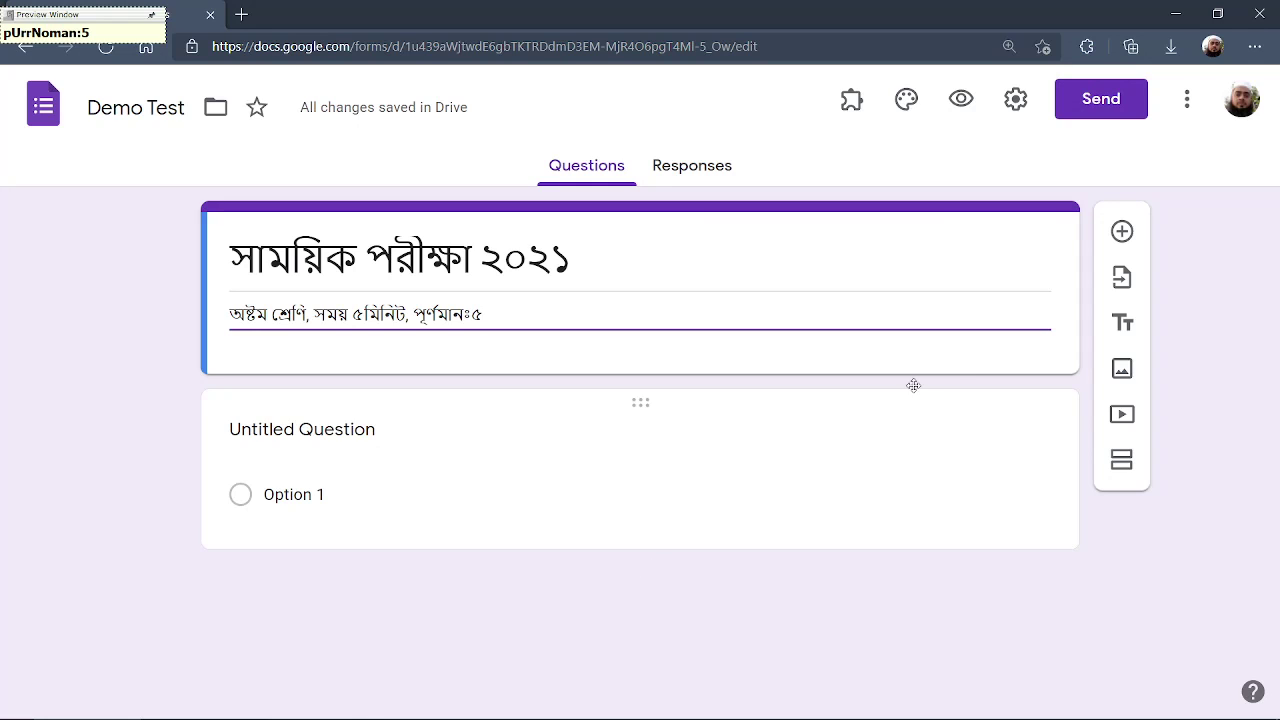
Upload the image file 8 ICT.jpg from the VDO folder as the form's header image.
{"action": "left_click", "coordinate": [906, 100]}
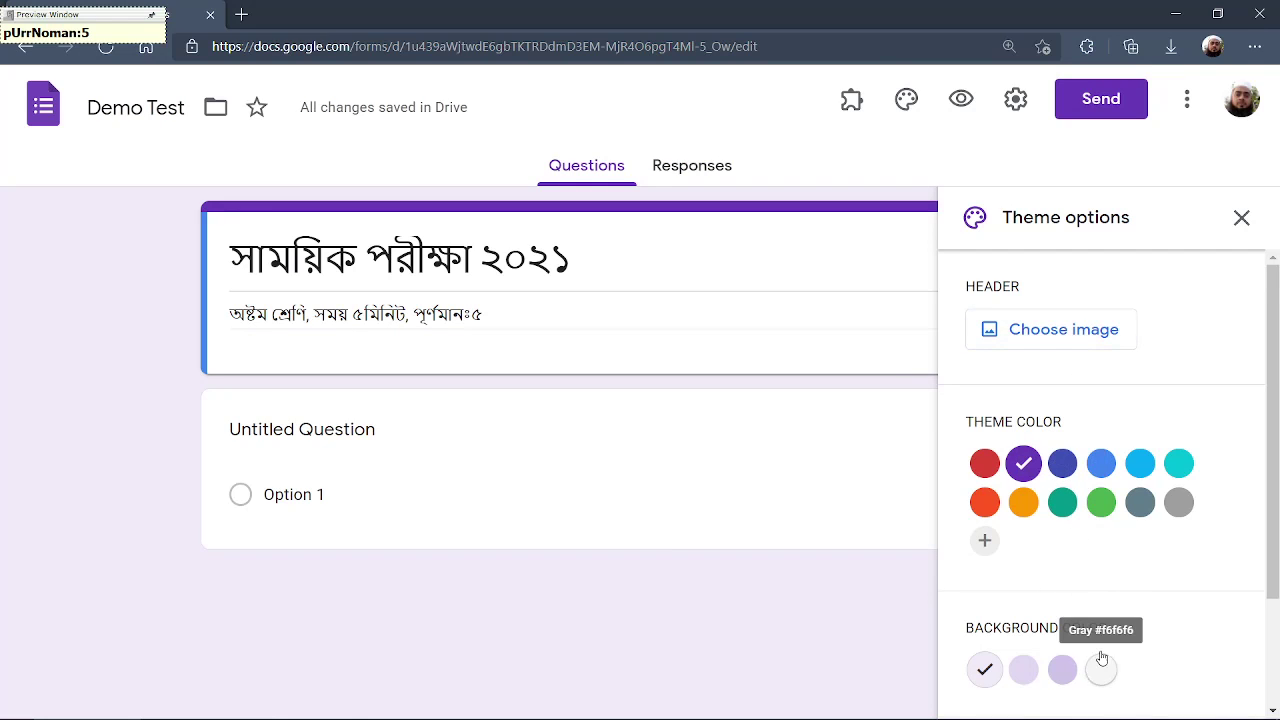
{"action": "scroll", "coordinate": [1100, 650], "scroll_direction": "down", "scroll_amount": 2}
{"action": "scroll", "coordinate": [1088, 538], "scroll_direction": "up", "scroll_amount": 2}
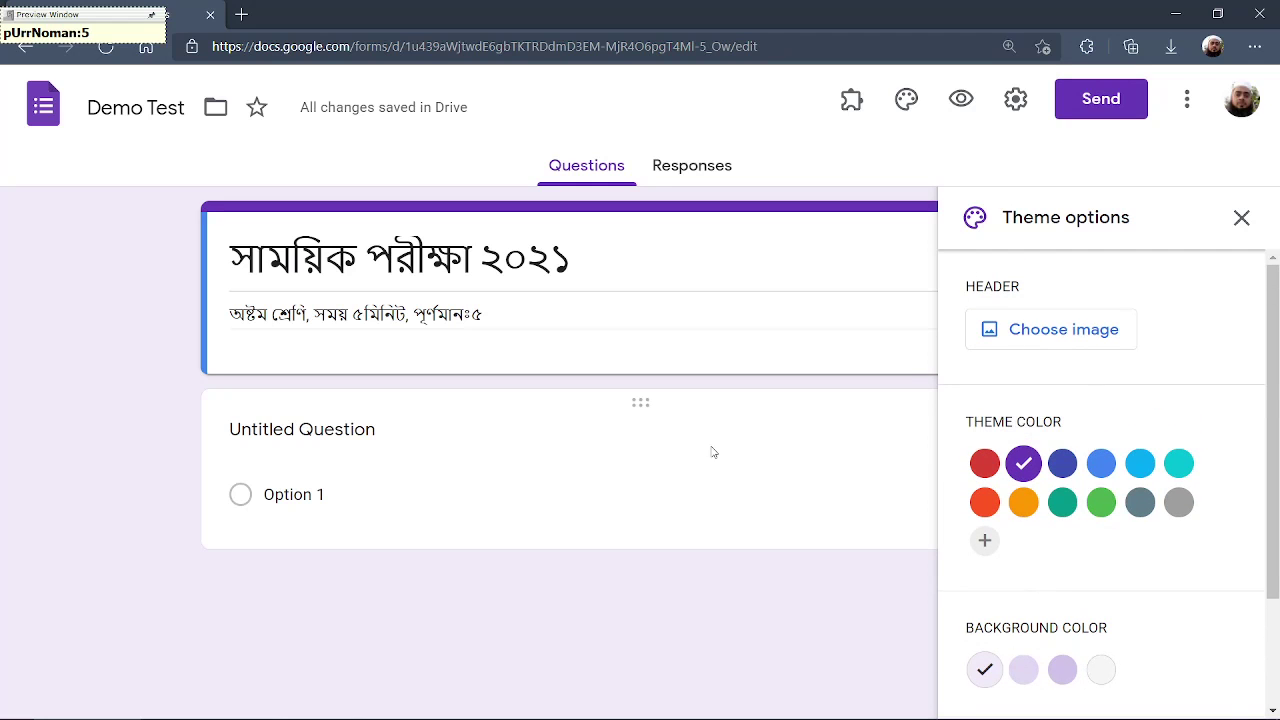
{"action": "left_click", "coordinate": [1058, 338]}
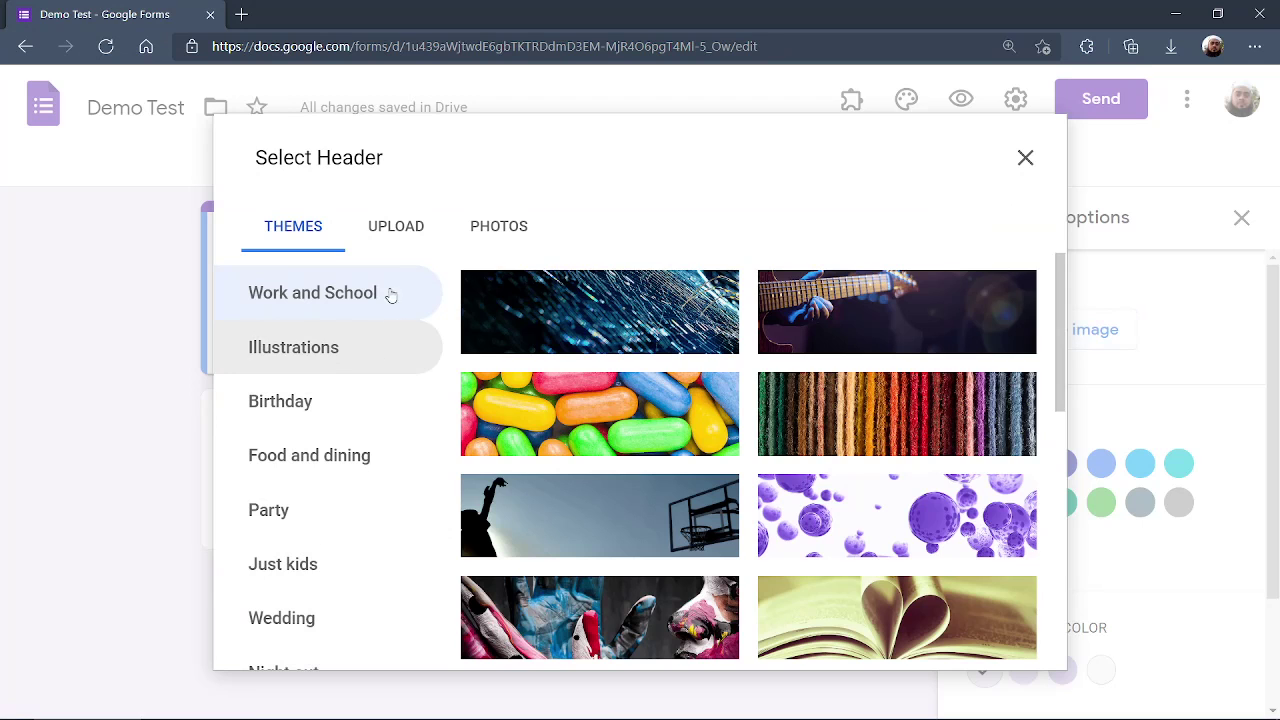
{"action": "left_click", "coordinate": [397, 234]}
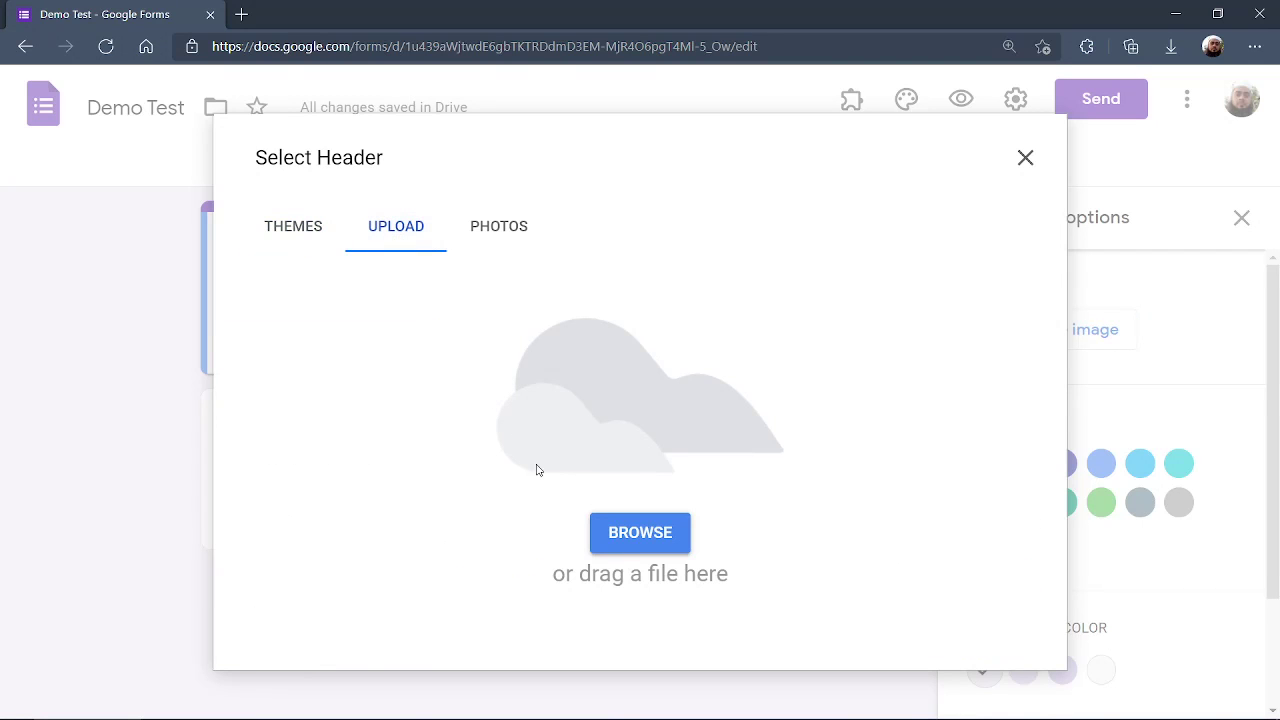
{"action": "left_click", "coordinate": [619, 533]}
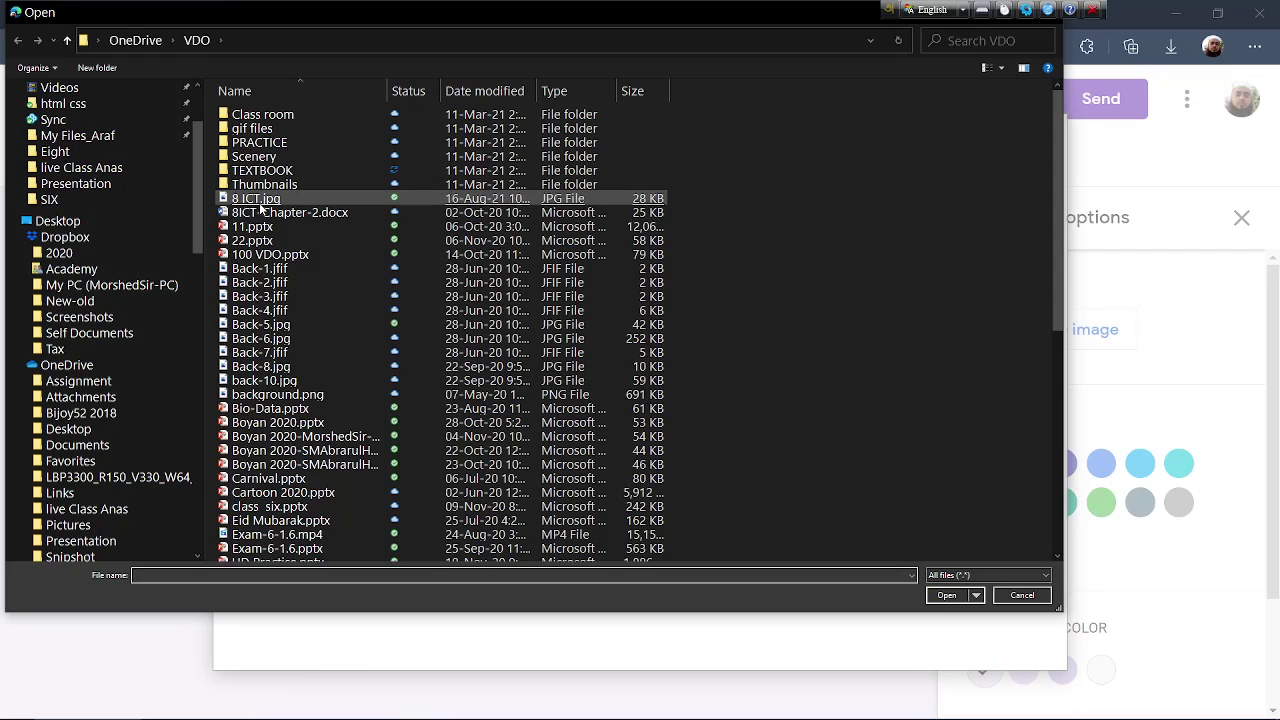
{"action": "double_click", "coordinate": [256, 198]}
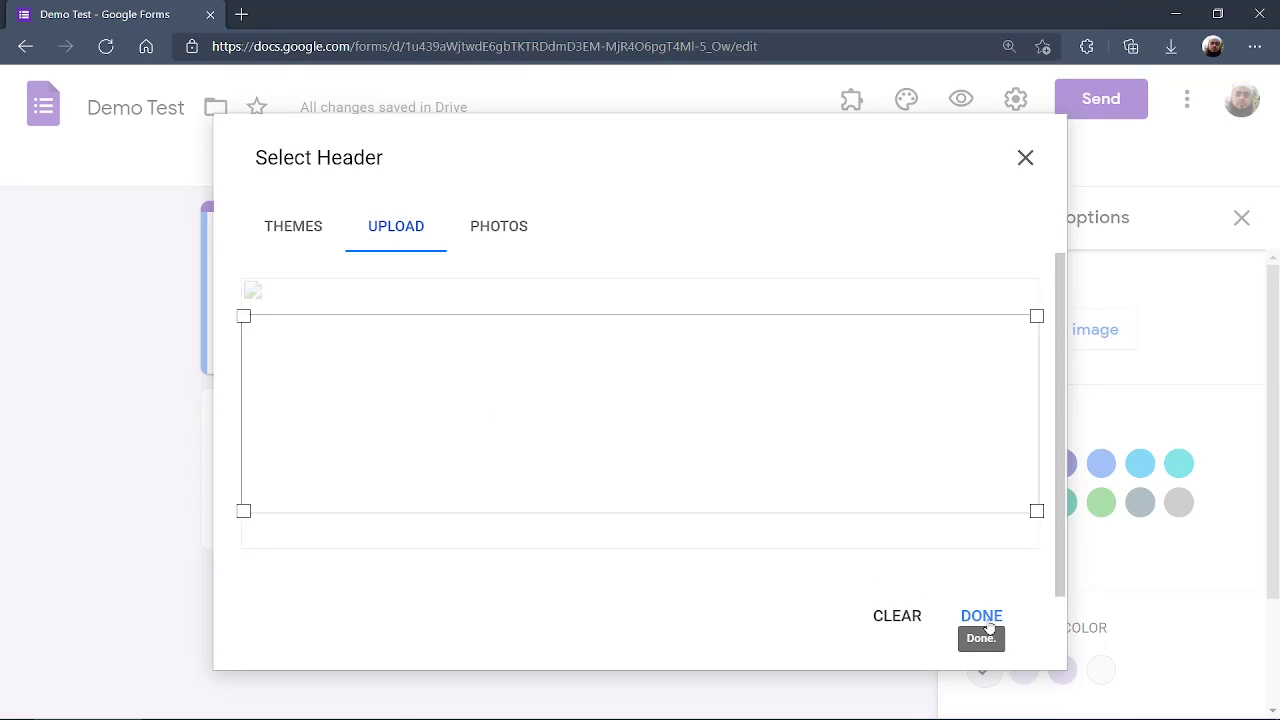
{"action": "left_click", "coordinate": [982, 616]}
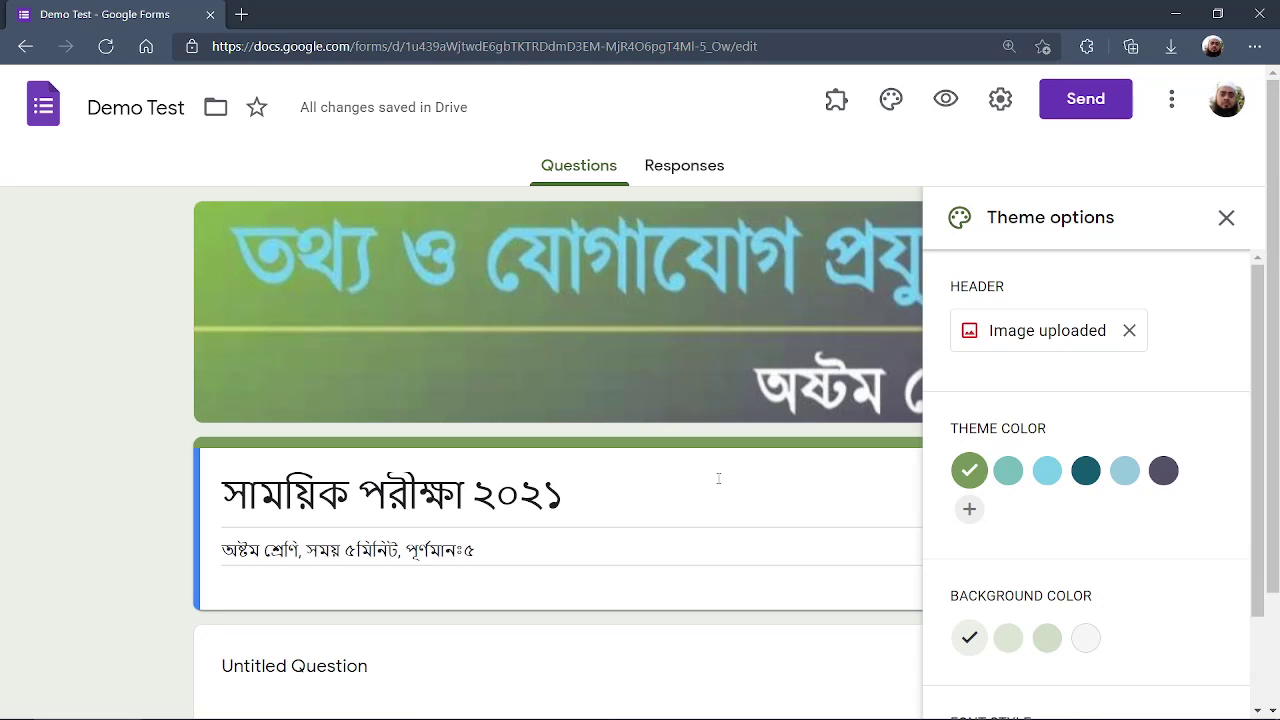
Set the form's background color to the darkest green shade offered and close the theme options.
{"action": "left_click", "coordinate": [1047, 639]}
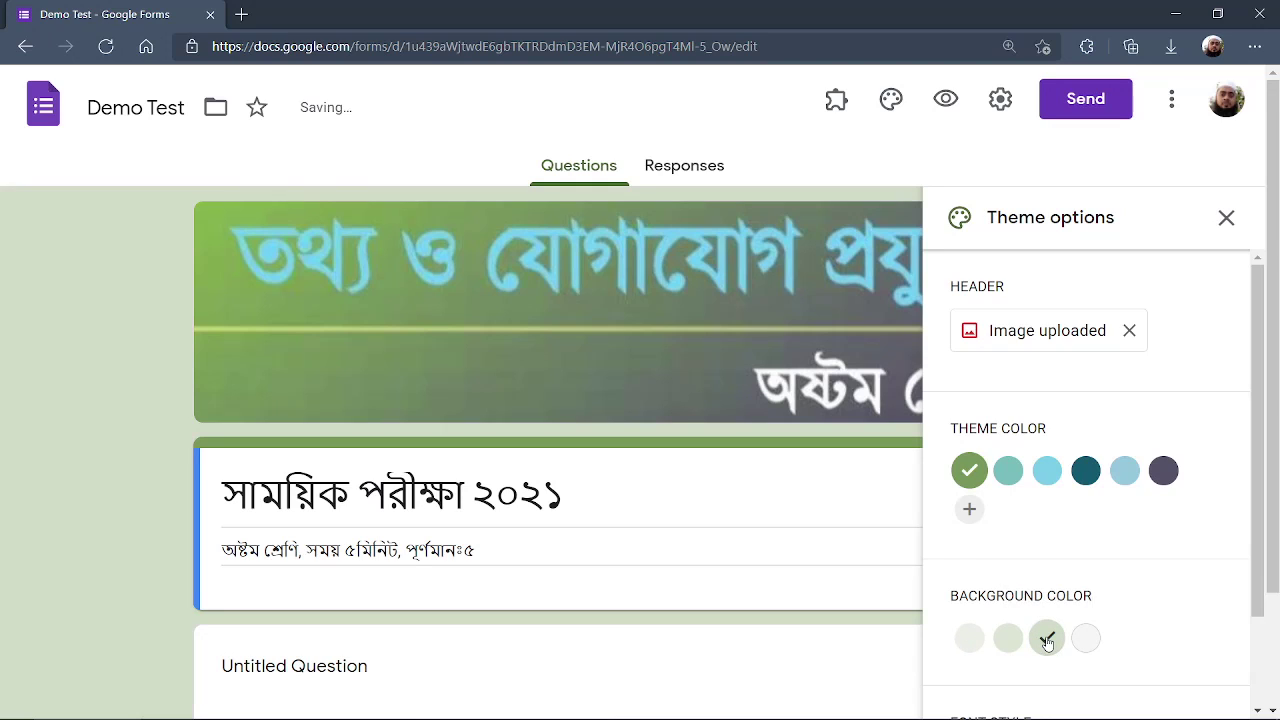
{"action": "left_click", "coordinate": [1224, 219]}
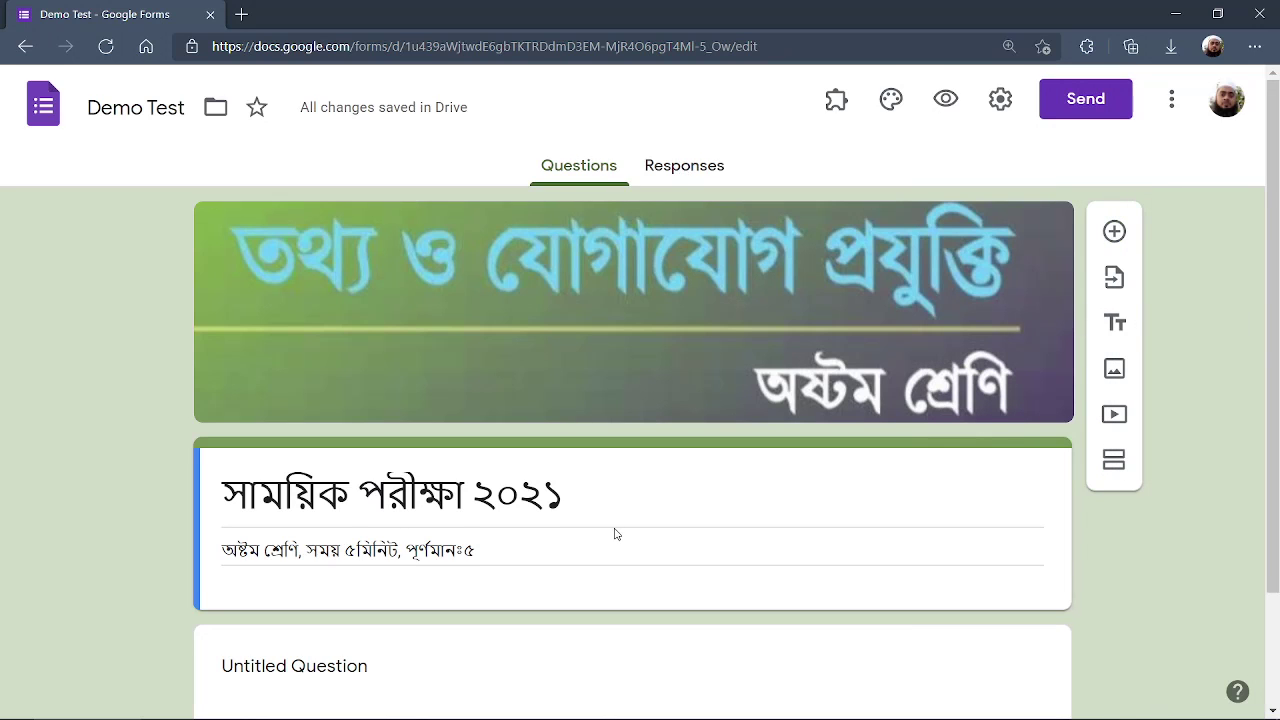
{"action": "scroll", "coordinate": [614, 533], "scroll_direction": "down", "scroll_amount": 2}
{"action": "scroll", "coordinate": [614, 533], "scroll_direction": "up", "scroll_amount": 2}
Turn off accepting responses for the form and turn it back on.
{"action": "left_click", "coordinate": [688, 168]}
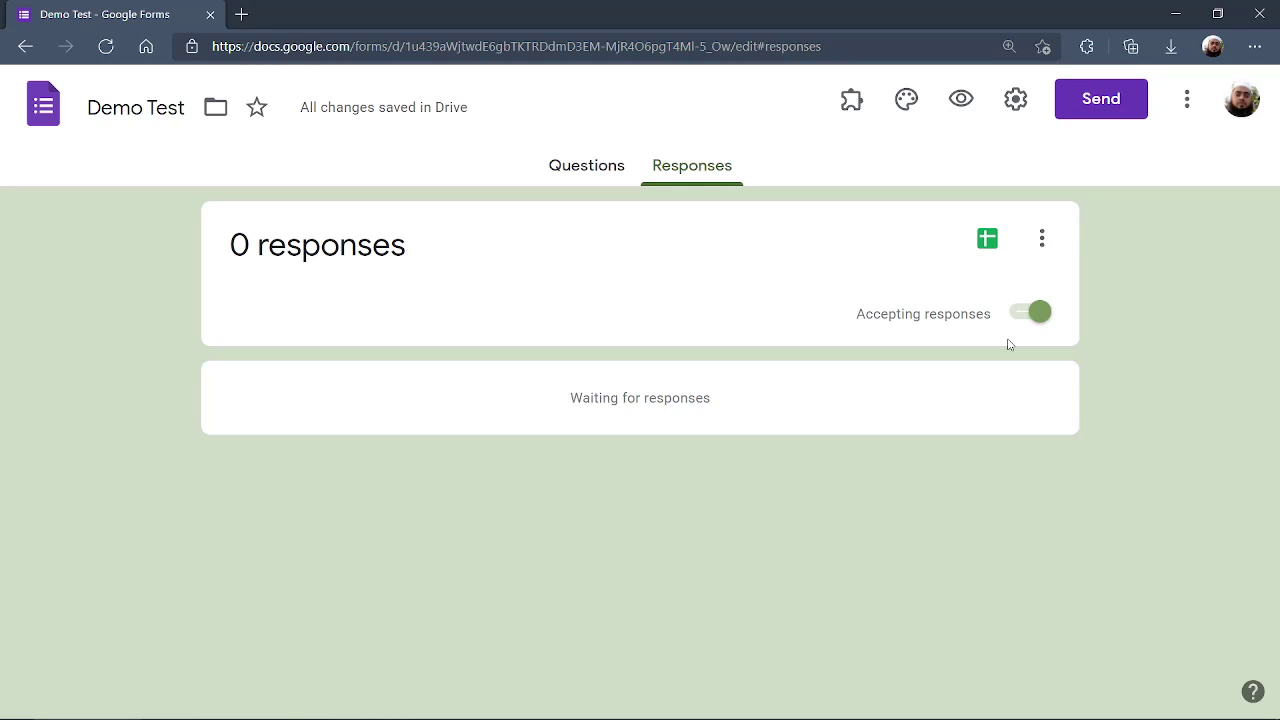
{"action": "left_click", "coordinate": [1038, 311]}
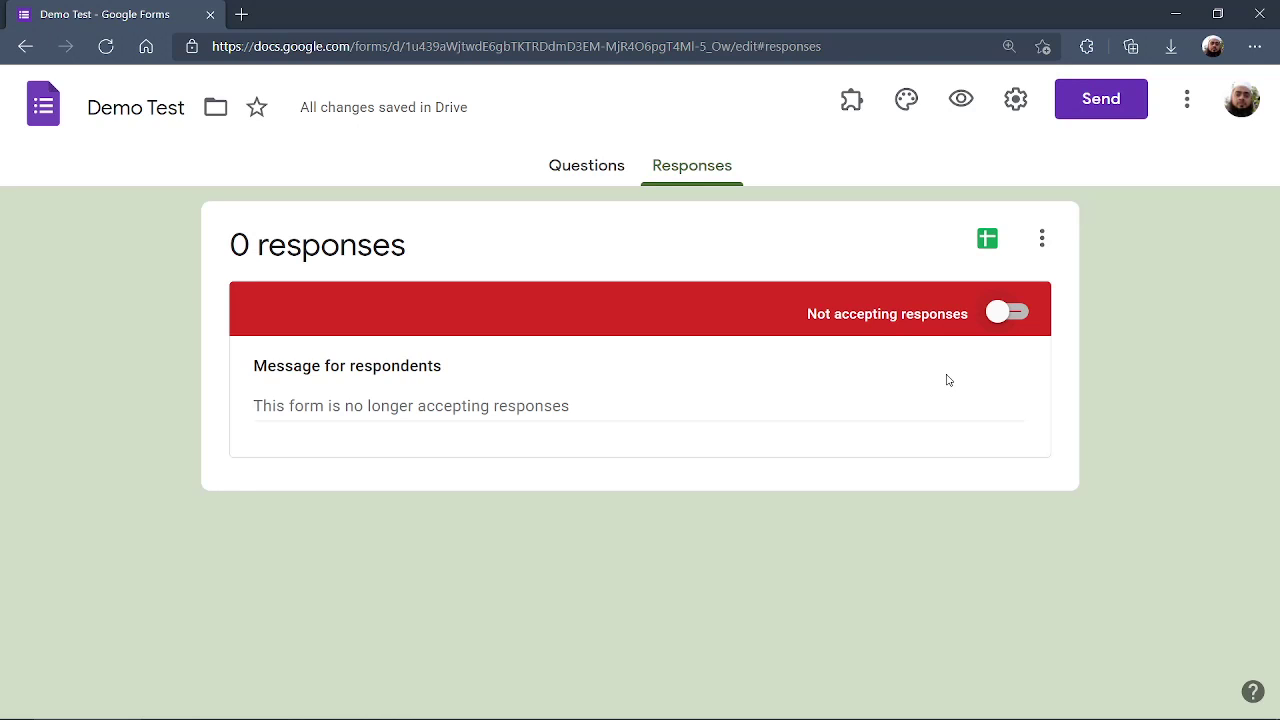
{"action": "left_click", "coordinate": [1002, 314]}
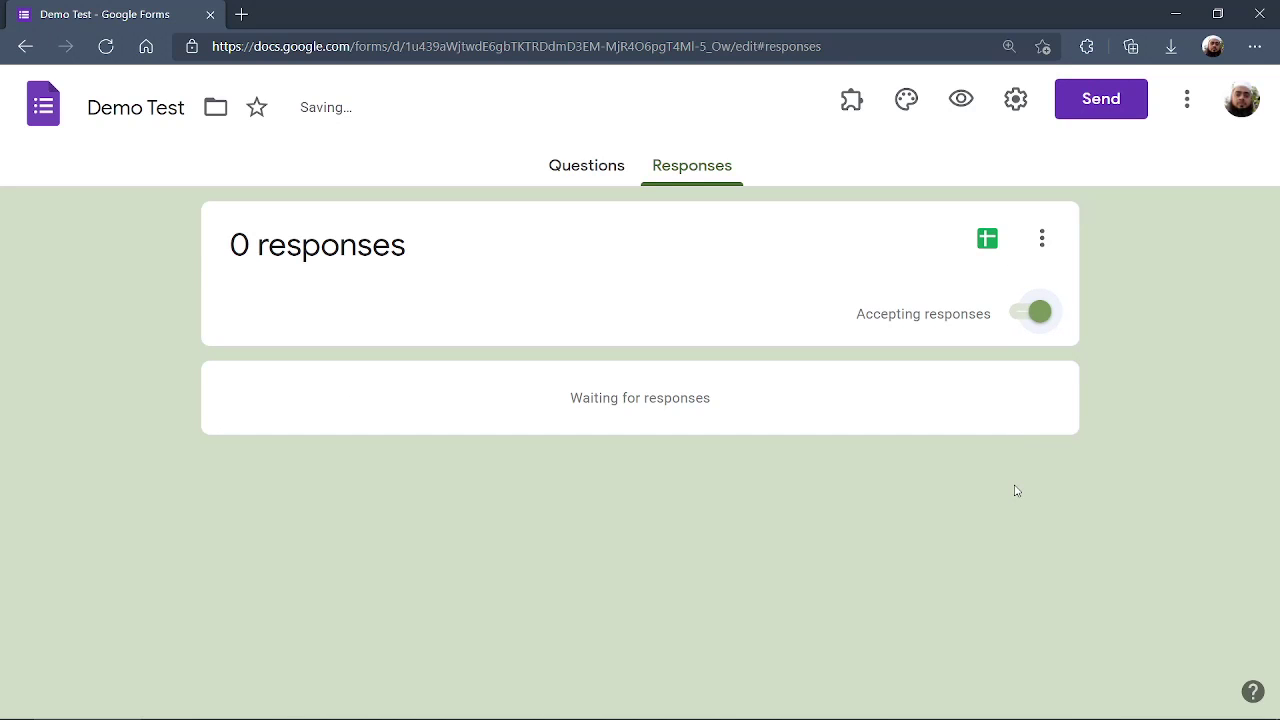
Examine the response destination choices and the additional response options without changing anything.
{"action": "left_click", "coordinate": [986, 241]}
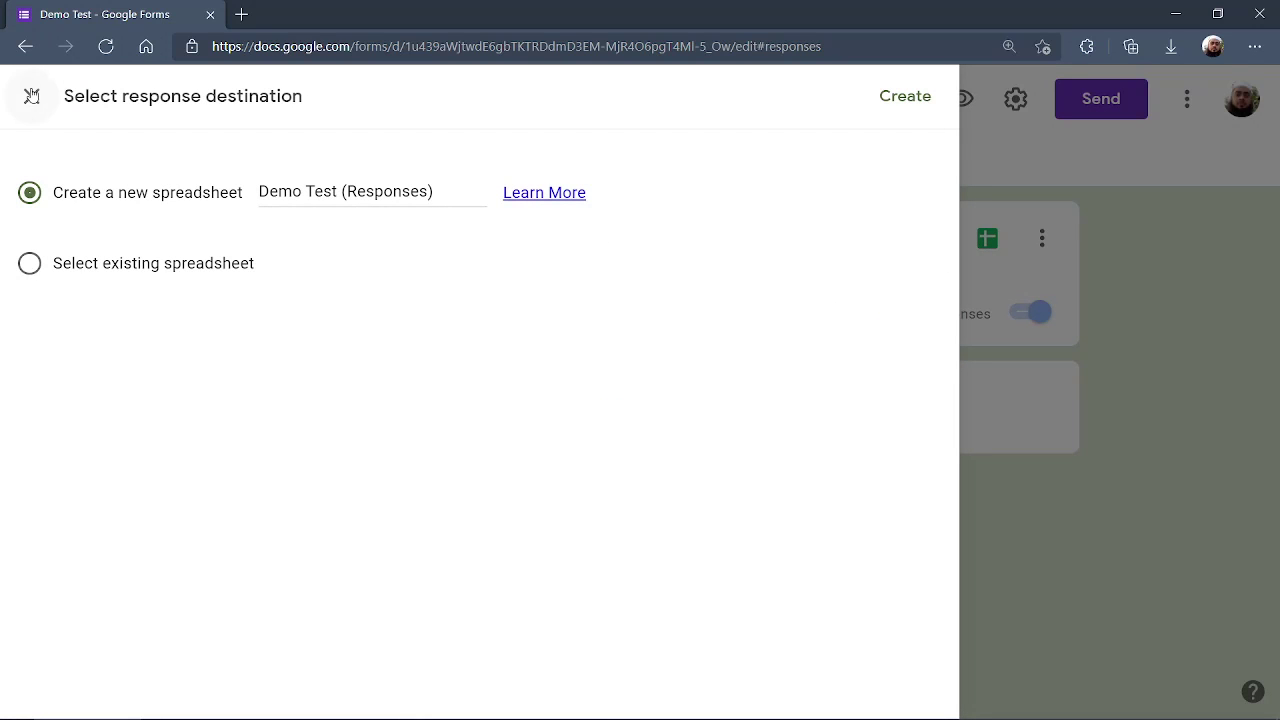
{"action": "left_click", "coordinate": [31, 96]}
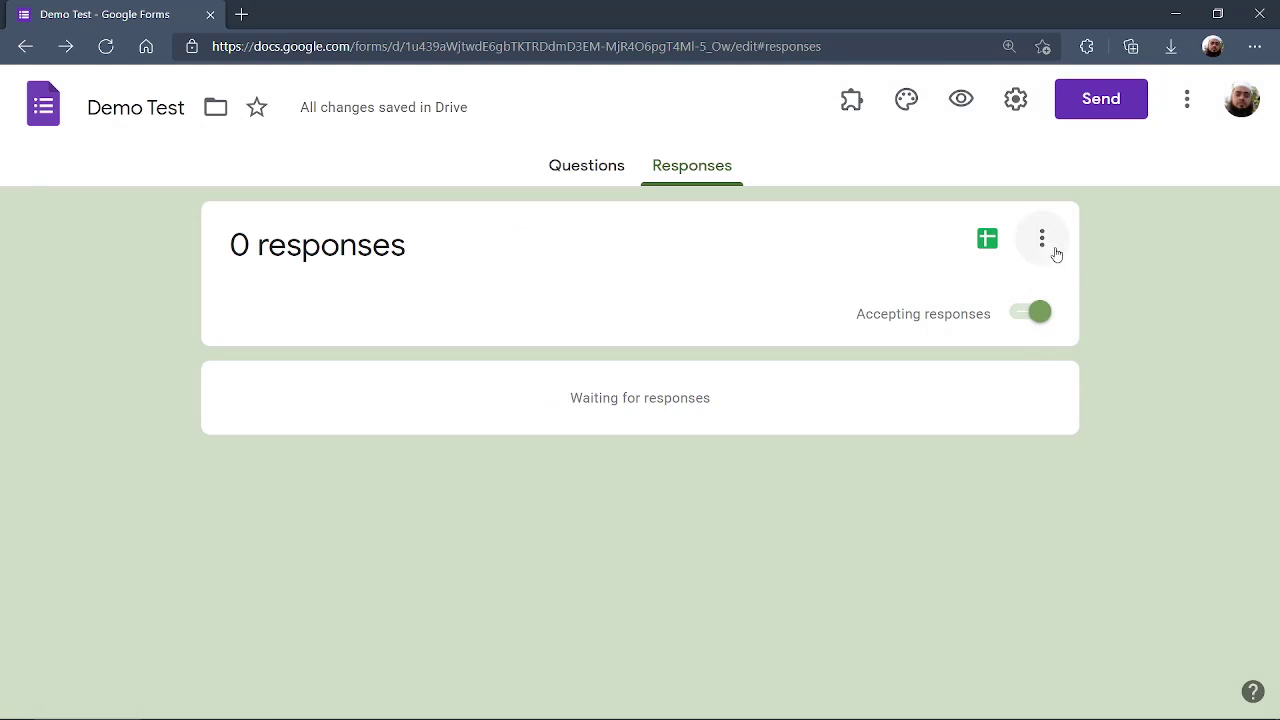
{"action": "left_click", "coordinate": [1043, 239]}
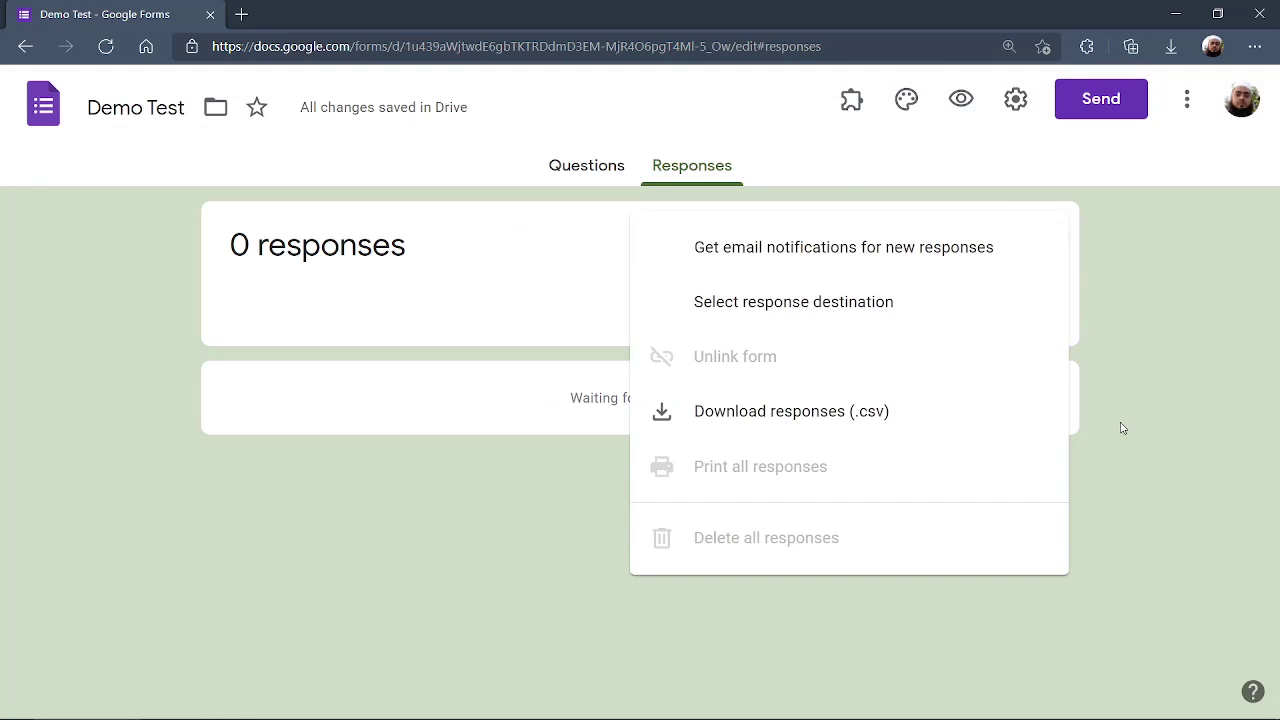
{"action": "left_click", "coordinate": [1152, 512]}
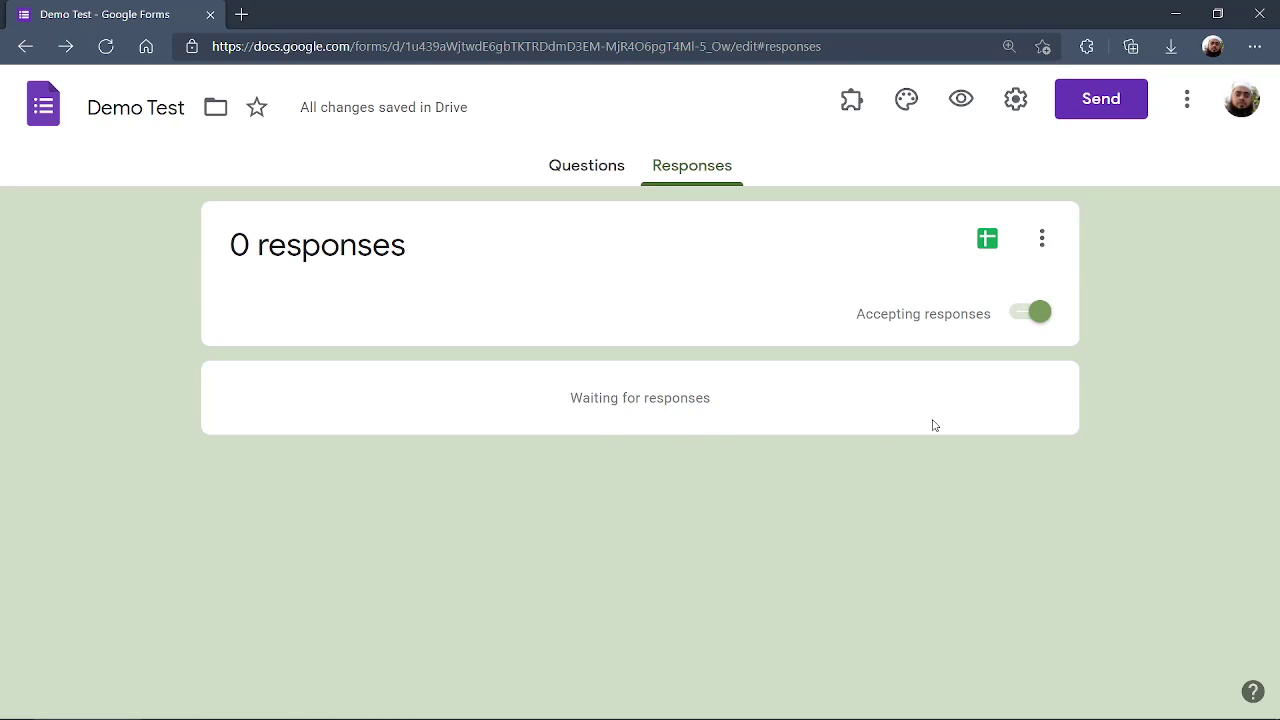
In the form settings, limit respondents to 1 response and show the progress bar, keeping email collection off.
{"action": "left_click", "coordinate": [1015, 100]}
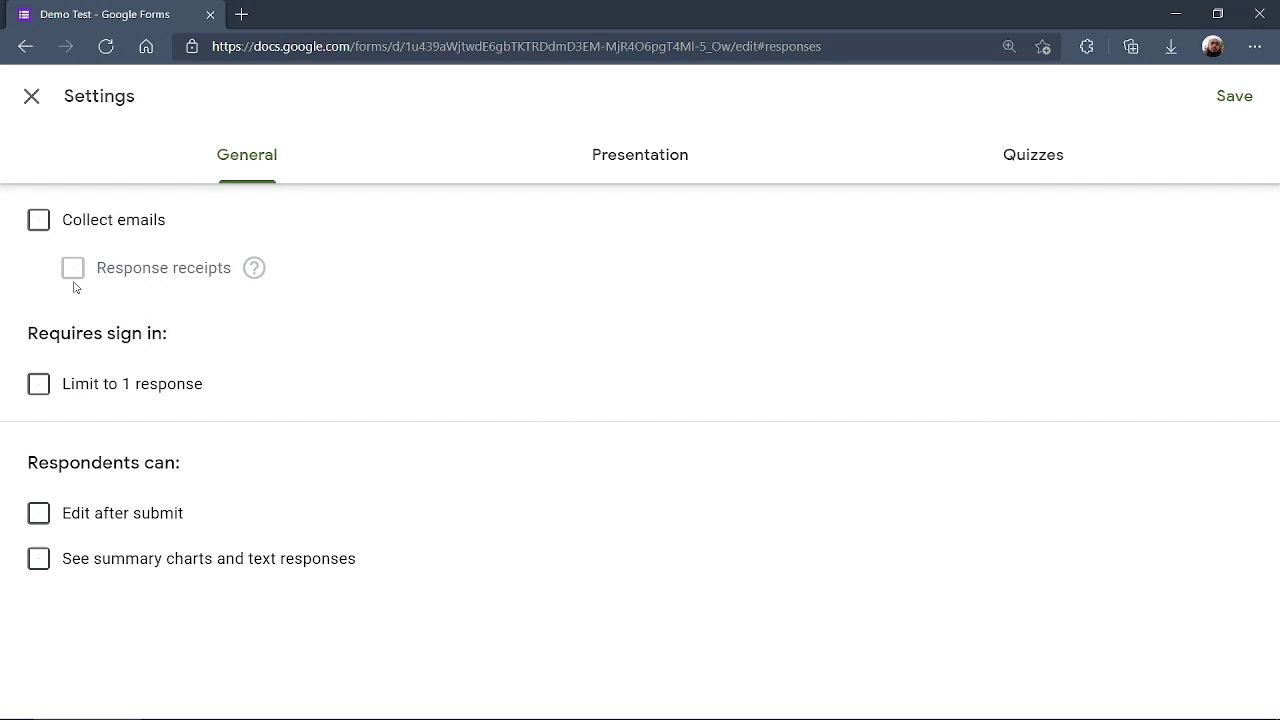
{"action": "left_click", "coordinate": [40, 222]}
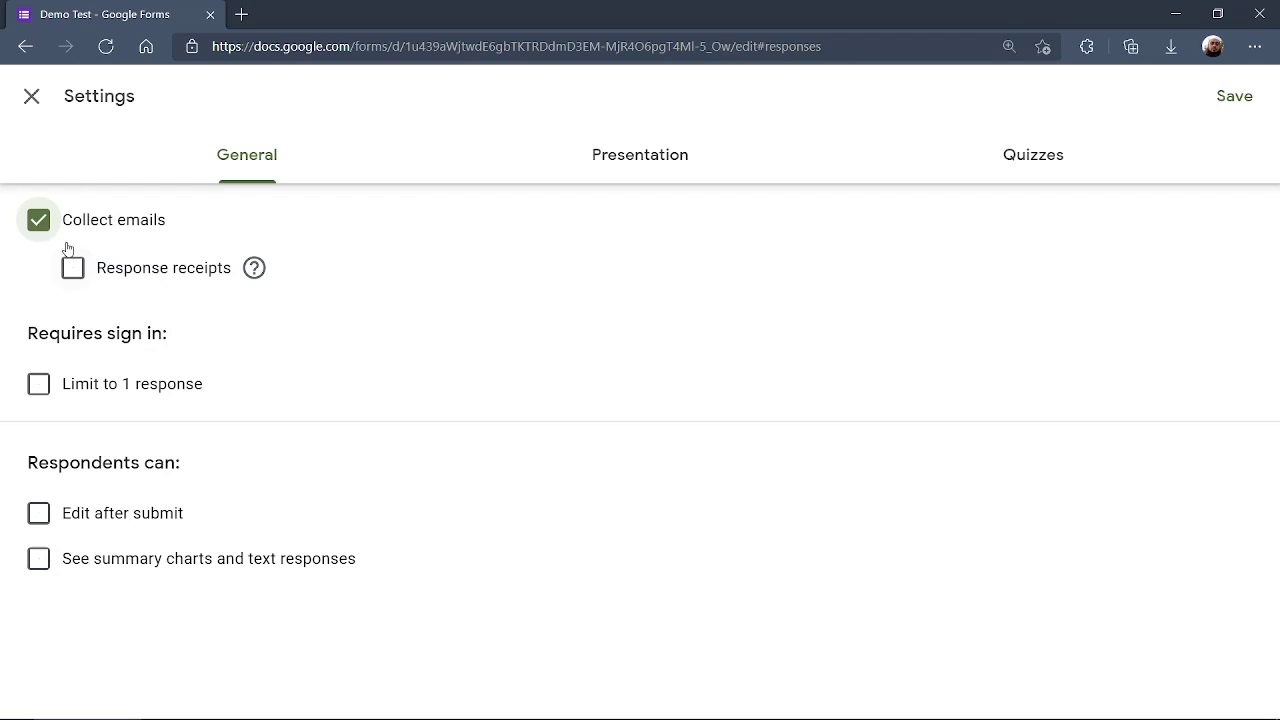
{"action": "left_click", "coordinate": [40, 222]}
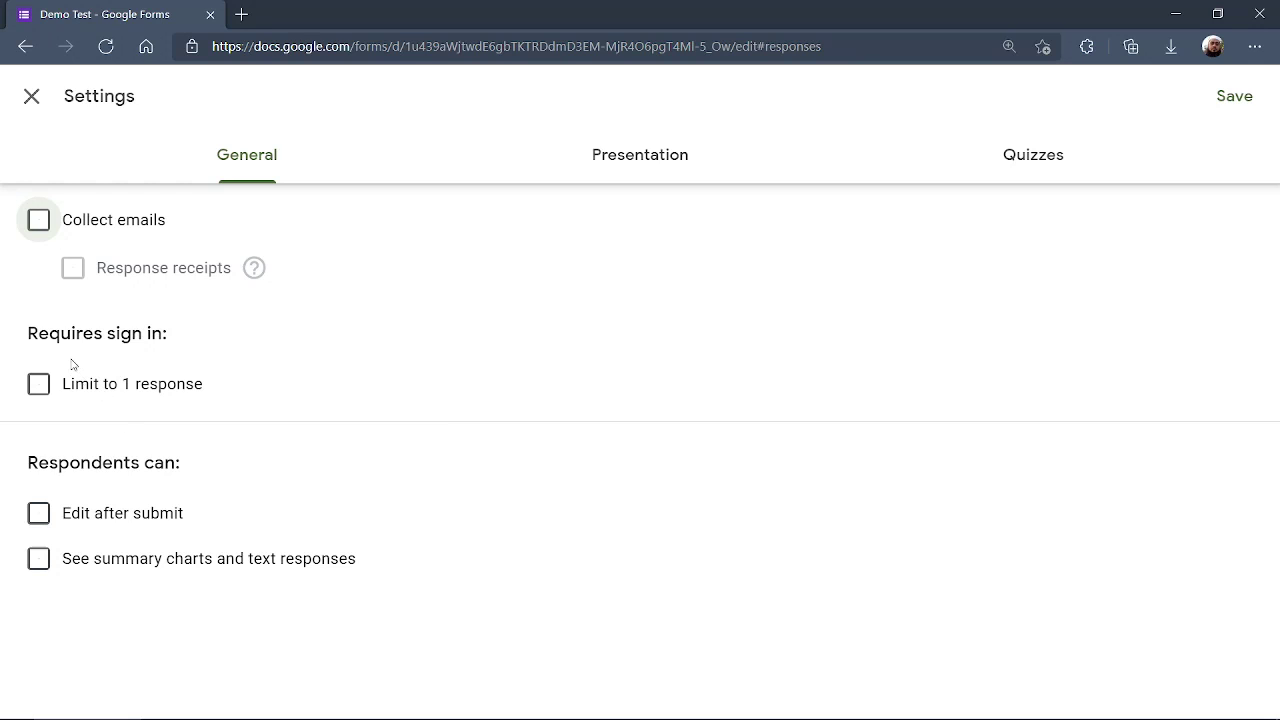
{"action": "left_click", "coordinate": [44, 390]}
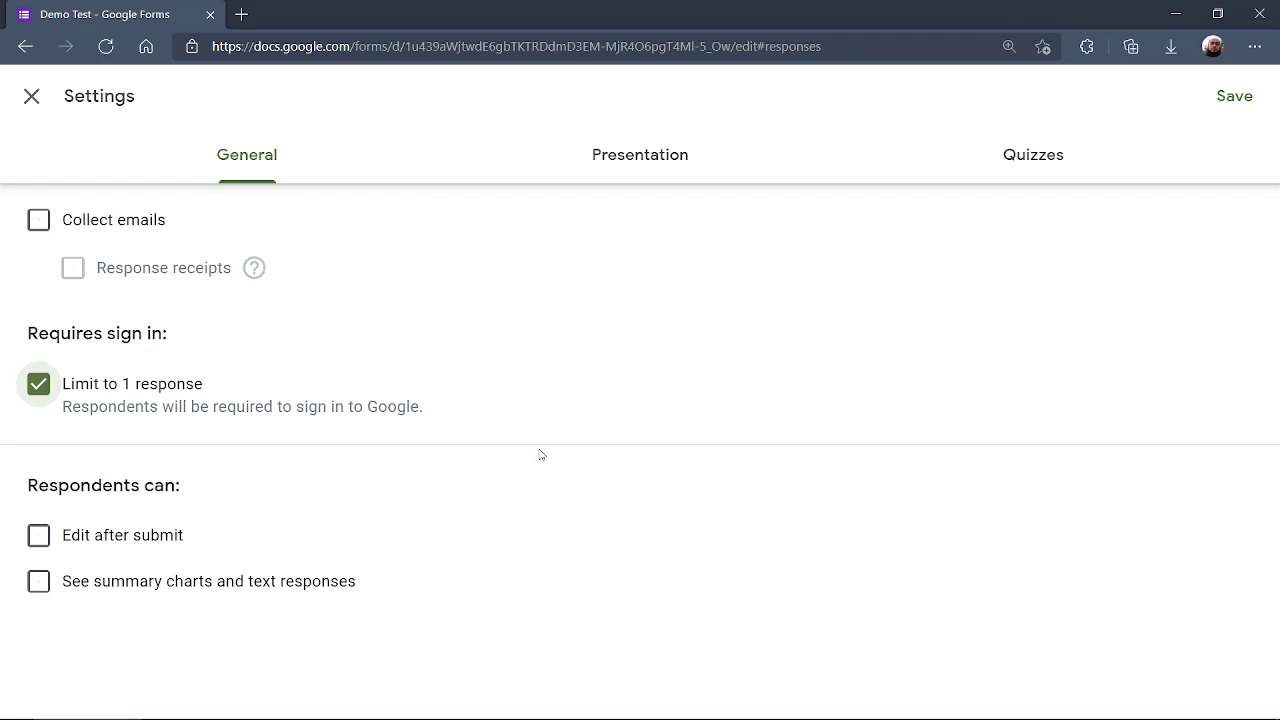
{"action": "left_click", "coordinate": [647, 156]}
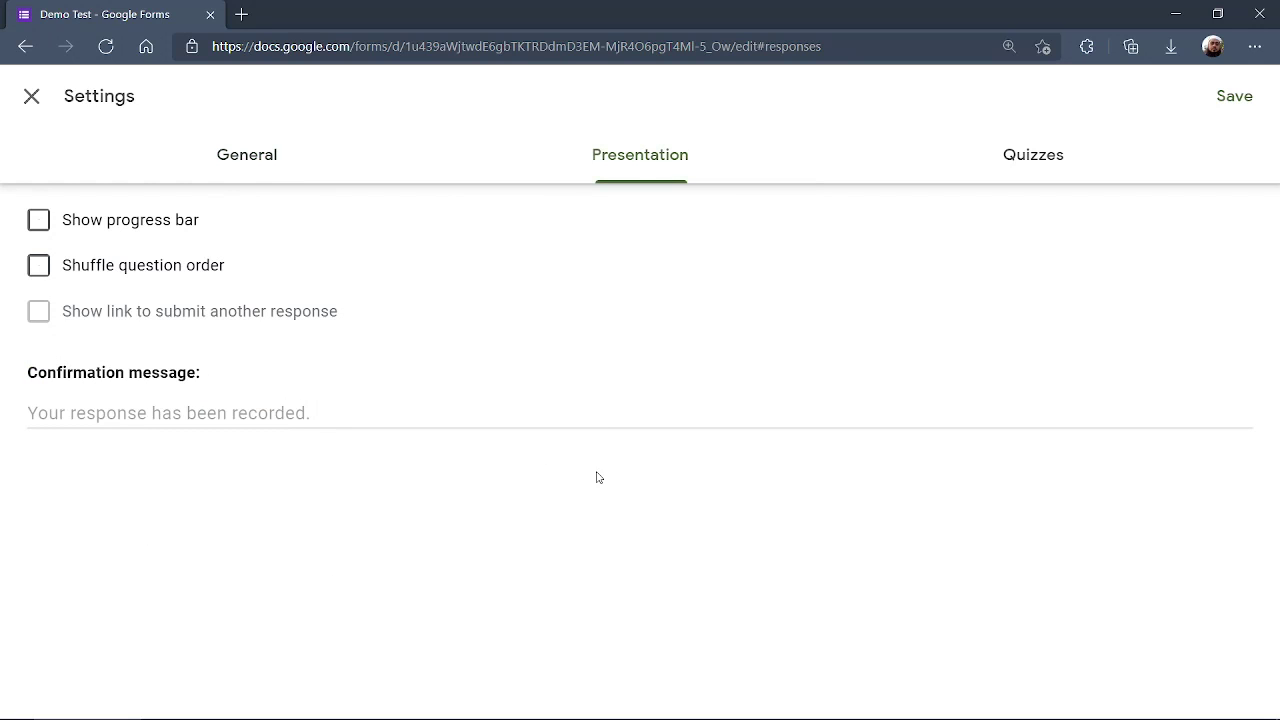
{"action": "left_click", "coordinate": [41, 225]}
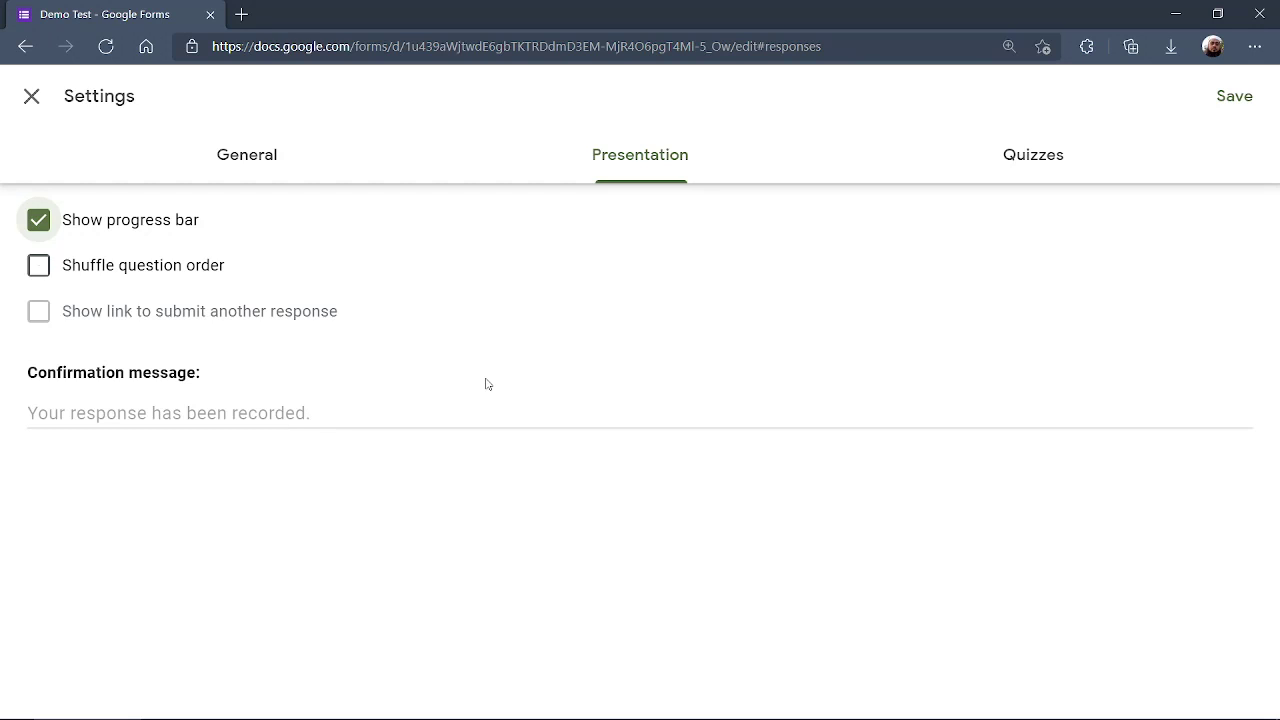
Set the confirmation message to "পরীক্ষায় অংশ গ্রহণ করার জন্য তোমাকে ধন্যবাদ" with a closing full stop, check the quiz options and save the settings.
{"action": "left_click", "coordinate": [158, 418]}
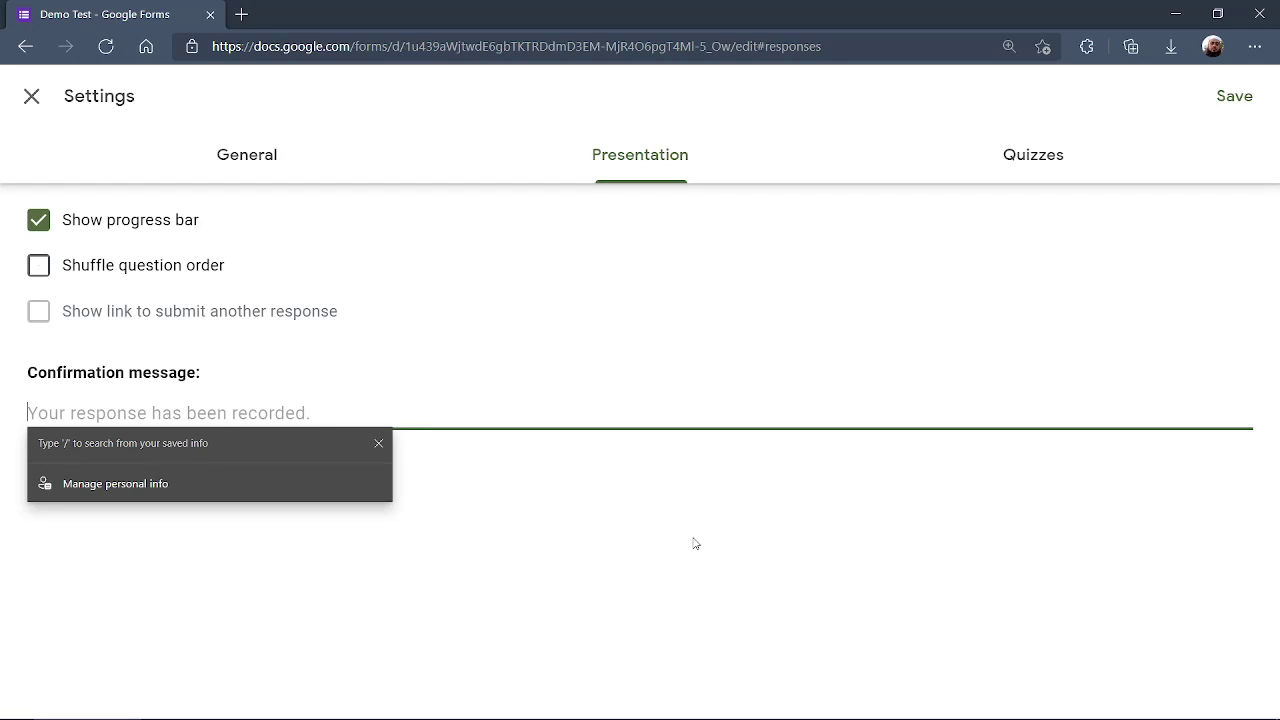
{"action": "type", "text": "po"}
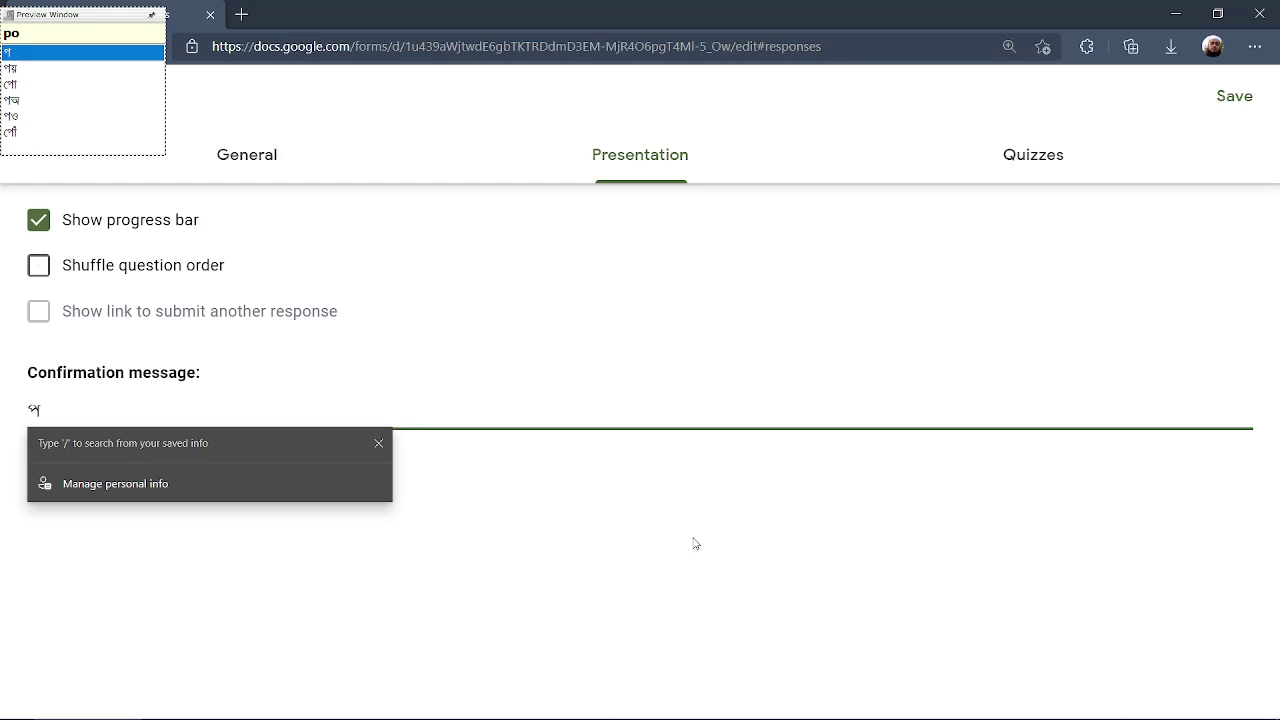
{"action": "type", "text": "rIkkha"}
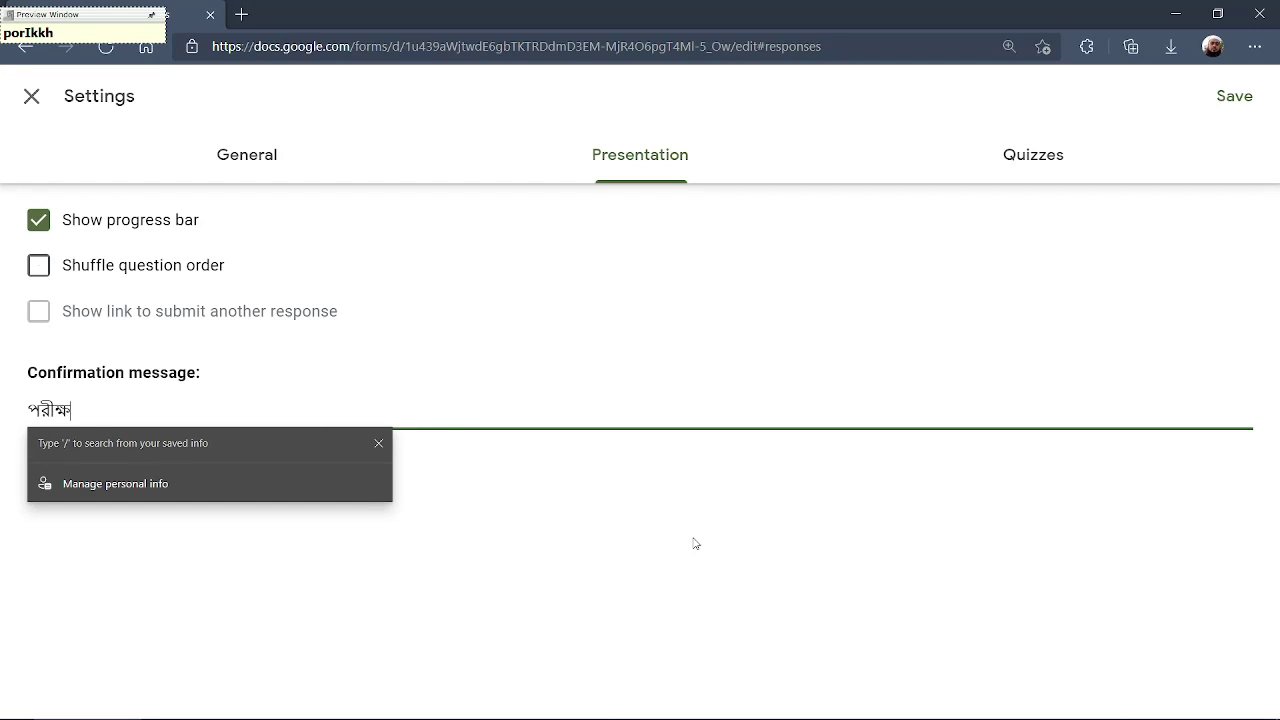
{"action": "type", "text": "y on"}
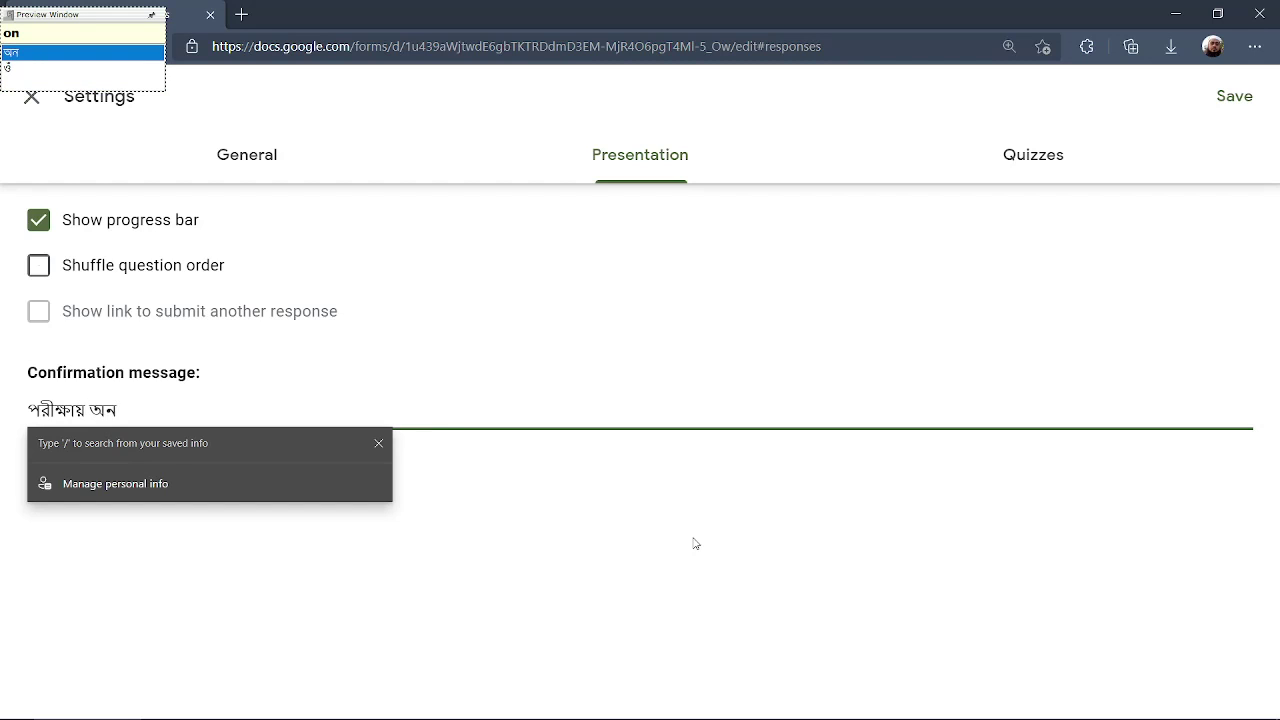
{"action": "type", "text": "gsho"}
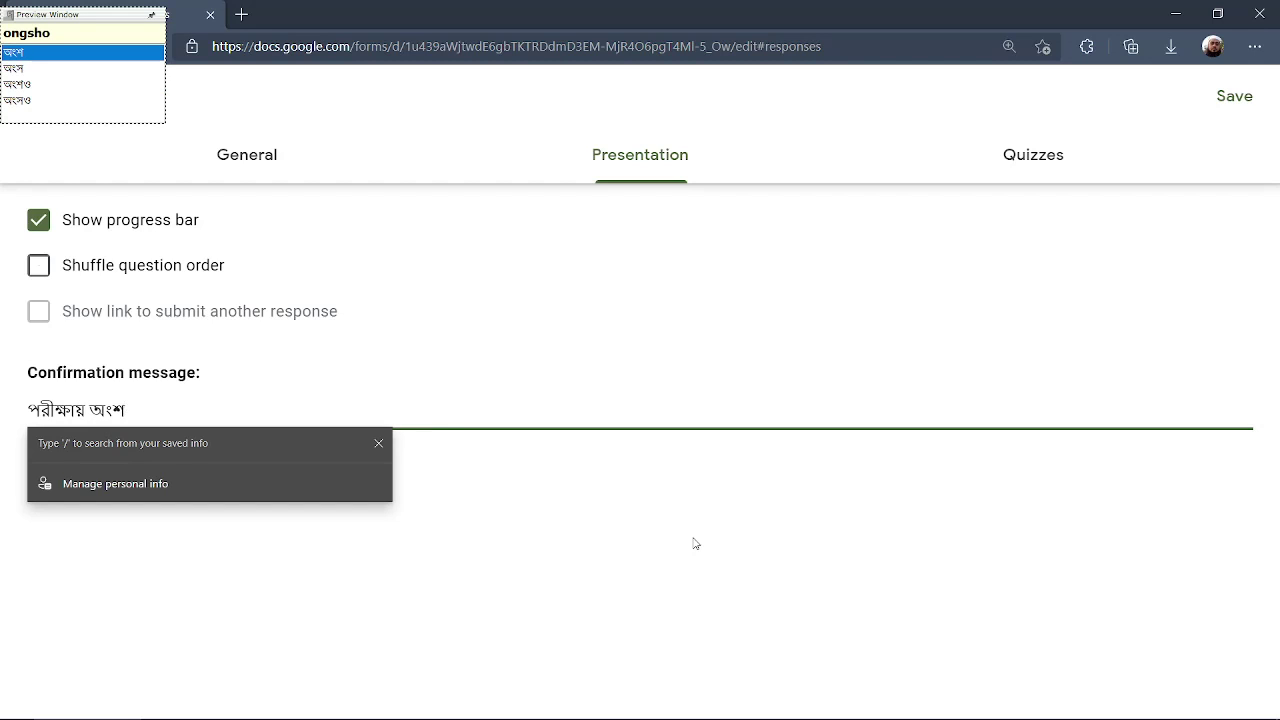
{"action": "type", "text": " groho"}
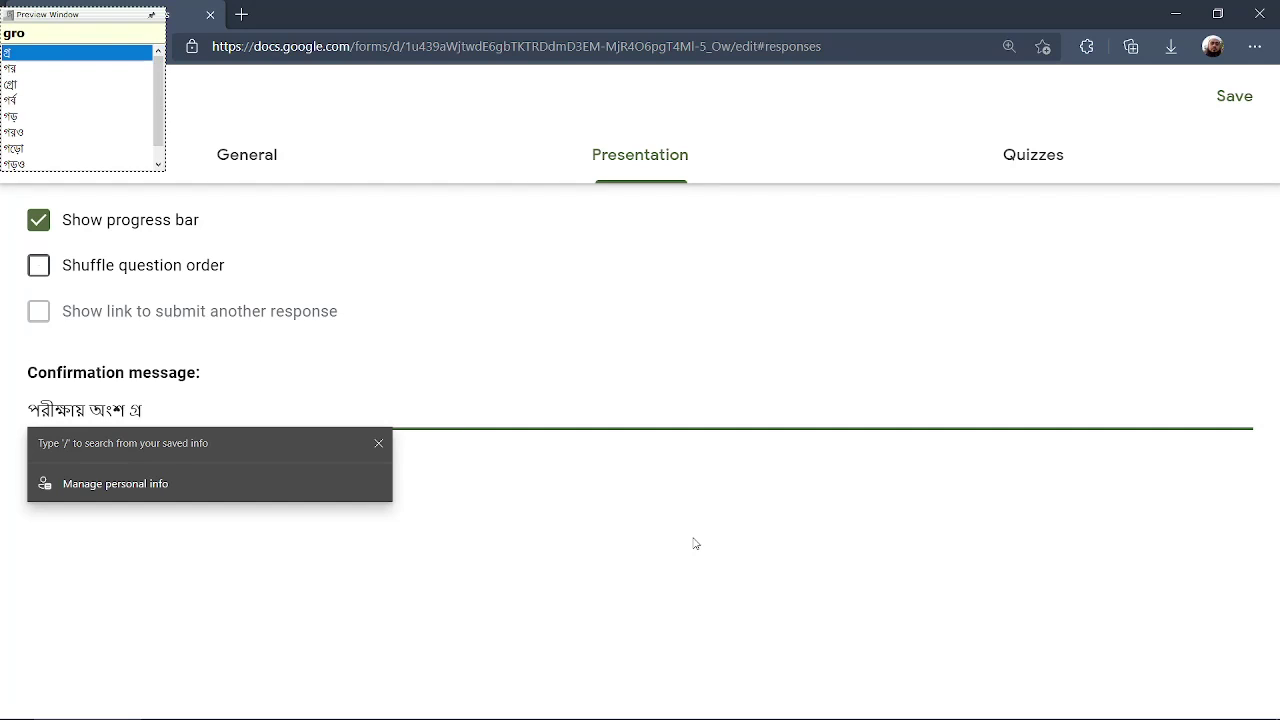
{"action": "type", "text": "n korar"}
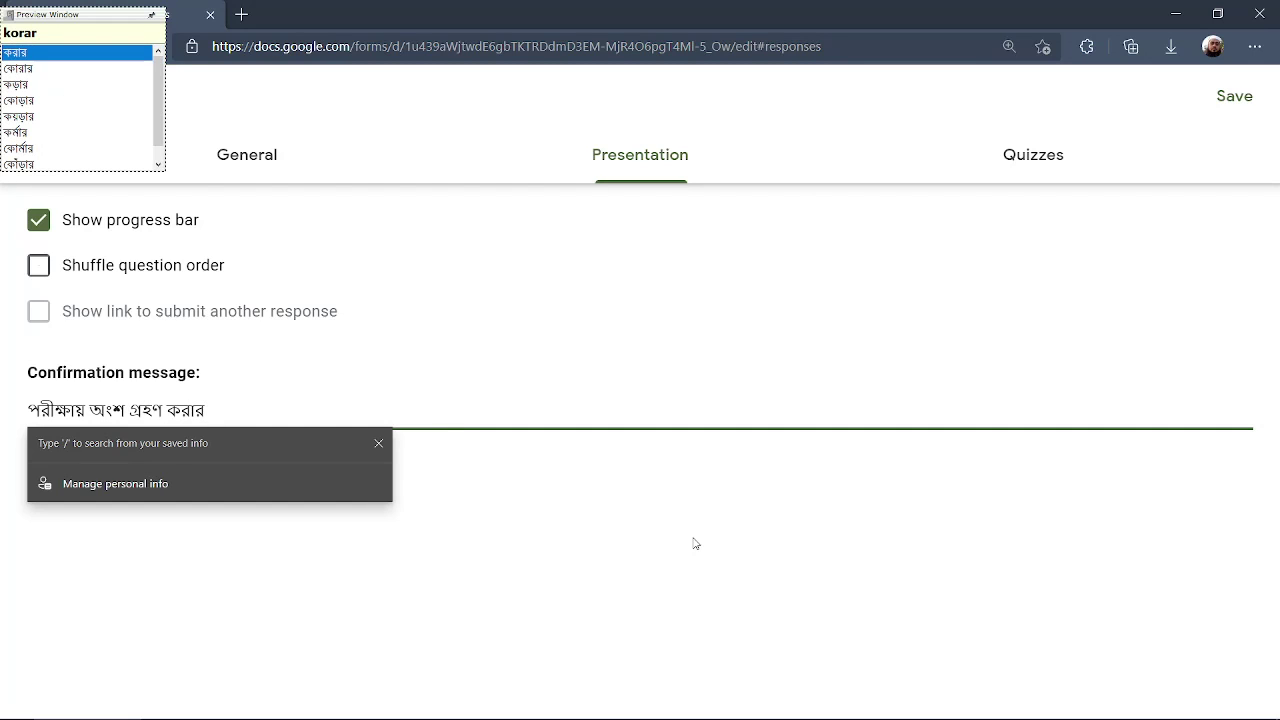
{"action": "type", "text": " jonno "}
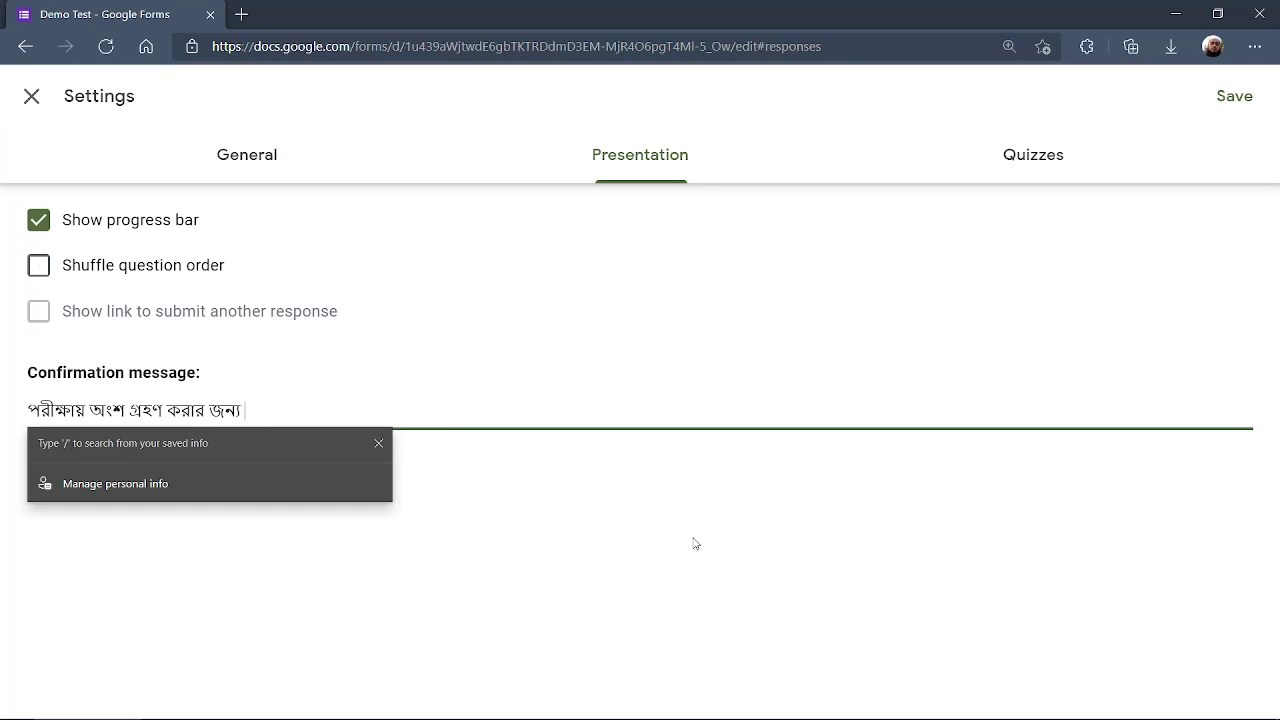
{"action": "type", "text": "tOmak"}
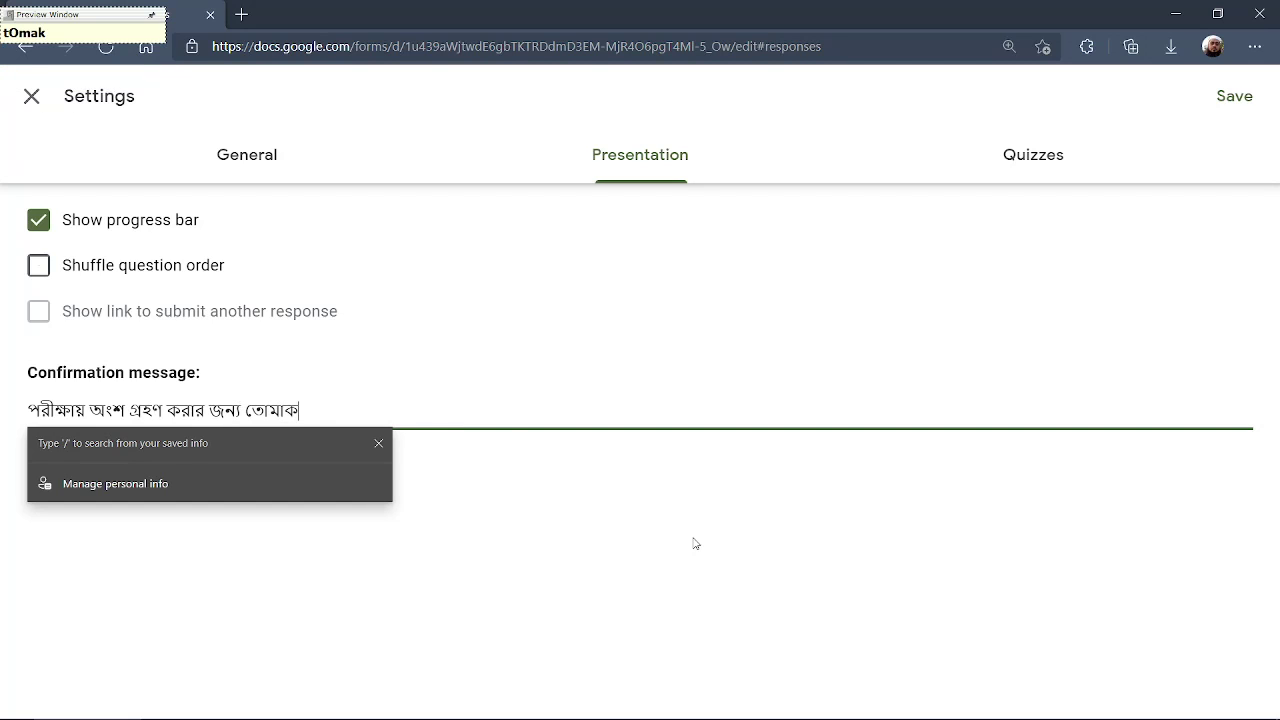
{"action": "type", "text": "e dhonyb"}
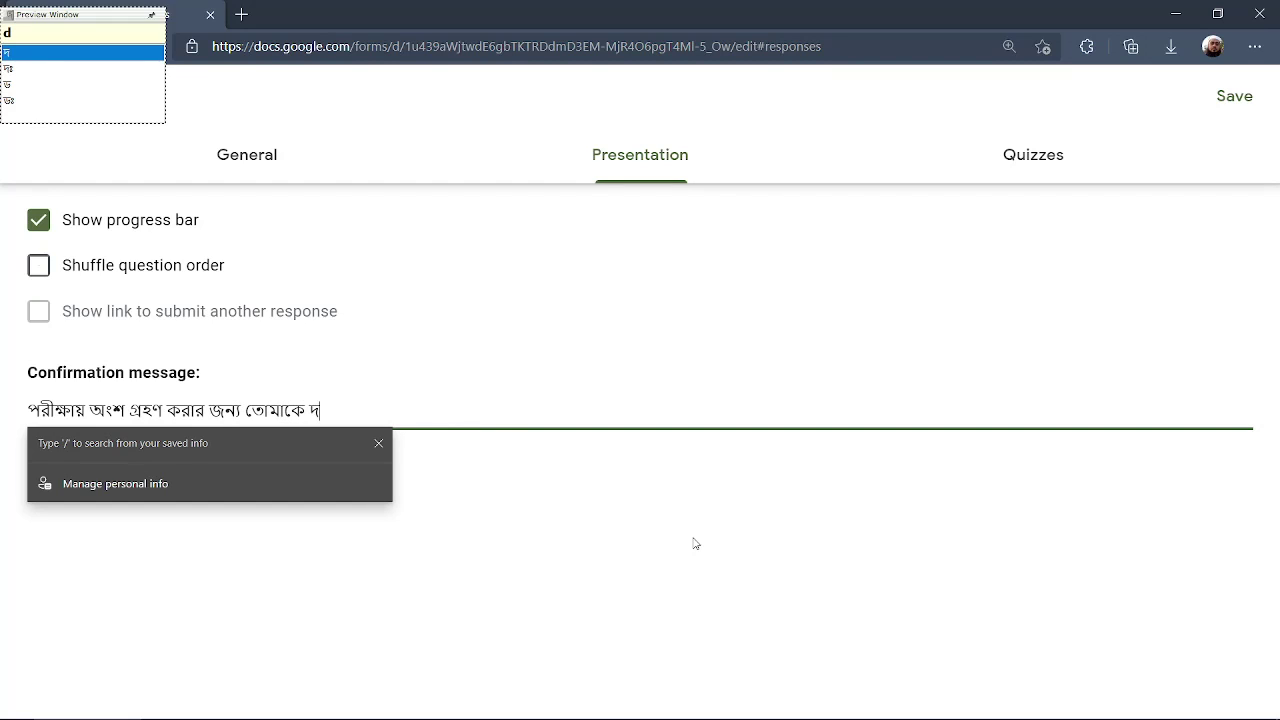
{"action": "type", "text": "ad"}
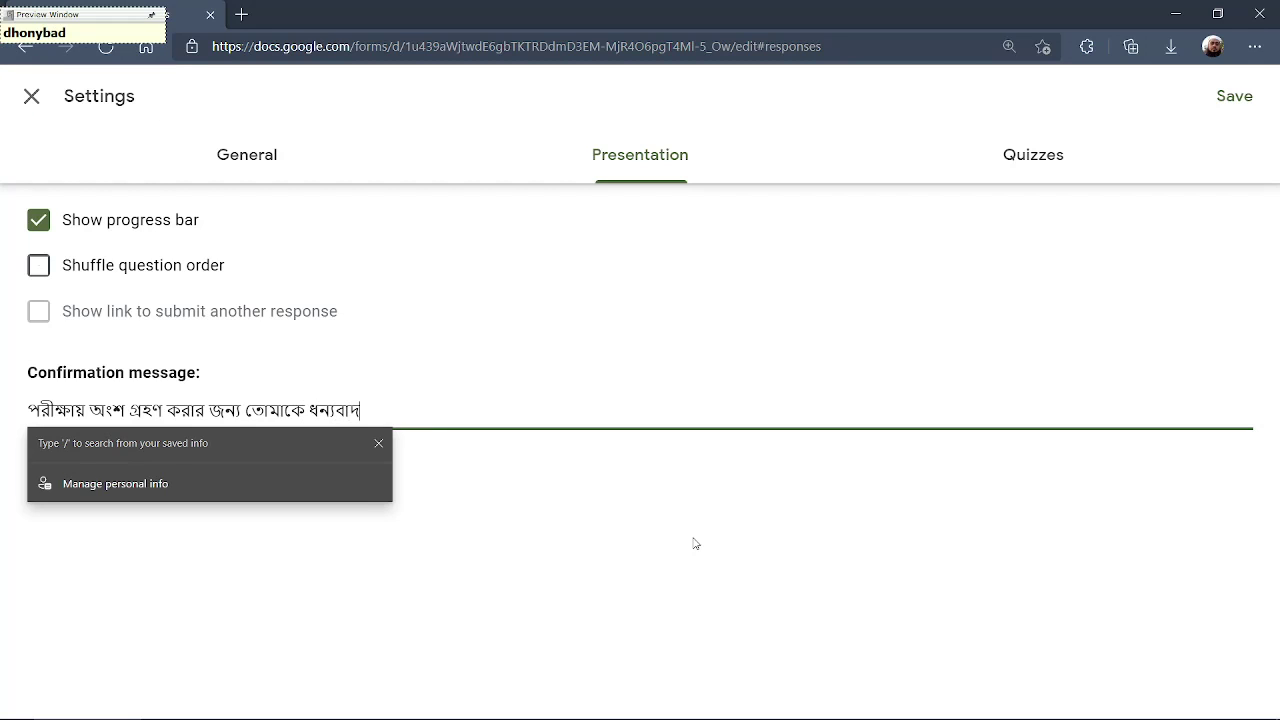
{"action": "type", "text": "."}
{"action": "left_click", "coordinate": [1038, 156]}
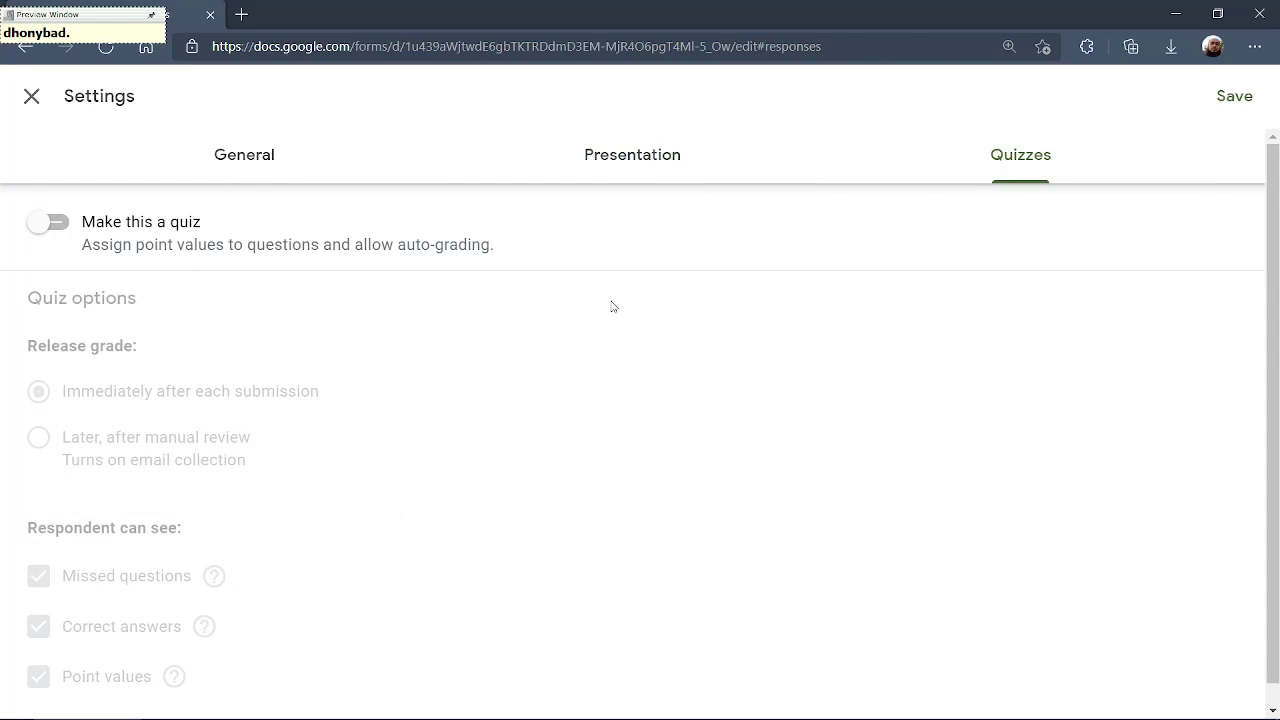
{"action": "left_click", "coordinate": [1236, 99]}
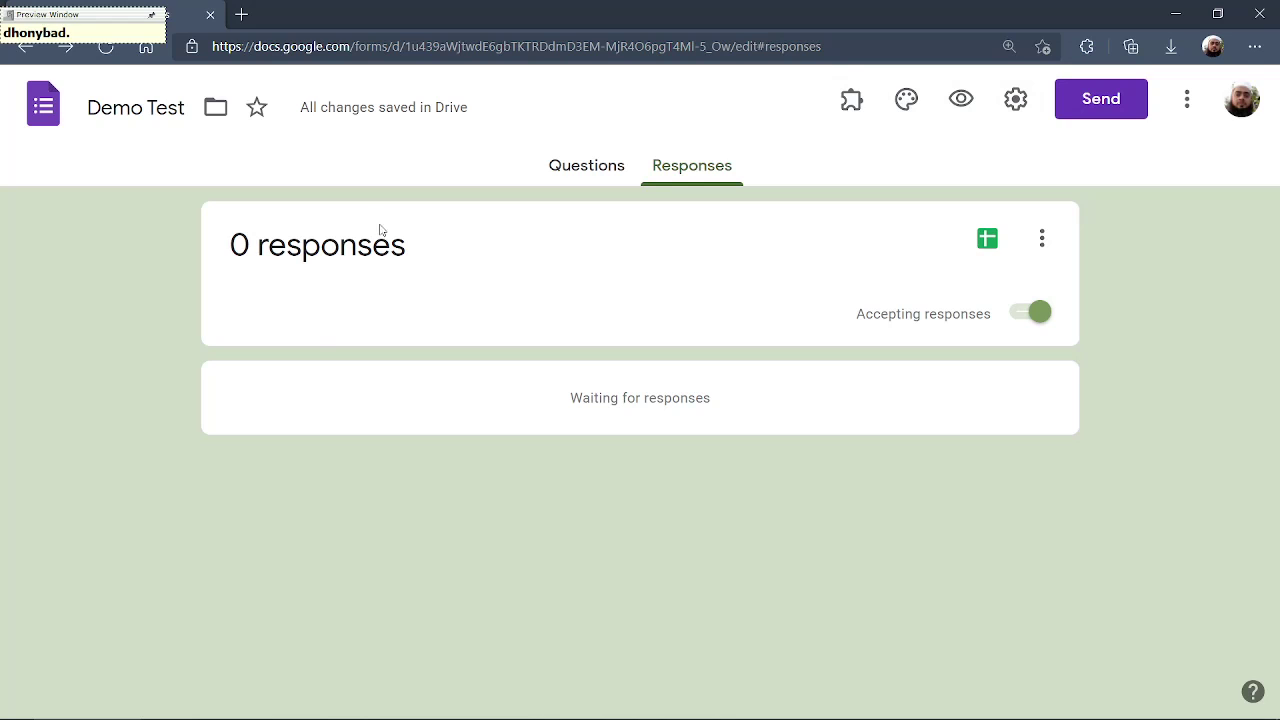
Return to the form's questions and add a new section directly after the title and description block.
{"action": "left_click", "coordinate": [588, 168]}
{"action": "scroll", "coordinate": [731, 343], "scroll_direction": "down", "scroll_amount": 2}
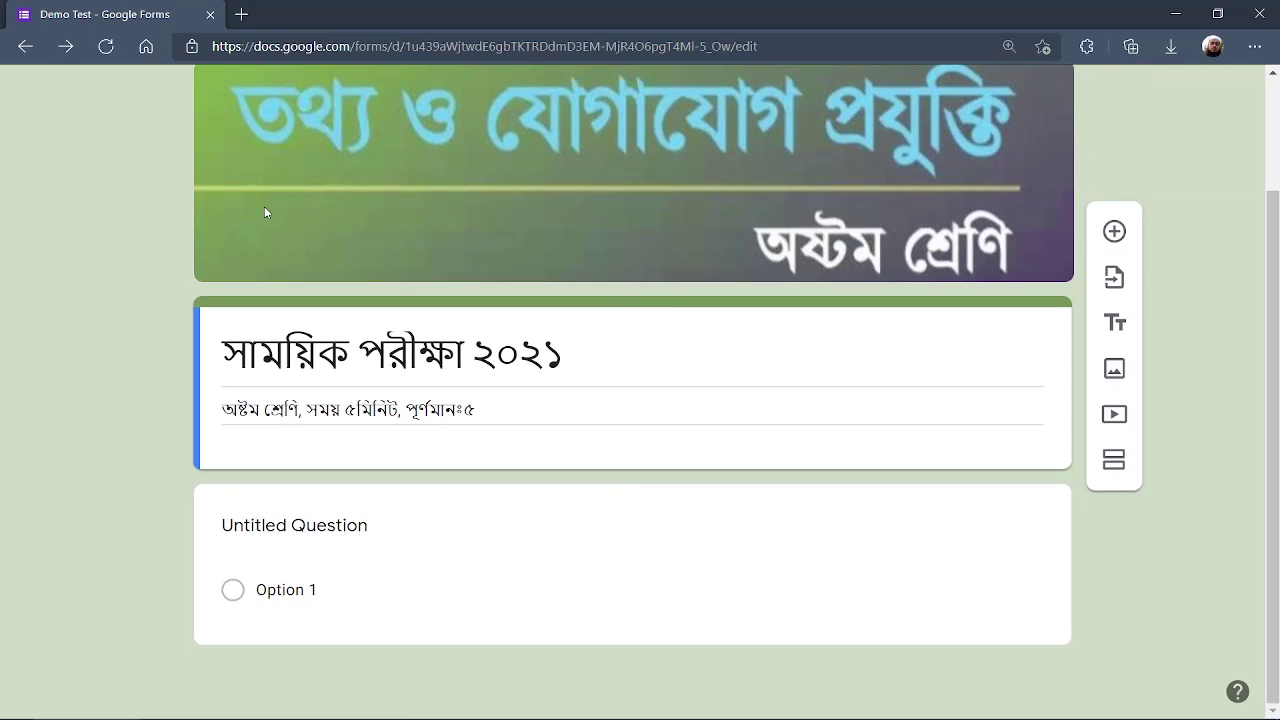
{"action": "left_click", "coordinate": [1114, 460]}
{"action": "scroll", "coordinate": [546, 500], "scroll_direction": "down", "scroll_amount": 3}
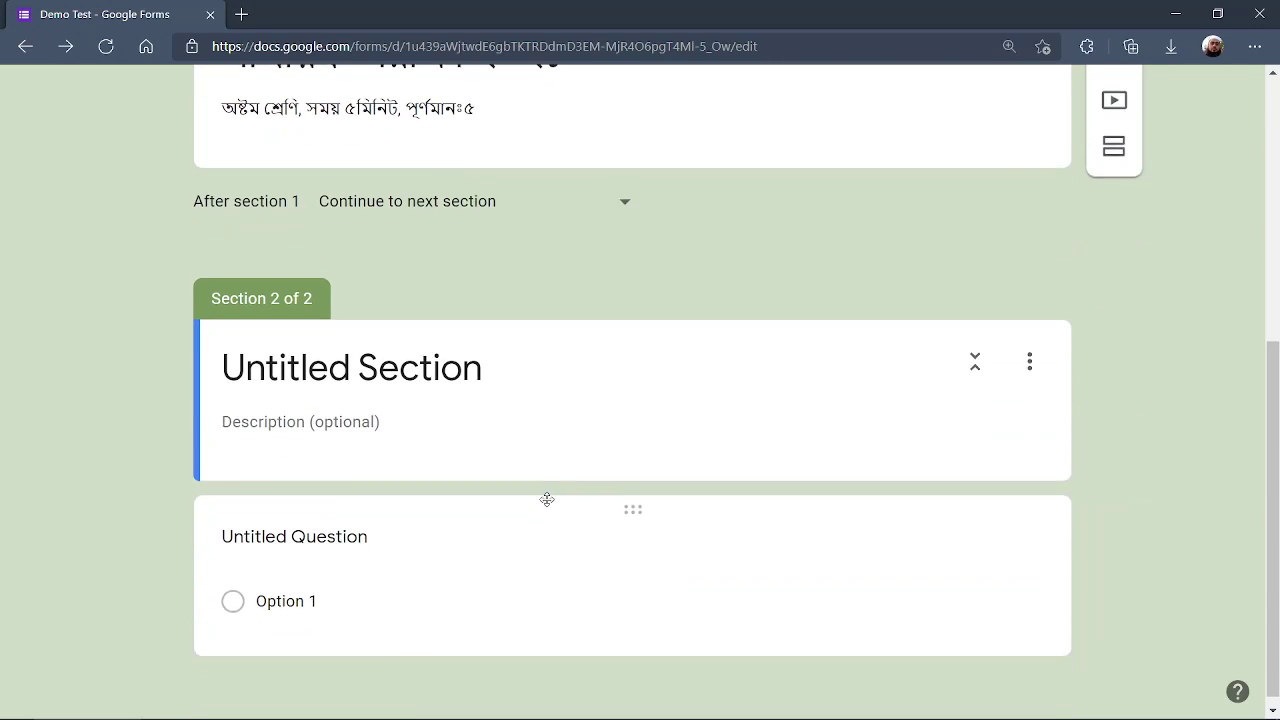
{"action": "scroll", "coordinate": [526, 471], "scroll_direction": "up", "scroll_amount": 2}
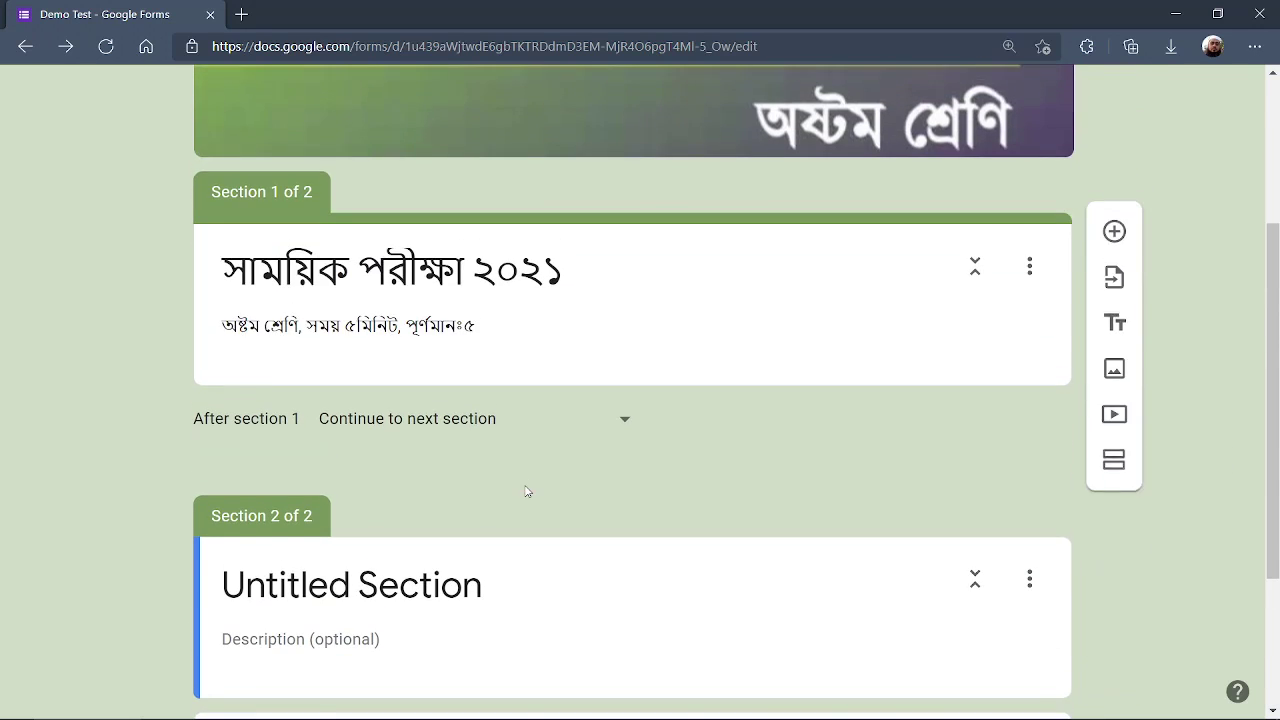
{"action": "scroll", "coordinate": [526, 491], "scroll_direction": "down", "scroll_amount": 2}
Title the new second section "পরিচিতি পর্ব".
{"action": "left_click", "coordinate": [459, 453]}
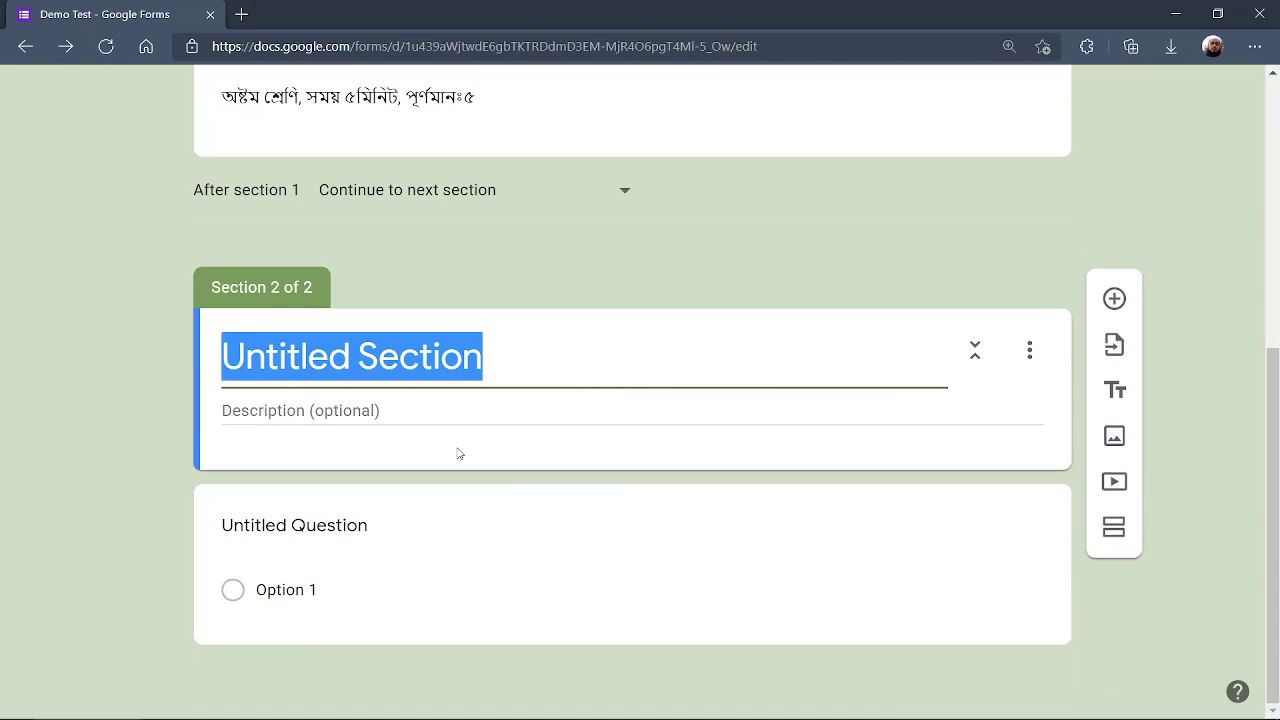
{"action": "type", "text": "porici"}
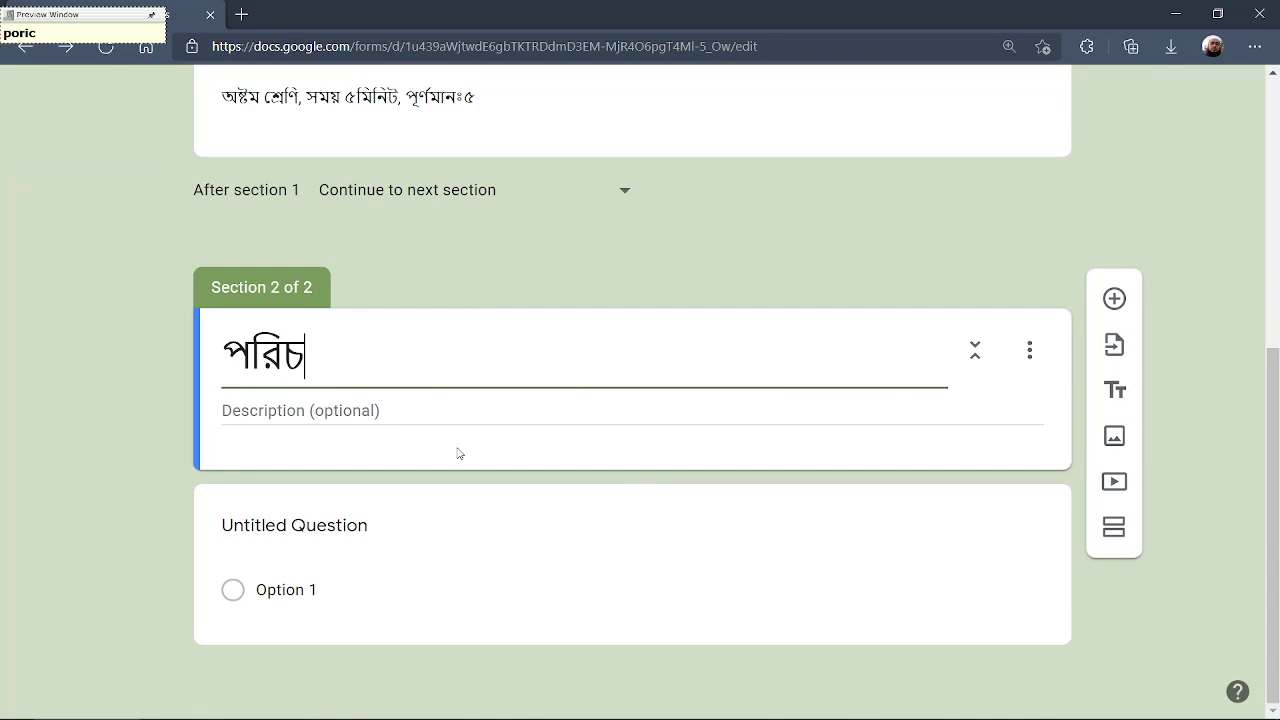
{"action": "type", "text": "ti p"}
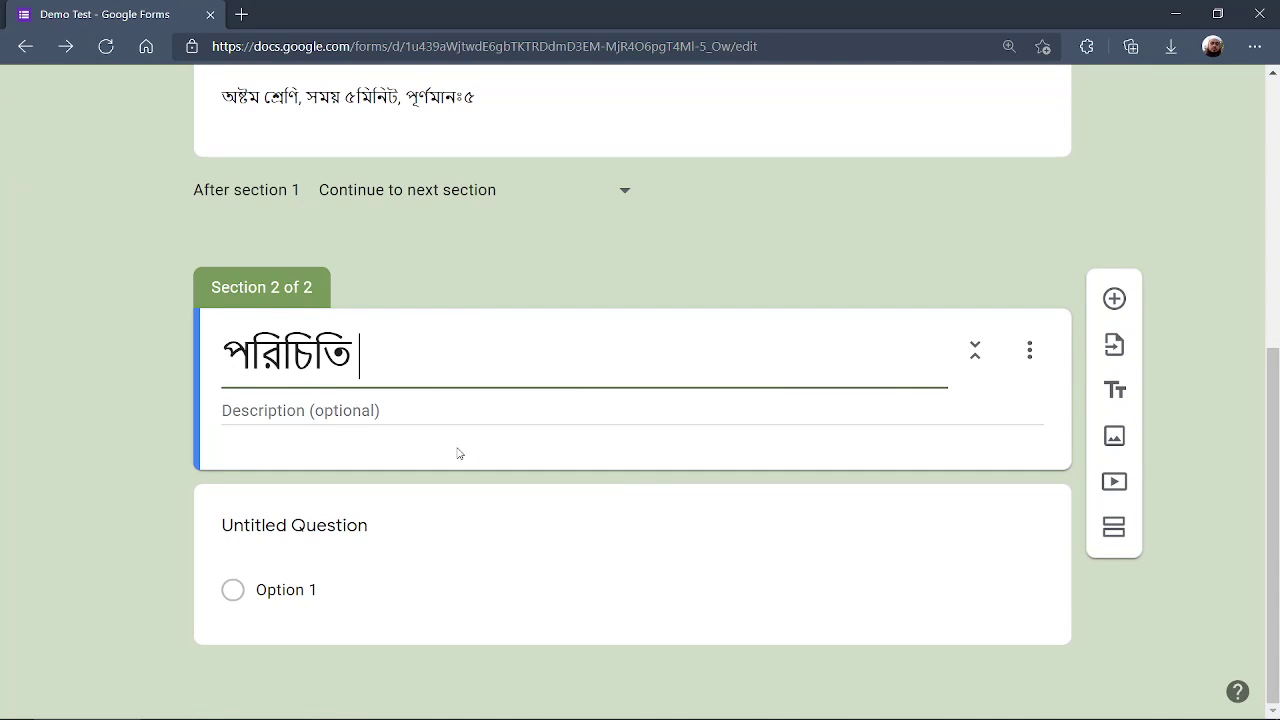
{"action": "type", "text": "orrb"}
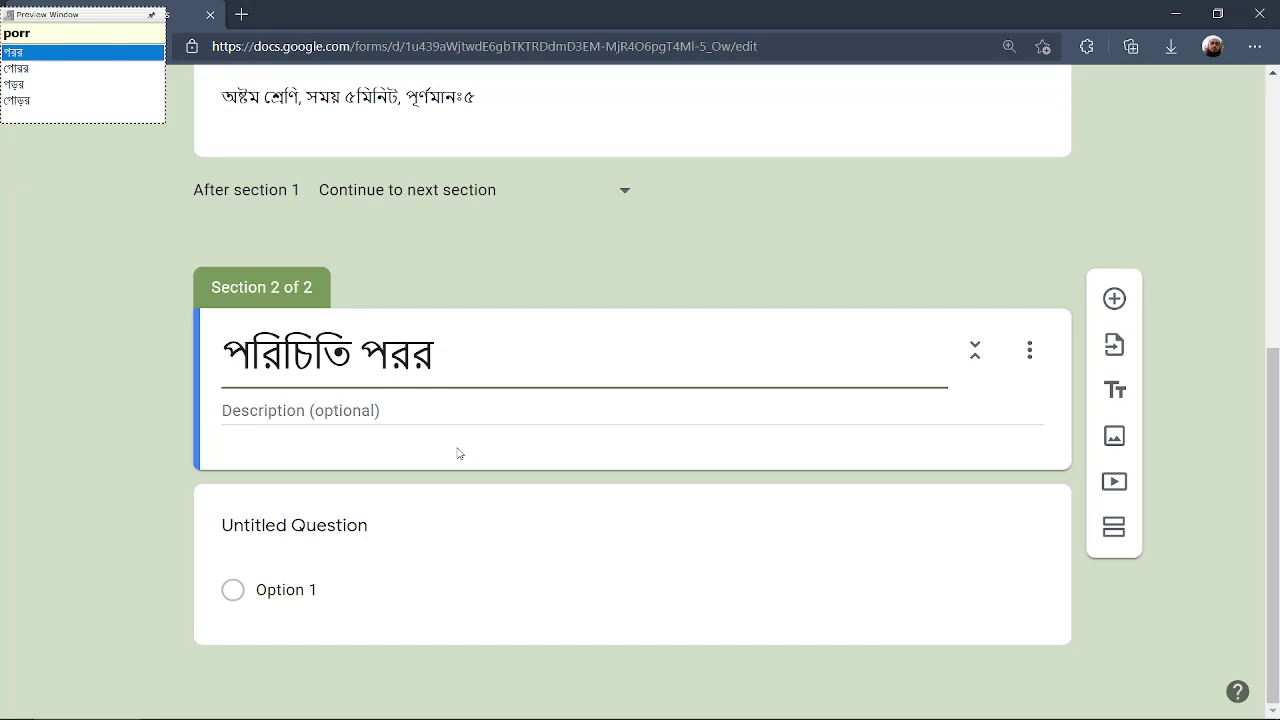
{"action": "type", "text": "o"}
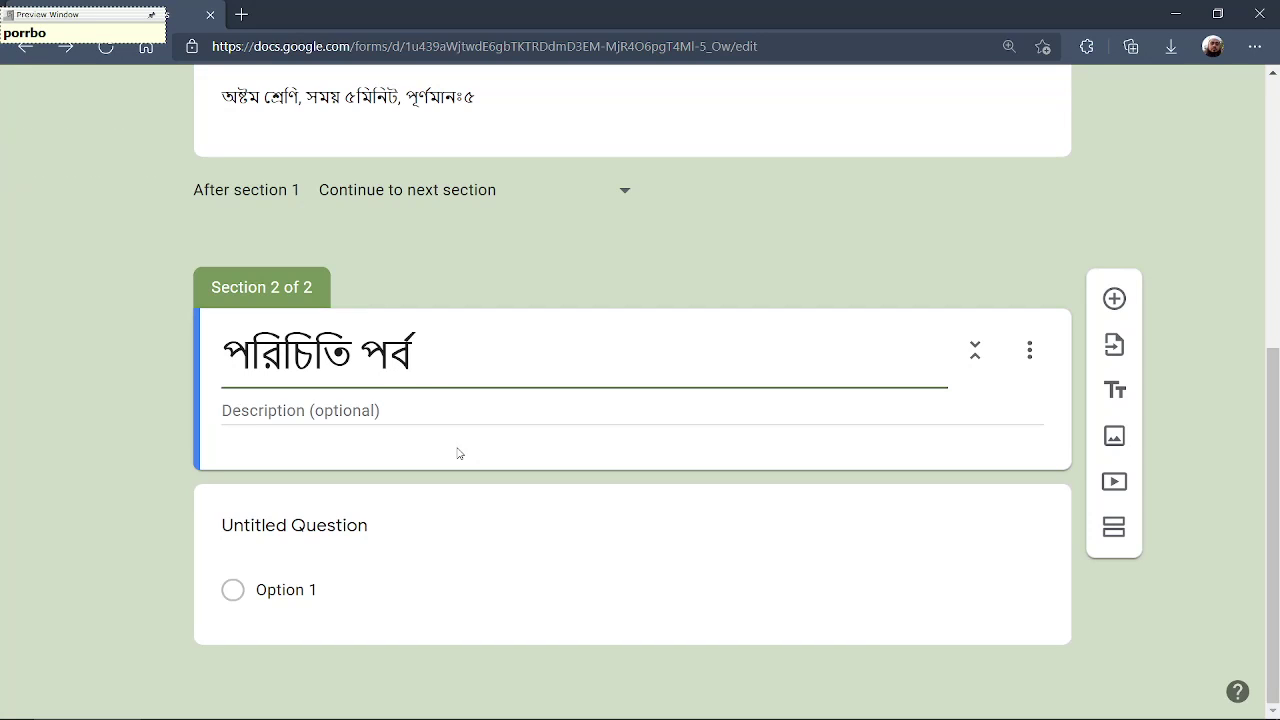
Set the description of the second section to "(তোমার পরিচয় দাও)", including the enclosing parentheses.
{"action": "left_click", "coordinate": [371, 411]}
{"action": "type", "text": "tO"}
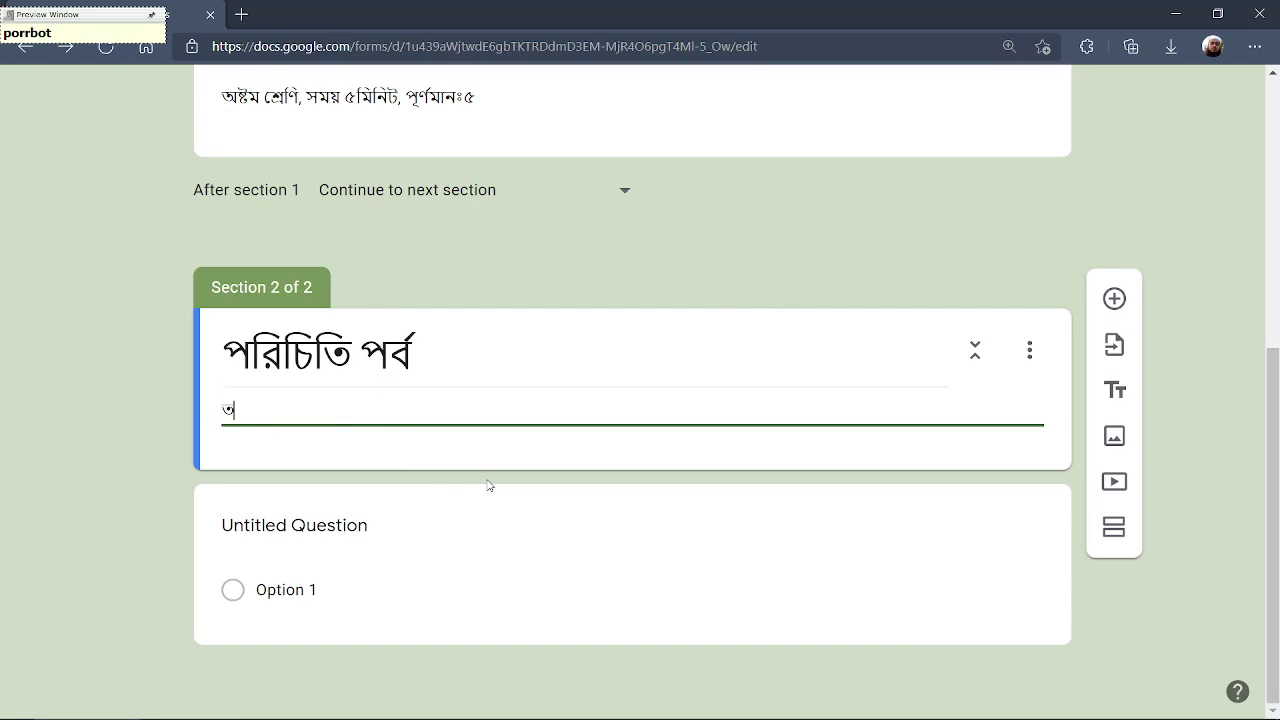
{"action": "type", "text": "mar"}
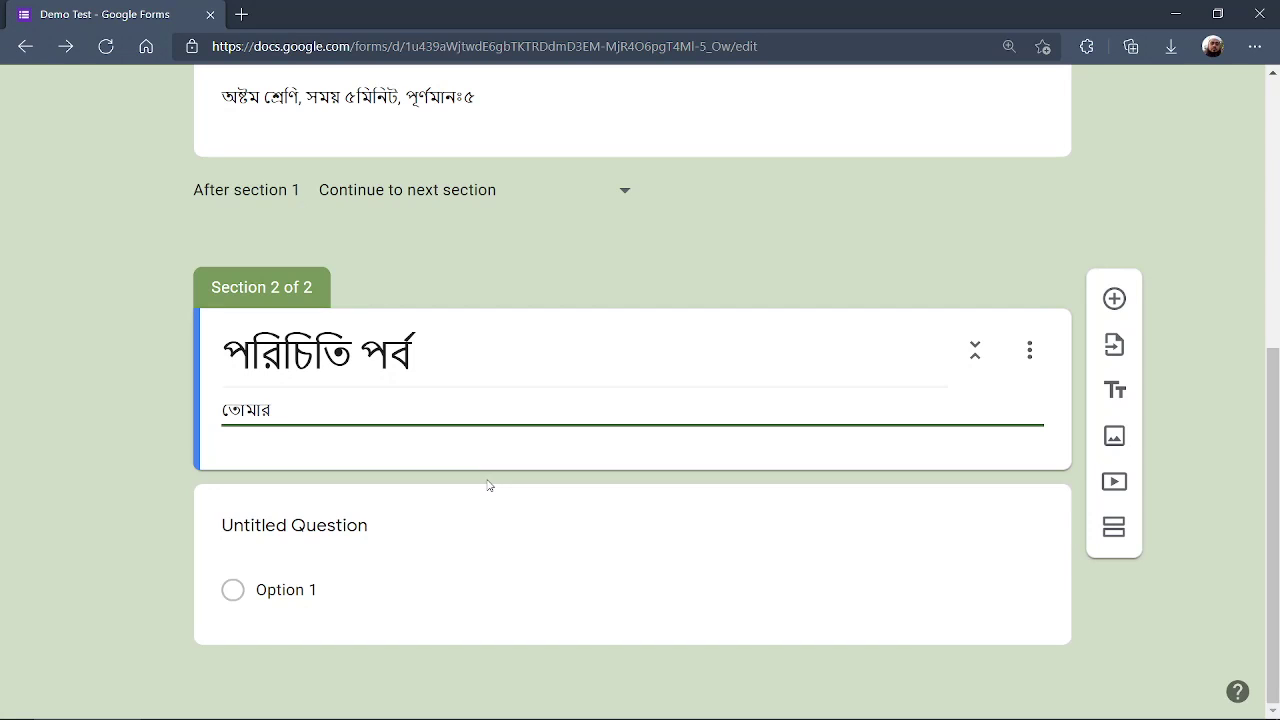
{"action": "type", "text": "porico"}
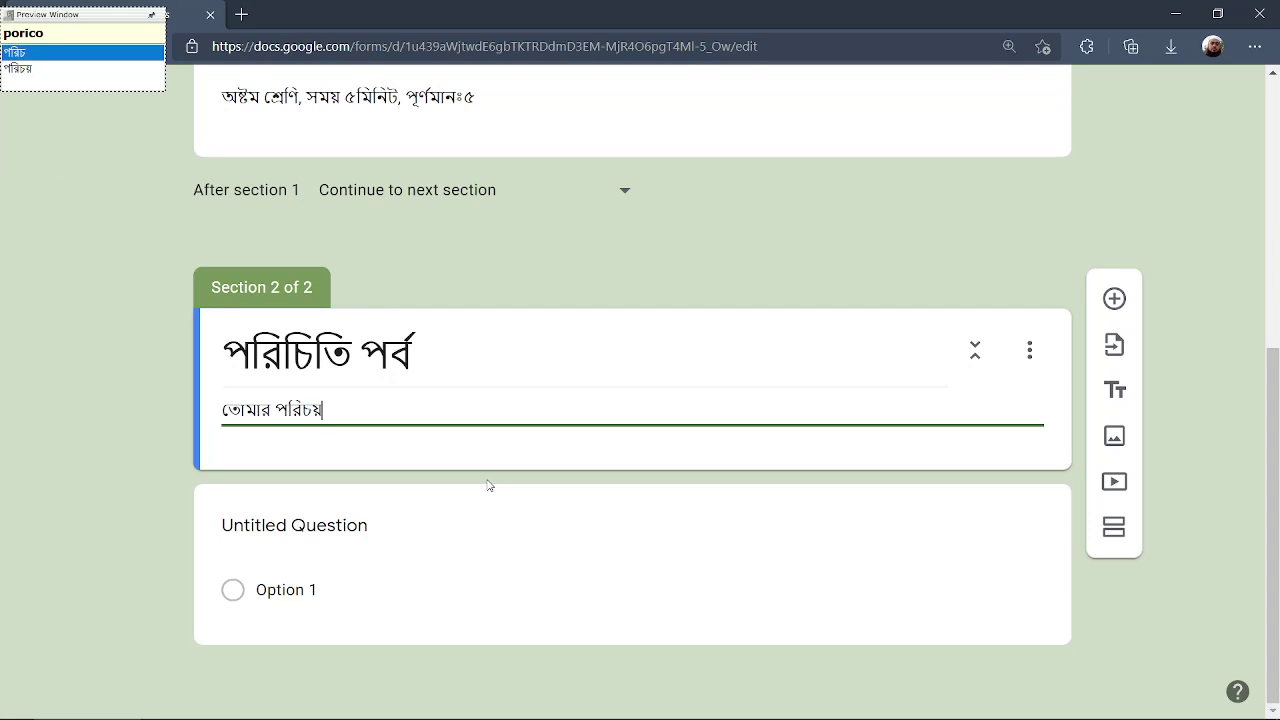
{"action": "type", "text": " dao"}
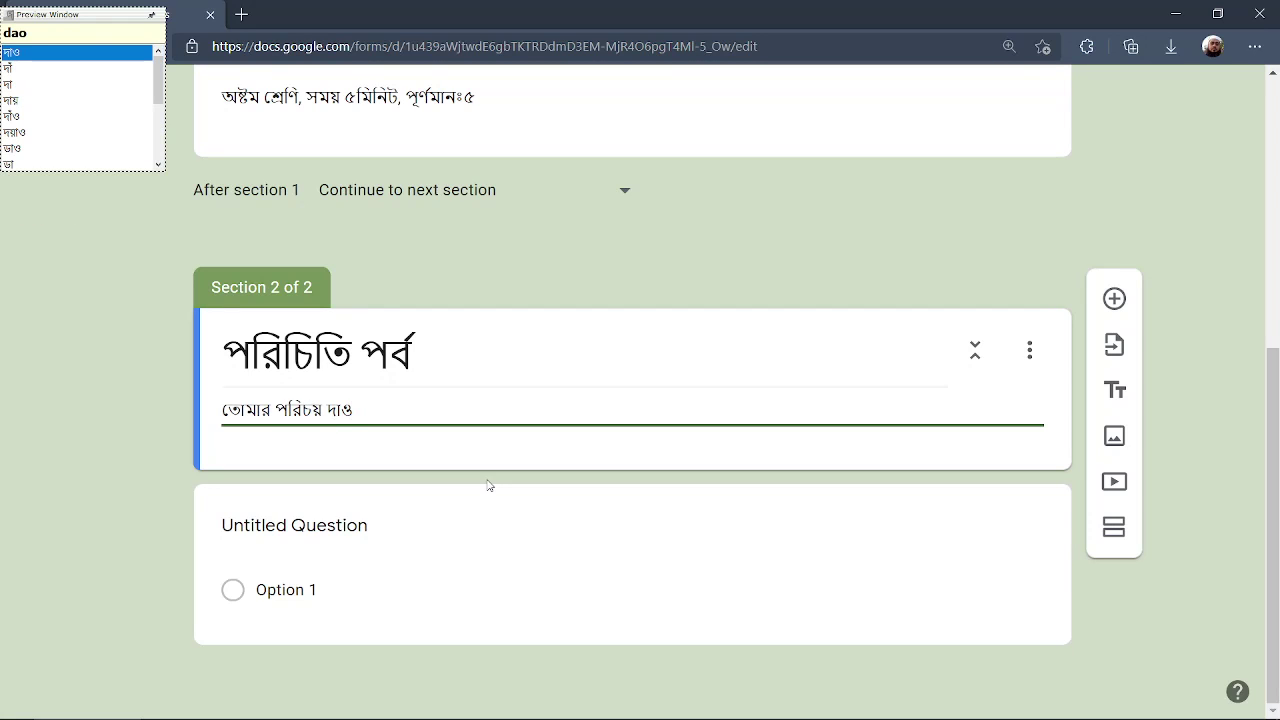
{"action": "type", "text": ")"}
{"action": "key", "text": "Home"}
{"action": "type", "text": "("}
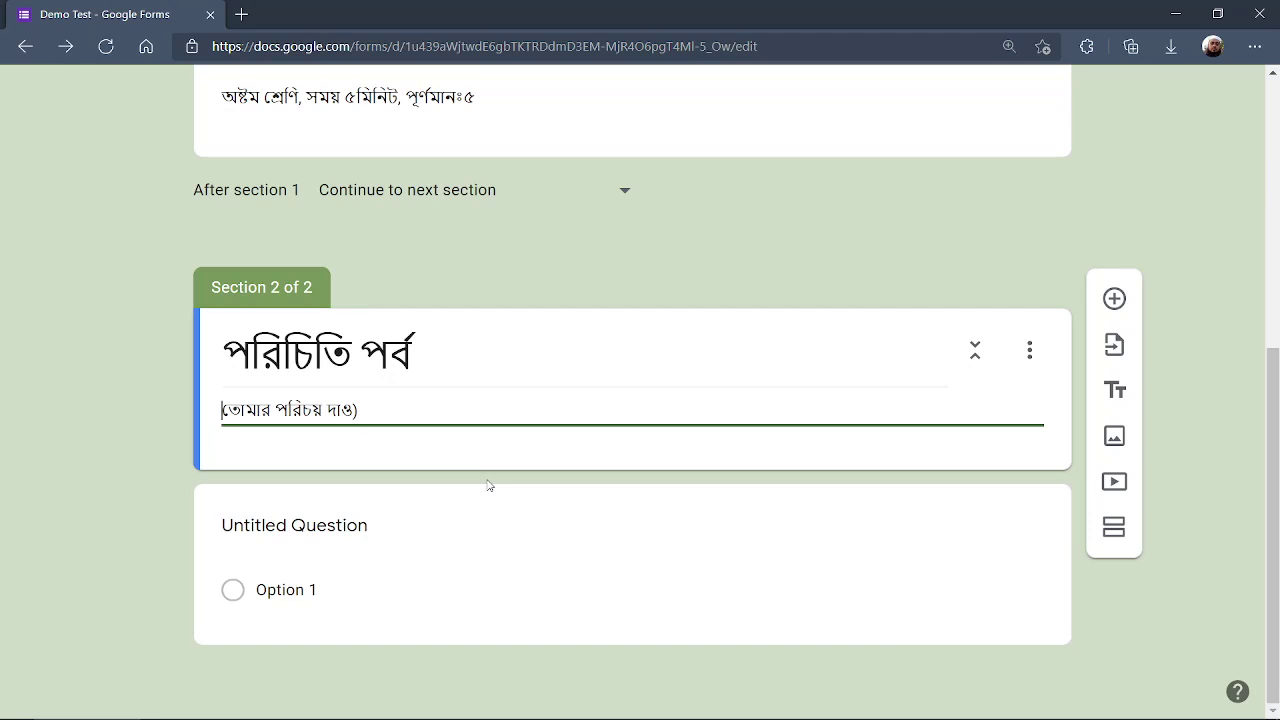
{"action": "type", "text": "("}
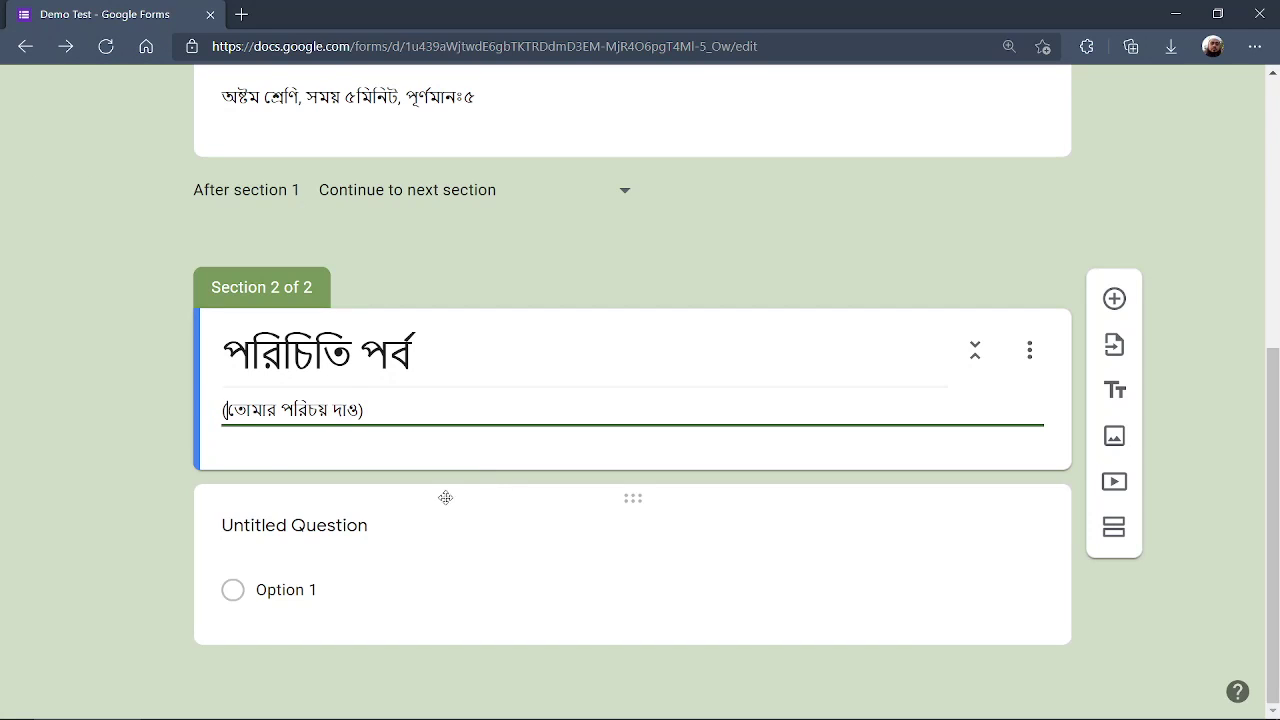
Turn the untitled question into a required short-answer question titled "শিক্ষার্থীর নামঃ".
{"action": "left_click", "coordinate": [365, 530]}
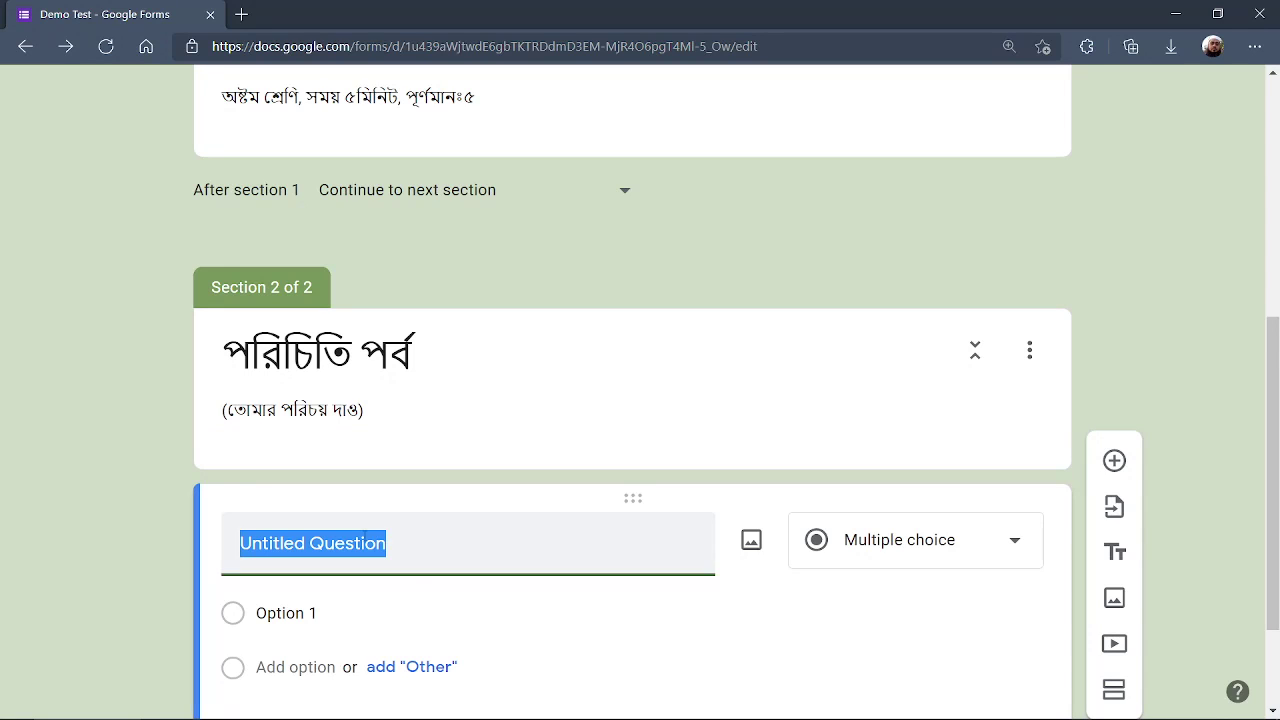
{"action": "type", "text": "sh"}
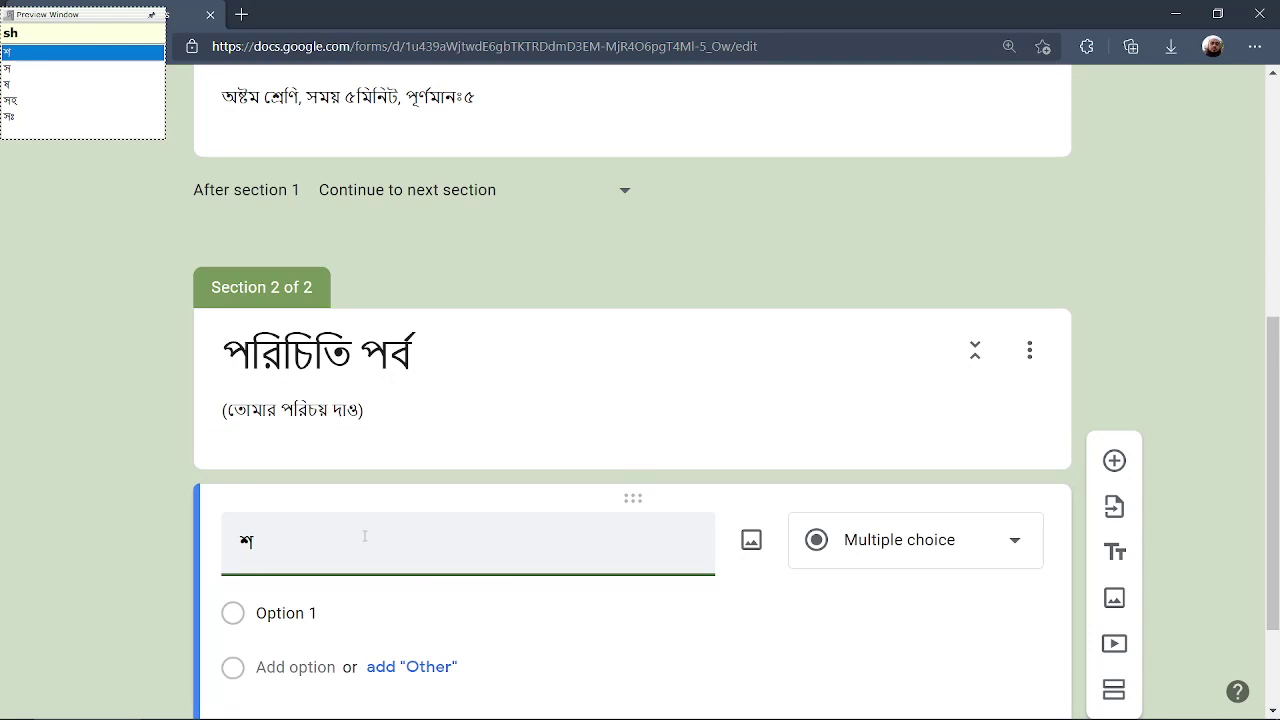
{"action": "type", "text": "ikkha"}
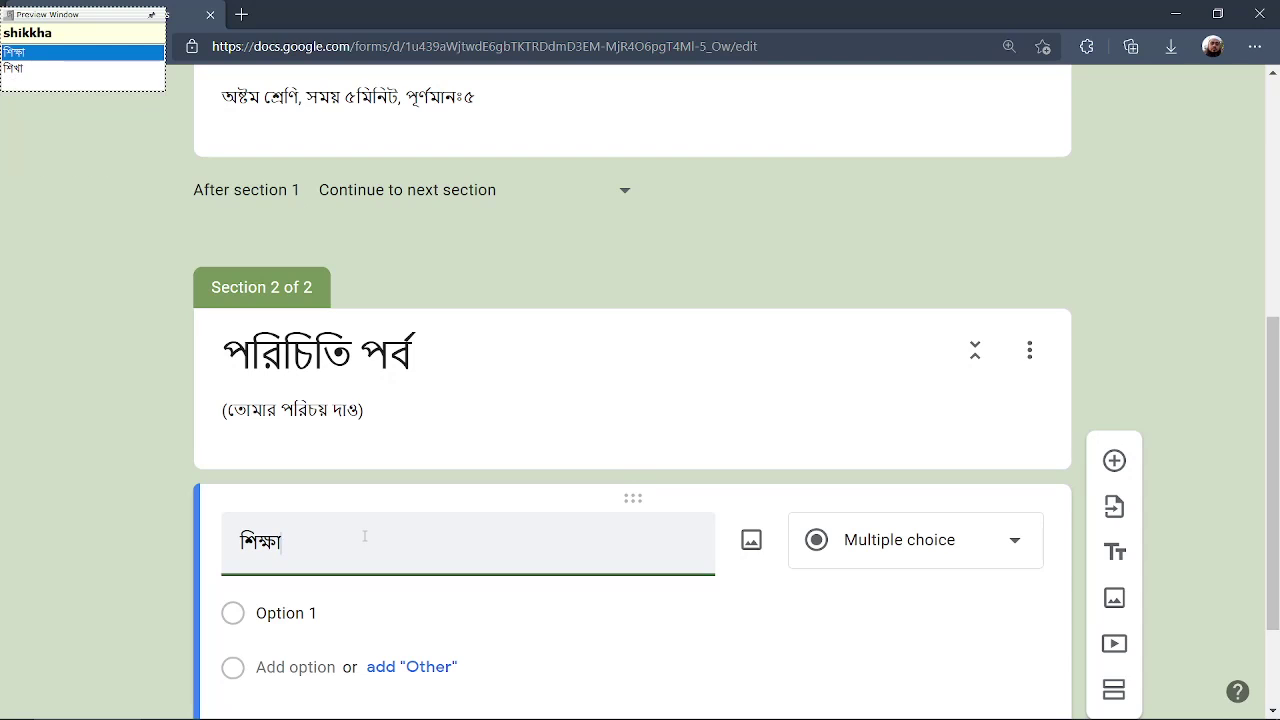
{"action": "type", "text": "rrthIr"}
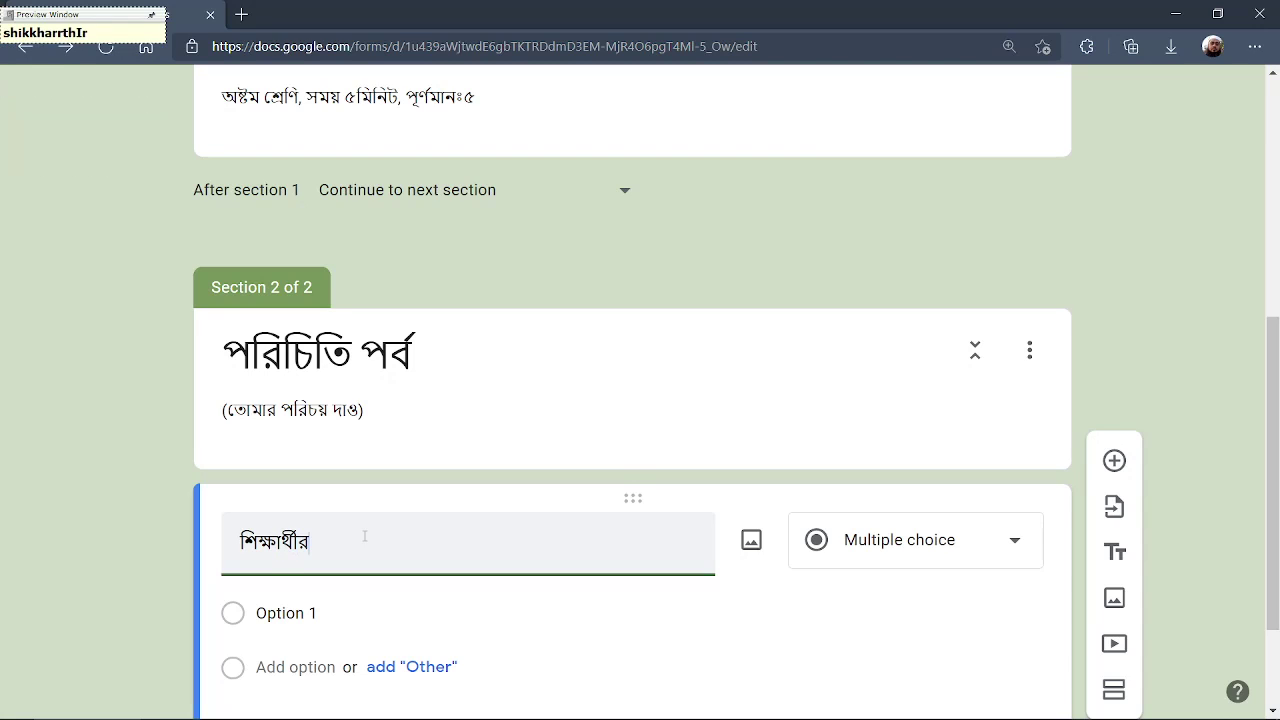
{"action": "type", "text": " nam:"}
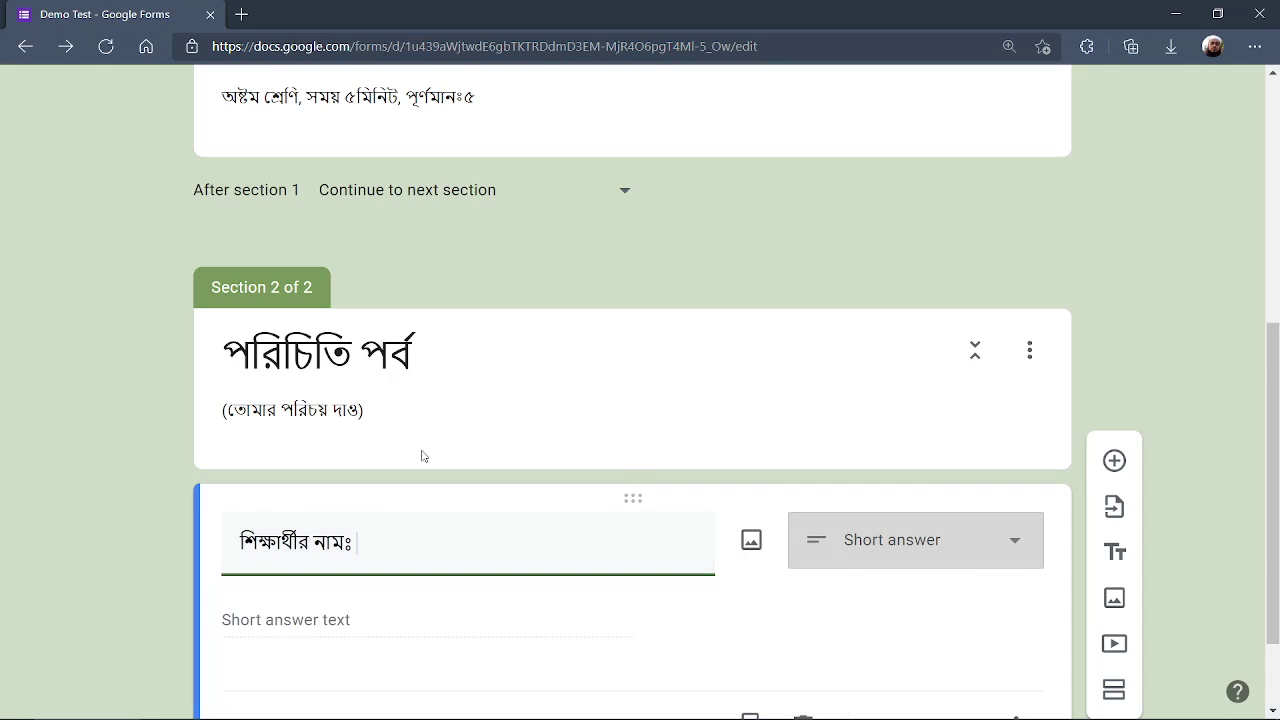
{"action": "scroll", "coordinate": [440, 430], "scroll_direction": "down", "scroll_amount": 1}
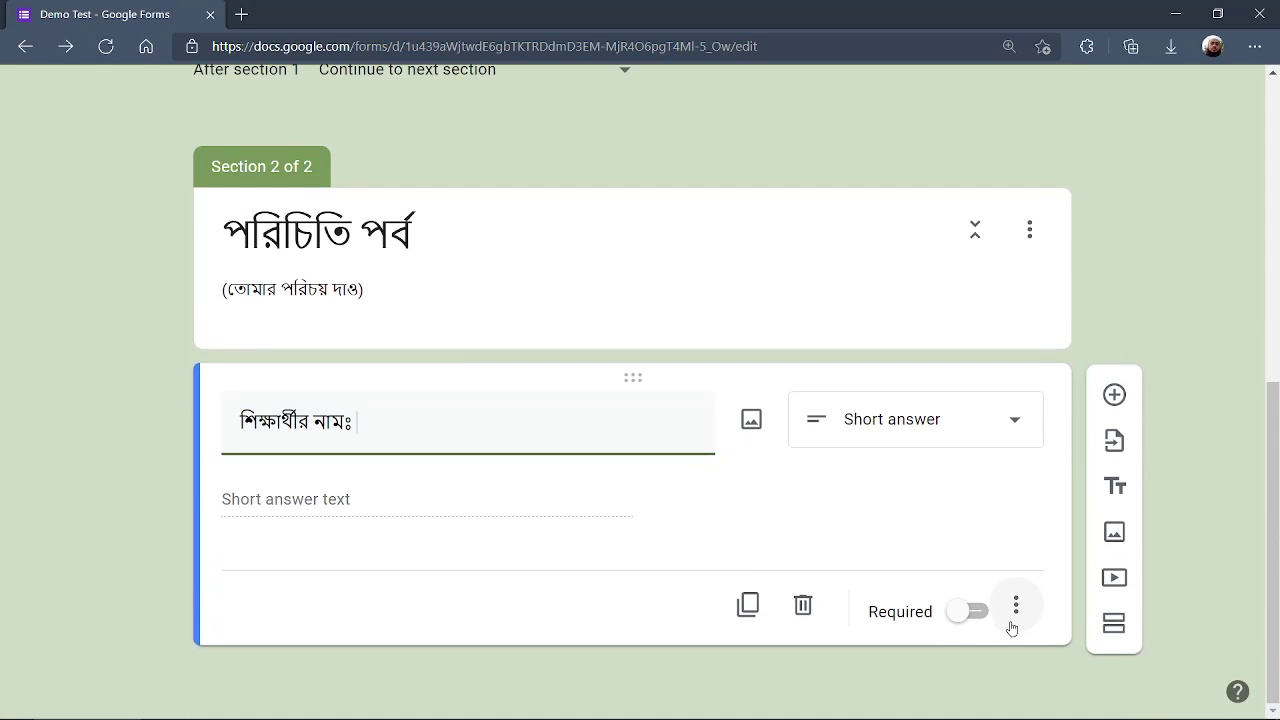
{"action": "left_click", "coordinate": [962, 611]}
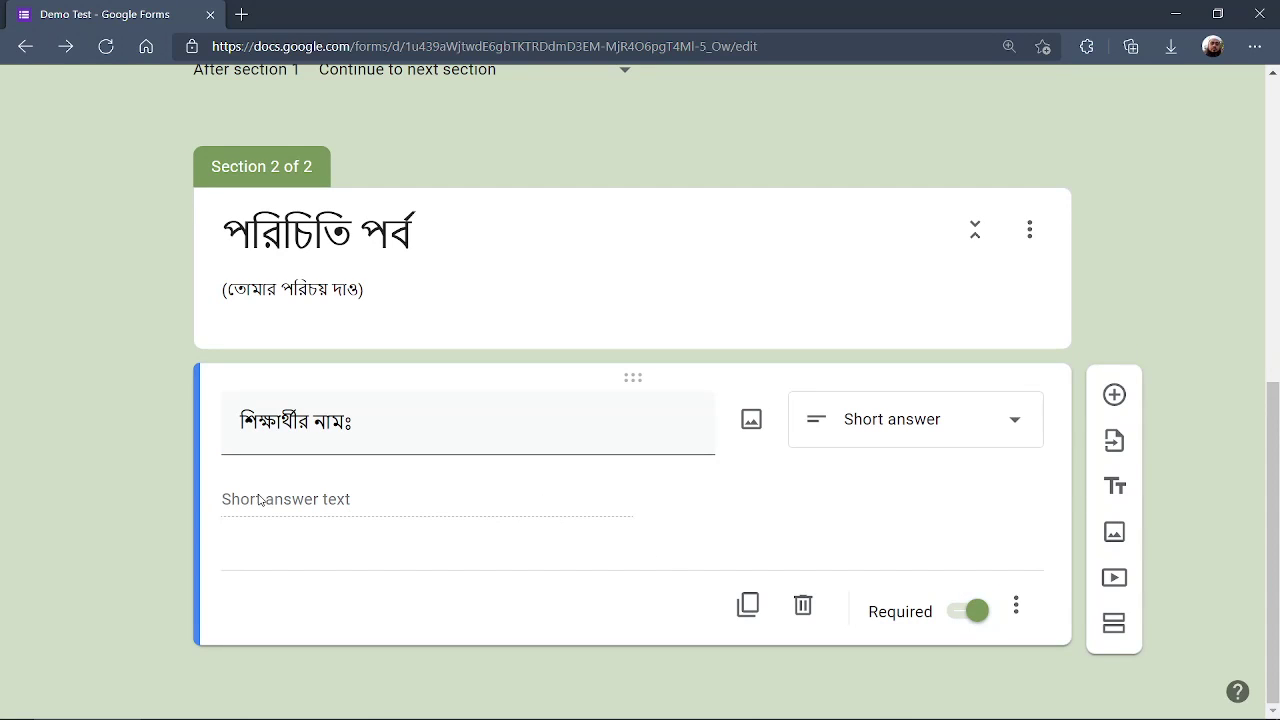
Duplicate the "শিক্ষার্থীর নামঃ" question and shorten the copy's title to "শিক্ষার্থীর".
{"action": "left_click", "coordinate": [748, 605]}
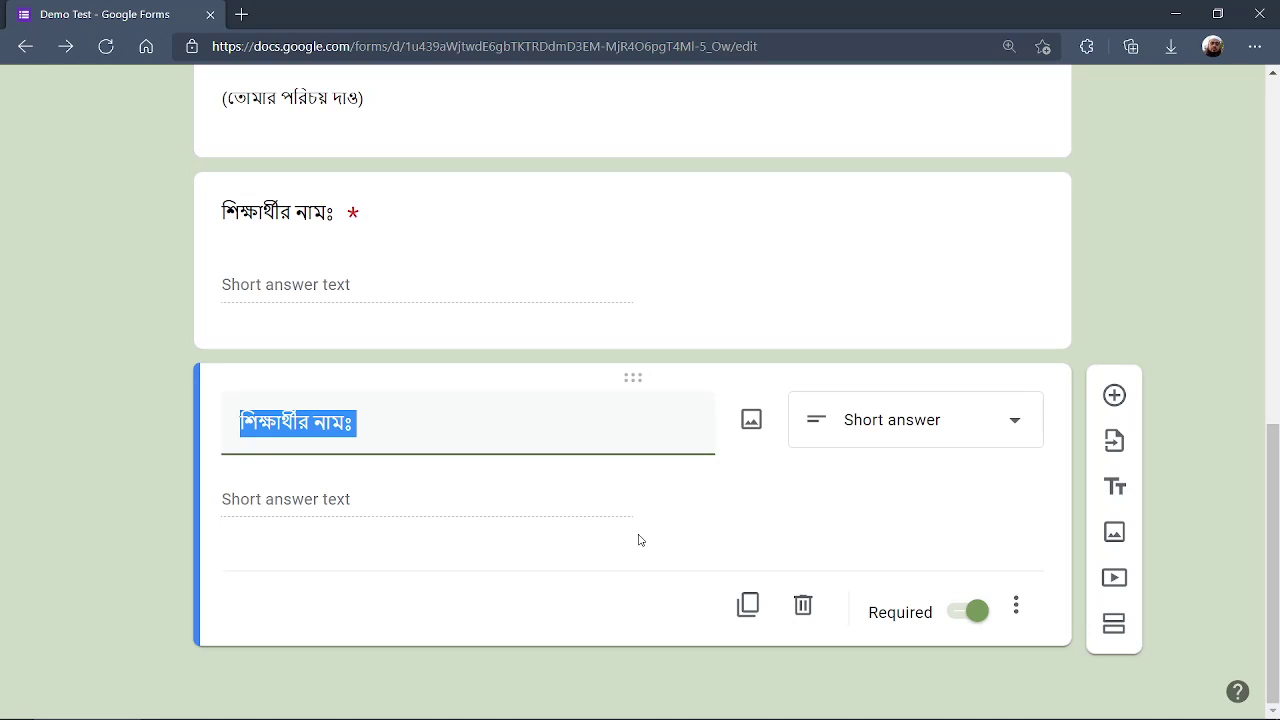
{"action": "key", "text": "End"}
{"action": "key", "text": "BackSpace"}
{"action": "key", "text": "BackSpace"}
{"action": "key", "text": "BackSpace"}
{"action": "key", "text": "BackSpace"}
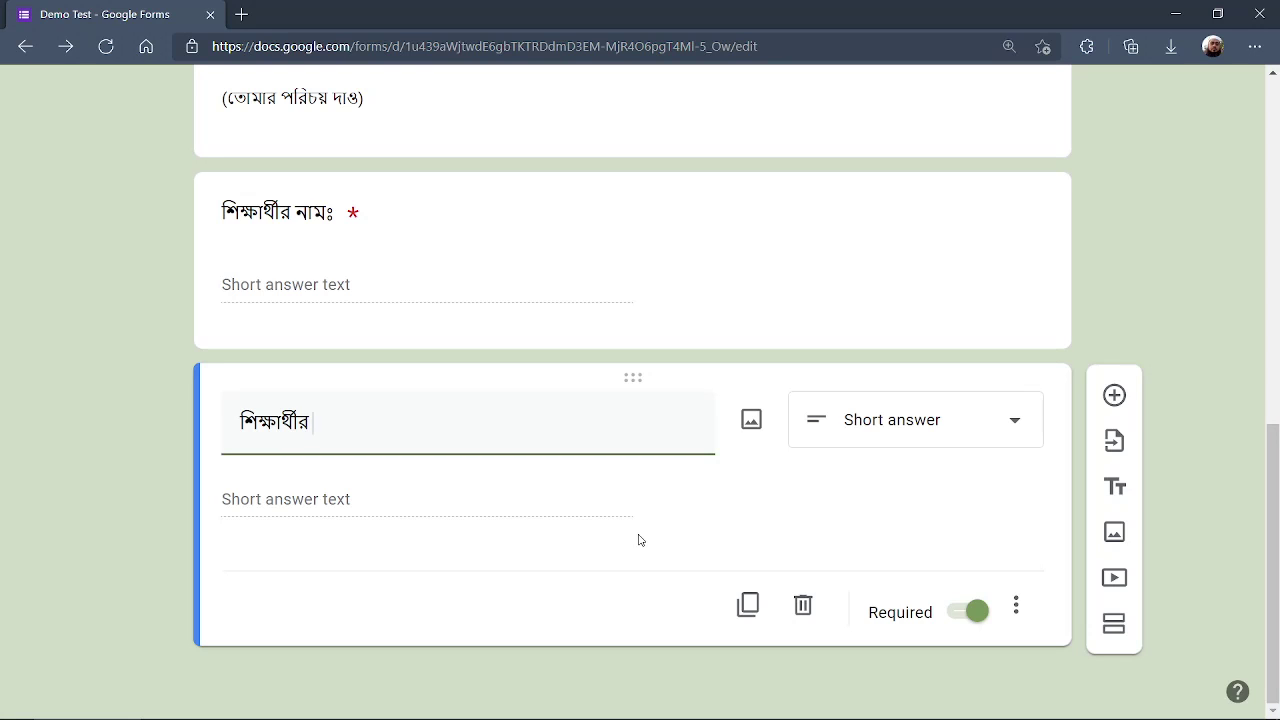
{"action": "left_click", "coordinate": [1012, 424]}
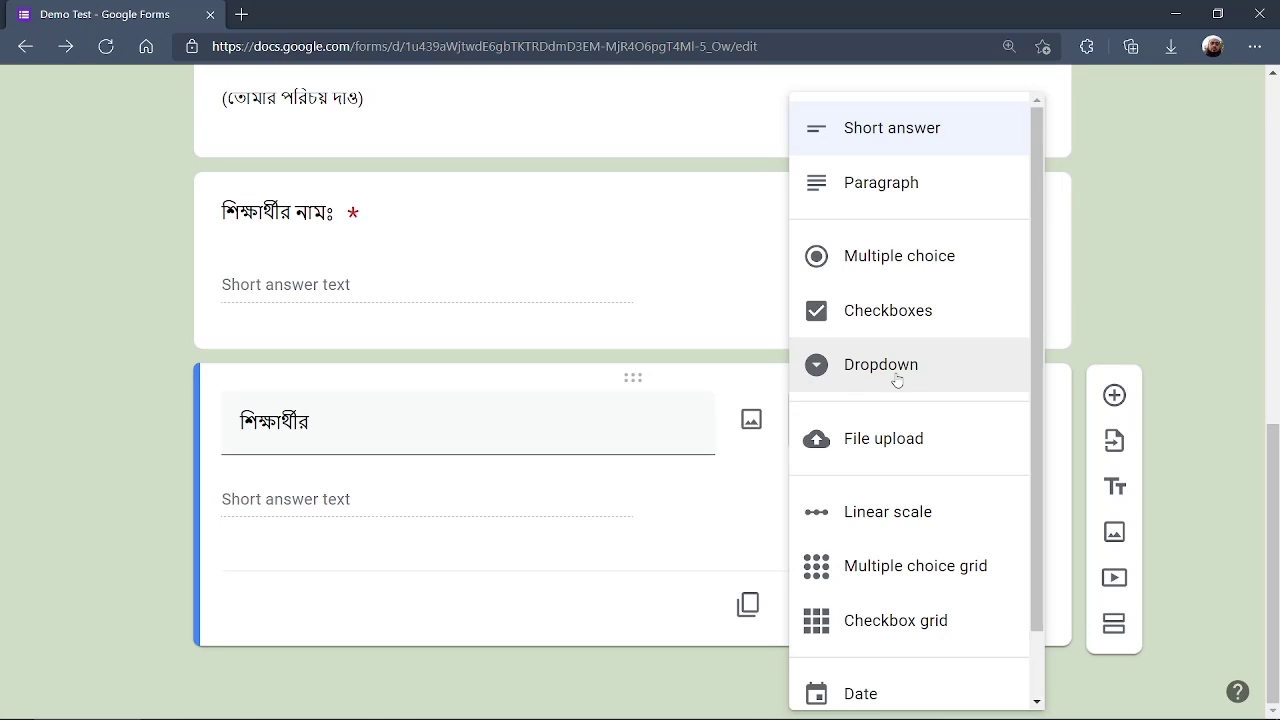
Replace the copied question's title with "শাখাঃ", keeping it a short-answer question.
{"action": "left_click", "coordinate": [351, 433]}
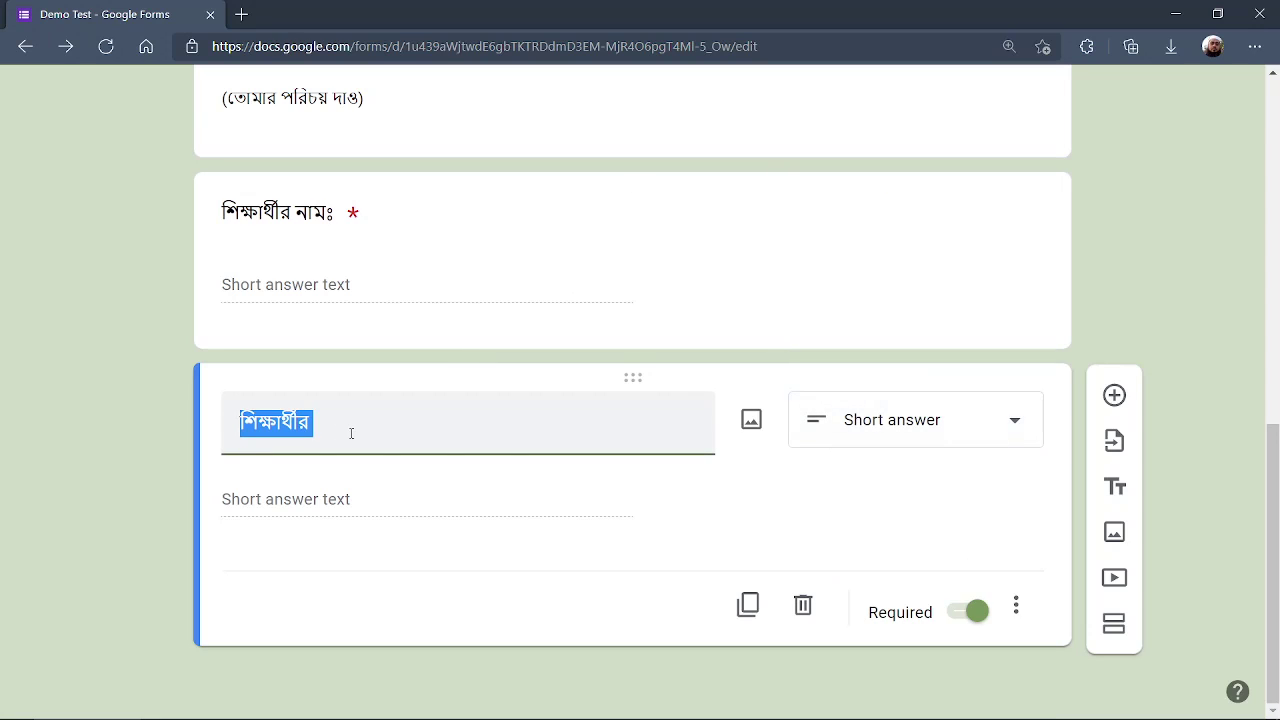
{"action": "type", "text": "shk"}
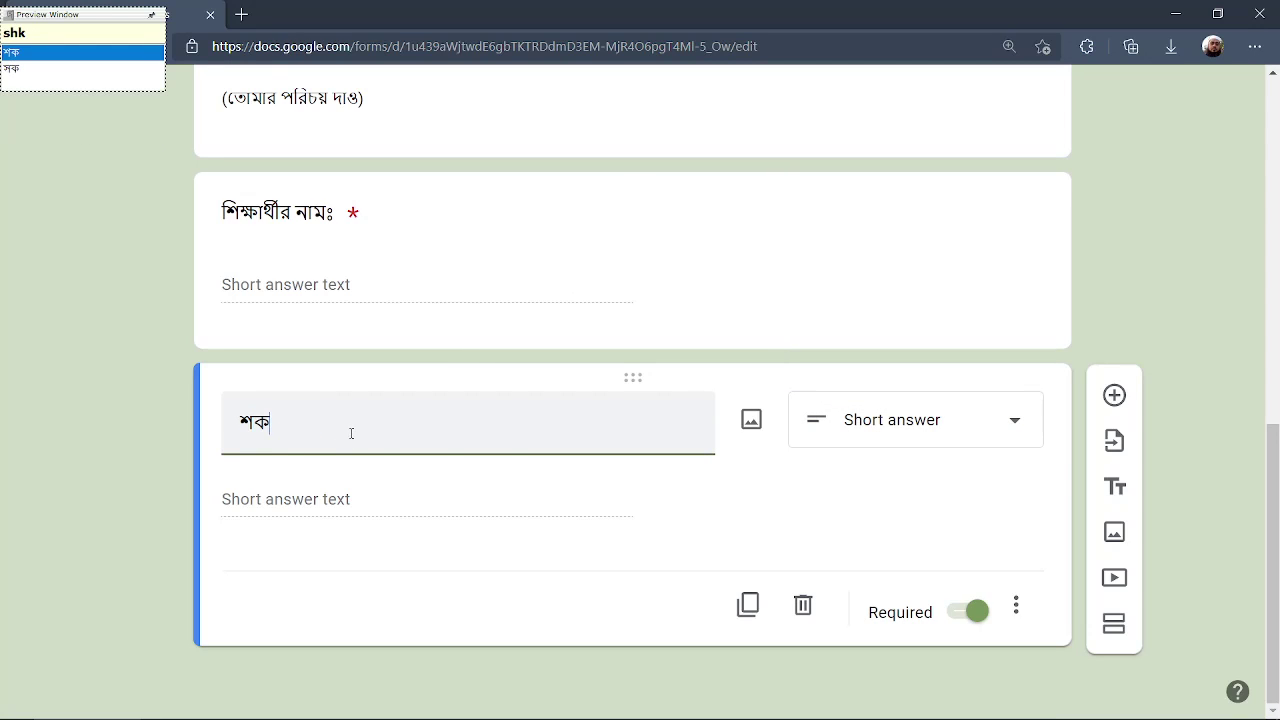
{"action": "key", "text": "BackSpace"}
{"action": "type", "text": "a"}
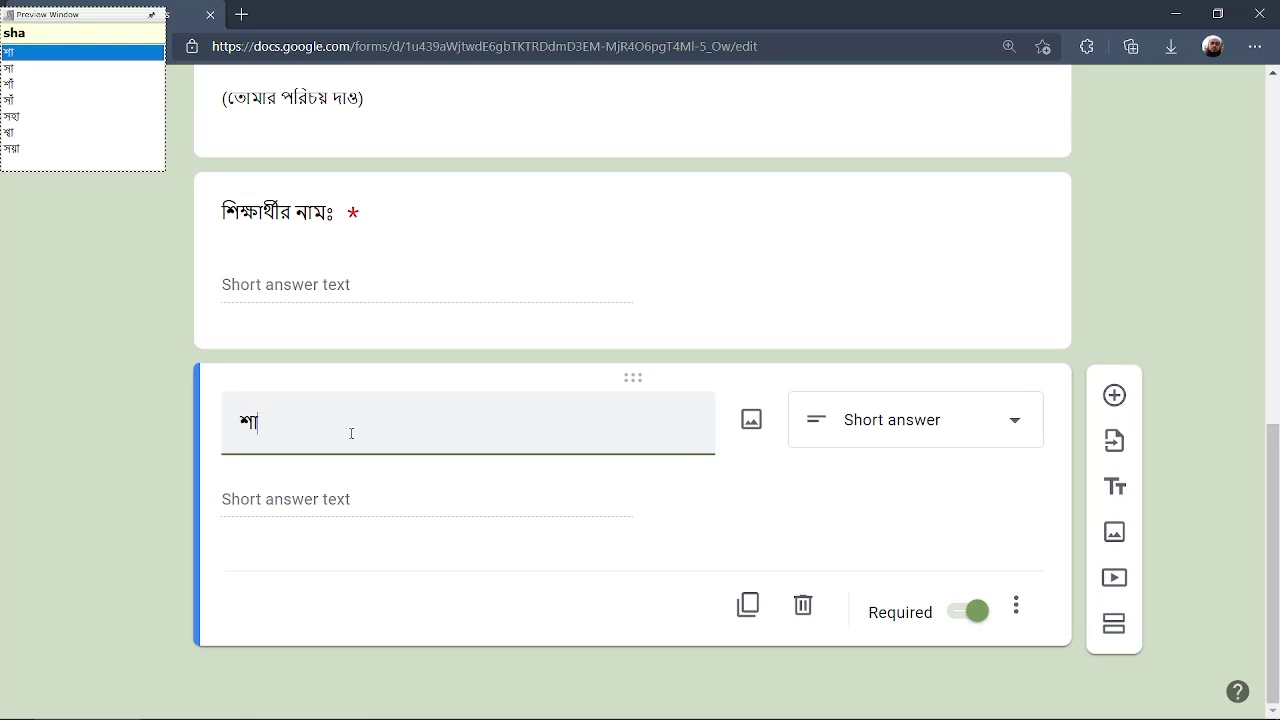
{"action": "type", "text": "kha"}
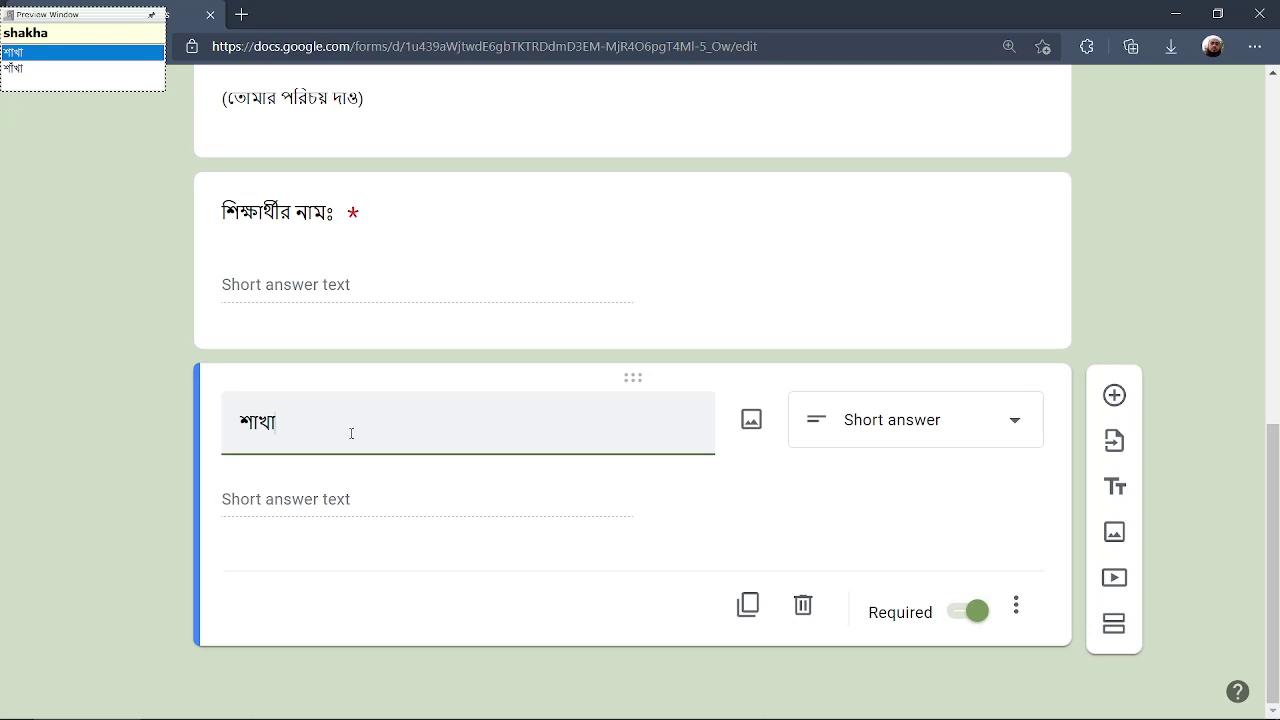
{"action": "type", "text": ":"}
Duplicate the "শাখাঃ" question and title the copy "শিক্ষার্থীর রোলঃ".
{"action": "left_click", "coordinate": [748, 605]}
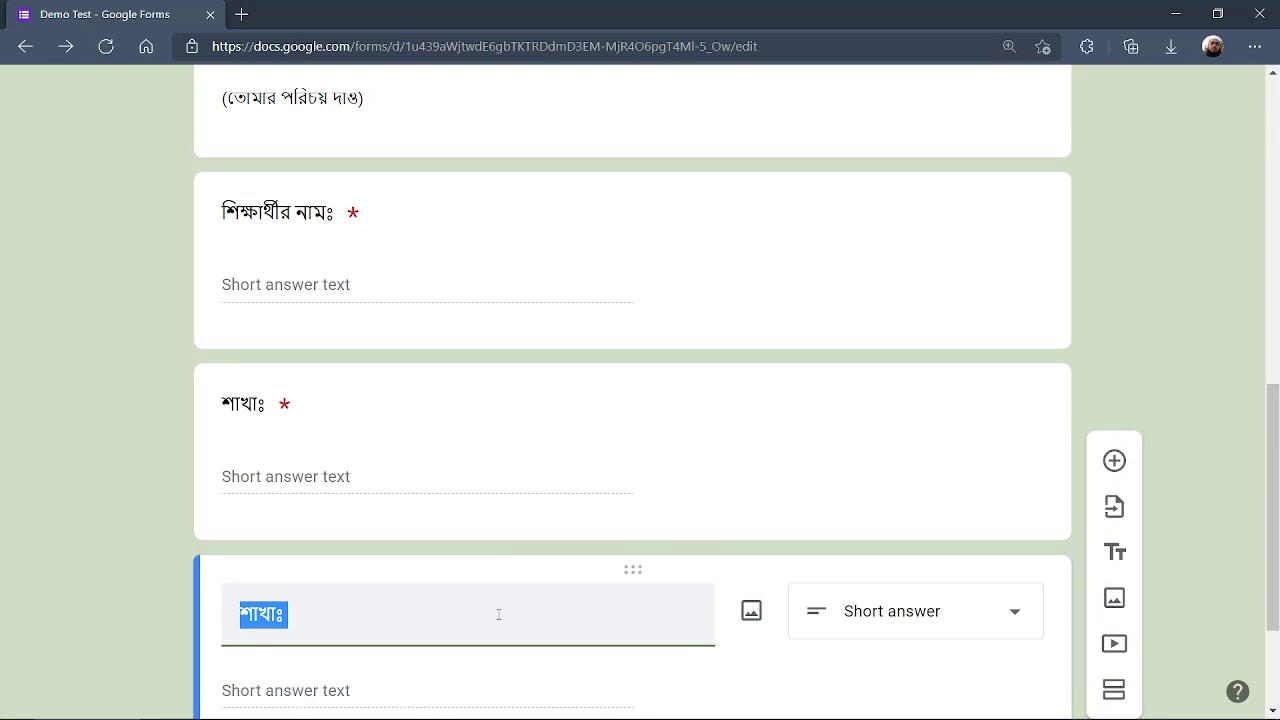
{"action": "type", "text": "shikkh"}
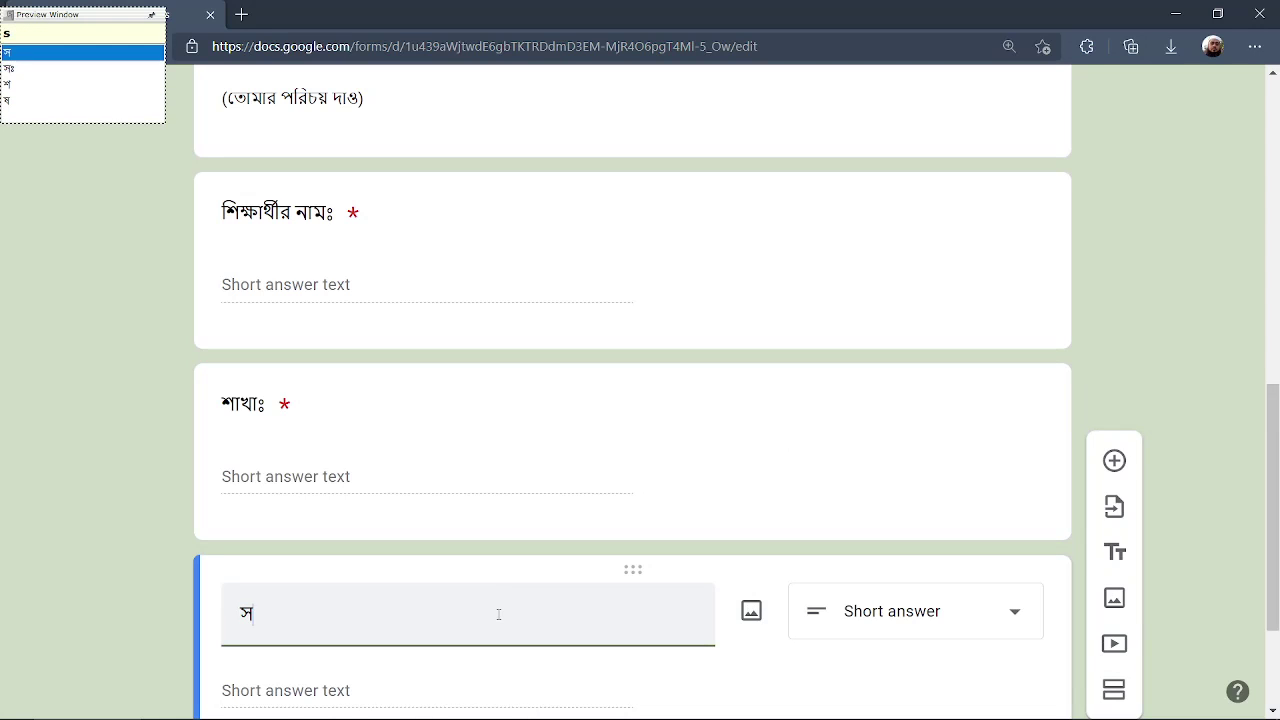
{"action": "type", "text": "arrthI"}
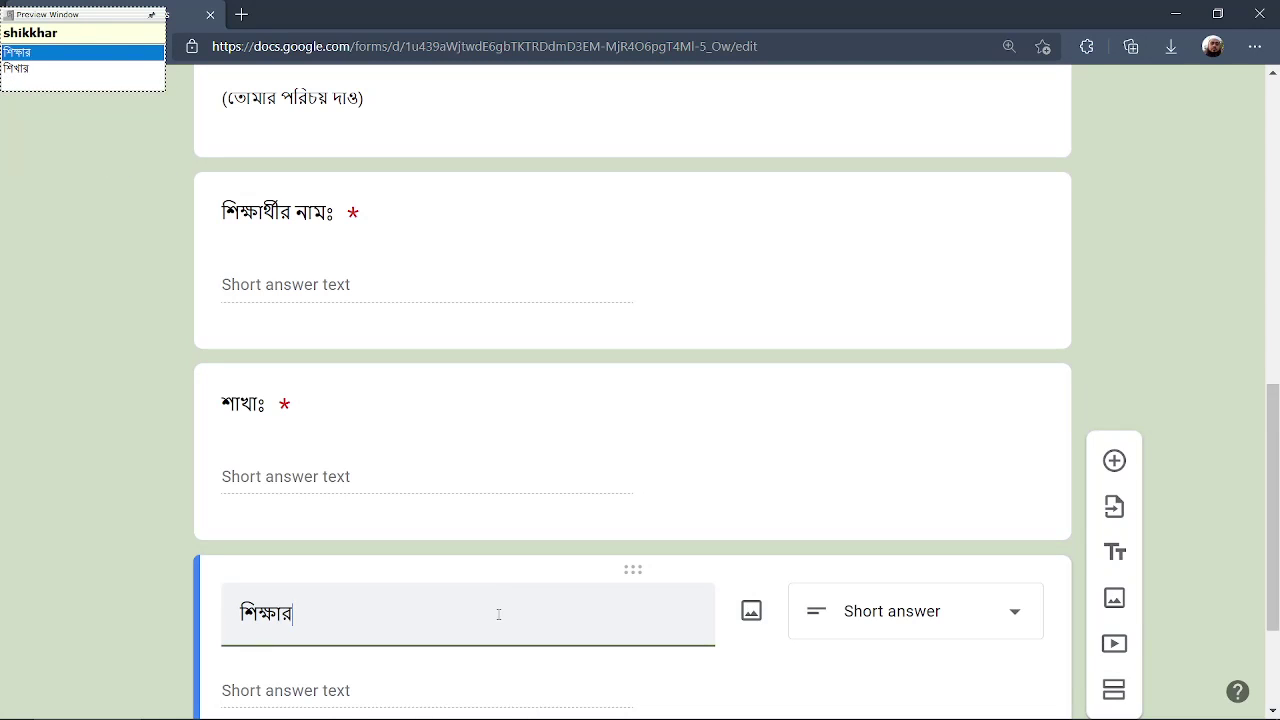
{"action": "type", "text": "r "}
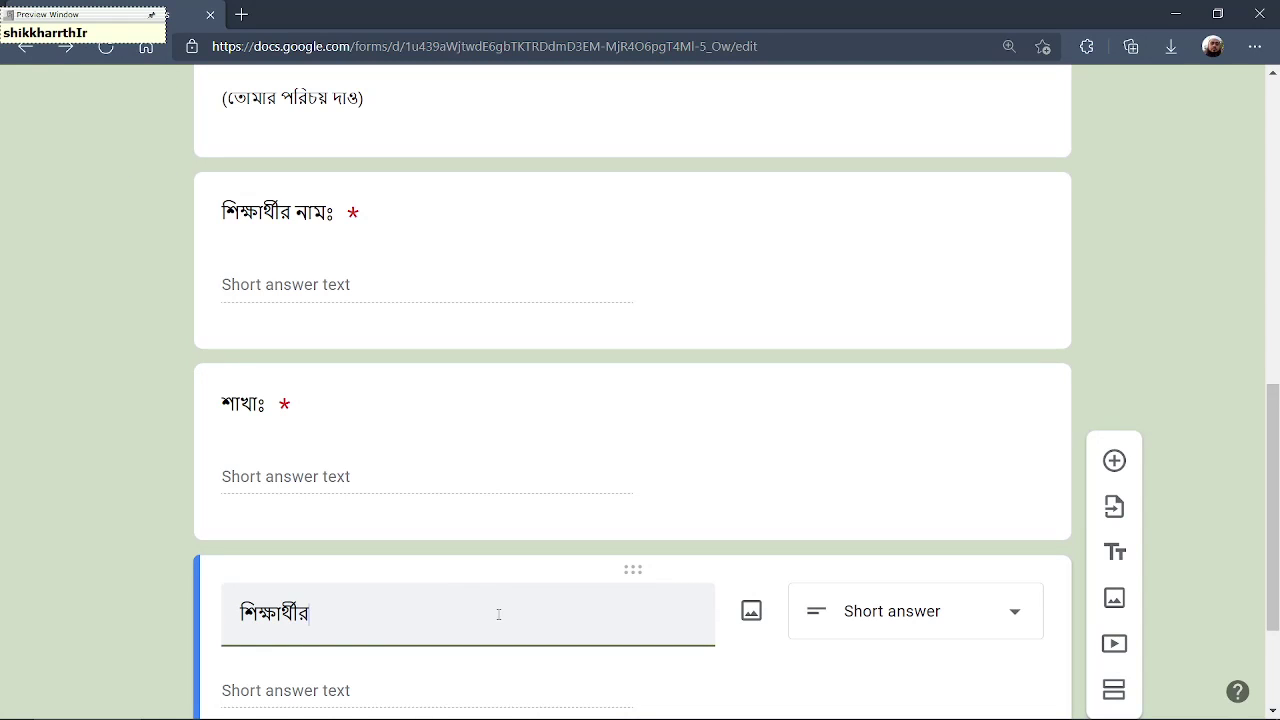
{"action": "type", "text": "r"}
{"action": "key", "text": "BackSpace"}
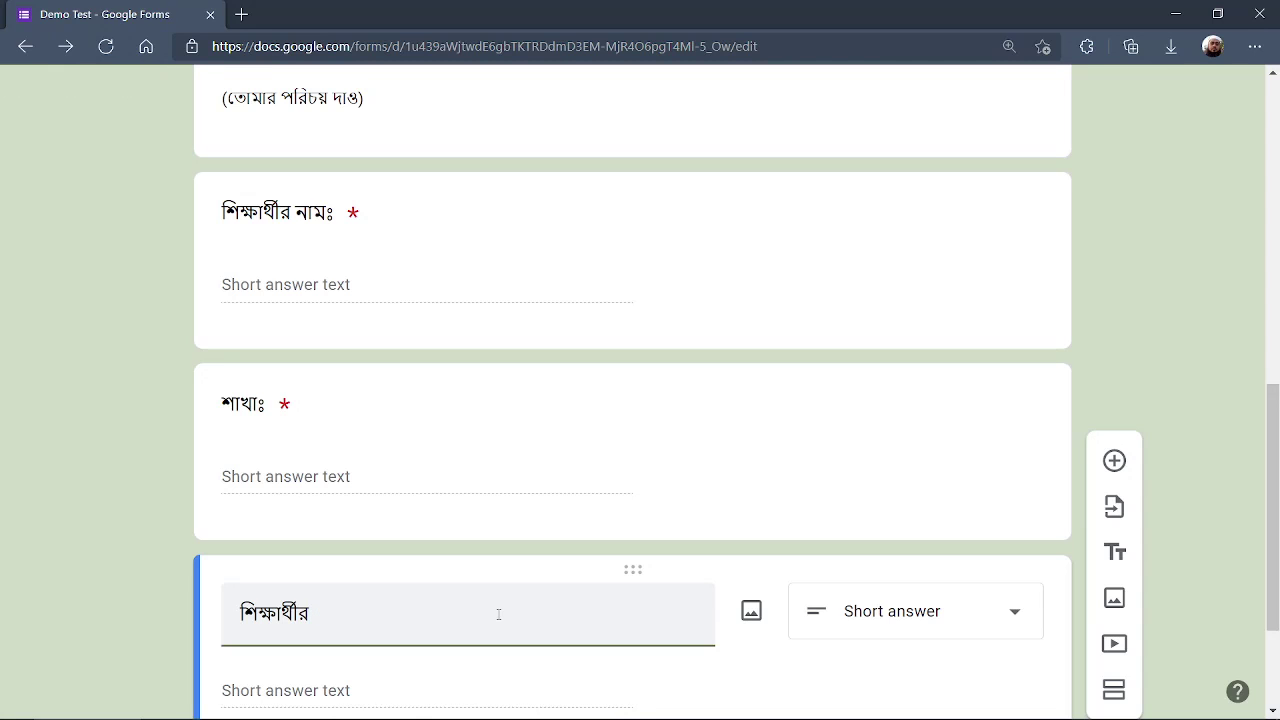
{"action": "type", "text": "rOl"}
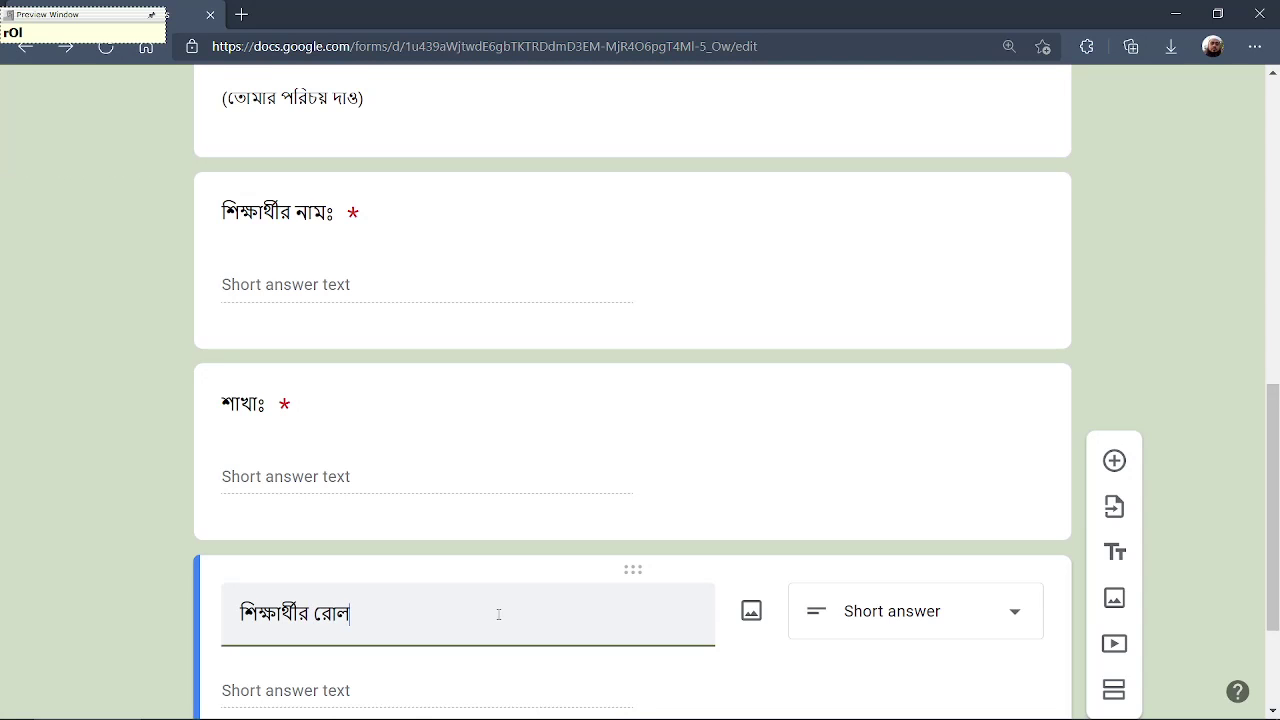
{"action": "type", "text": ":"}
{"action": "scroll", "coordinate": [612, 474], "scroll_direction": "down", "scroll_amount": 2}
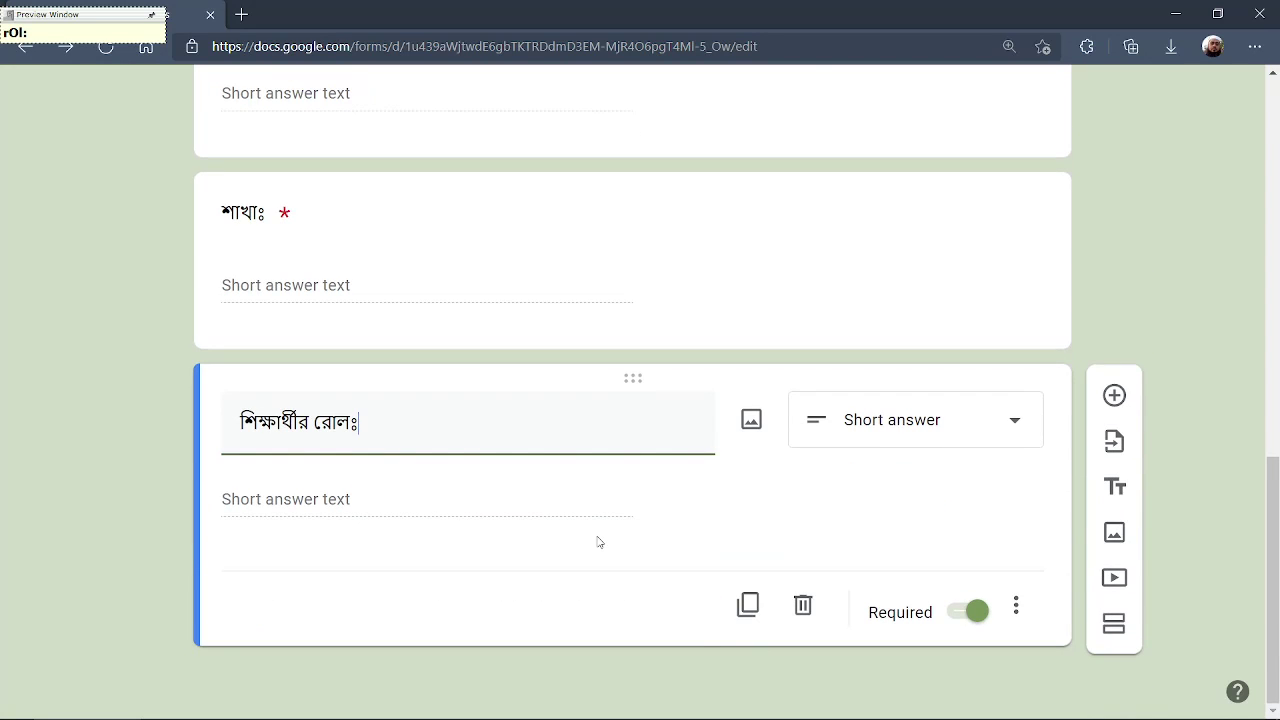
Add a third section below the "শিক্ষার্থীর রোলঃ" question.
{"action": "key", "text": "ctrl+minus"}
{"action": "key", "text": "ctrl+minus"}
{"action": "key", "text": "ctrl+minus"}
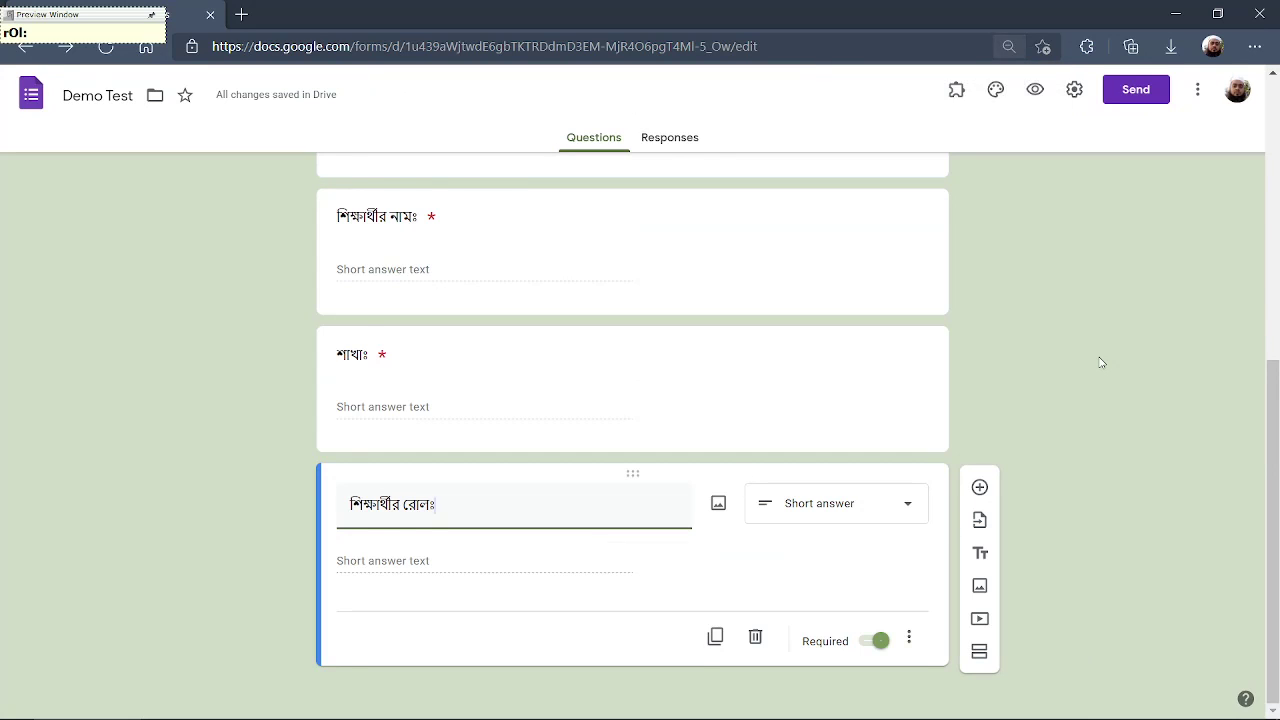
{"action": "key", "text": "ctrl+minus"}
{"action": "key", "text": "ctrl+minus"}
{"action": "key", "text": "ctrl+minus"}
{"action": "key", "text": "ctrl+minus"}
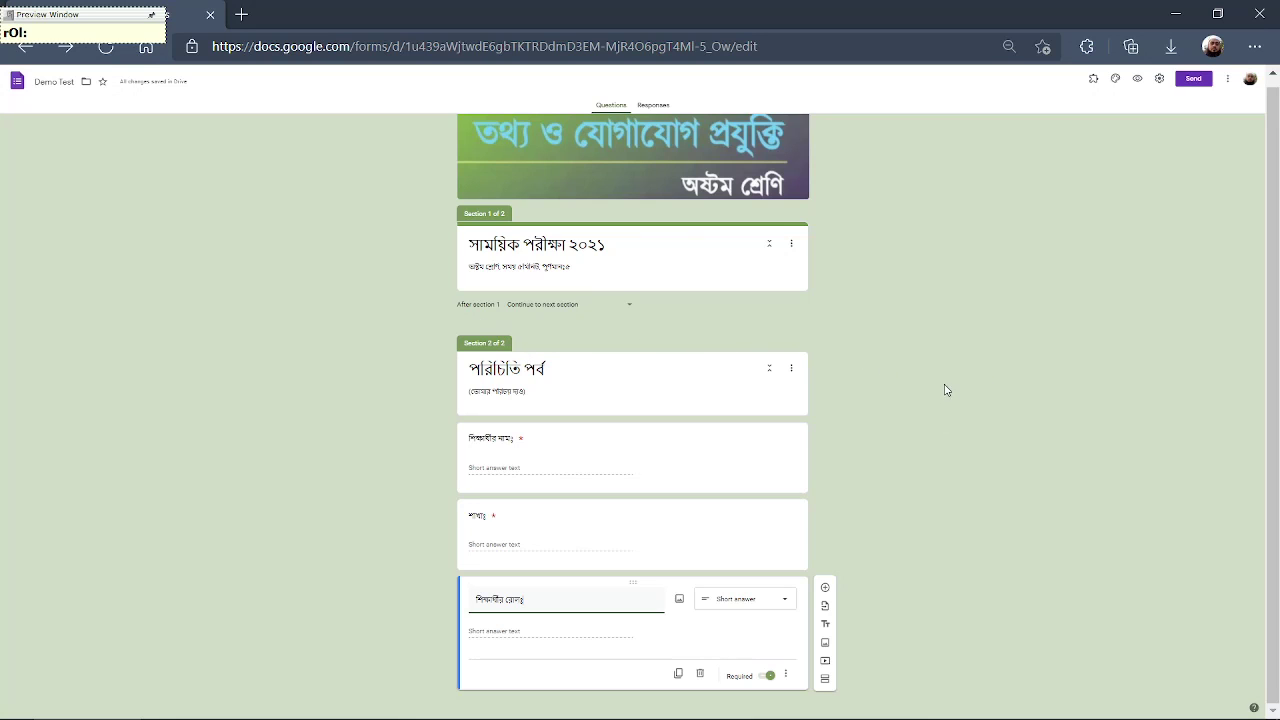
{"action": "scroll", "coordinate": [945, 389], "scroll_direction": "up", "scroll_amount": 1}
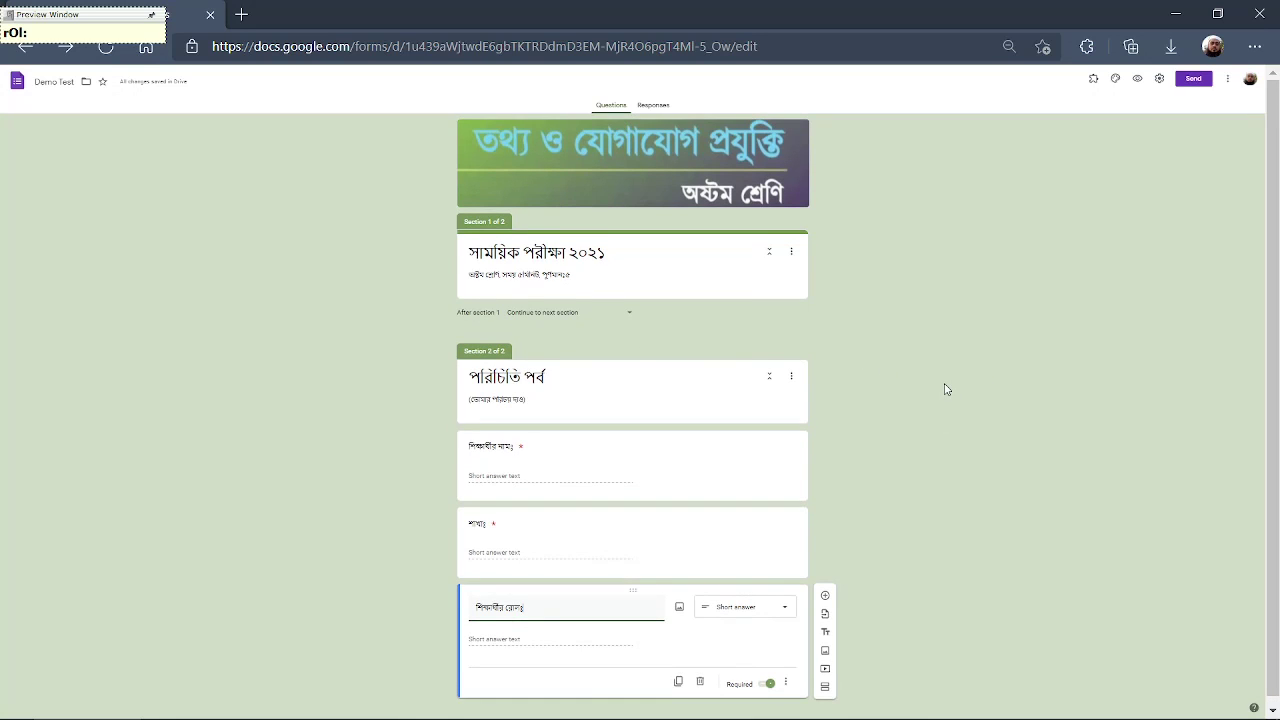
{"action": "scroll", "coordinate": [945, 389], "scroll_direction": "down", "scroll_amount": 1}
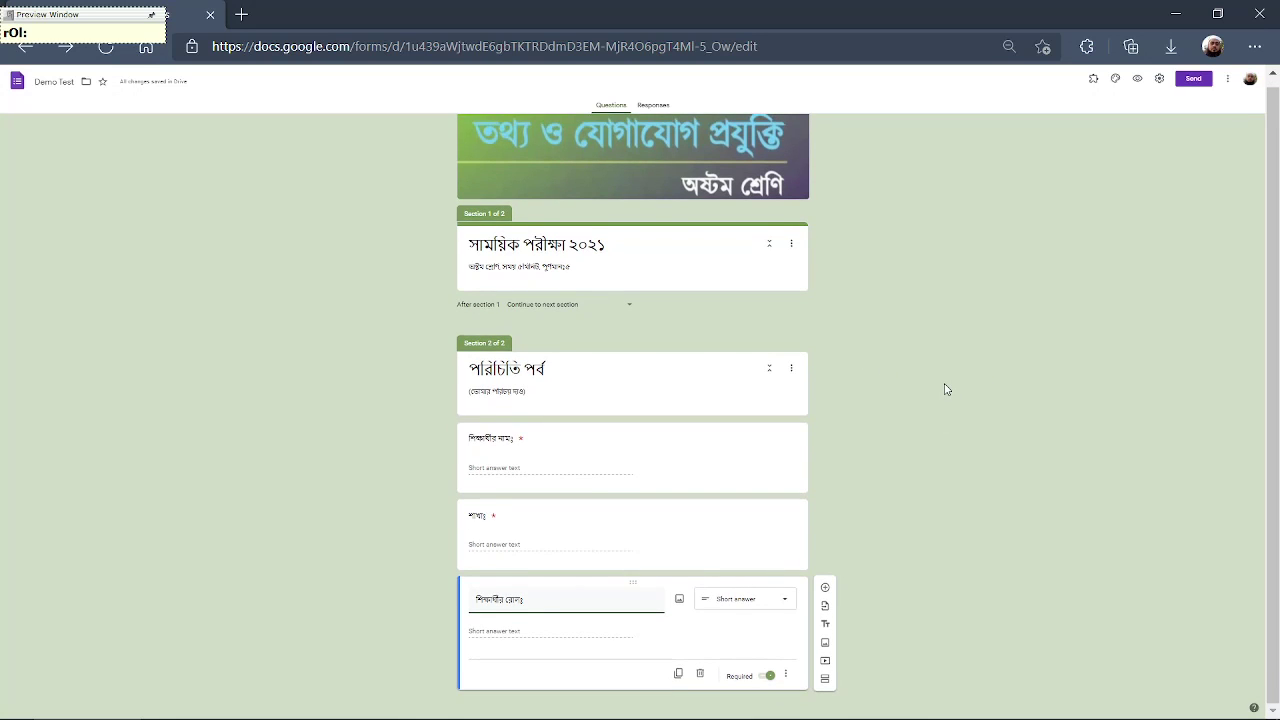
{"action": "left_click", "coordinate": [825, 681]}
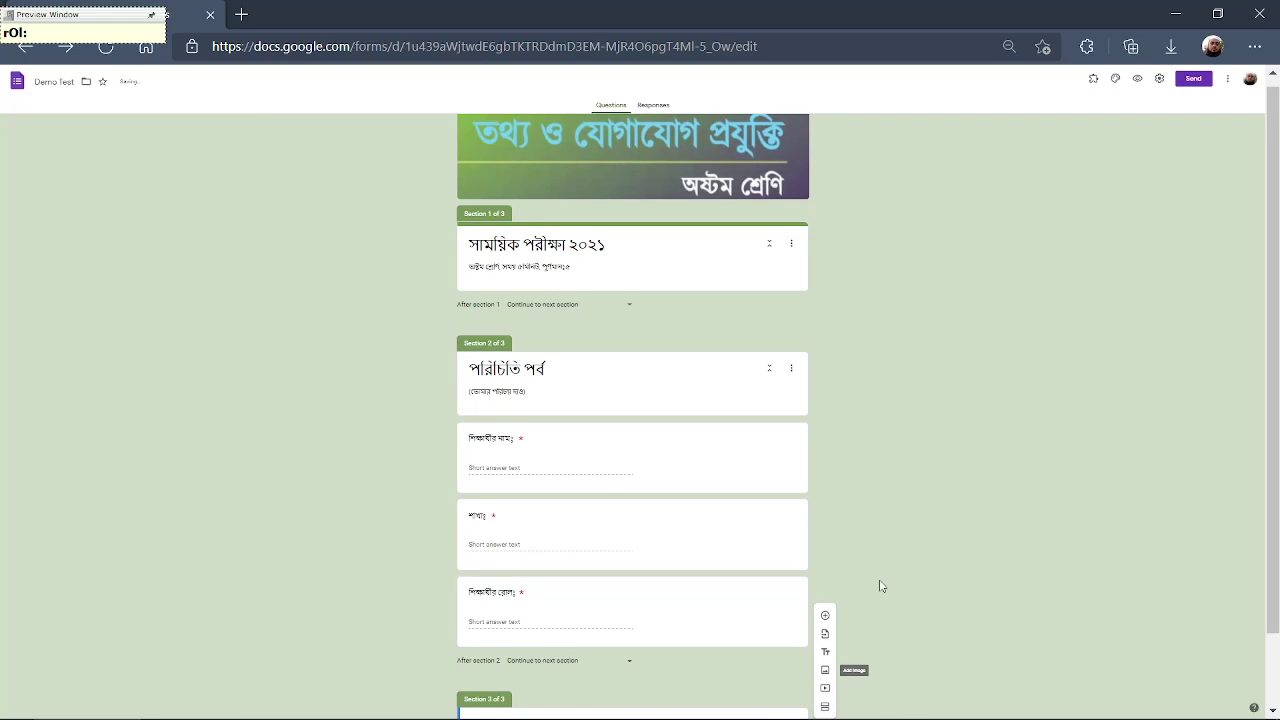
Title the new third section "প্রত্যেক প্রশ্নের উত্তর দিতে হবে। প্রত্যেক প্রশ্নের মান-১।".
{"action": "left_click", "coordinate": [584, 645]}
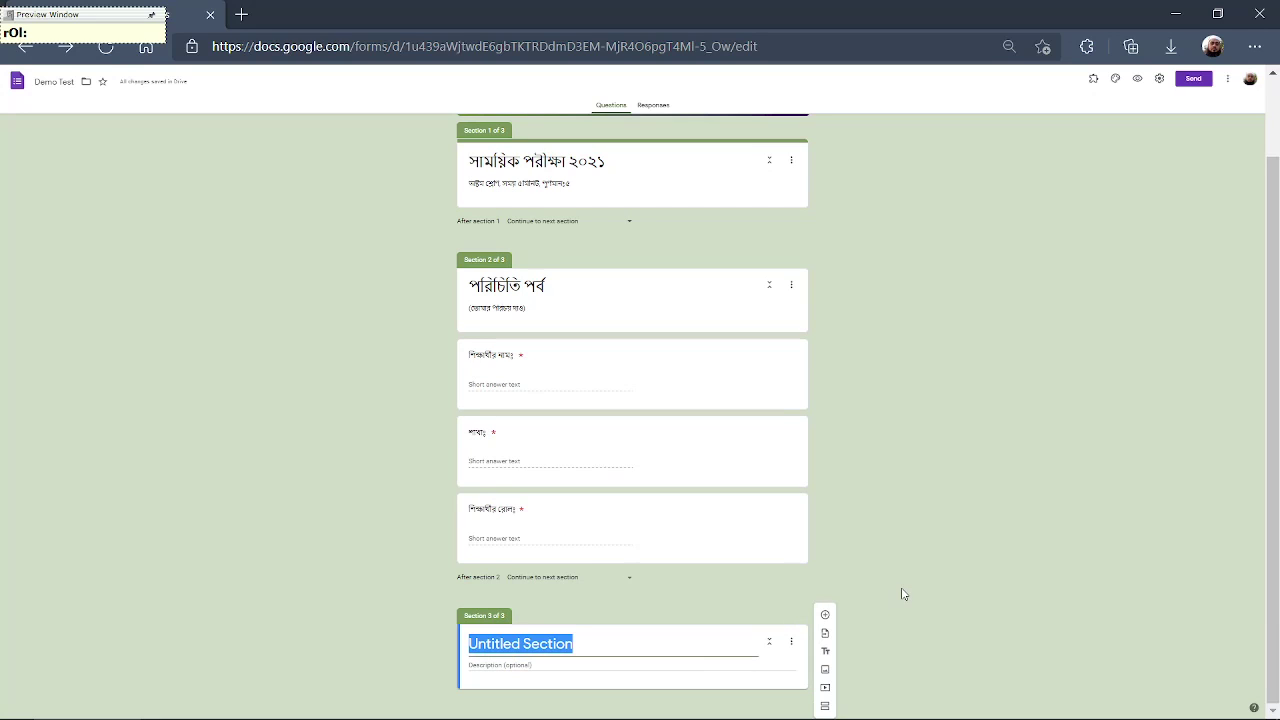
{"action": "type", "text": "protye"}
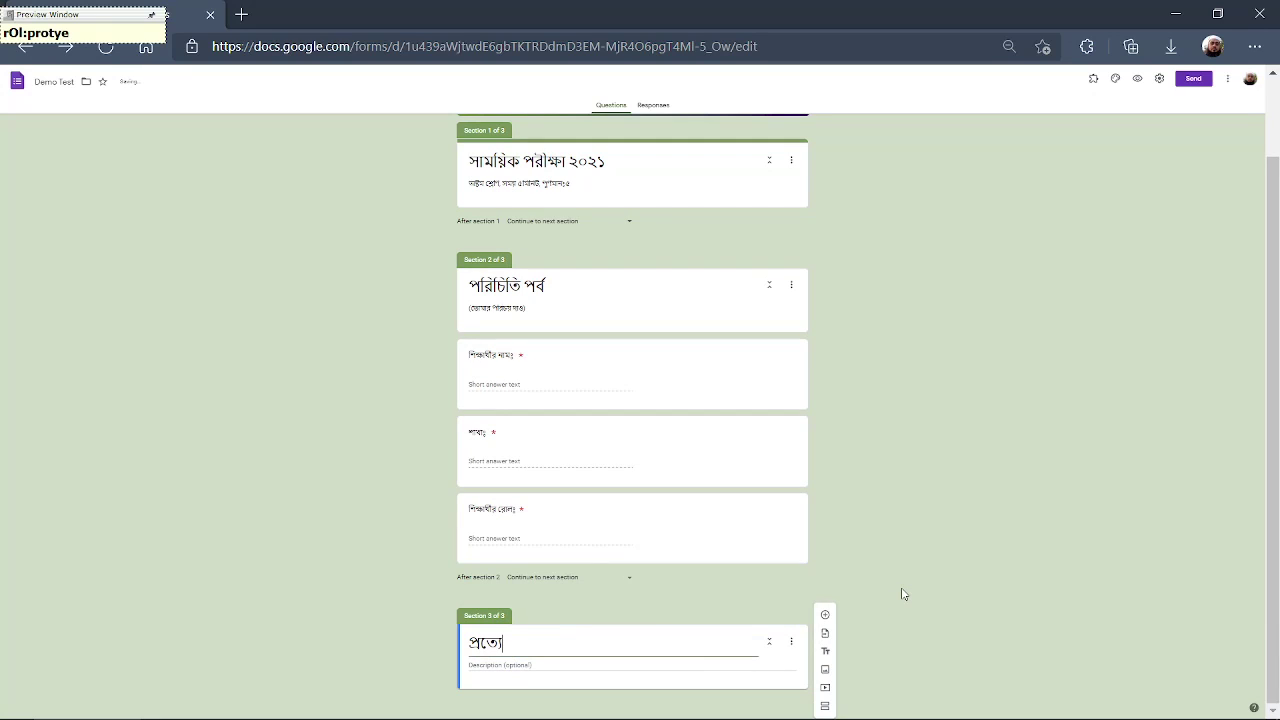
{"action": "type", "text": "k"}
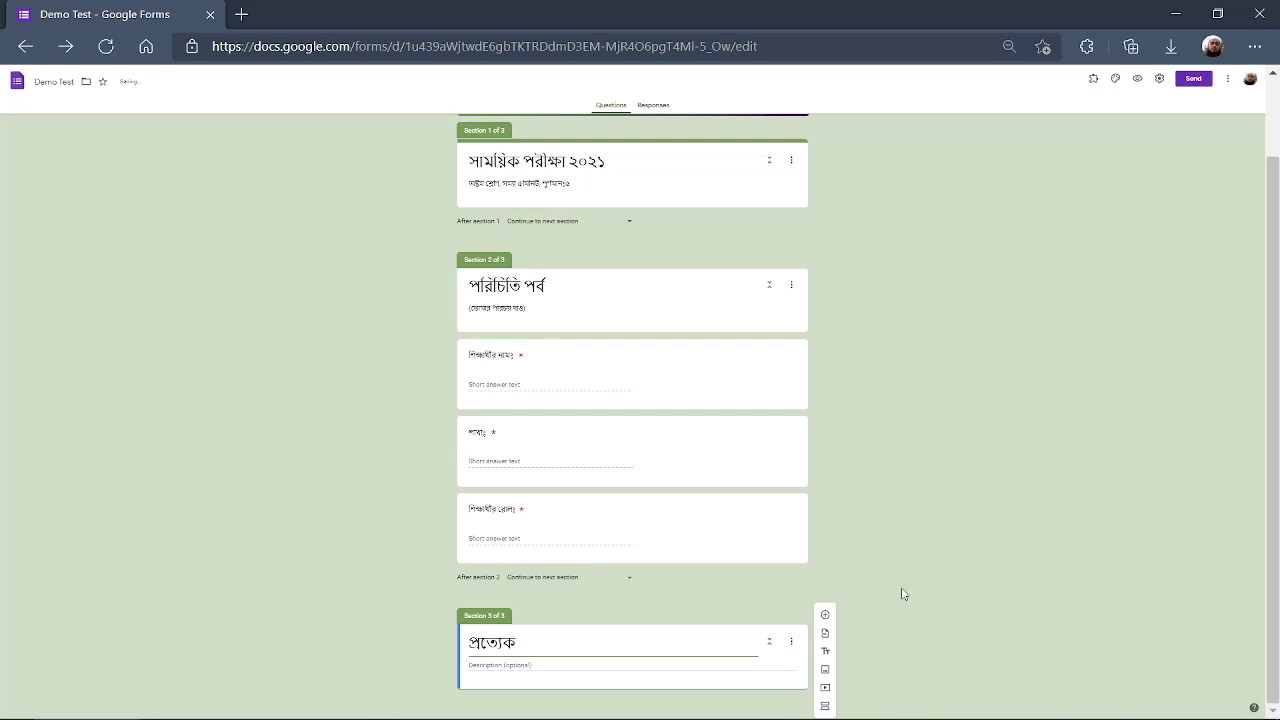
{"action": "type", "text": " proshner"}
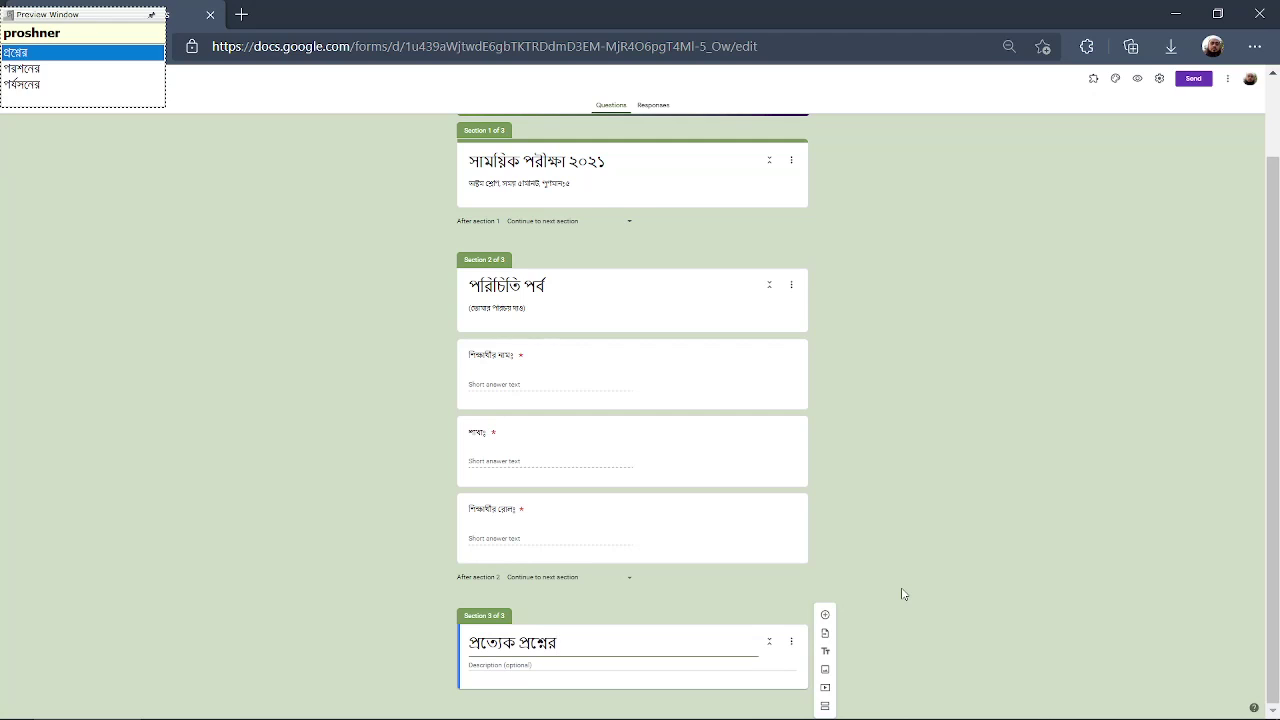
{"action": "type", "text": " utto"}
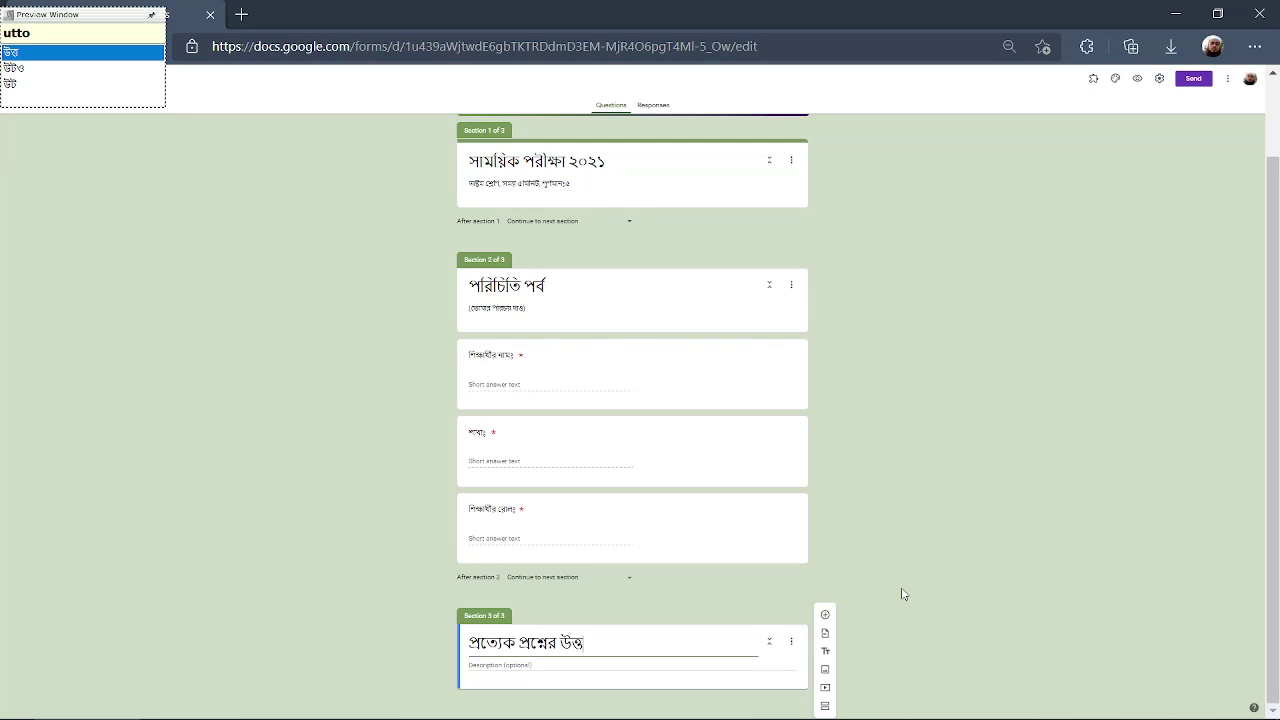
{"action": "type", "text": "r di"}
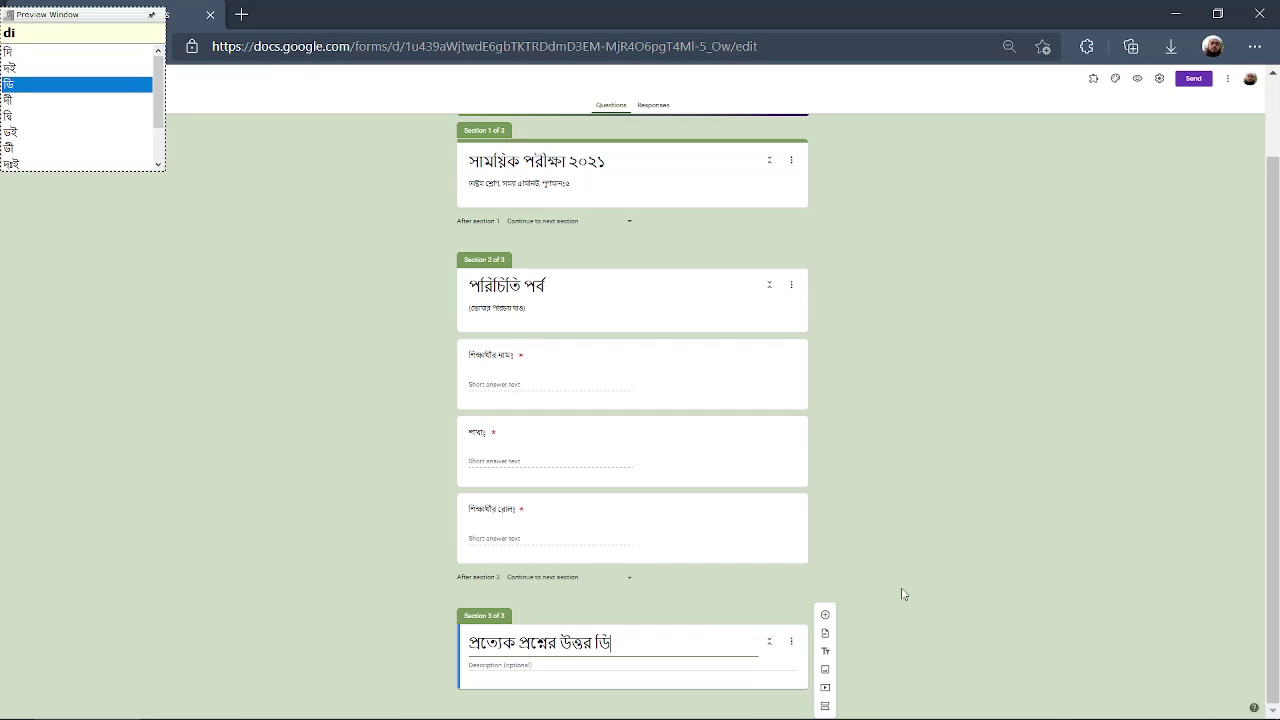
{"action": "type", "text": "te hob"}
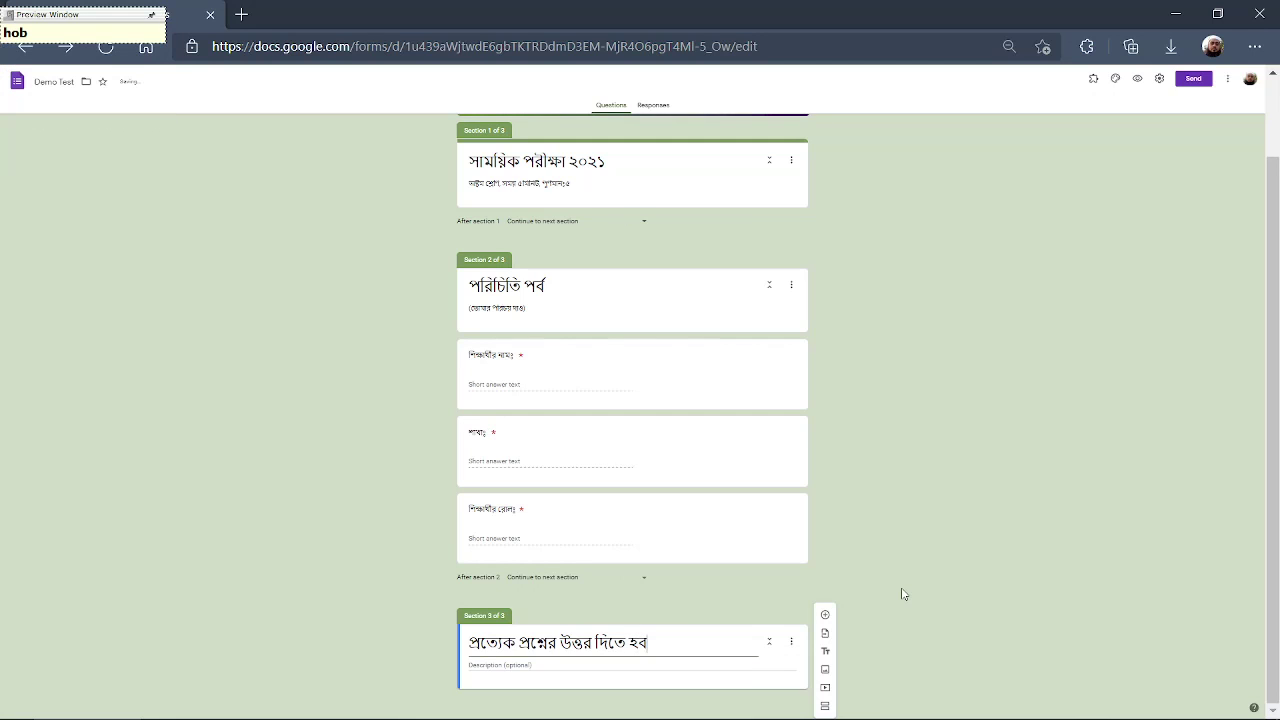
{"action": "type", "text": "e"}
{"action": "type", "text": "।"}
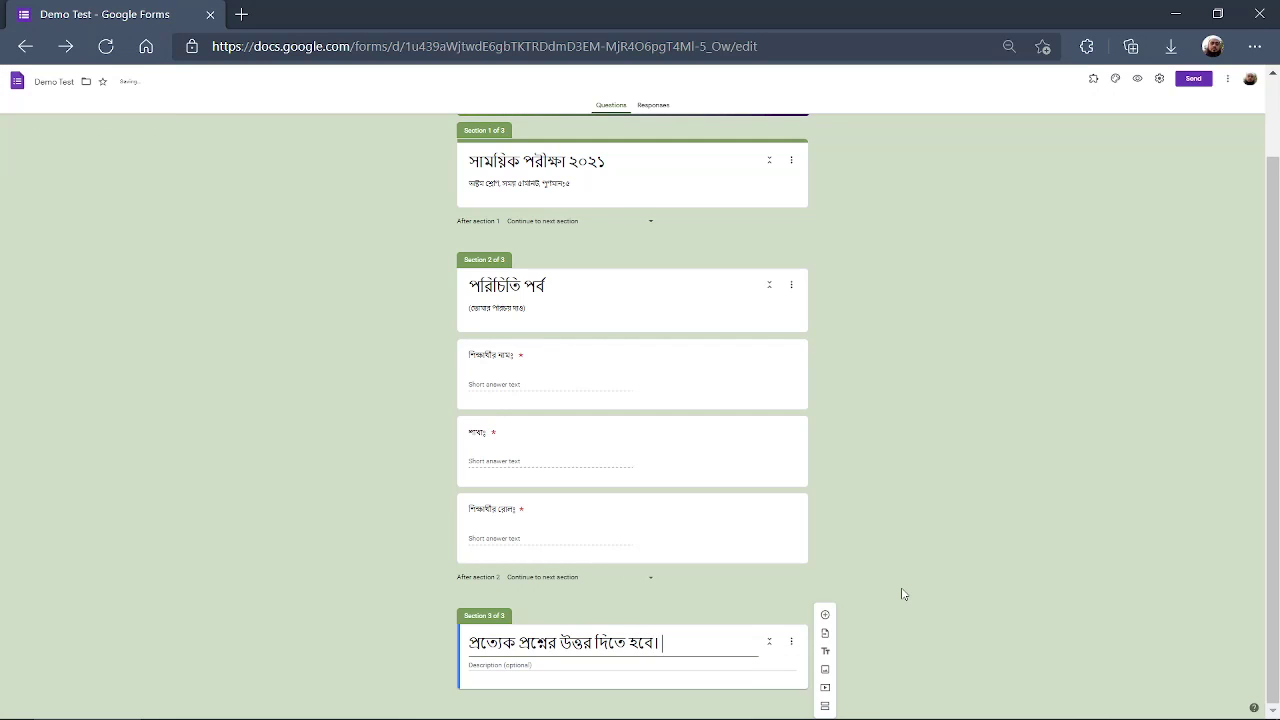
{"action": "type", "text": " proty"}
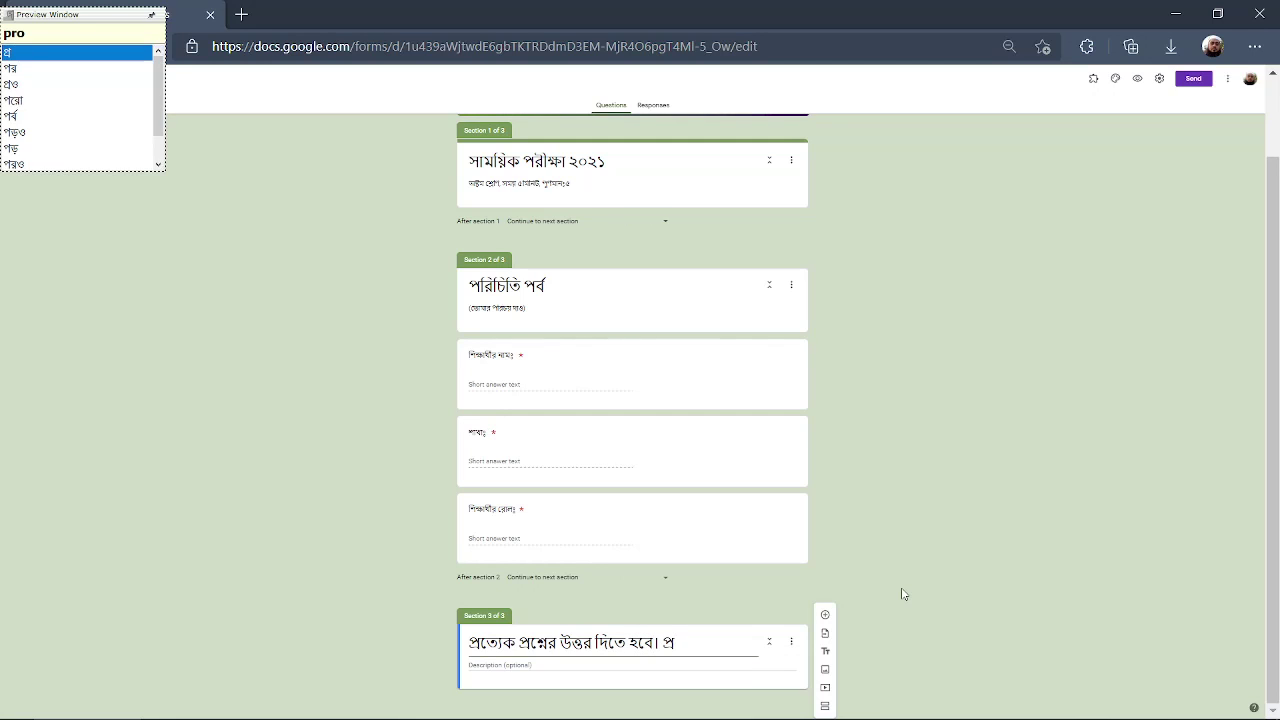
{"action": "type", "text": "ek "}
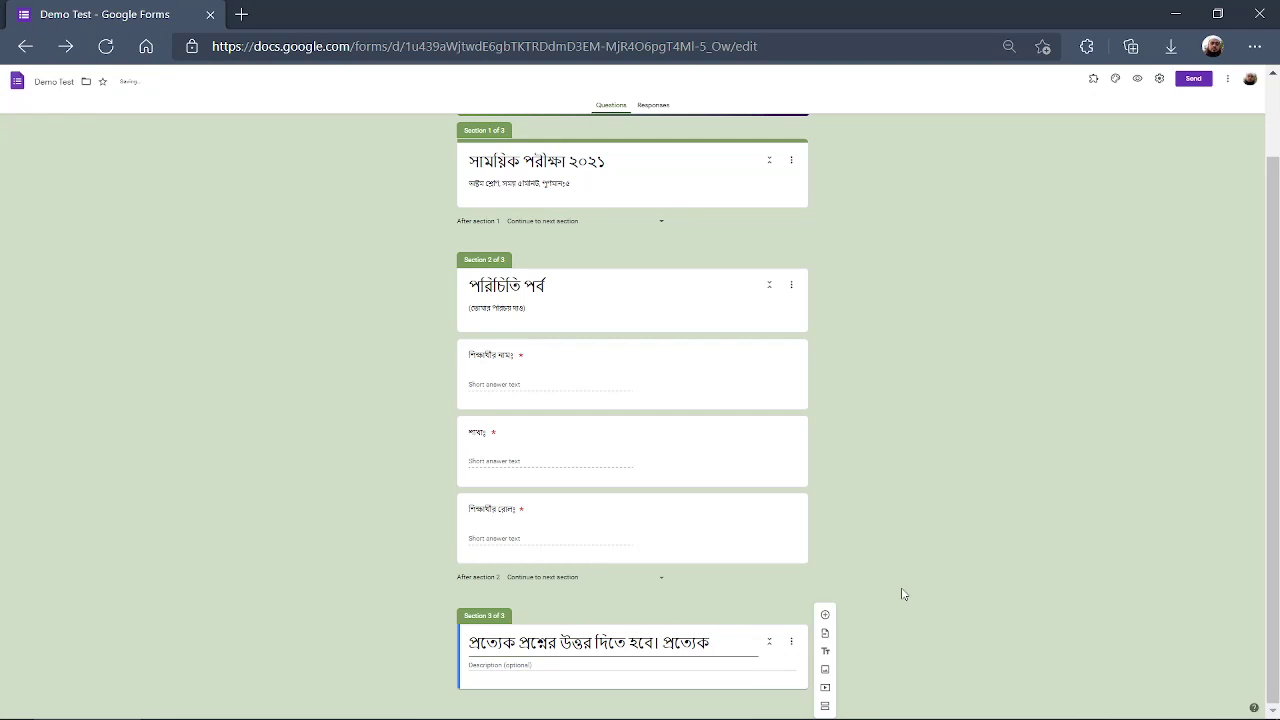
{"action": "type", "text": "proshn"}
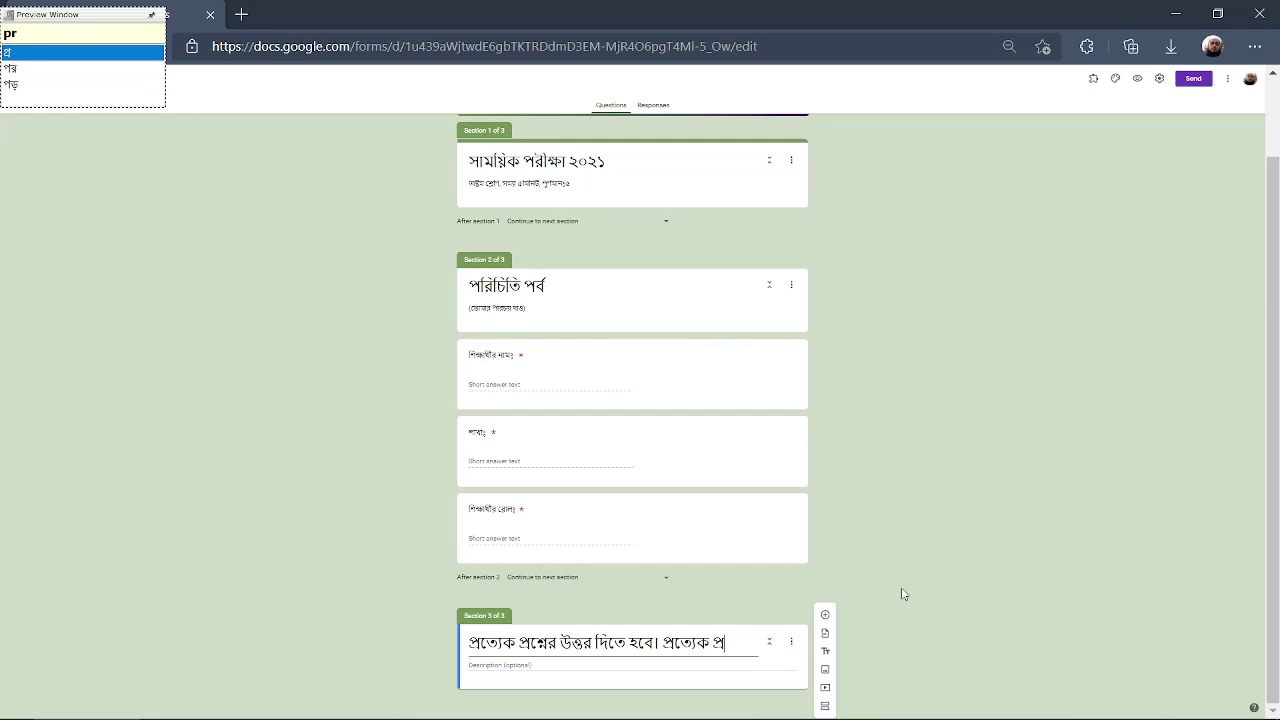
{"action": "type", "text": "er ma"}
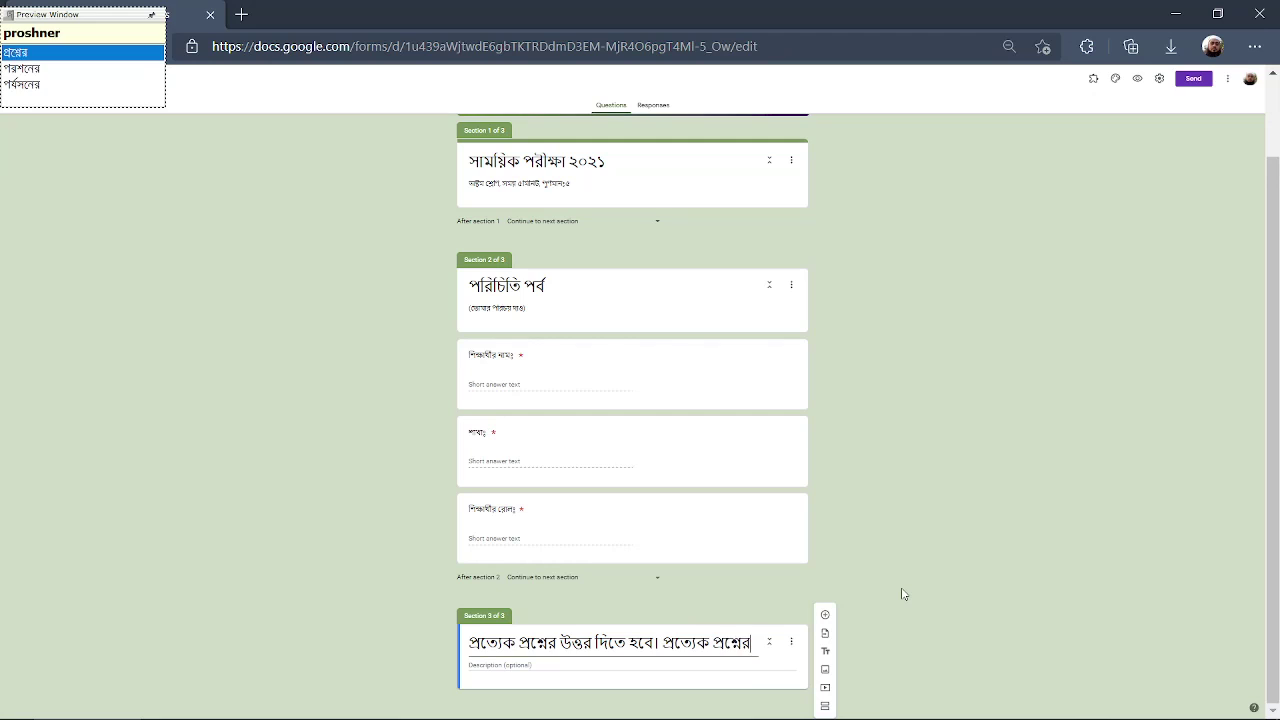
{"action": "type", "text": "n-1"}
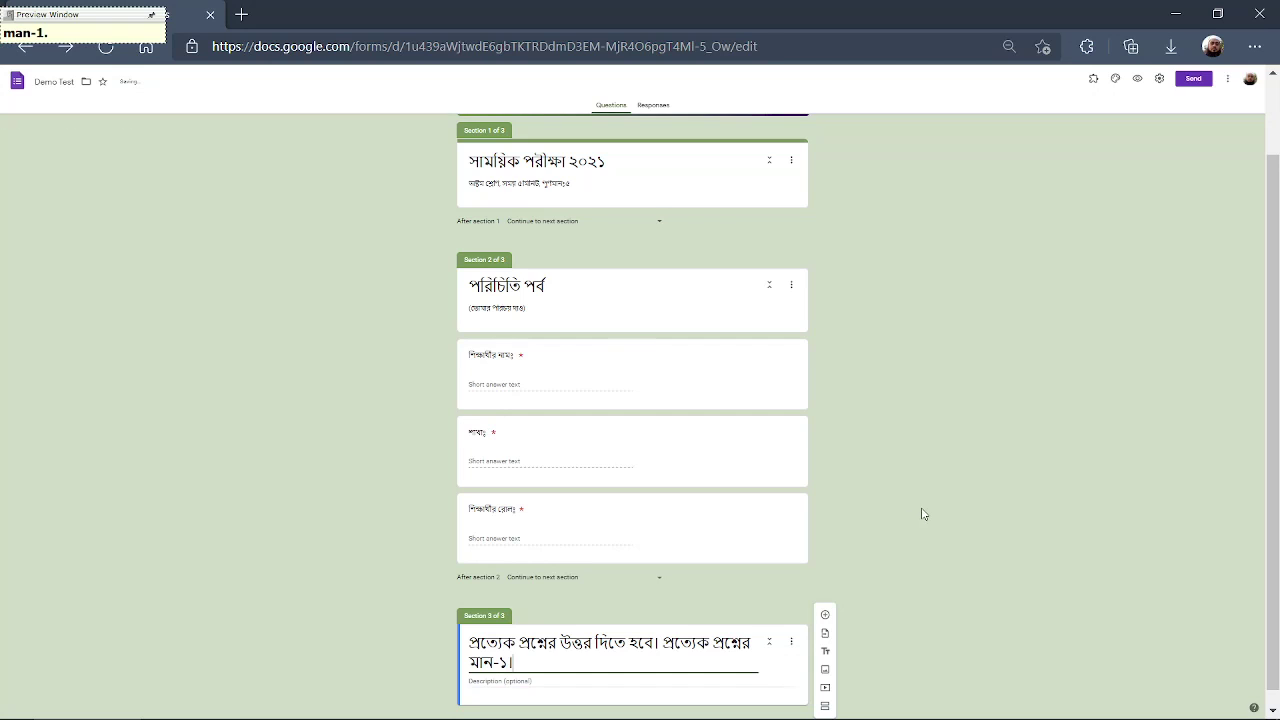
Add a blank multiple-choice question to the third section, leaving the section description empty.
{"action": "scroll", "coordinate": [905, 505], "scroll_direction": "down", "scroll_amount": 1}
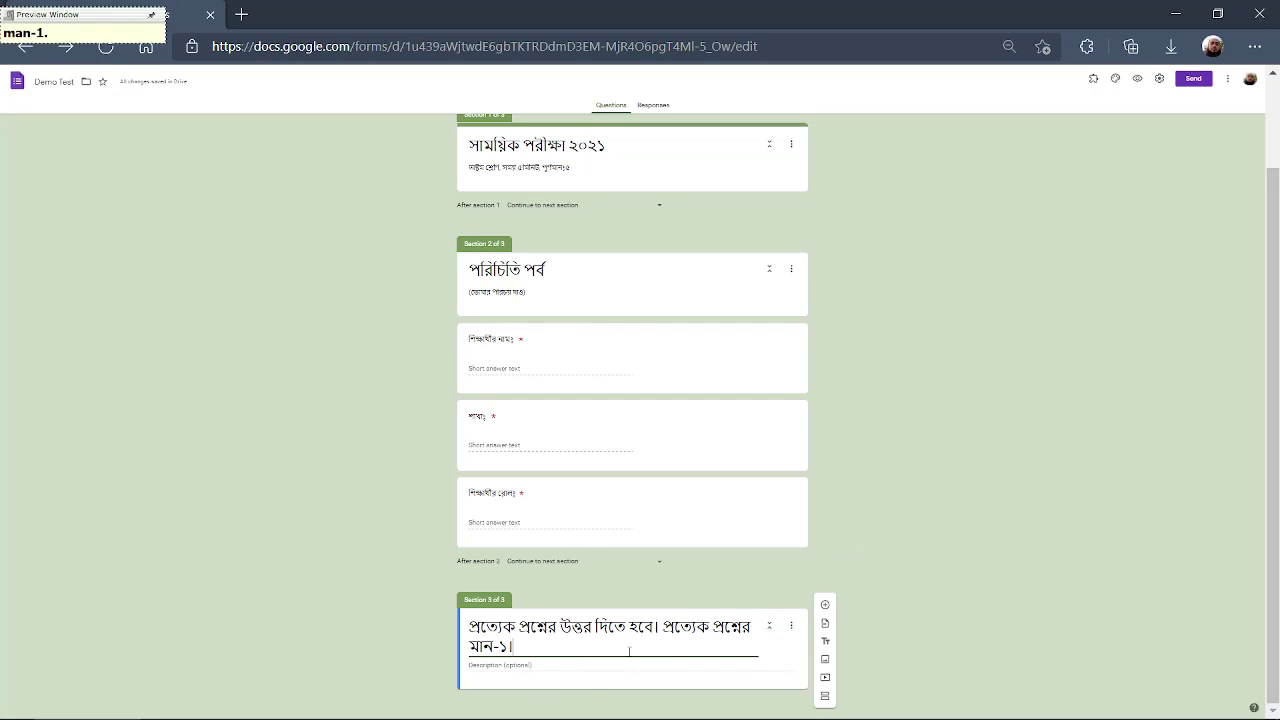
{"action": "scroll", "coordinate": [818, 585], "scroll_direction": "up", "scroll_amount": 1}
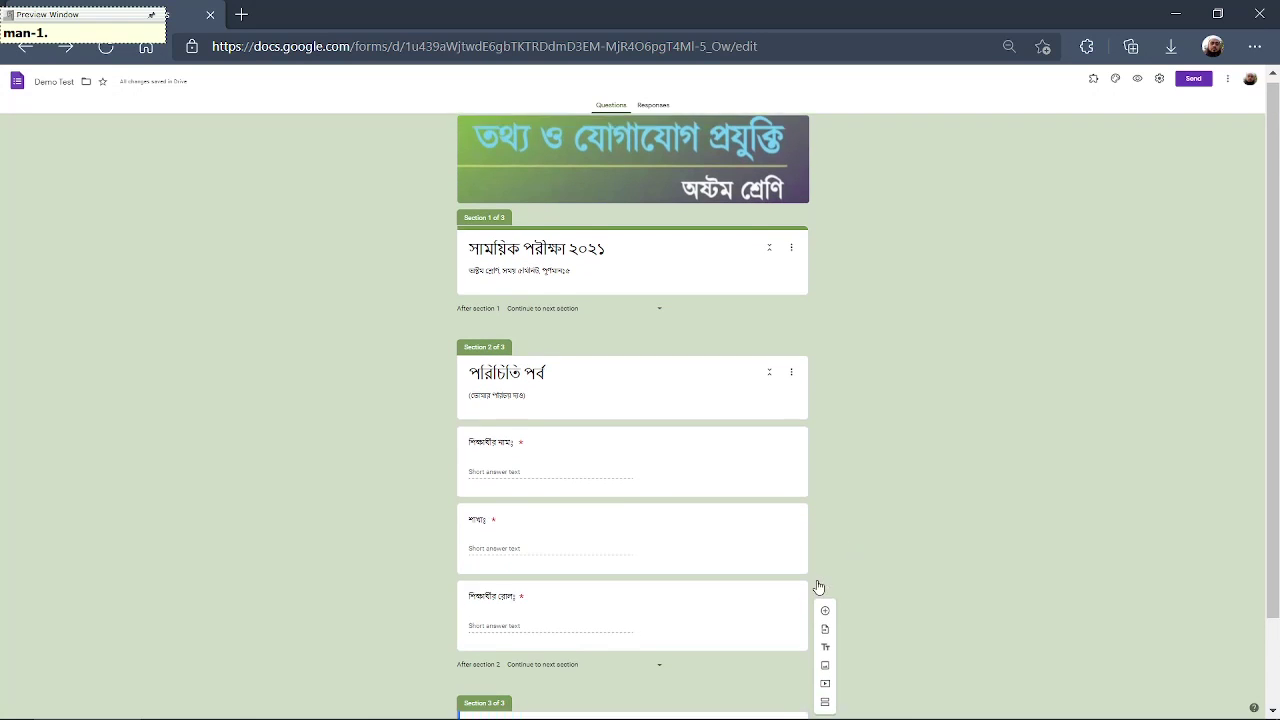
{"action": "scroll", "coordinate": [818, 585], "scroll_direction": "down", "scroll_amount": 1}
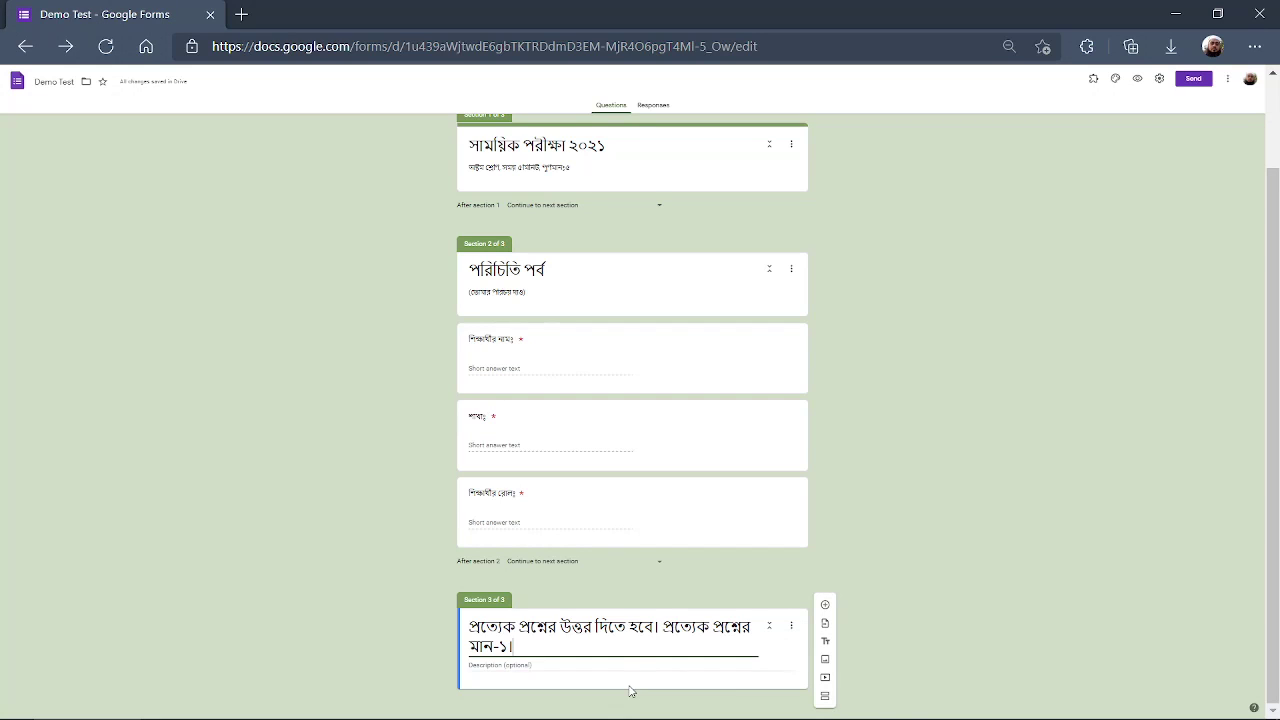
{"action": "key", "text": "Tab"}
{"action": "key", "text": "Tab"}
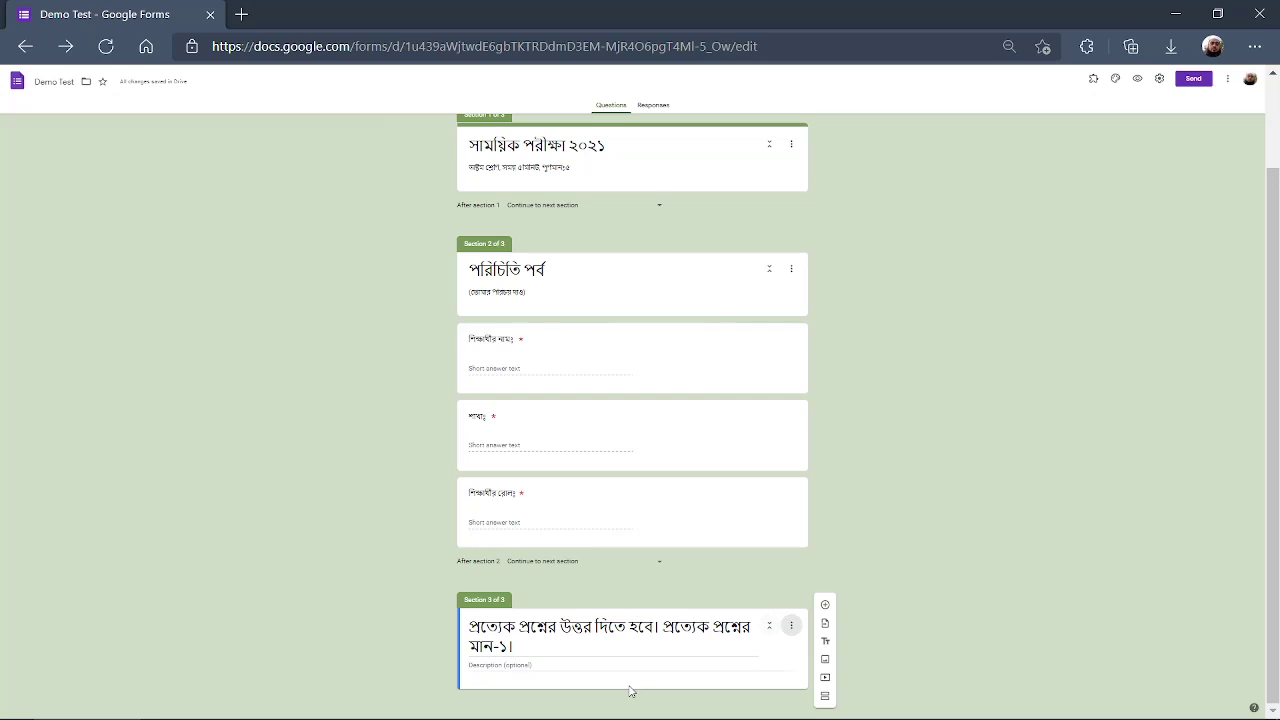
{"action": "key", "text": "Tab"}
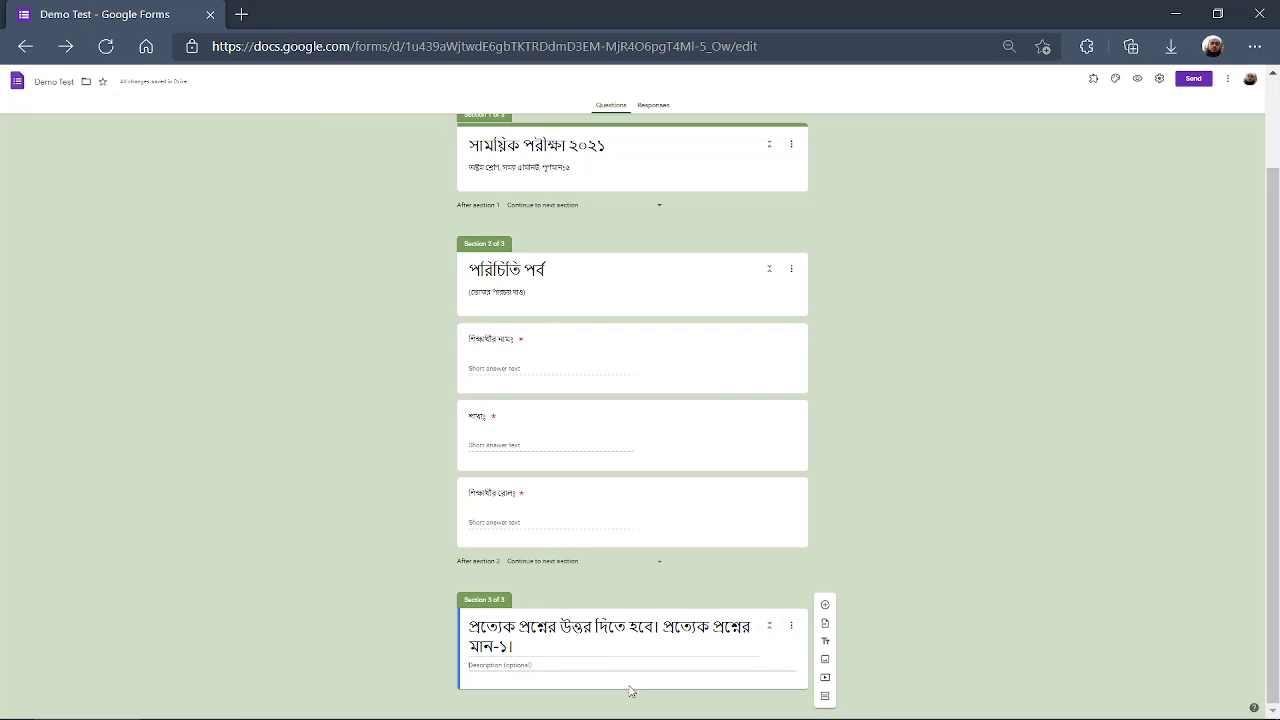
{"action": "left_click", "coordinate": [824, 606]}
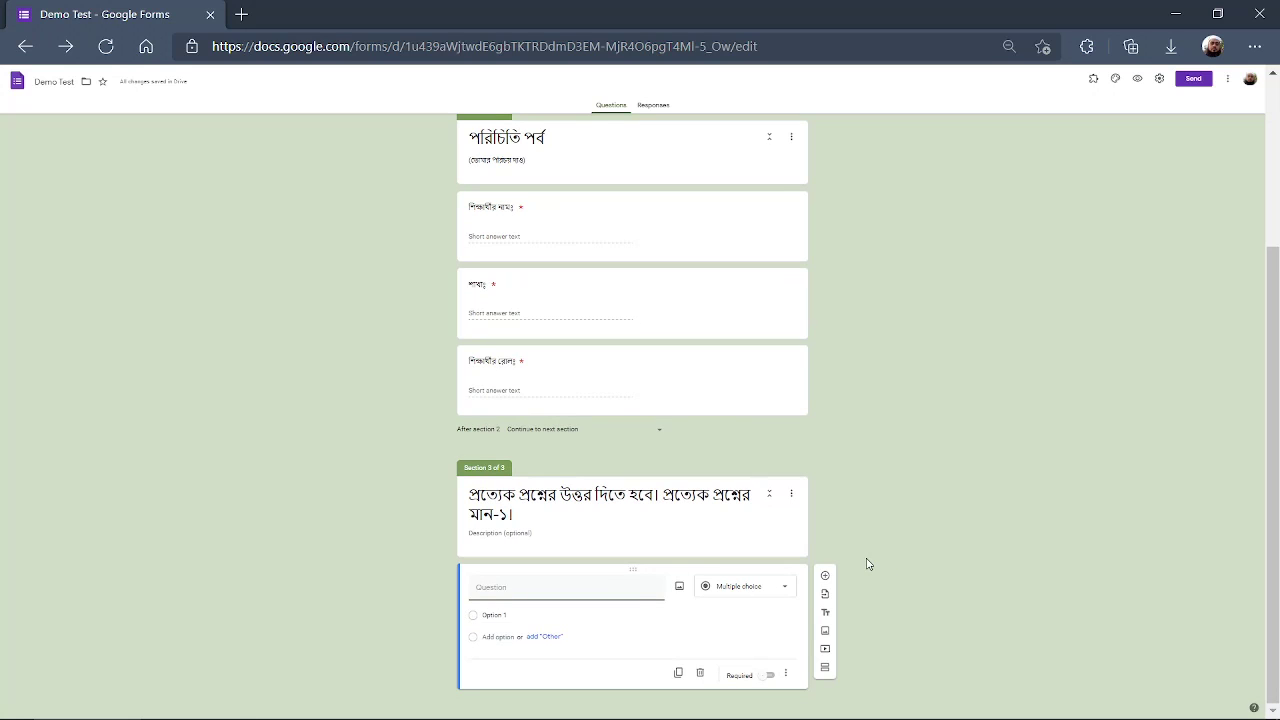
{"action": "scroll", "coordinate": [932, 477], "scroll_direction": "up", "scroll_amount": 4, "text": "ctrl"}
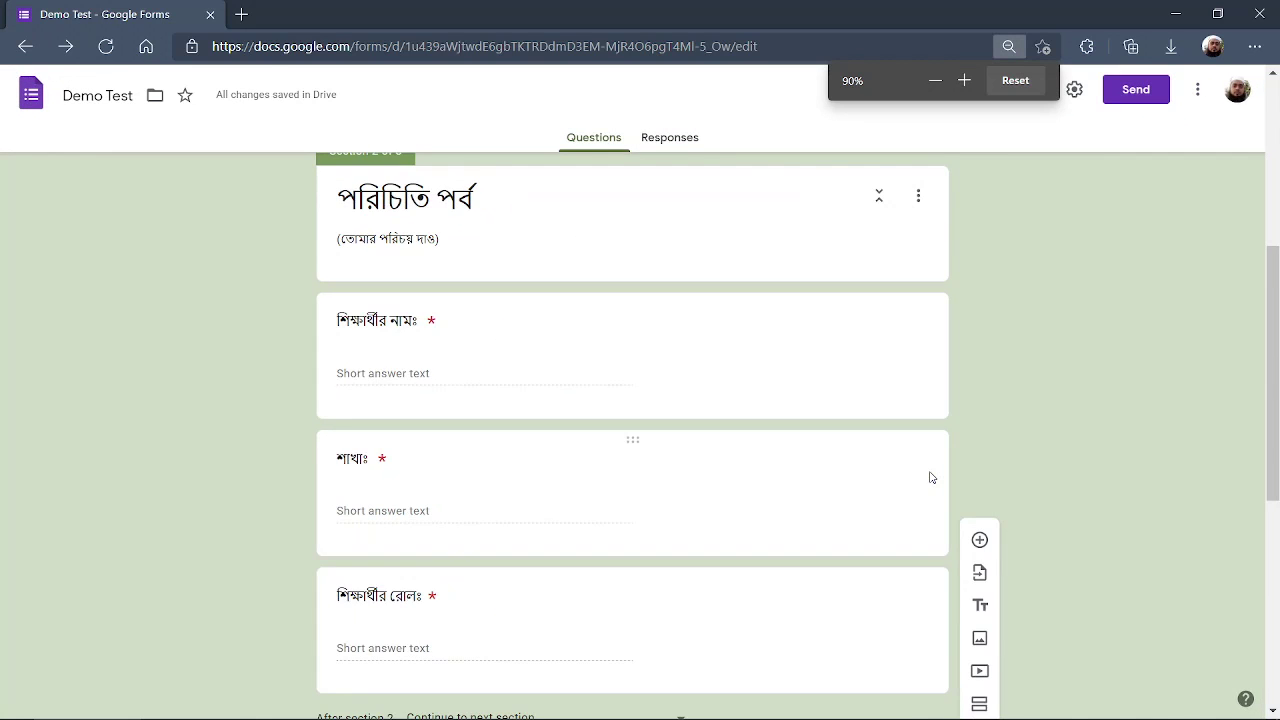
{"action": "scroll", "coordinate": [932, 477], "scroll_direction": "down", "scroll_amount": 6}
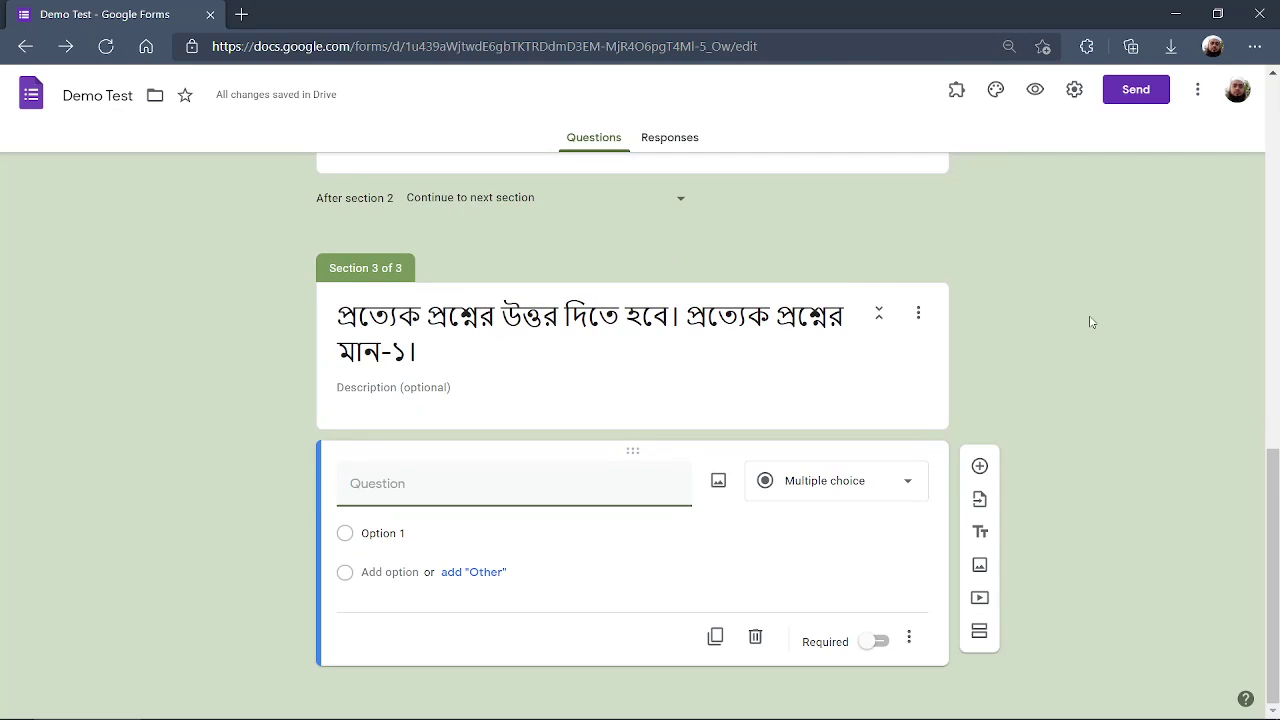
Switch to the Word document "ICT Model Test 8- Online1.docx", copy question ১২ with its four options, and return to the form.
{"action": "mouse_move", "coordinate": [478, 708]}
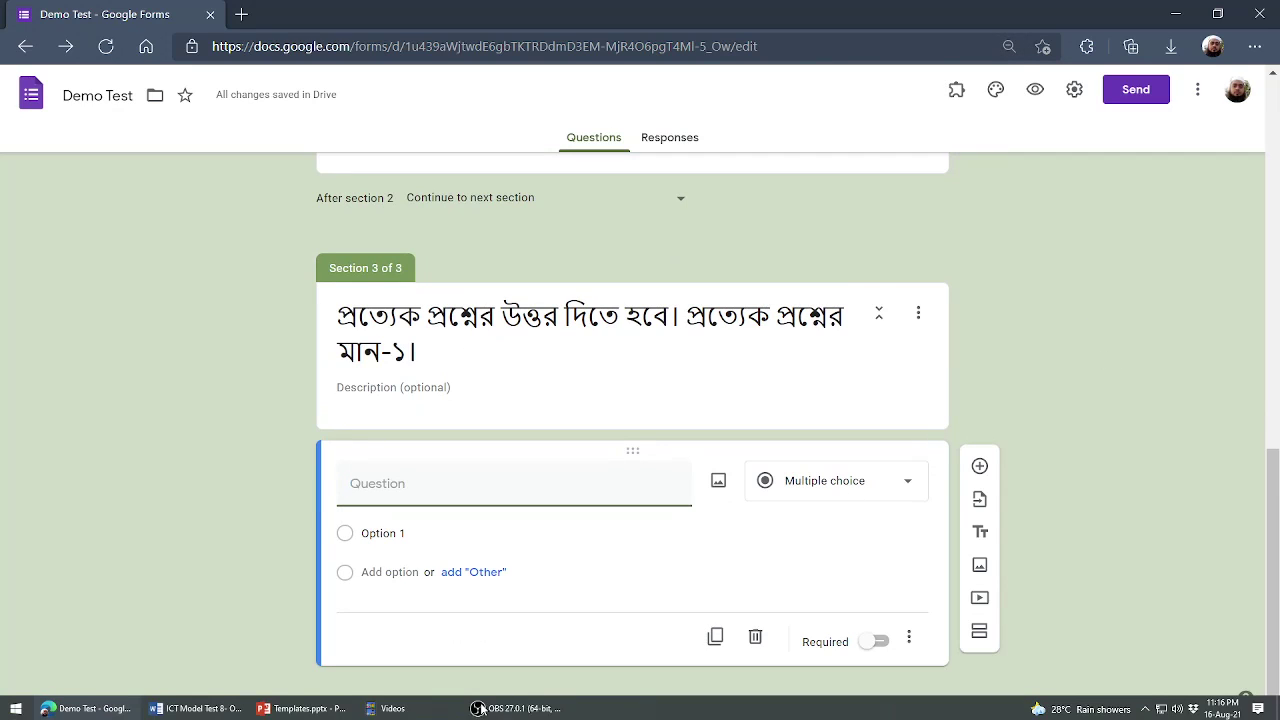
{"action": "left_click", "coordinate": [195, 709]}
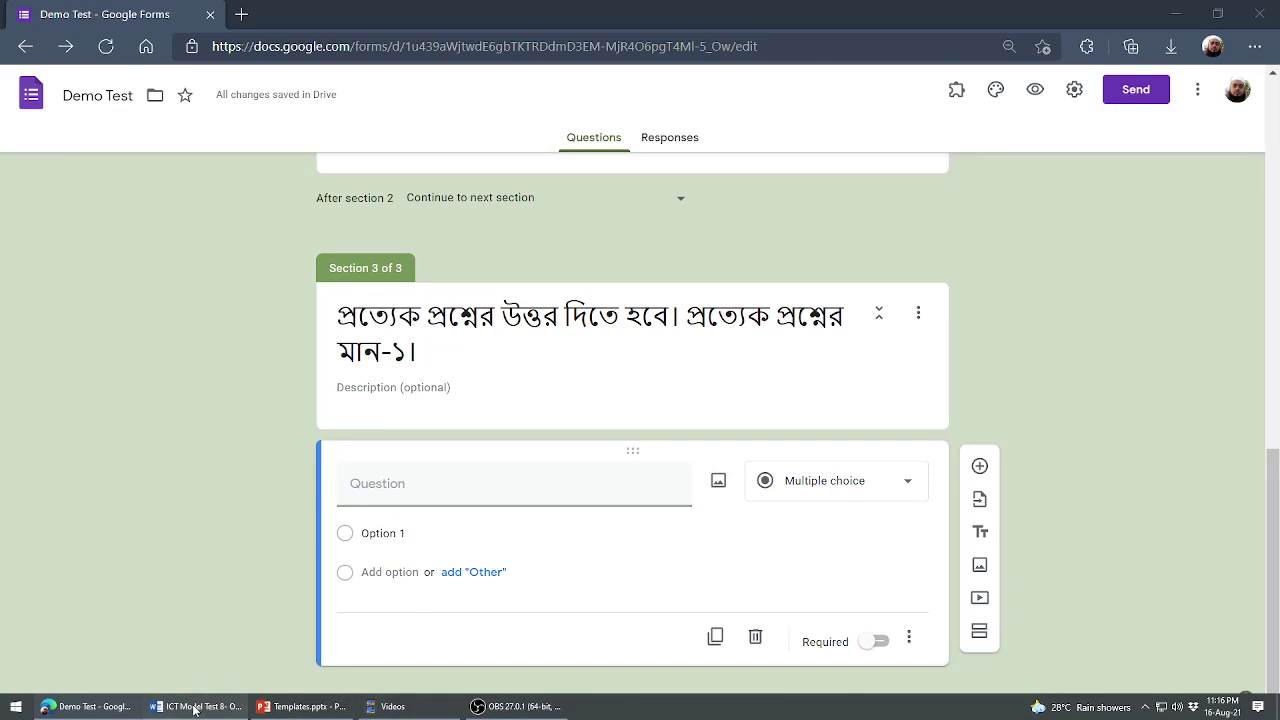
{"action": "scroll", "coordinate": [684, 390], "scroll_direction": "up", "scroll_amount": 10}
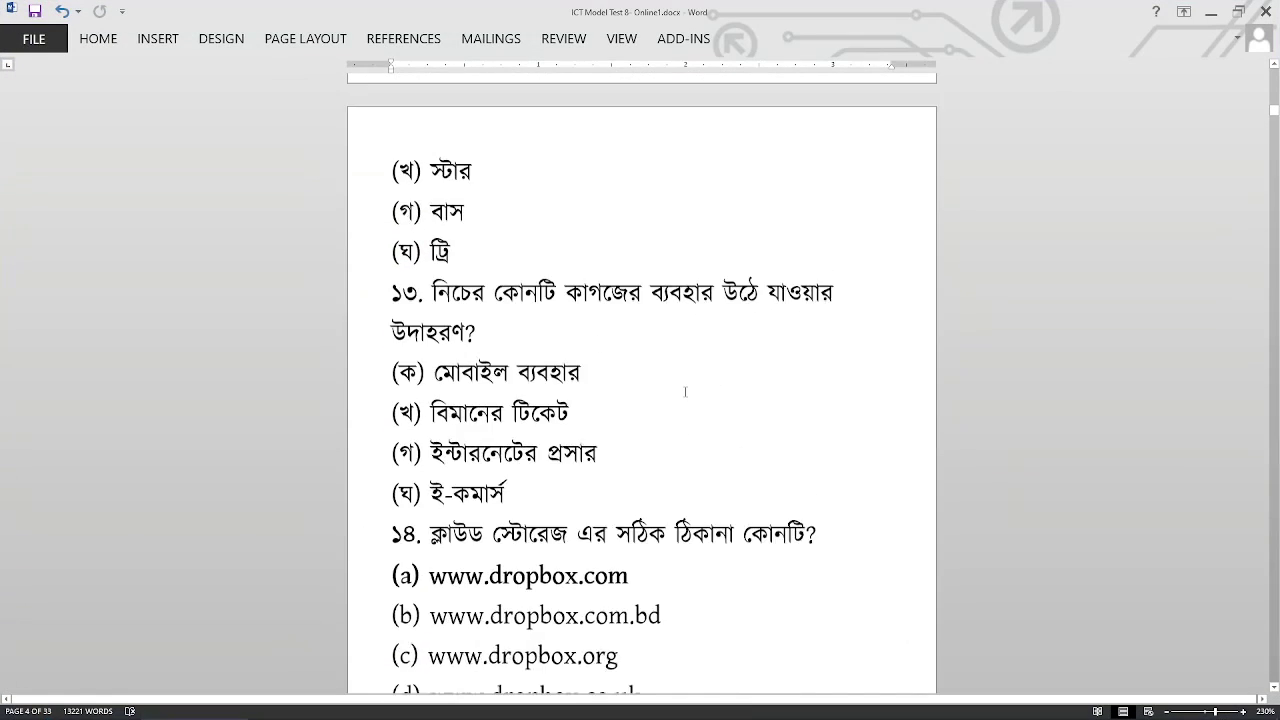
{"action": "scroll", "coordinate": [685, 391], "scroll_direction": "up", "scroll_amount": 3}
{"action": "scroll", "coordinate": [685, 391], "scroll_direction": "up", "scroll_amount": 3}
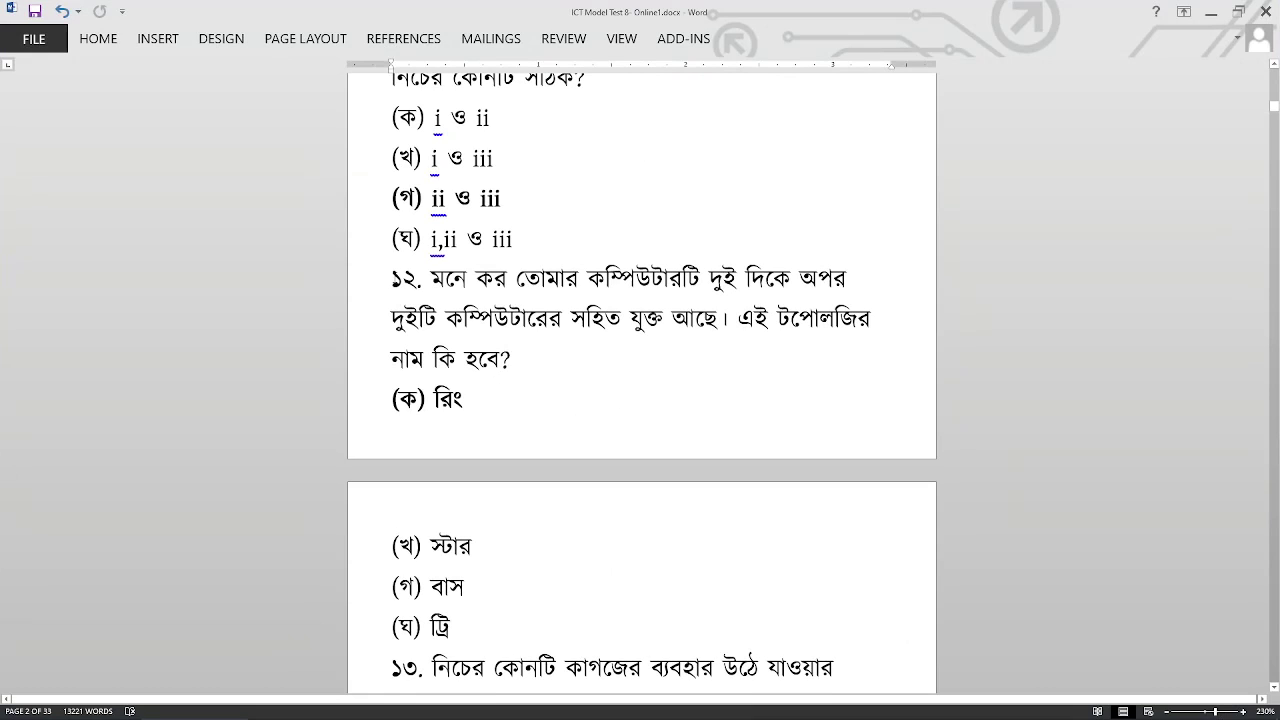
{"action": "left_click_drag", "start_coordinate": [391, 278], "coordinate": [491, 624]}
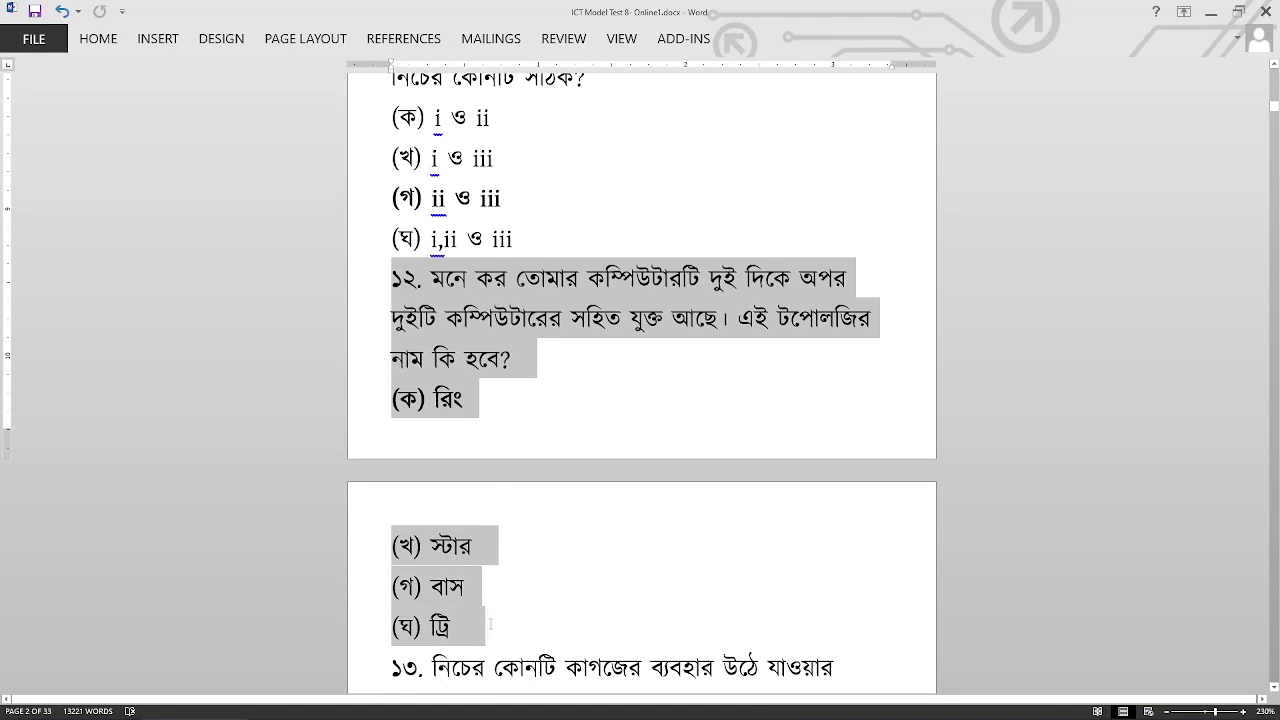
{"action": "right_click", "coordinate": [439, 348]}
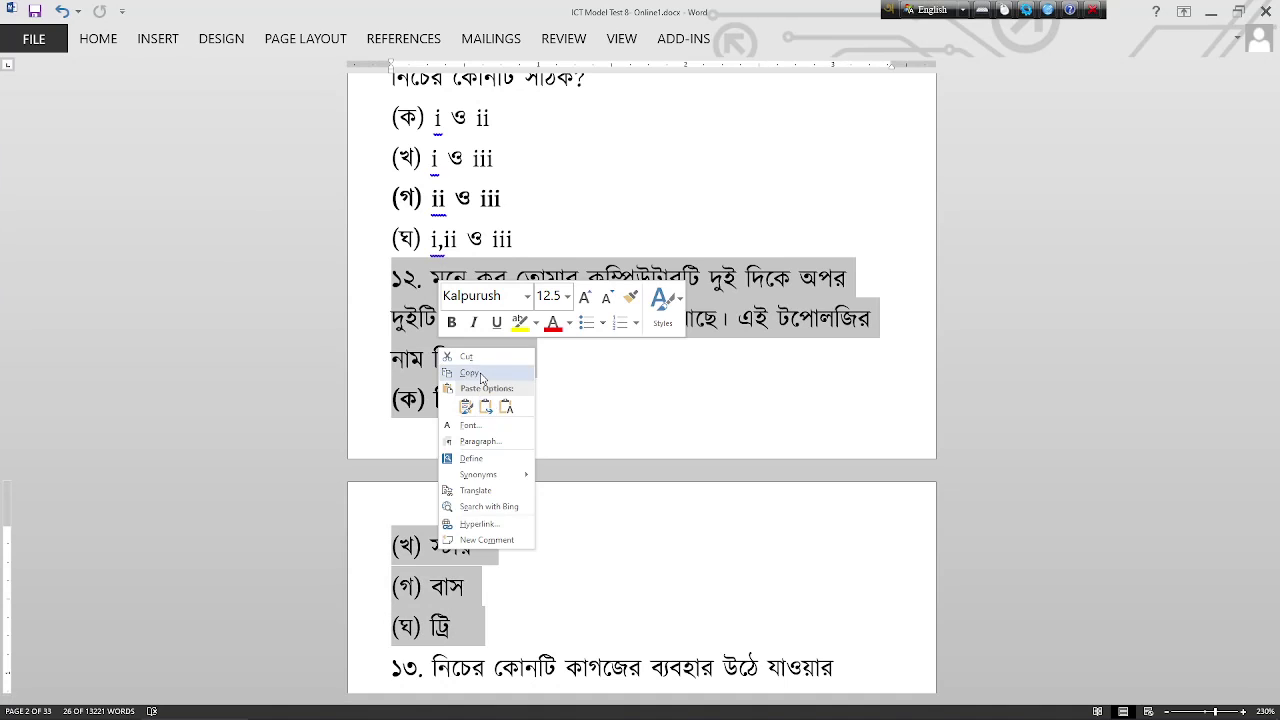
{"action": "left_click", "coordinate": [481, 374]}
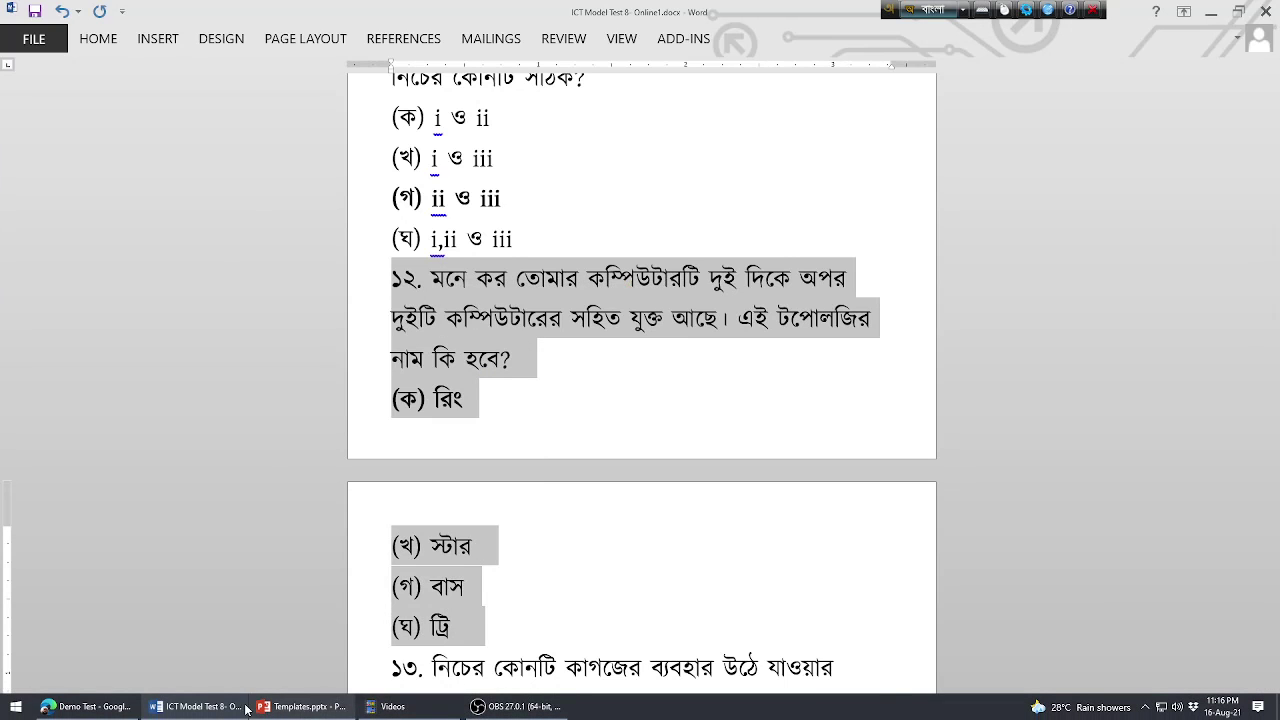
{"action": "left_click", "coordinate": [100, 706]}
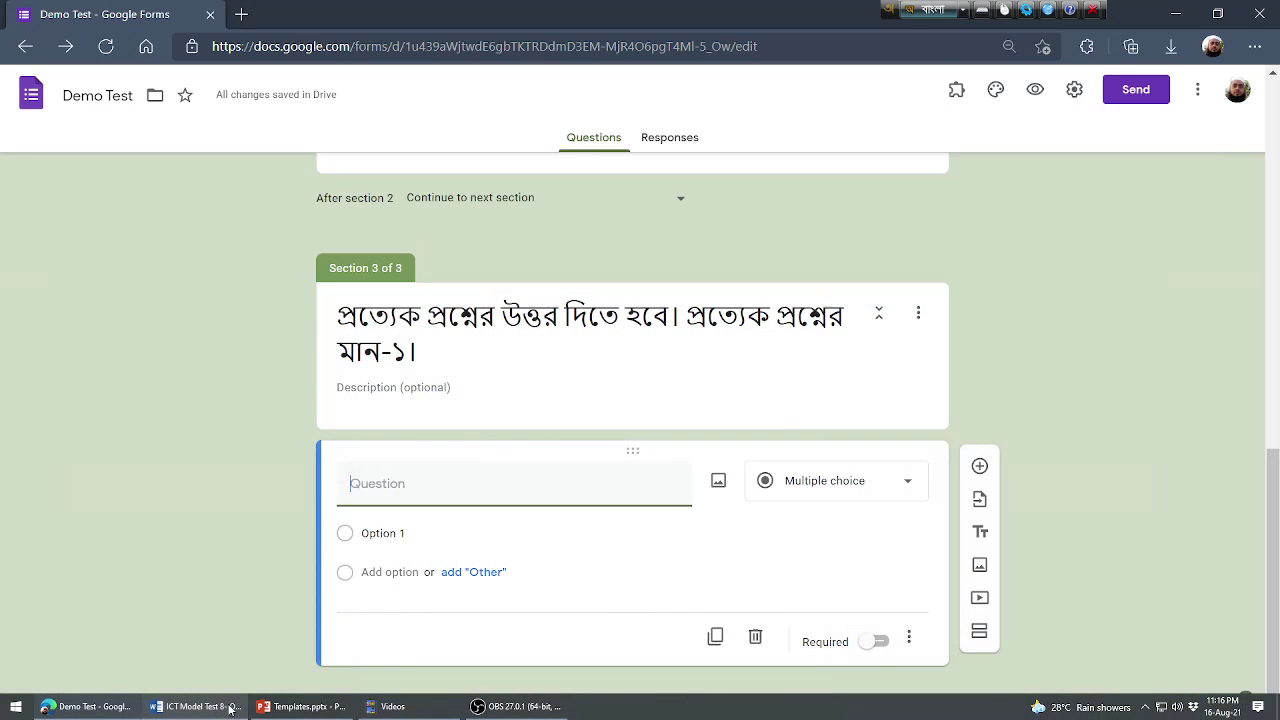
{"action": "left_click", "coordinate": [112, 706]}
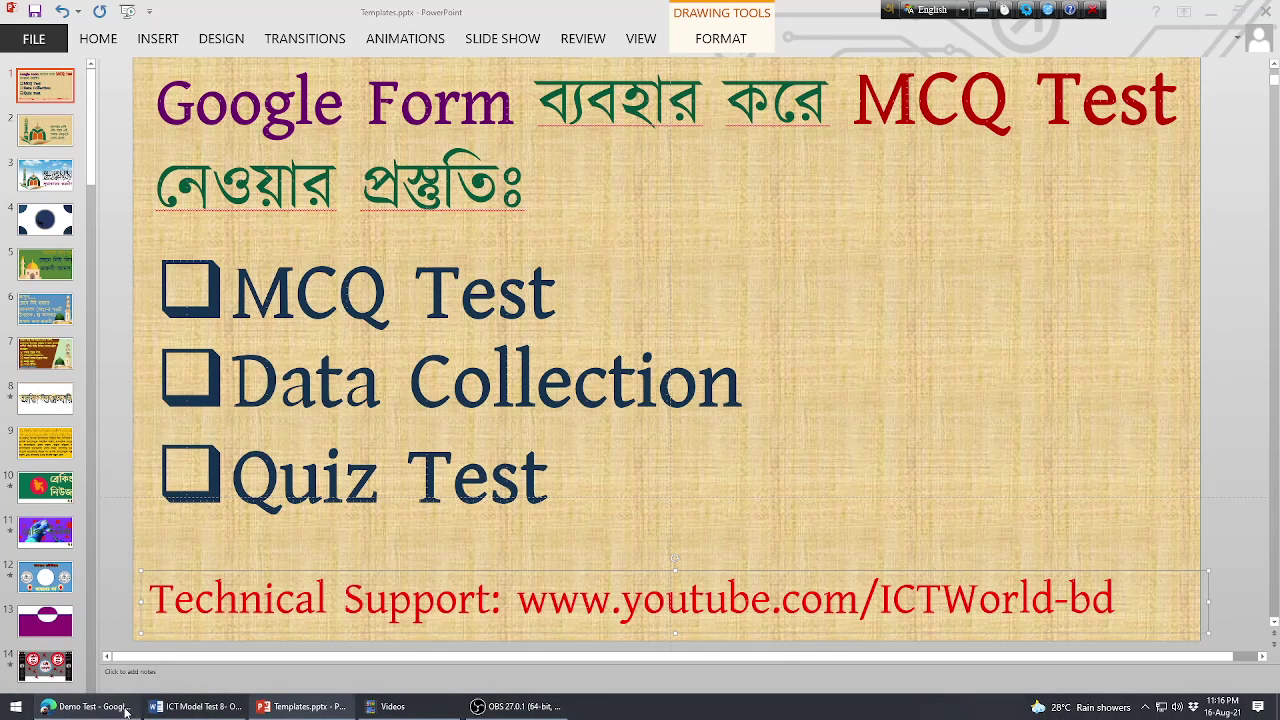
Paste the copied text into the blank question, remove the four options from it and renumber the question as ১.
{"action": "left_click", "coordinate": [100, 706]}
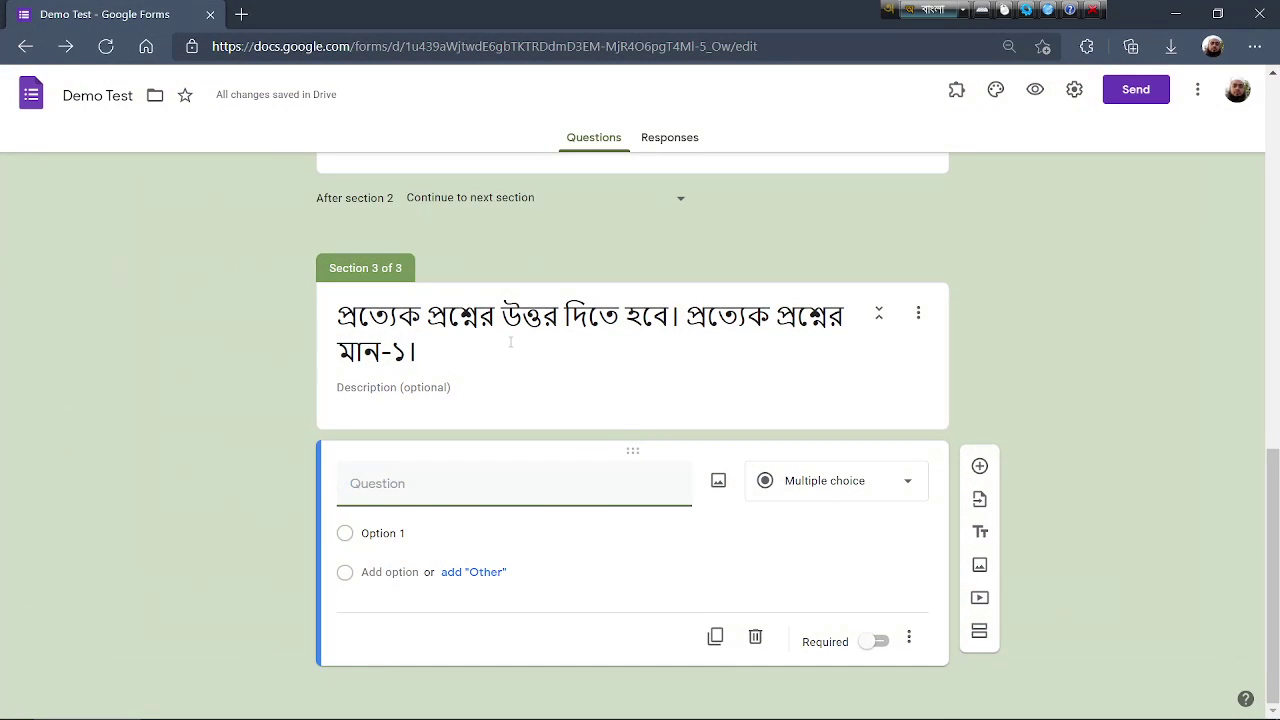
{"action": "key", "text": "ctrl+v"}
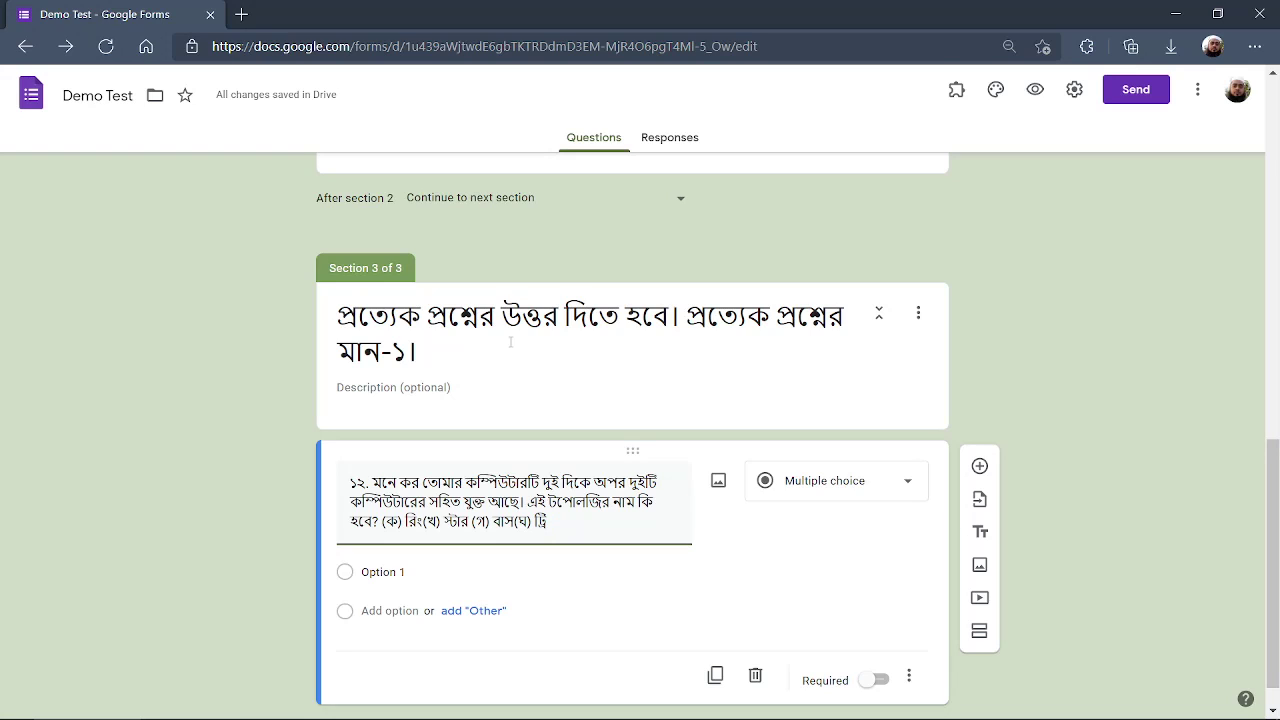
{"action": "key", "text": "shift+Home"}
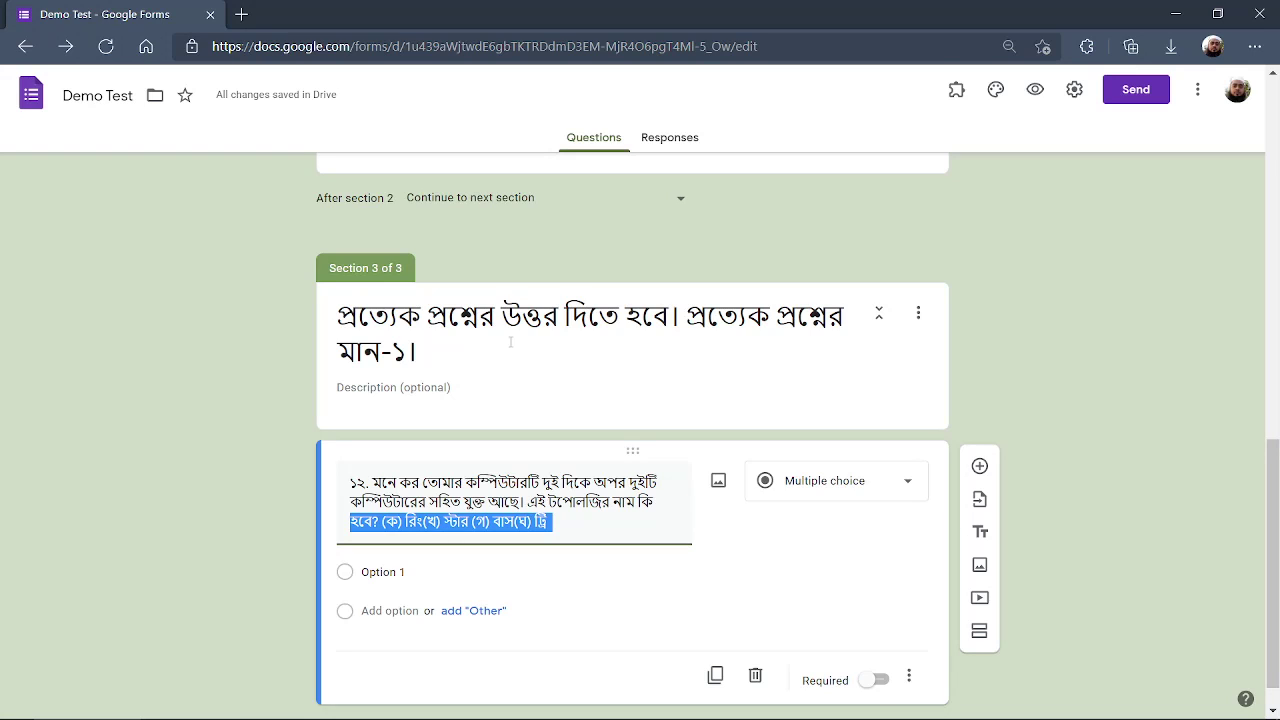
{"action": "key", "text": "shift+Right"}
{"action": "key", "text": "shift+Right"}
{"action": "key", "text": "shift+Right"}
{"action": "key", "text": "shift+Right"}
{"action": "key", "text": "shift+Right"}
{"action": "key", "text": "BackSpace"}
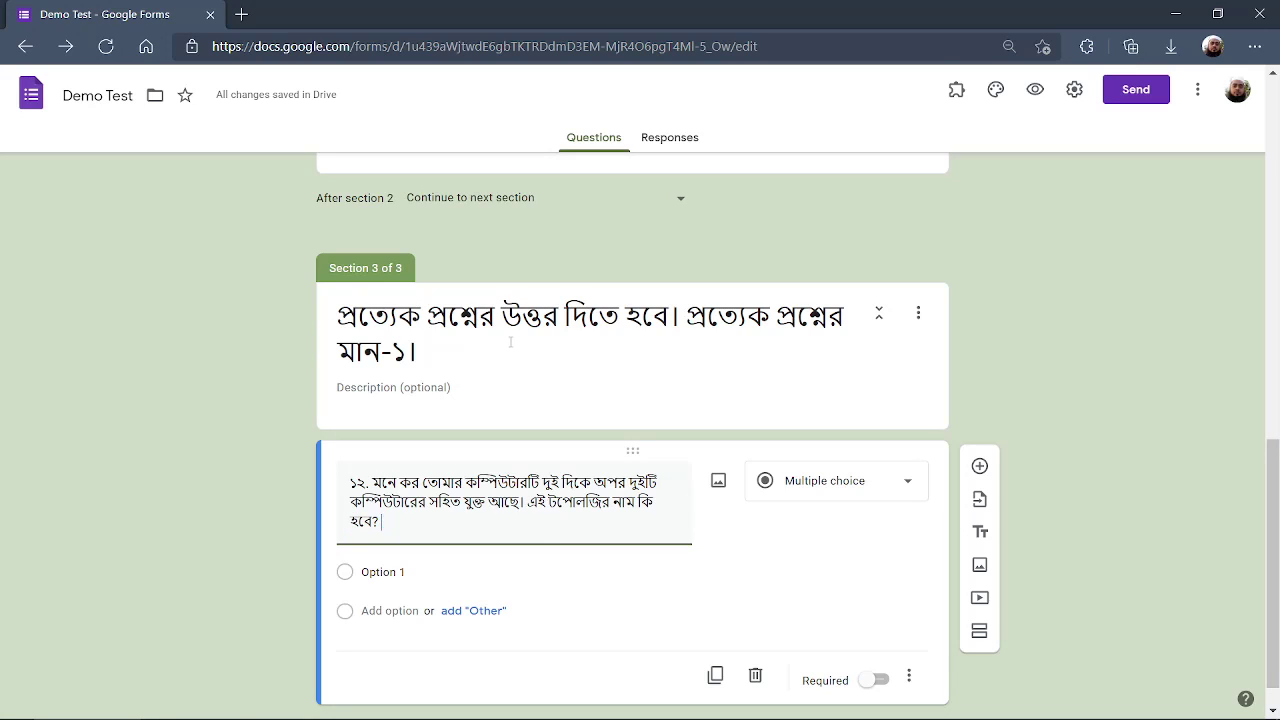
{"action": "key", "text": "Up"}
{"action": "key", "text": "BackSpace"}
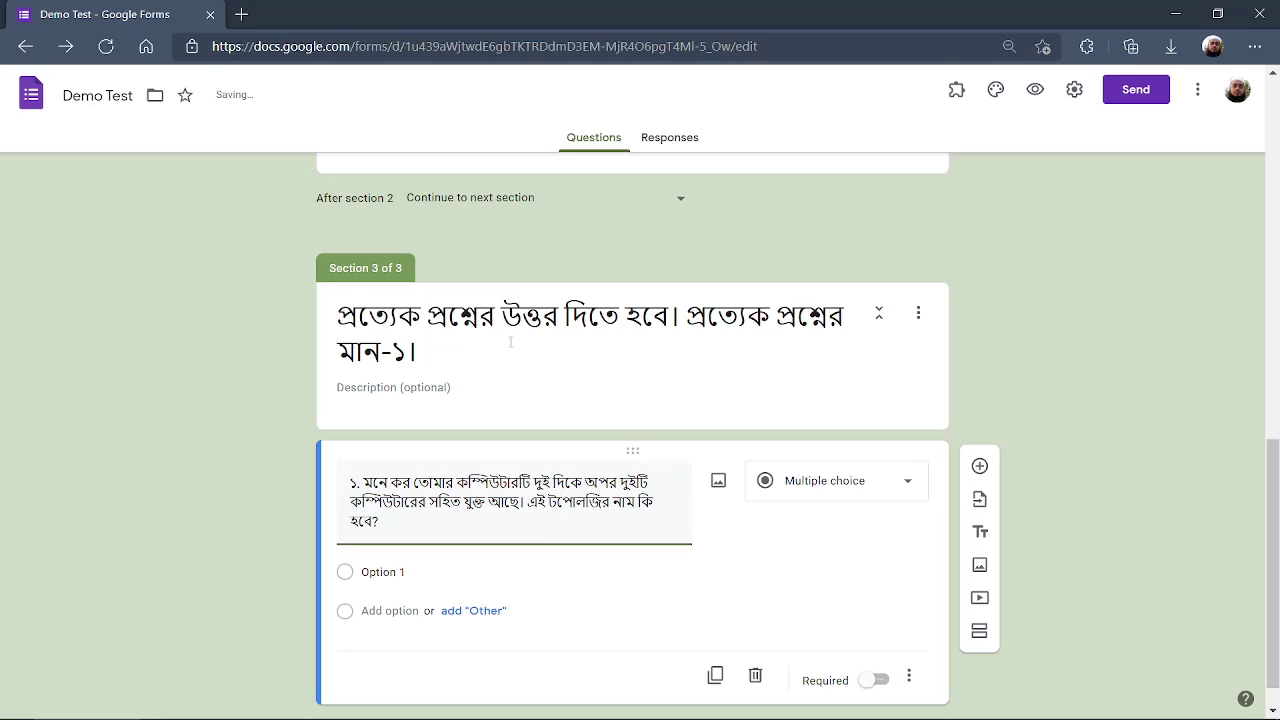
Paste the copied text into the first answer option and into a newly added second option.
{"action": "left_click", "coordinate": [414, 570]}
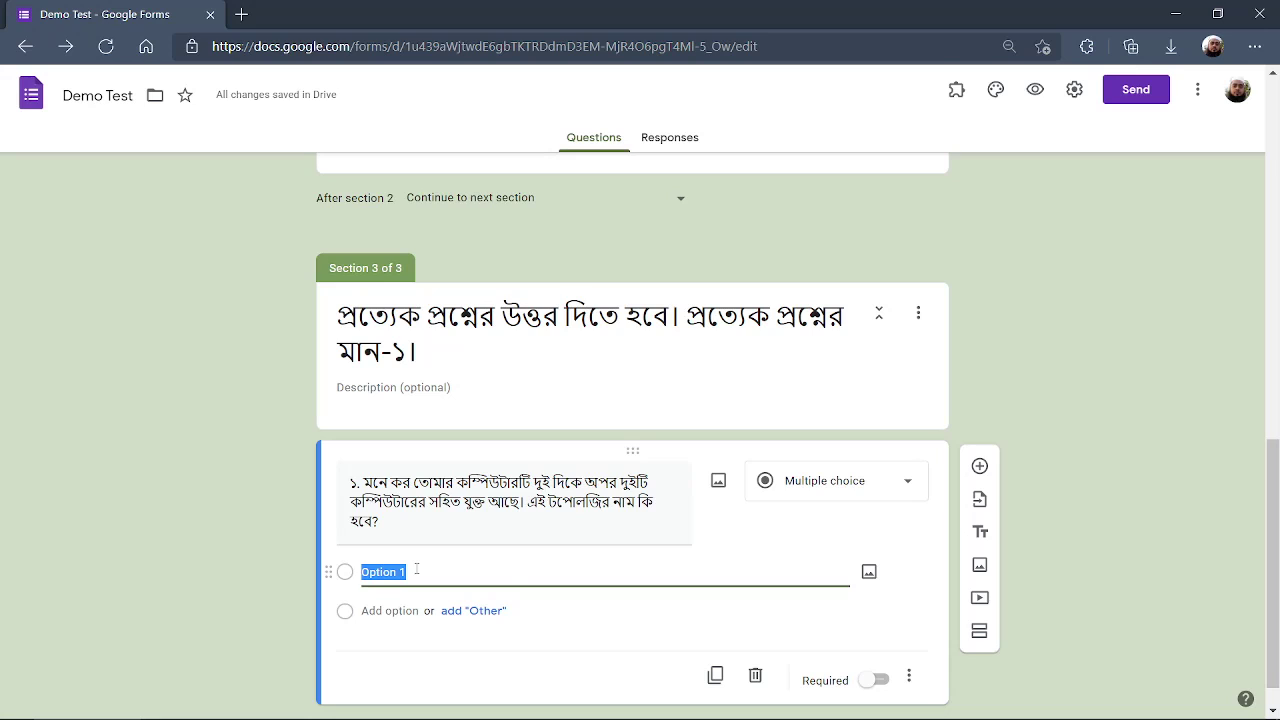
{"action": "key", "text": "ctrl+v"}
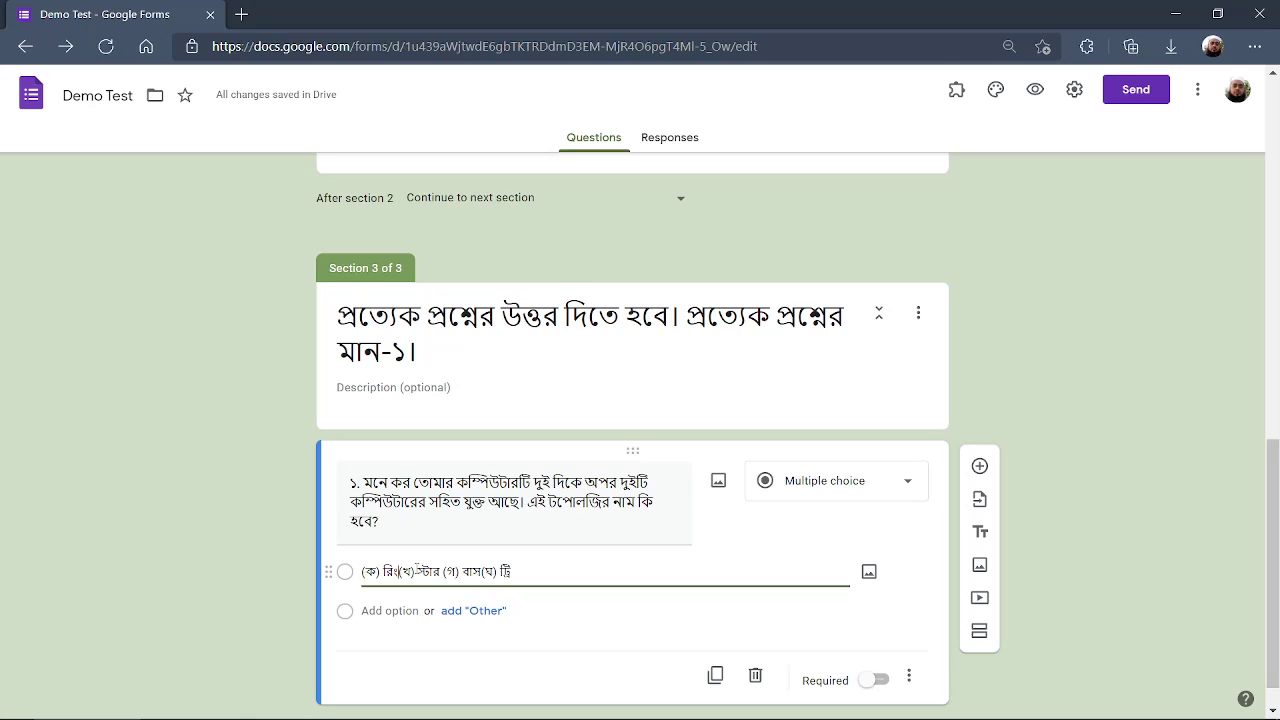
{"action": "key", "text": "Return"}
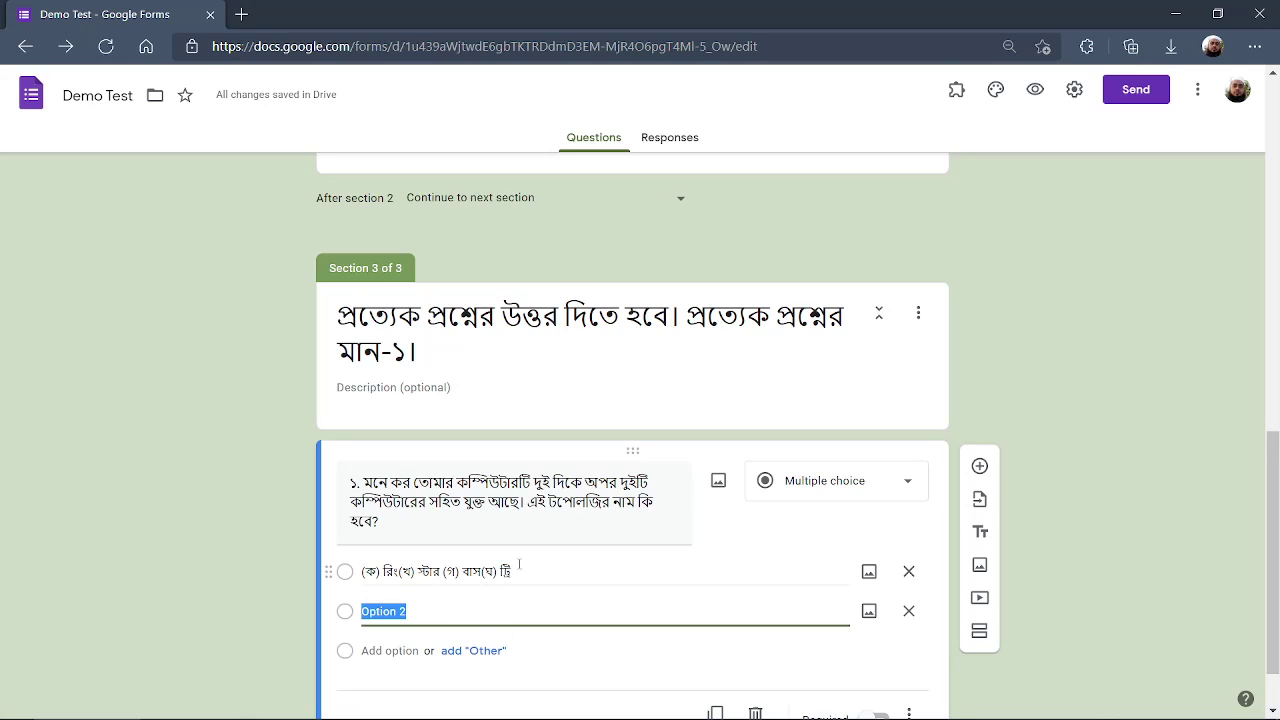
{"action": "key", "text": "ctrl+v"}
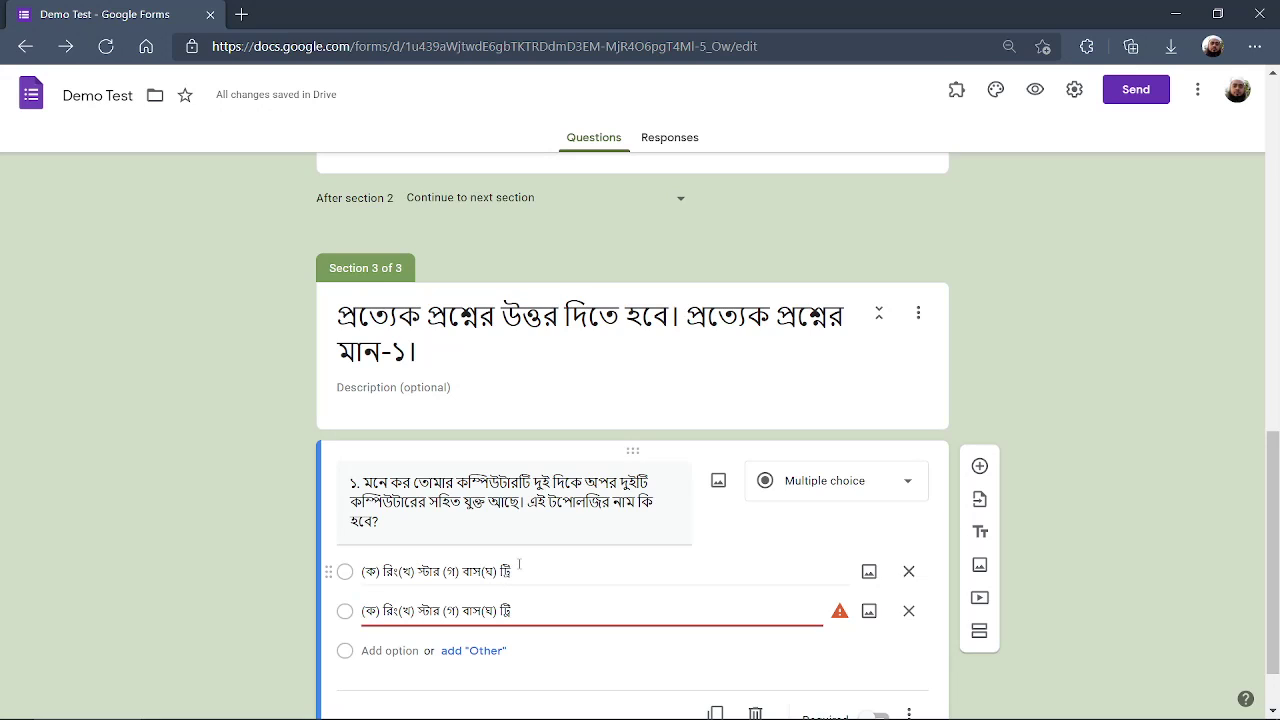
Trim the pasted text in the second answer option down to "(খ) স্টার".
{"action": "key", "text": "Home"}
{"action": "key", "text": "Delete"}
{"action": "key", "text": "Delete"}
{"action": "key", "text": "Delete"}
{"action": "key", "text": "Delete"}
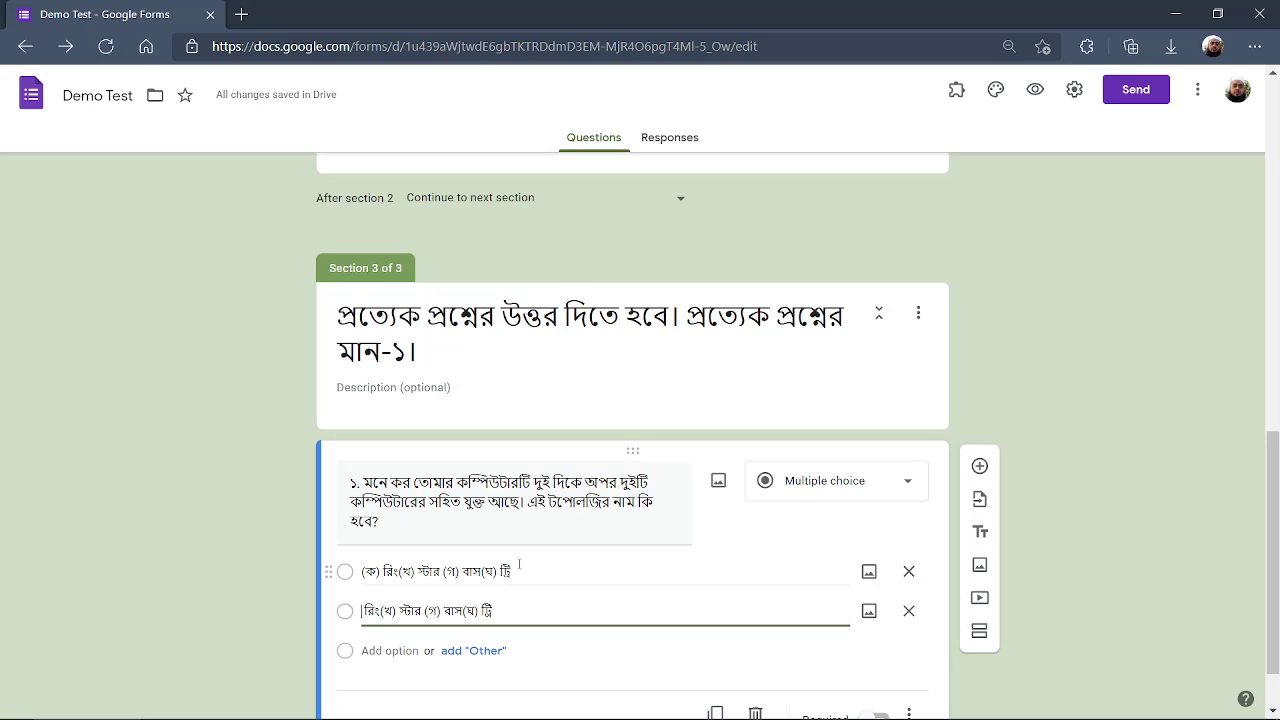
{"action": "key", "text": "Delete"}
{"action": "key", "text": "Delete"}
{"action": "key", "text": "Delete"}
{"action": "key", "text": "Delete"}
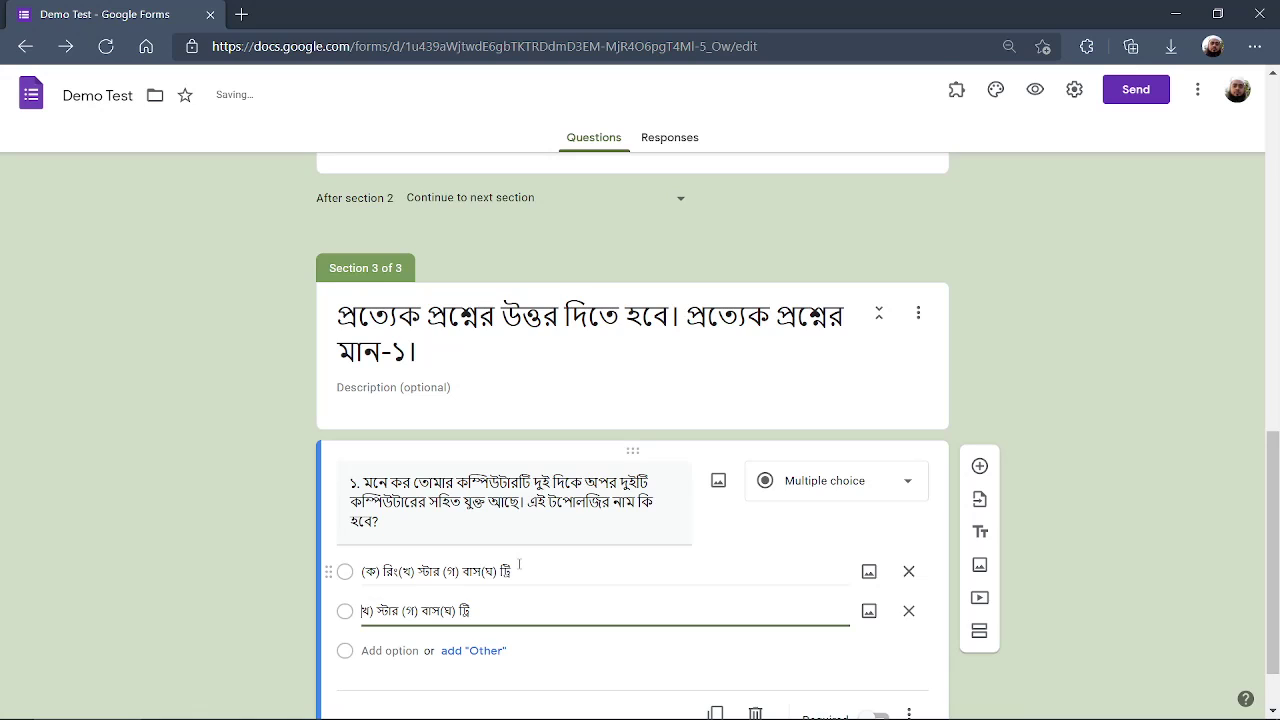
{"action": "key", "text": "ctrl+z"}
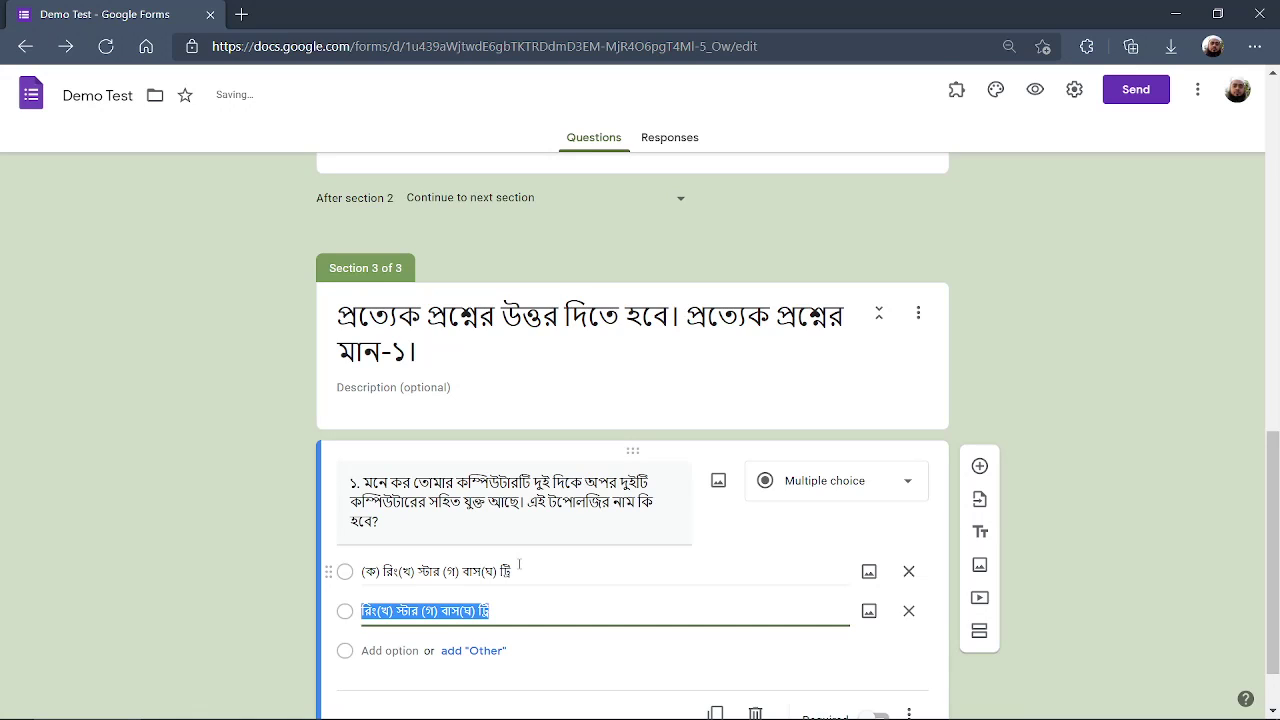
{"action": "key", "text": "Home"}
{"action": "key", "text": "Delete"}
{"action": "key", "text": "Delete"}
{"action": "key", "text": "Delete"}
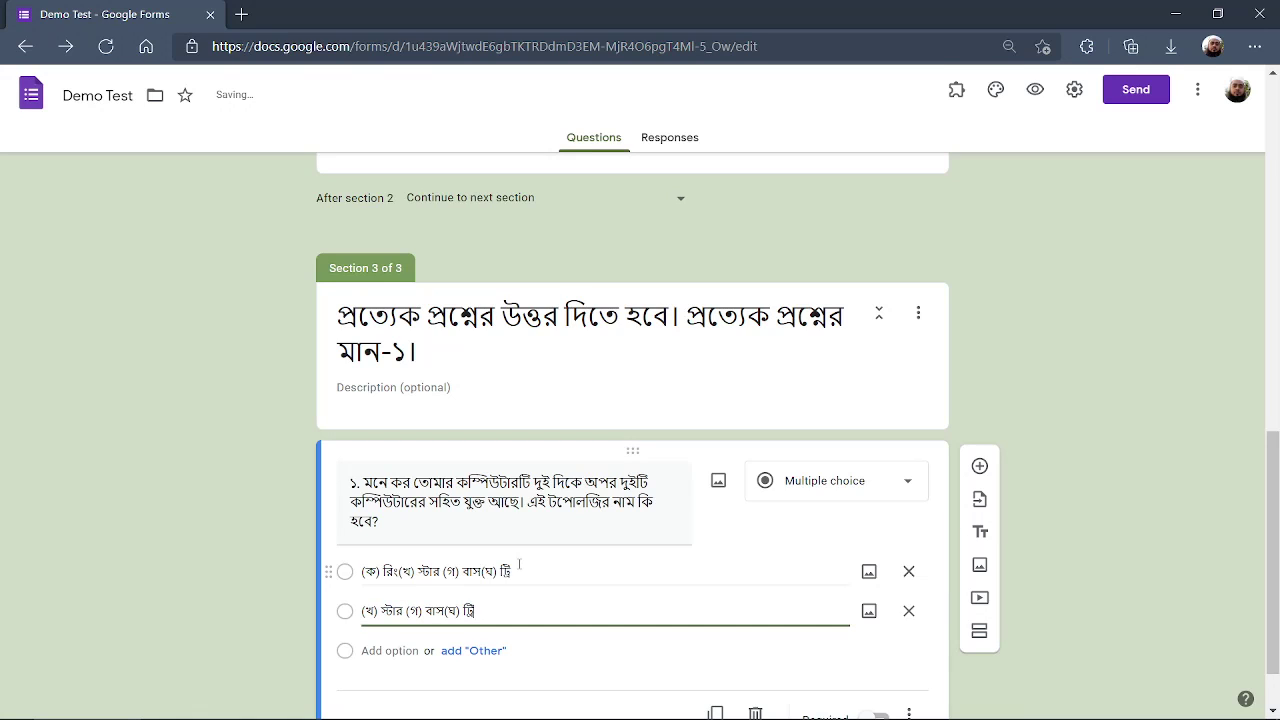
{"action": "key", "text": "BackSpace"}
{"action": "key", "text": "BackSpace"}
{"action": "key", "text": "BackSpace"}
{"action": "key", "text": "BackSpace"}
{"action": "key", "text": "BackSpace"}
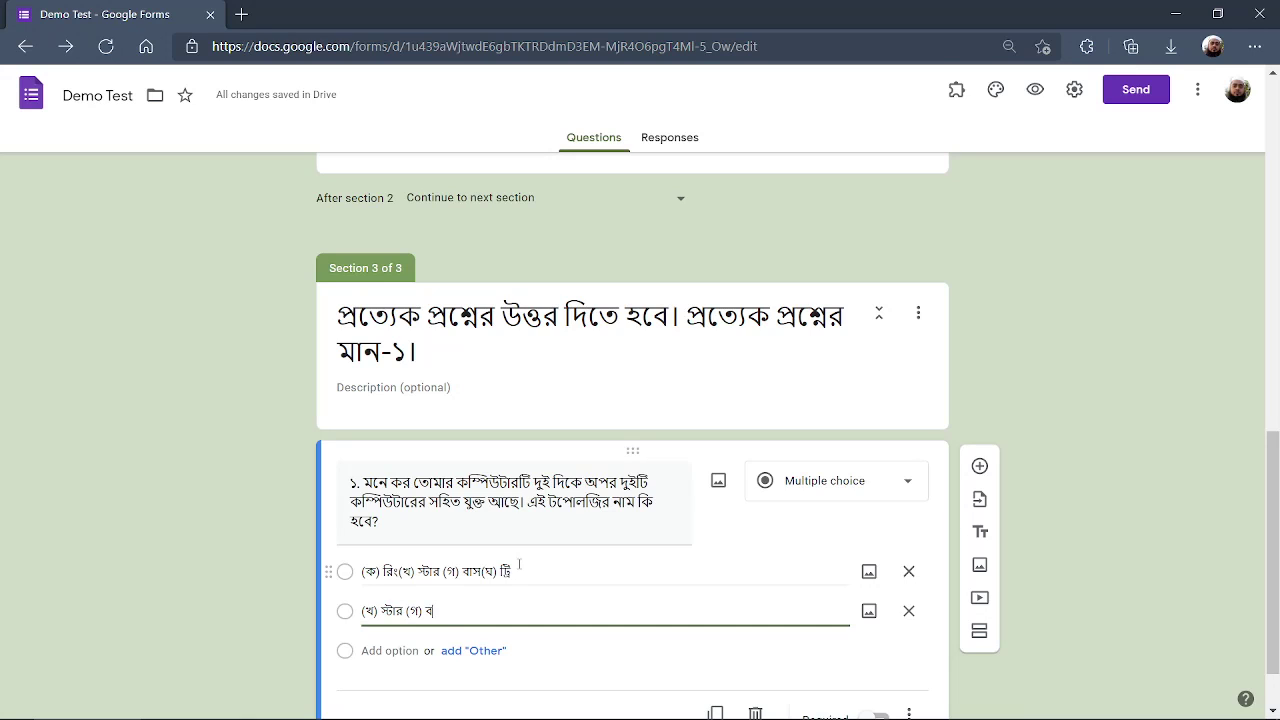
{"action": "key", "text": "BackSpace"}
{"action": "key", "text": "BackSpace"}
{"action": "key", "text": "BackSpace"}
{"action": "key", "text": "BackSpace"}
{"action": "key", "text": "BackSpace"}
{"action": "key", "text": "BackSpace"}
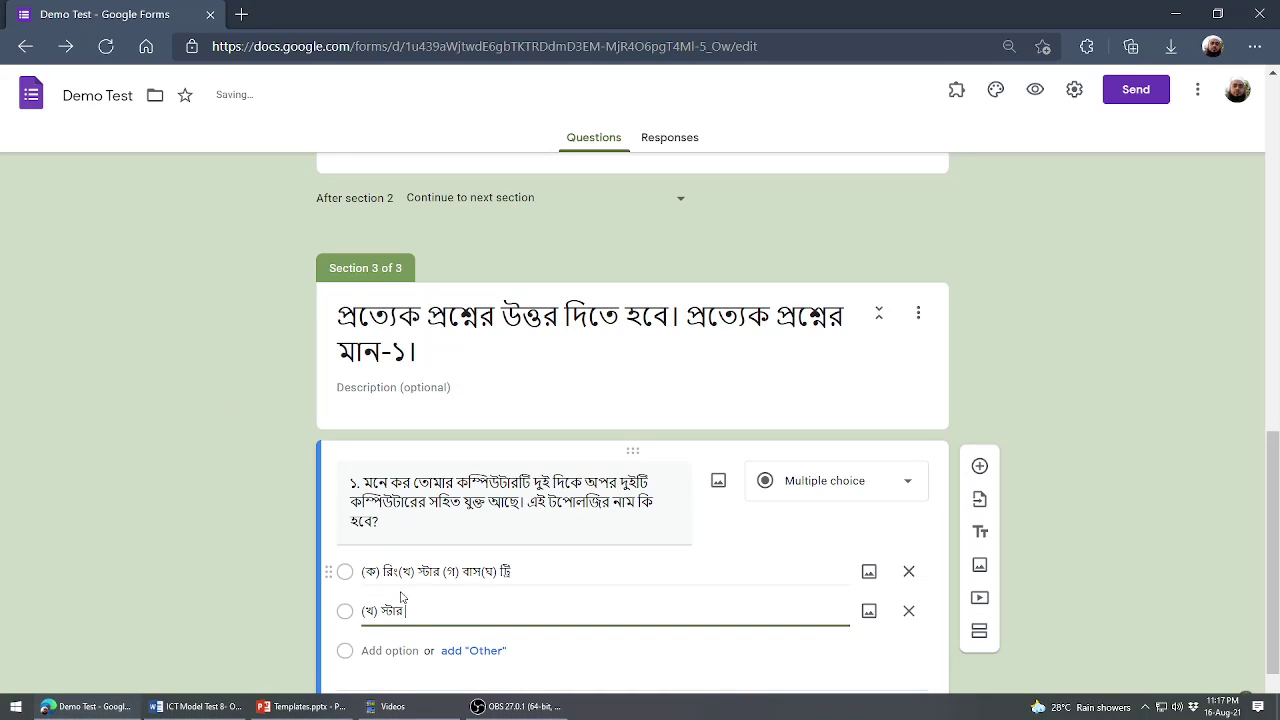
Switch to the Word document, copy only the four option lines (ক) to (ঘ) of question ১২, and return to the form.
{"action": "left_click", "coordinate": [196, 706]}
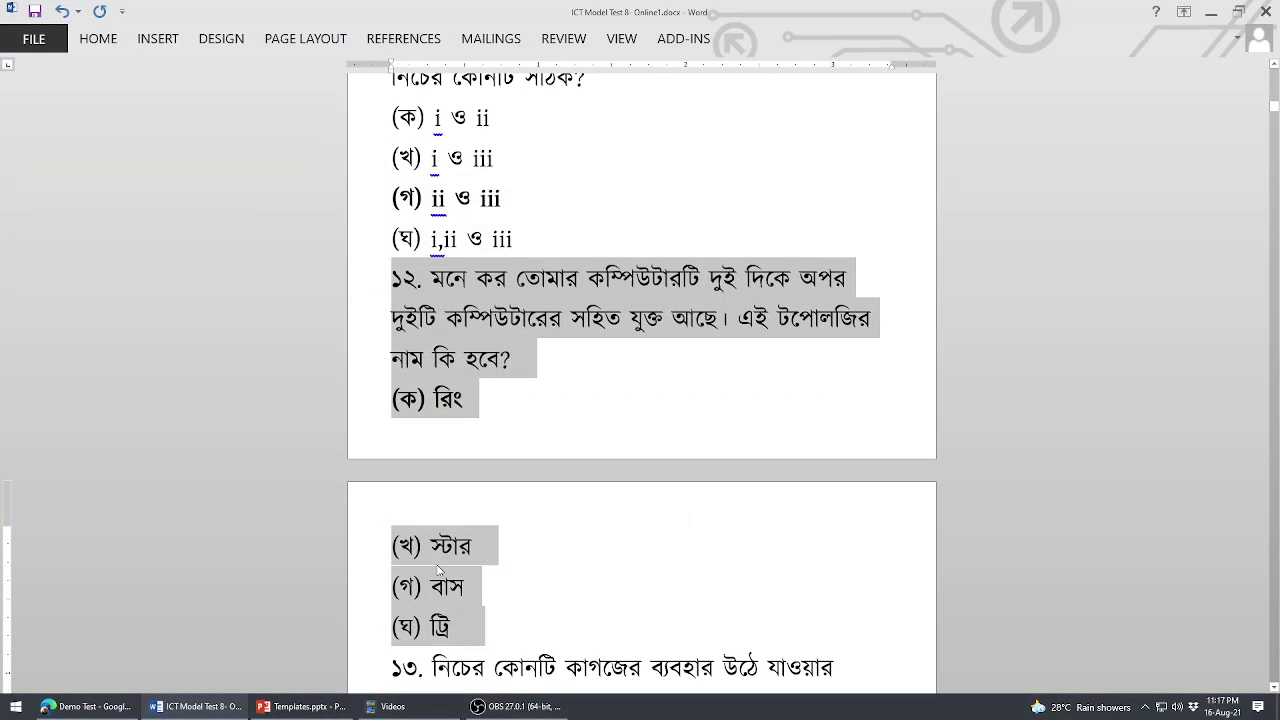
{"action": "left_click", "coordinate": [571, 517]}
{"action": "left_click", "coordinate": [412, 432]}
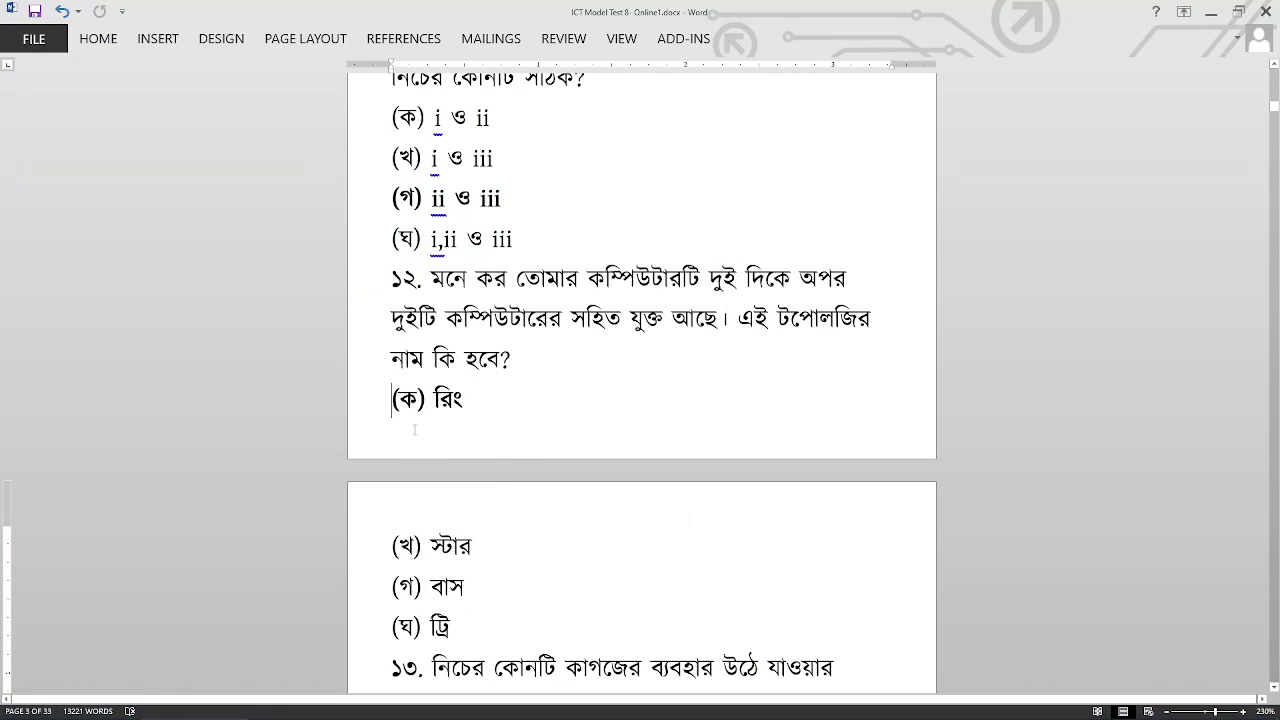
{"action": "left_click_drag", "start_coordinate": [414, 430], "coordinate": [486, 628]}
{"action": "key", "text": "ctrl+c"}
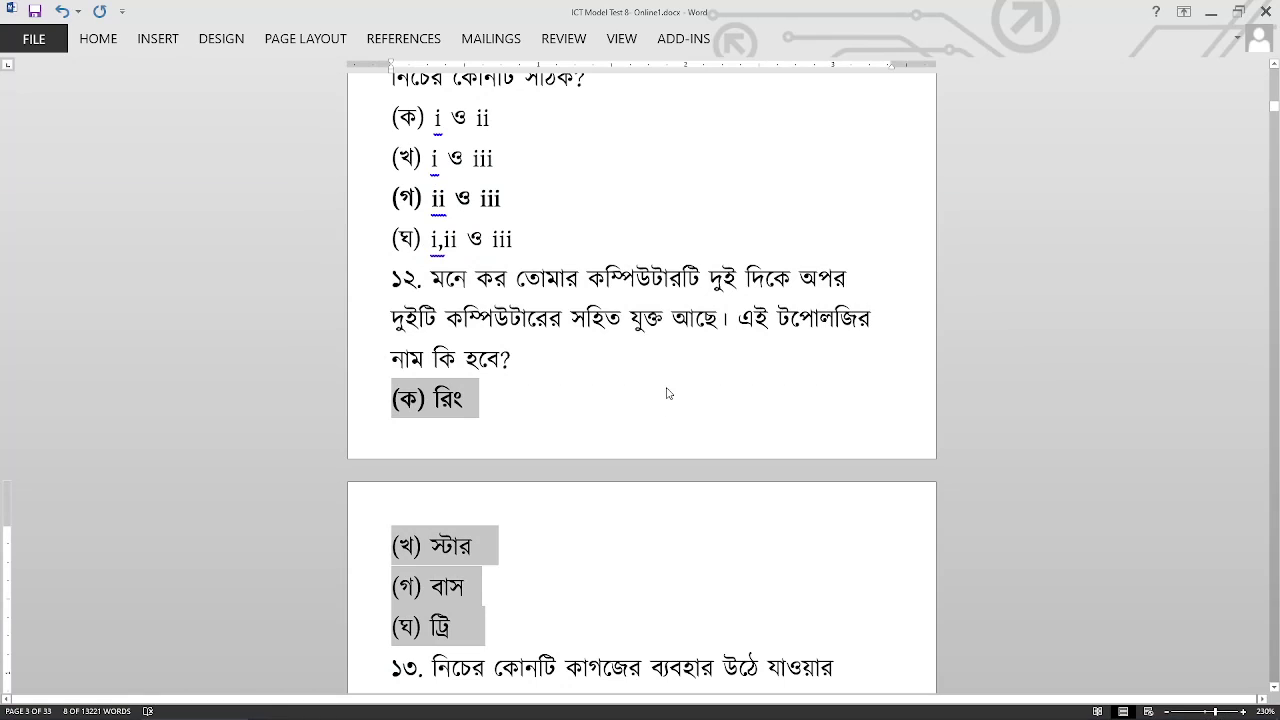
{"action": "mouse_move", "coordinate": [376, 714]}
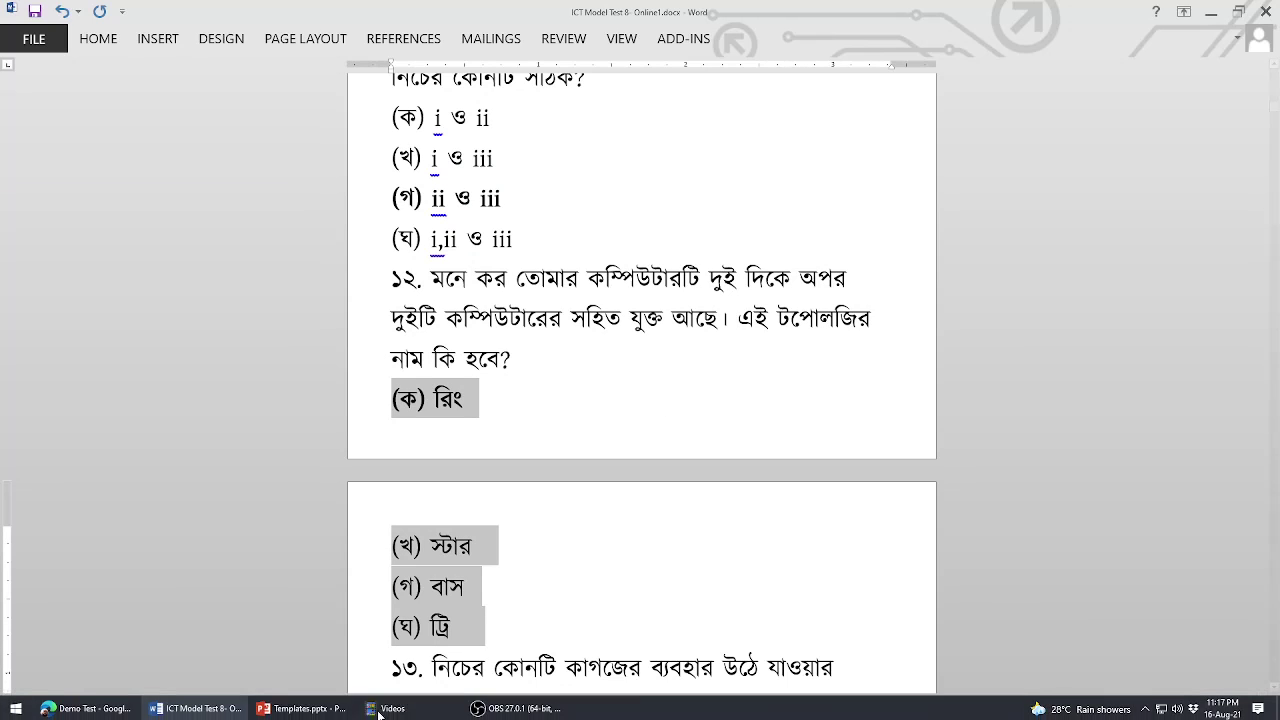
{"action": "left_click", "coordinate": [85, 706]}
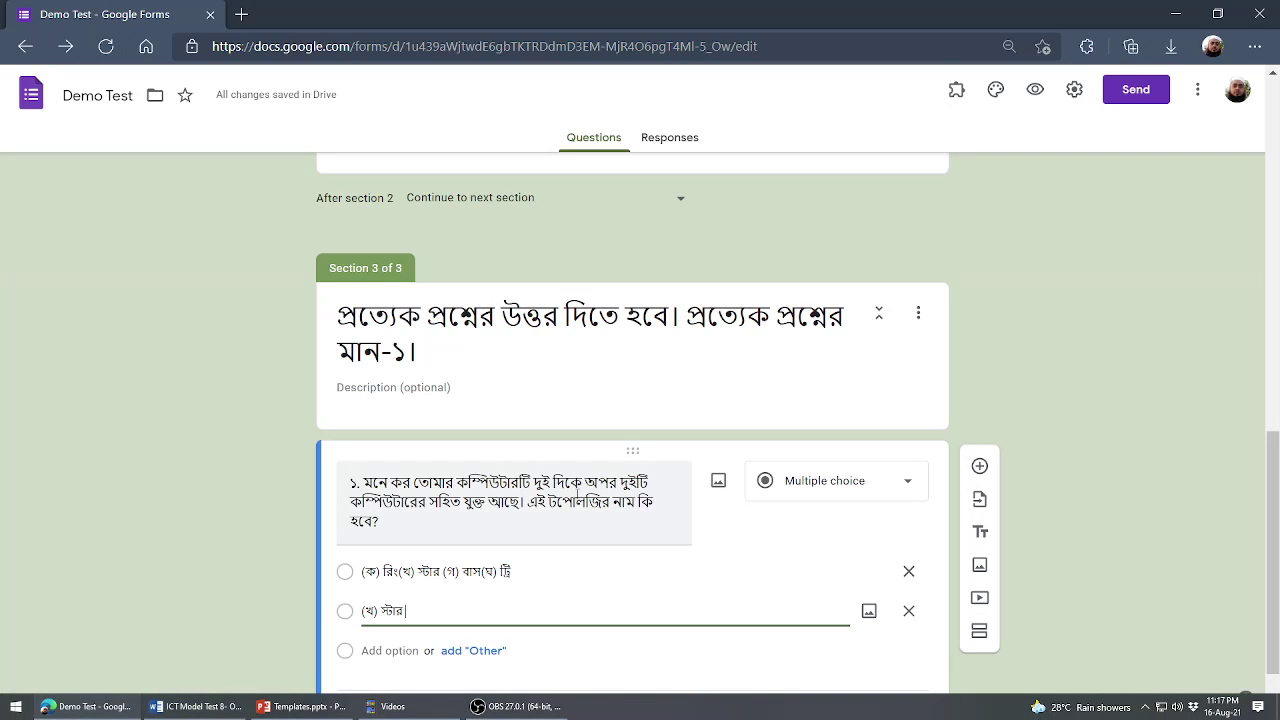
Replace the first answer option with the four copied option lines and delete the leftover duplicate "(খ) স্টার" option.
{"action": "left_click", "coordinate": [418, 576]}
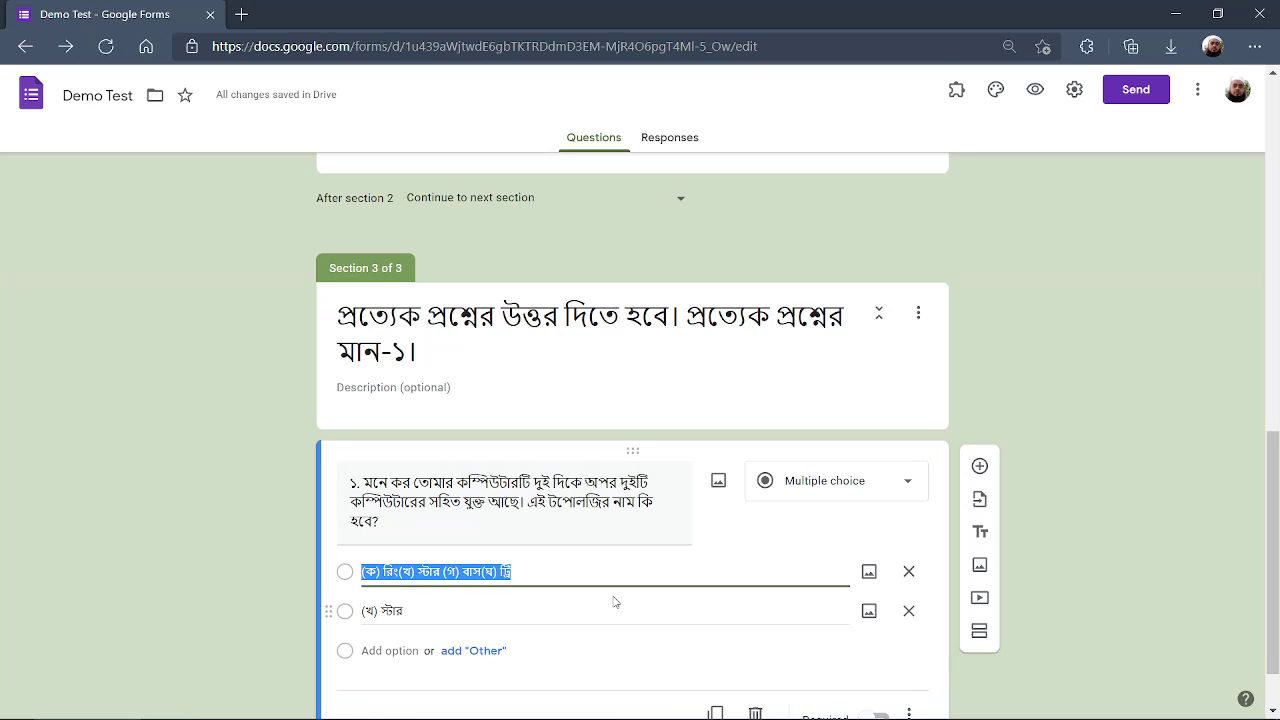
{"action": "key", "text": "ctrl+v"}
{"action": "scroll", "coordinate": [631, 557], "scroll_direction": "down", "scroll_amount": 2}
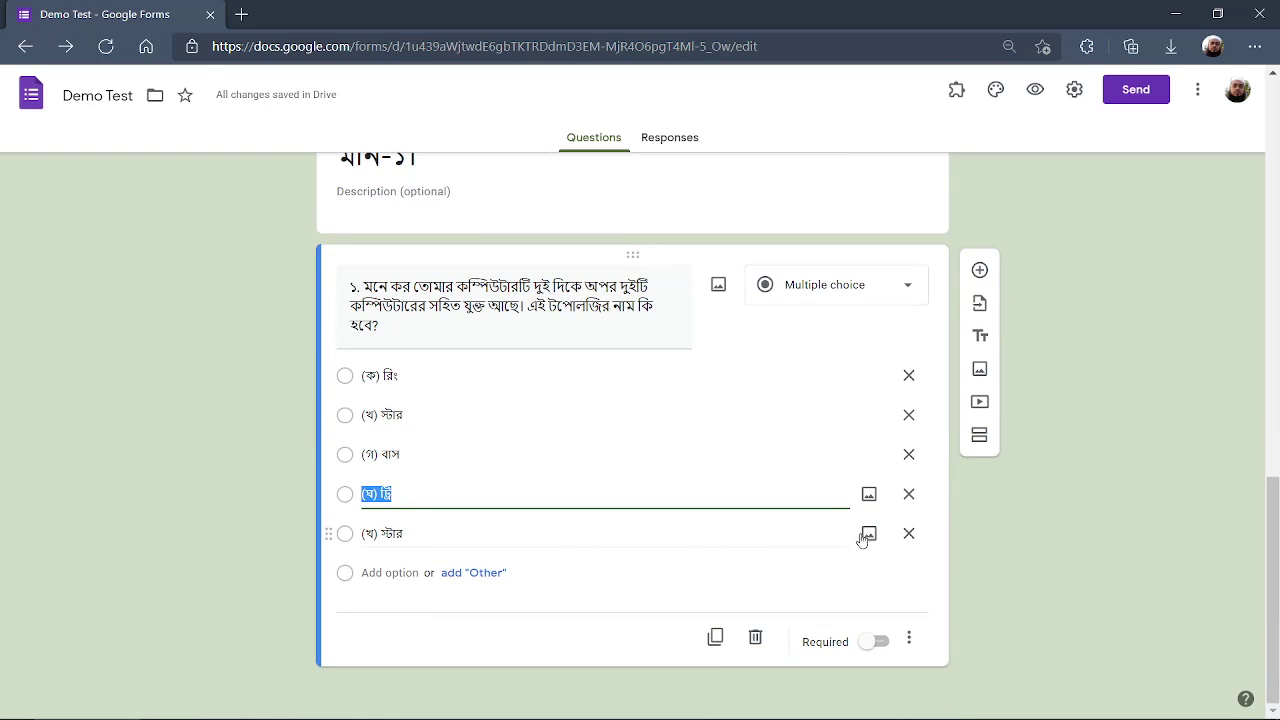
{"action": "left_click", "coordinate": [908, 533]}
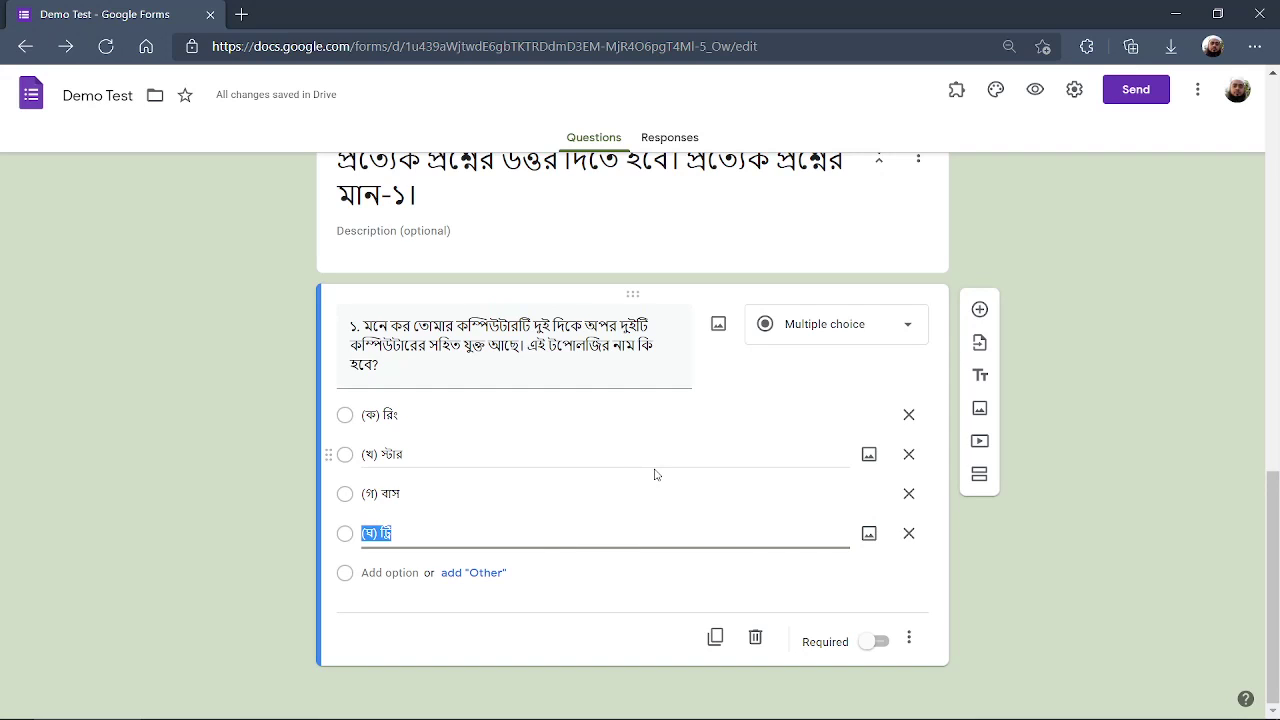
{"action": "left_click", "coordinate": [1065, 555]}
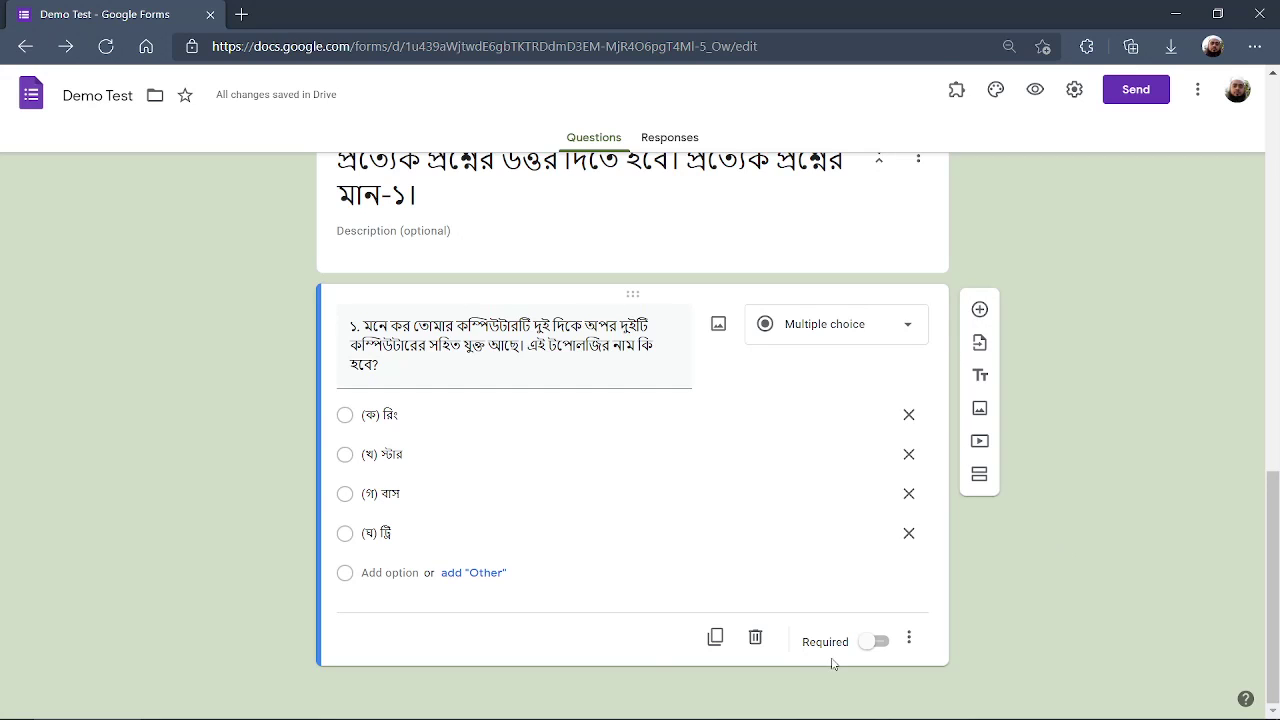
{"action": "left_click", "coordinate": [903, 329]}
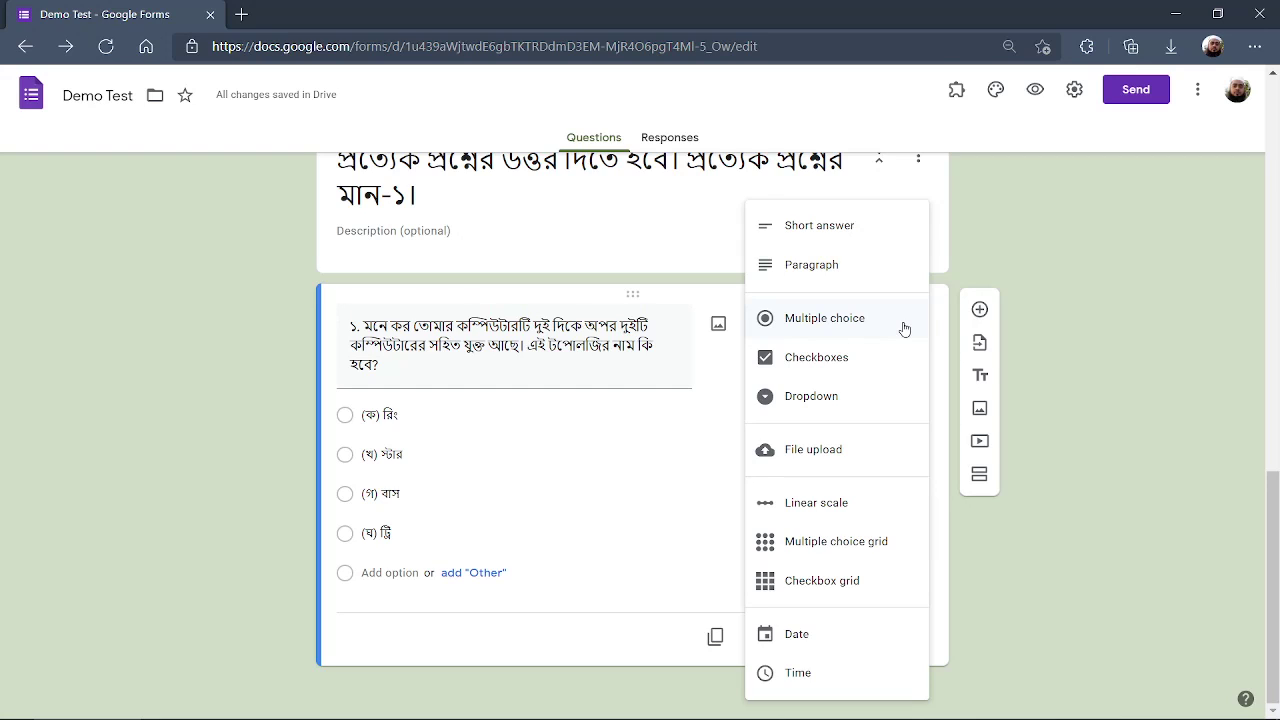
{"action": "left_click", "coordinate": [986, 605]}
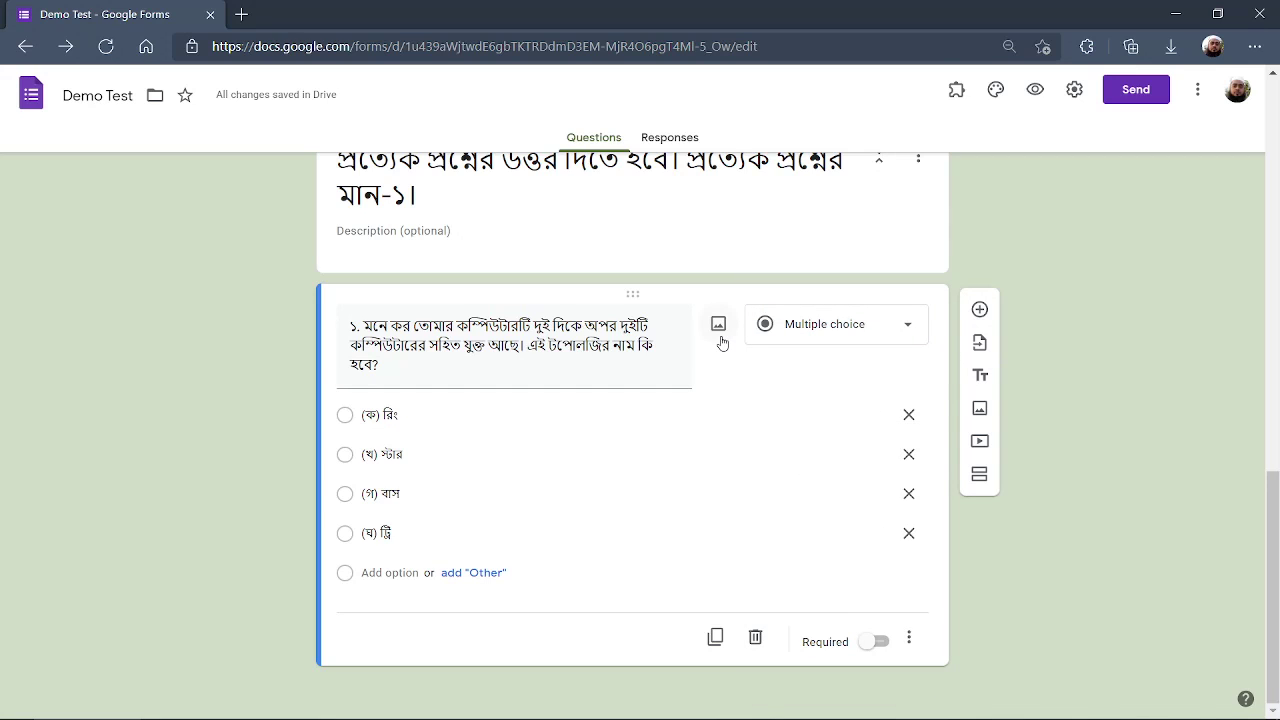
Turn on shuffled option order for question ১ and make the question required.
{"action": "left_click", "coordinate": [911, 639]}
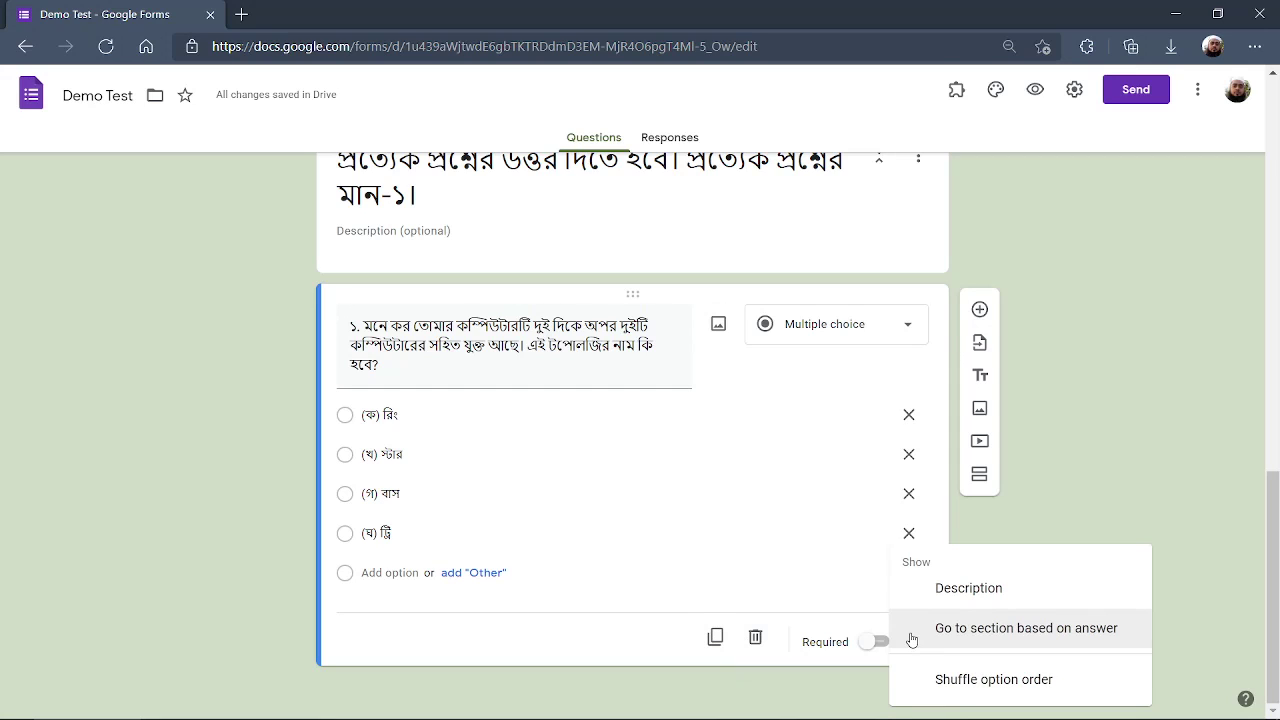
{"action": "left_click", "coordinate": [974, 686]}
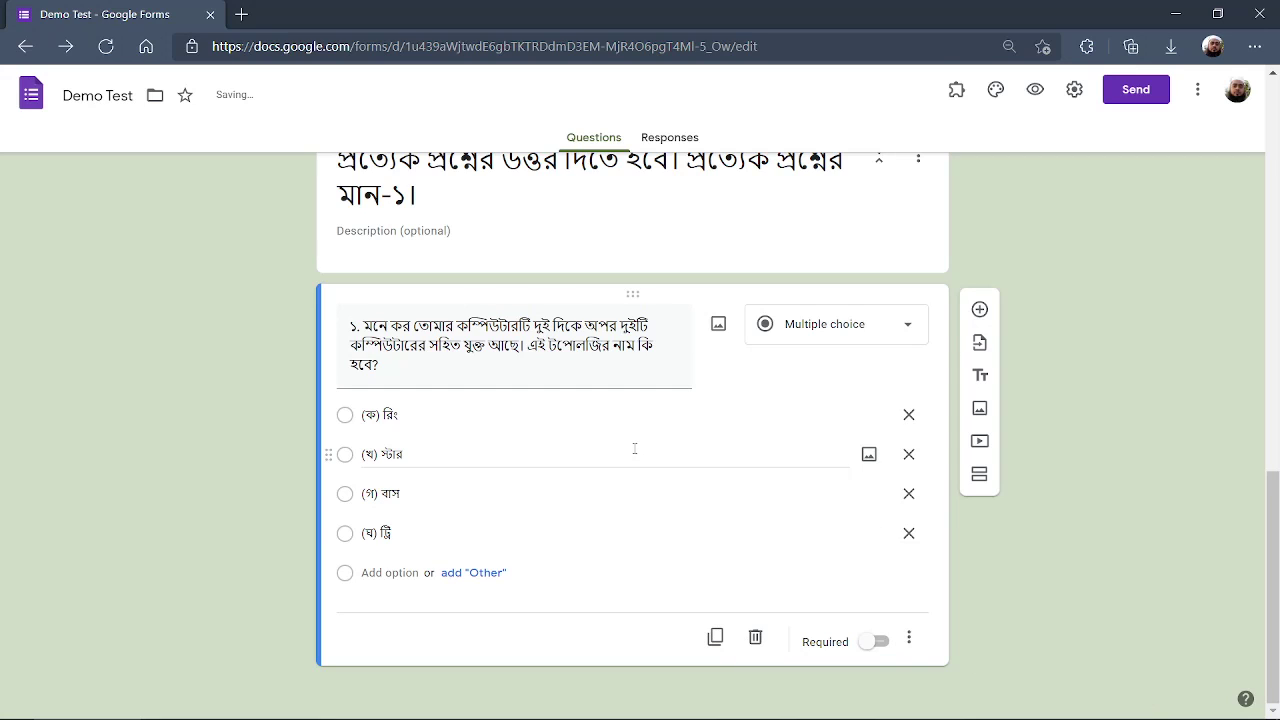
{"action": "left_click", "coordinate": [877, 642]}
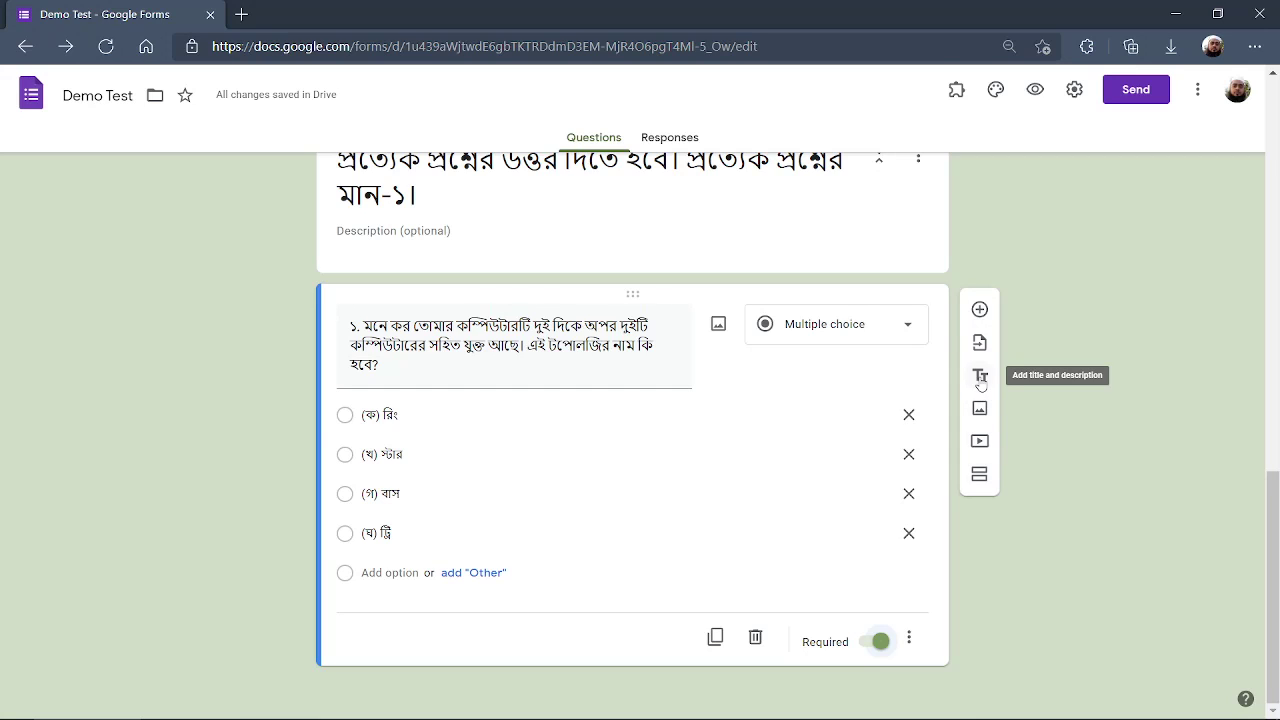
Add a blank question below question ১, then switch to the Word document and copy question ১৩ without its options.
{"action": "left_click", "coordinate": [979, 312]}
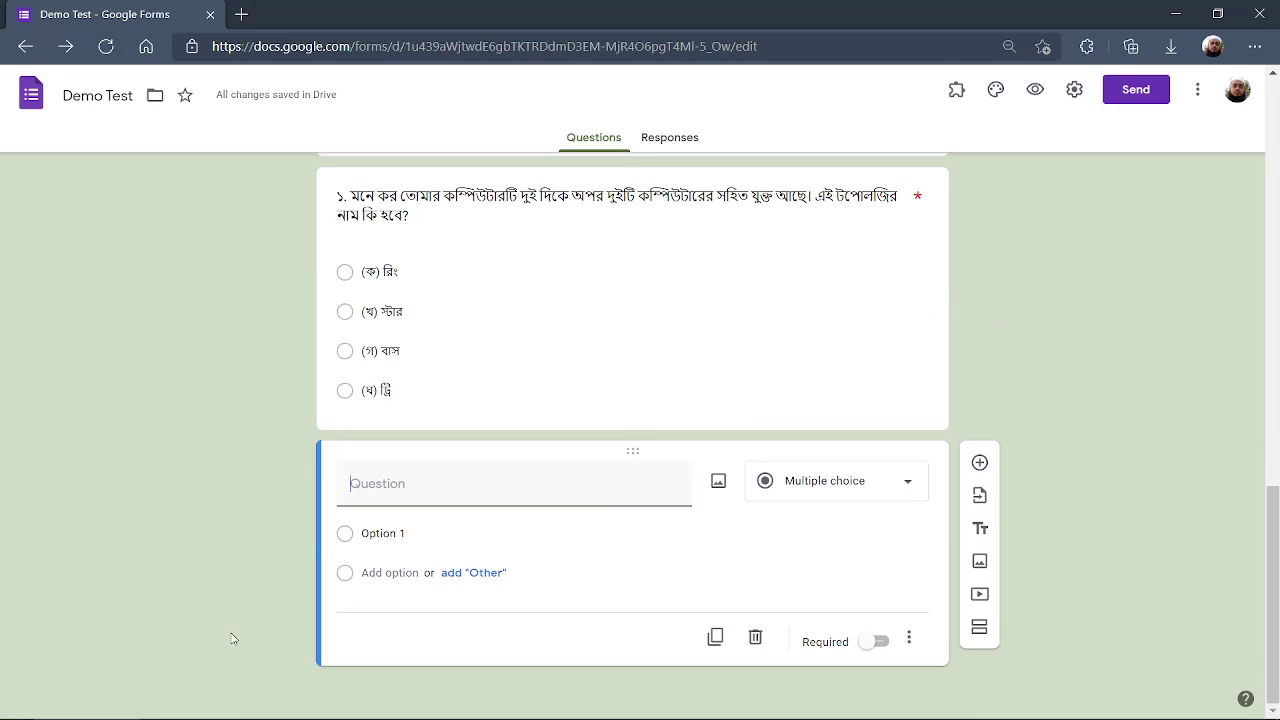
{"action": "left_click", "coordinate": [195, 715]}
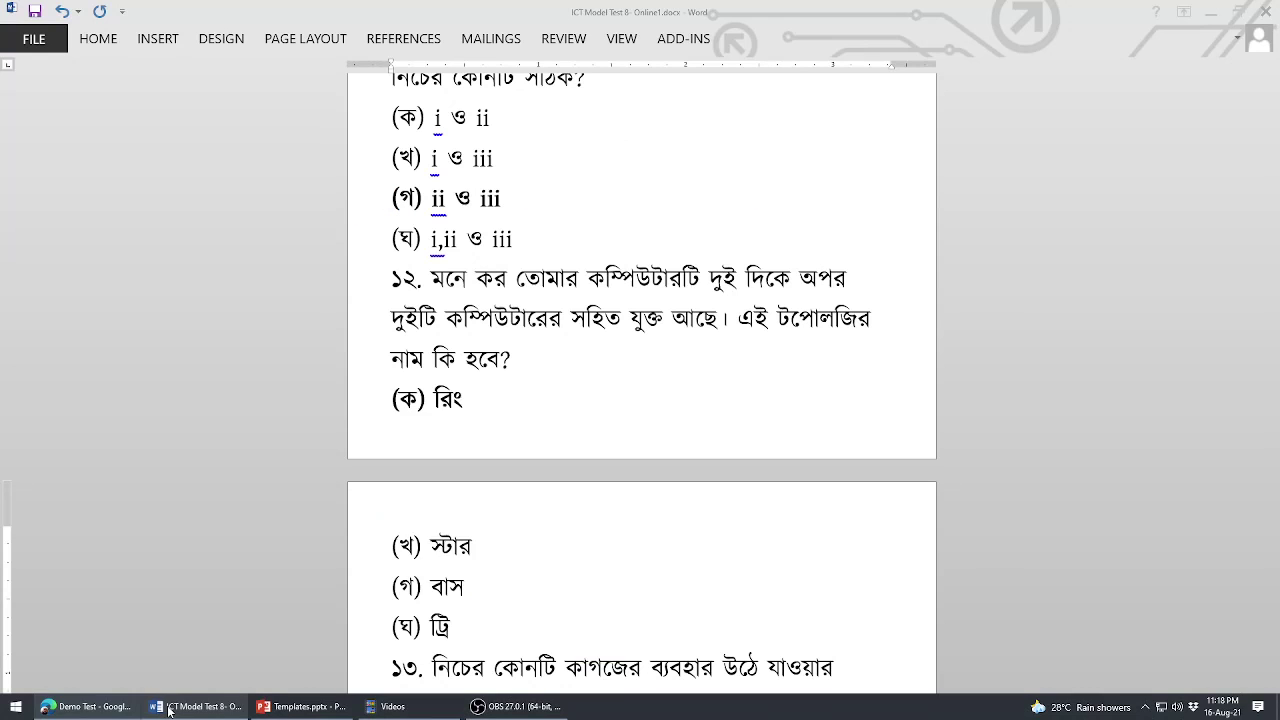
{"action": "scroll", "coordinate": [569, 444], "scroll_direction": "up", "scroll_amount": 3}
{"action": "scroll", "coordinate": [569, 444], "scroll_direction": "down", "scroll_amount": 7}
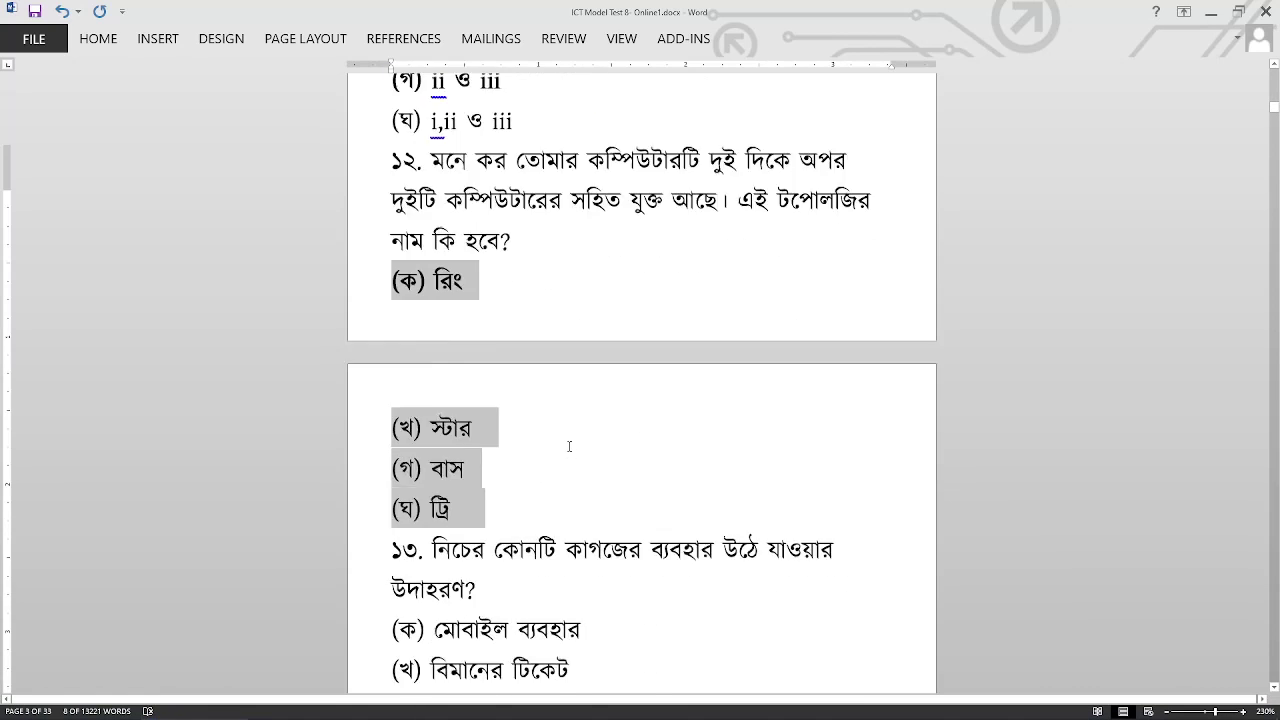
{"action": "scroll", "coordinate": [569, 446], "scroll_direction": "up", "scroll_amount": 3}
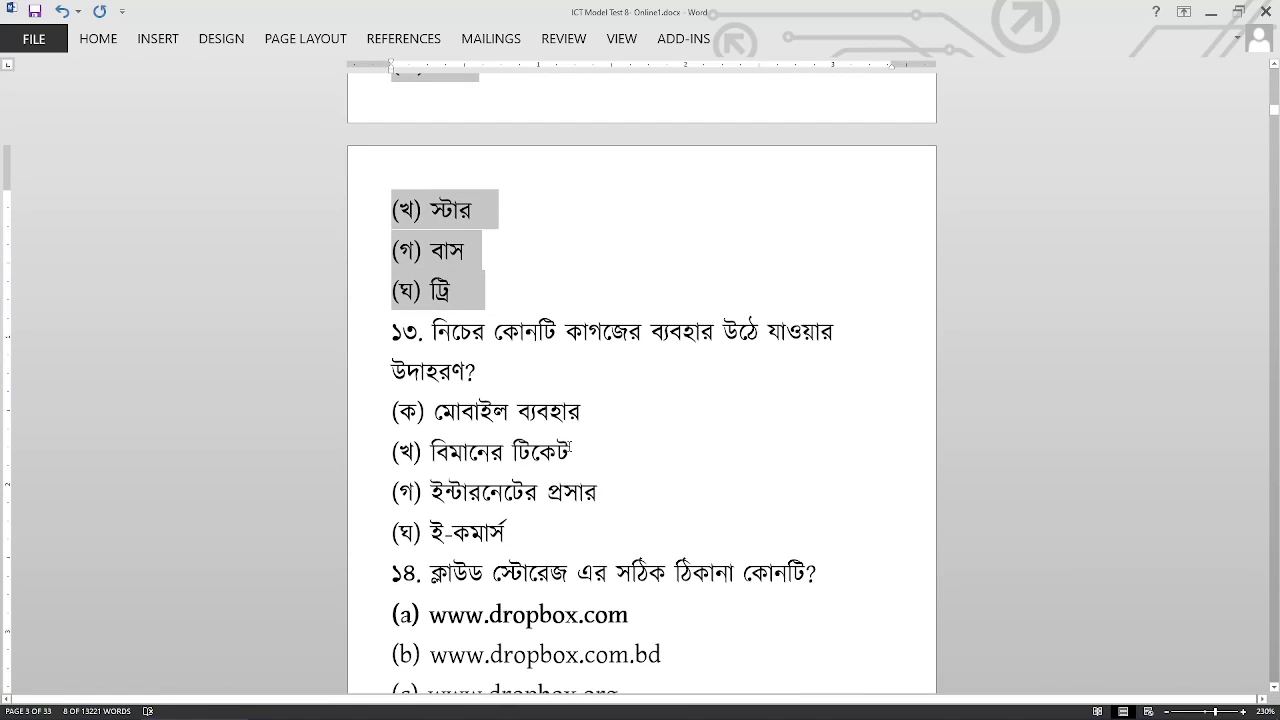
{"action": "left_click_drag", "start_coordinate": [390, 336], "coordinate": [496, 377]}
{"action": "key", "text": "ctrl+c"}
{"action": "right_click", "coordinate": [492, 374]}
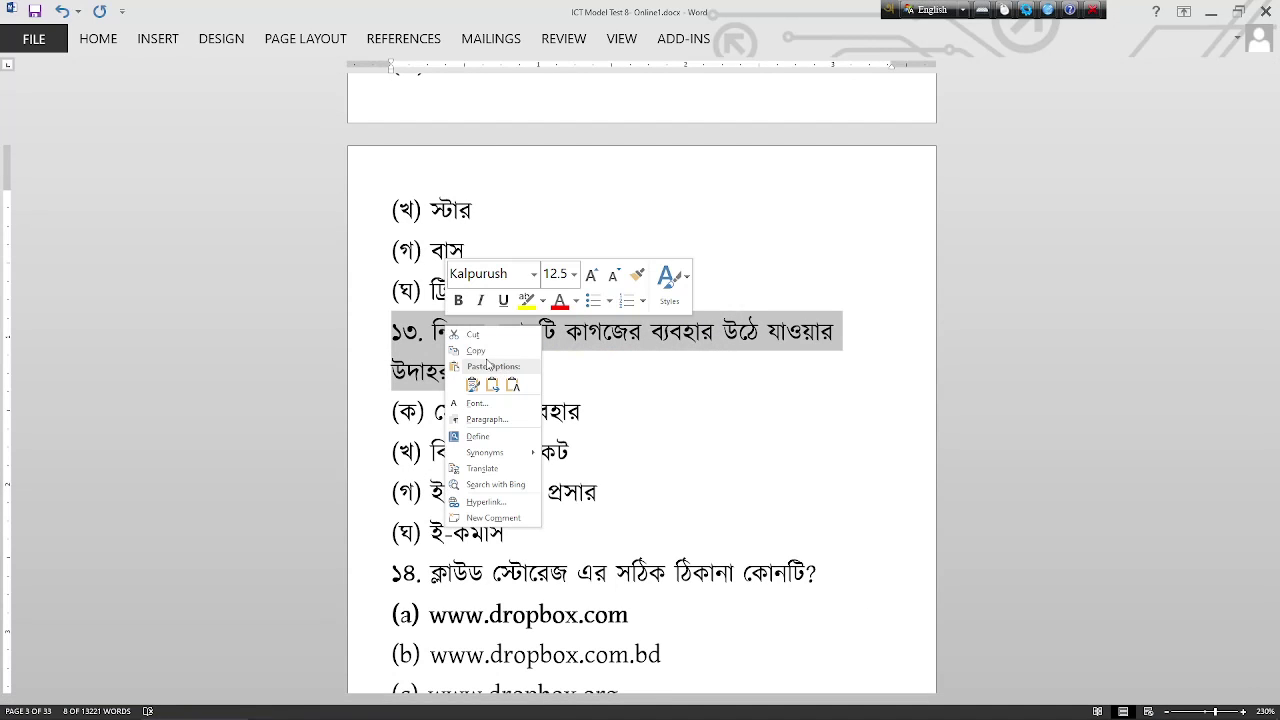
{"action": "left_click", "coordinate": [485, 351]}
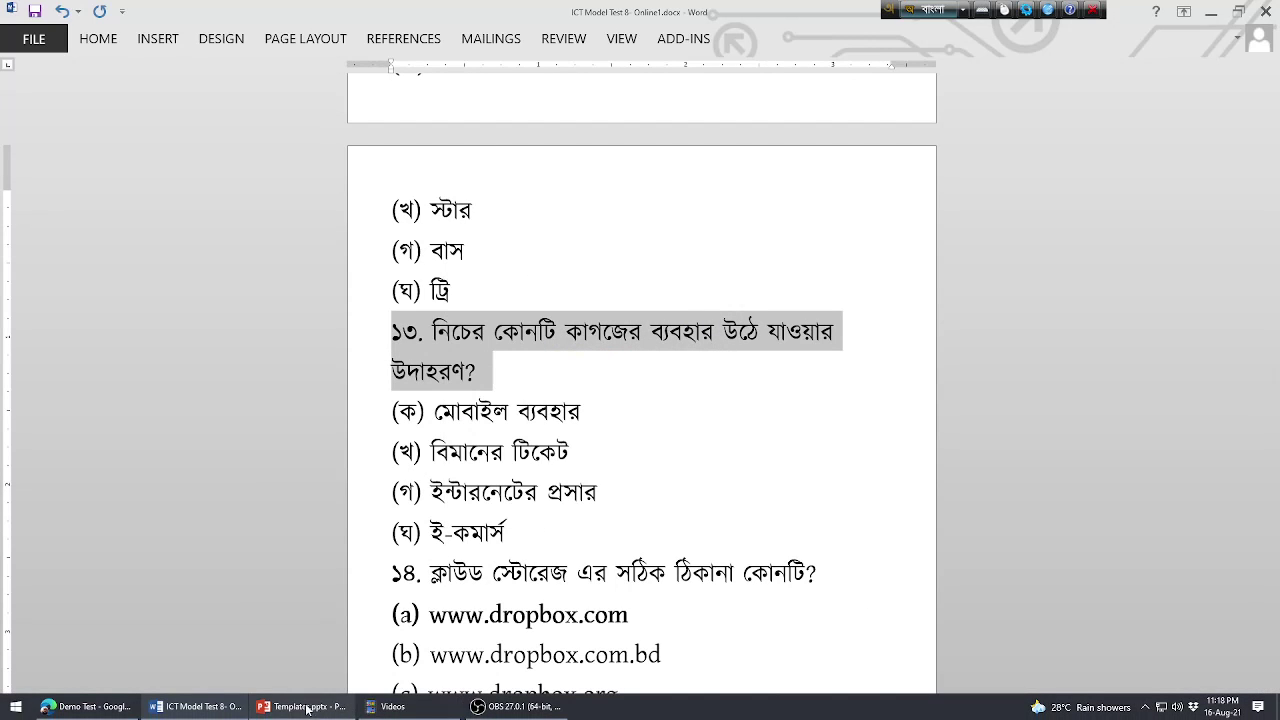
Return to the form, paste the copied question ১৩ into the blank question, and renumber it as ২.
{"action": "left_click", "coordinate": [90, 707]}
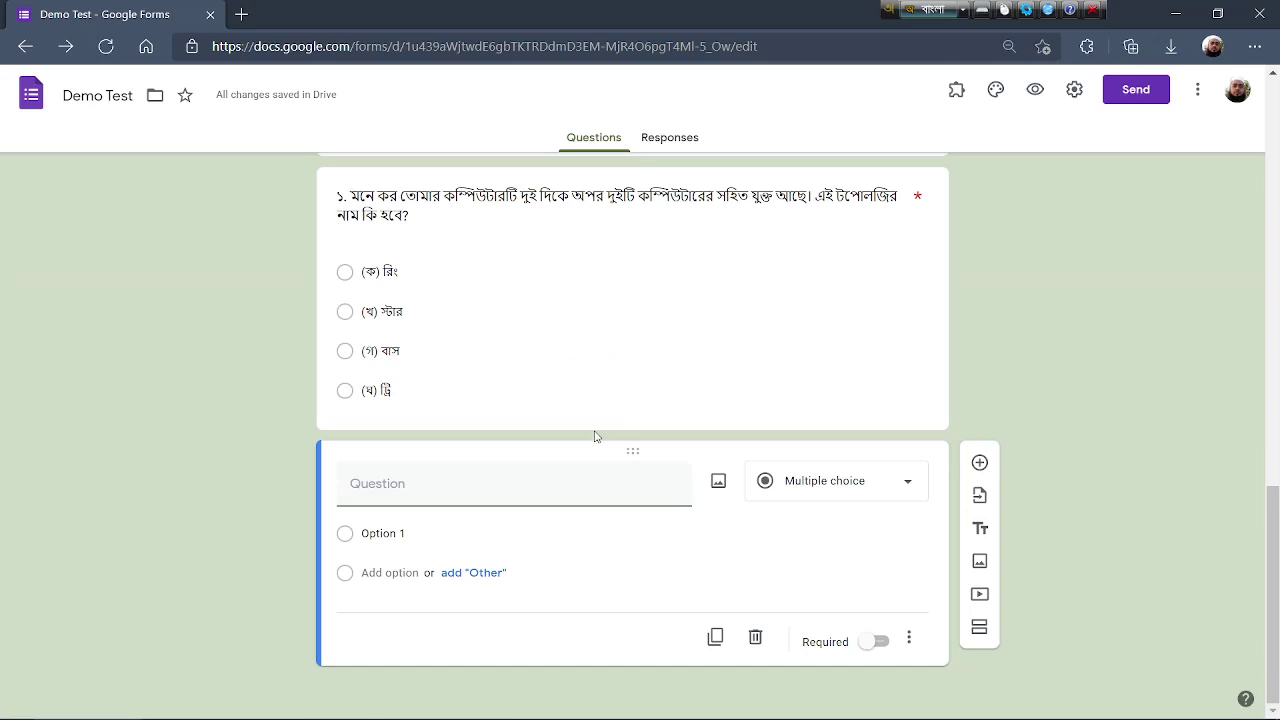
{"action": "key", "text": "ctrl+v"}
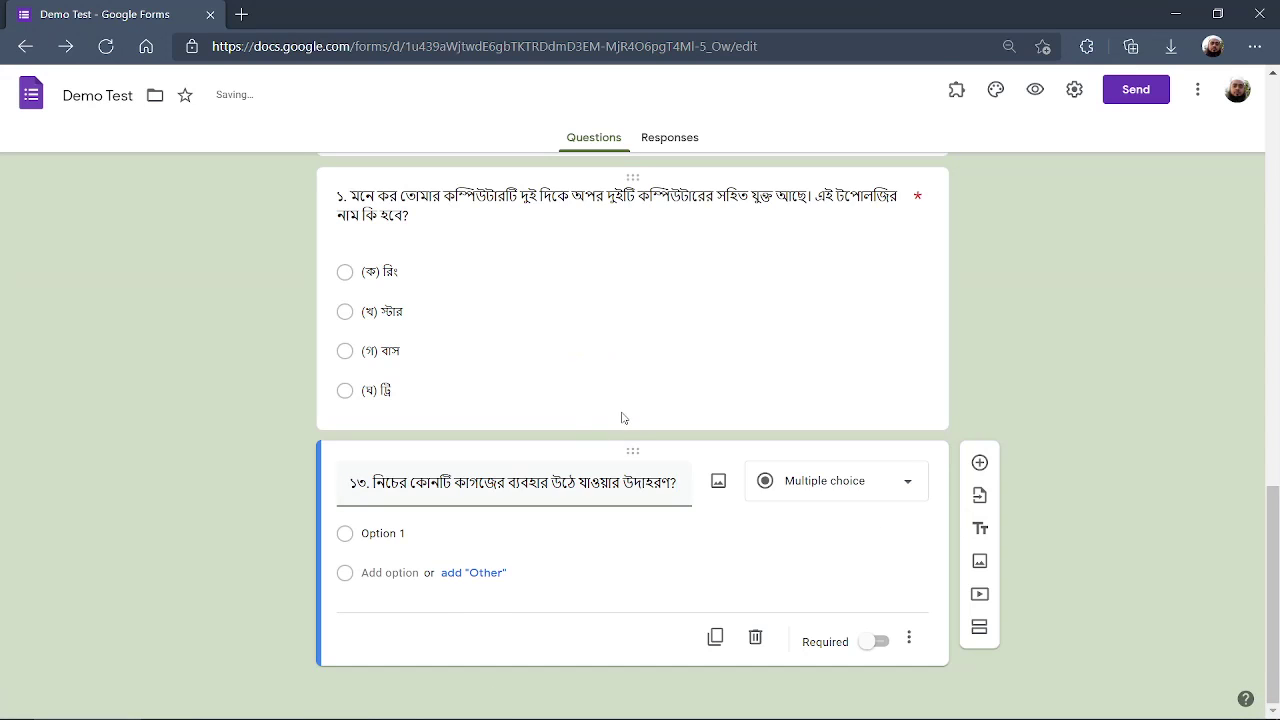
{"action": "key", "text": "Home"}
{"action": "key", "text": "Delete"}
{"action": "key", "text": "Delete"}
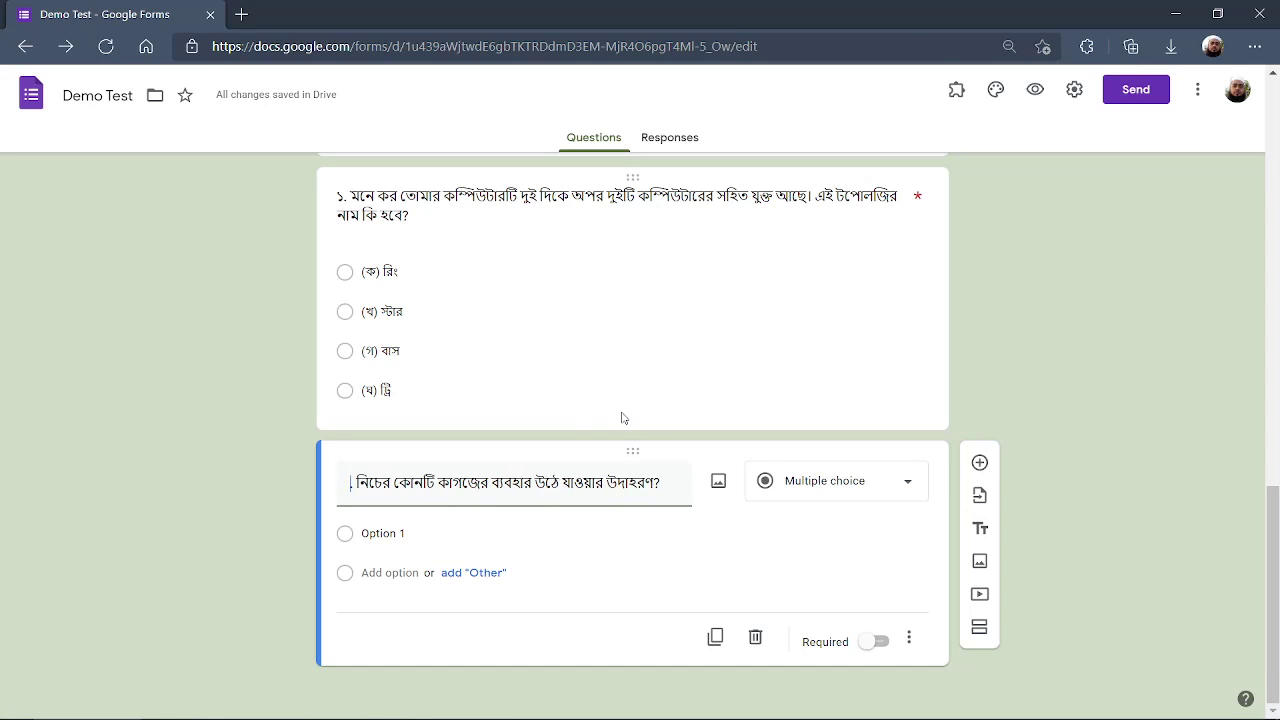
{"action": "type", "text": "২"}
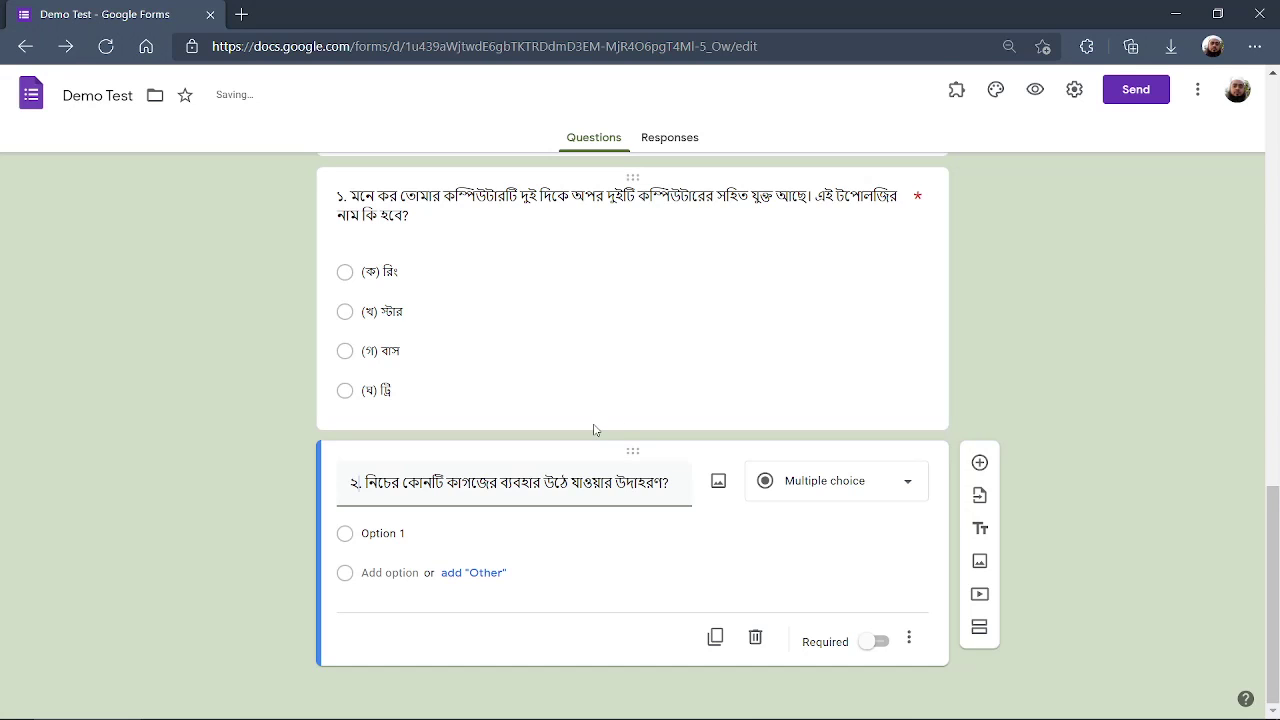
Switch to the Word document, copy only the four option lines (ক) to (ঘ) of question ১৩, and return to the form.
{"action": "mouse_move", "coordinate": [245, 712]}
{"action": "left_click", "coordinate": [200, 707]}
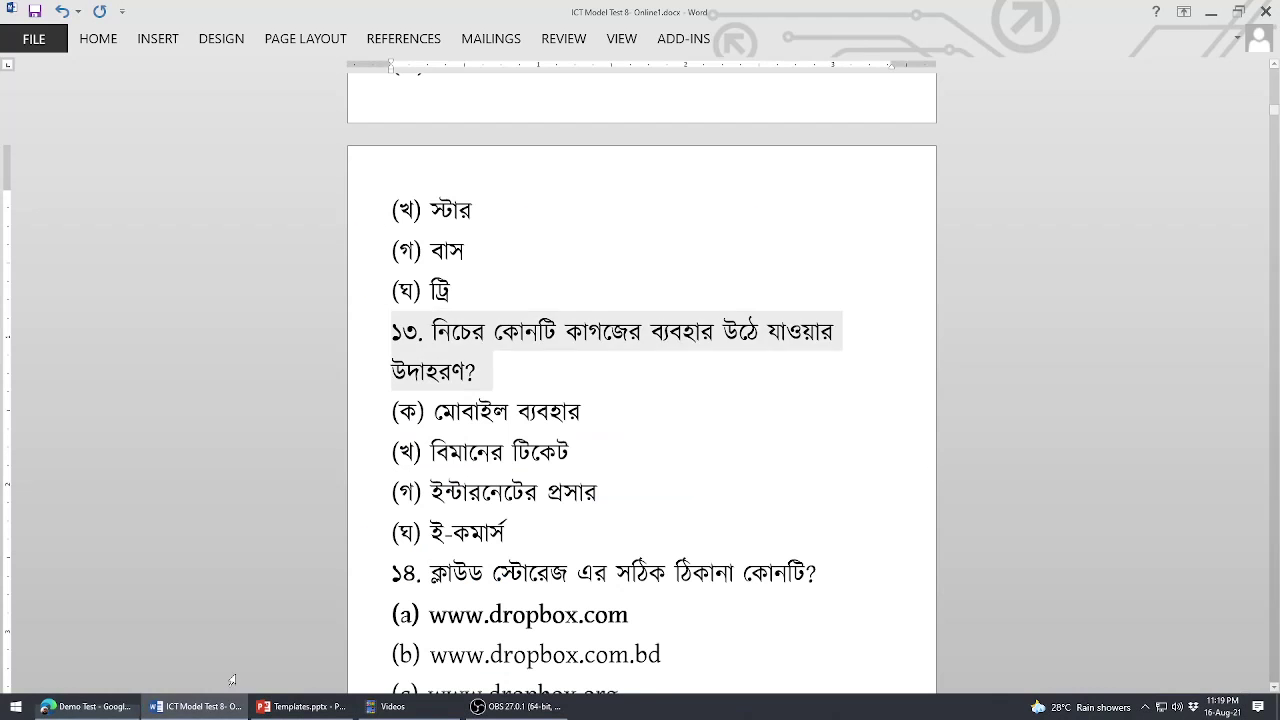
{"action": "left_click", "coordinate": [517, 411]}
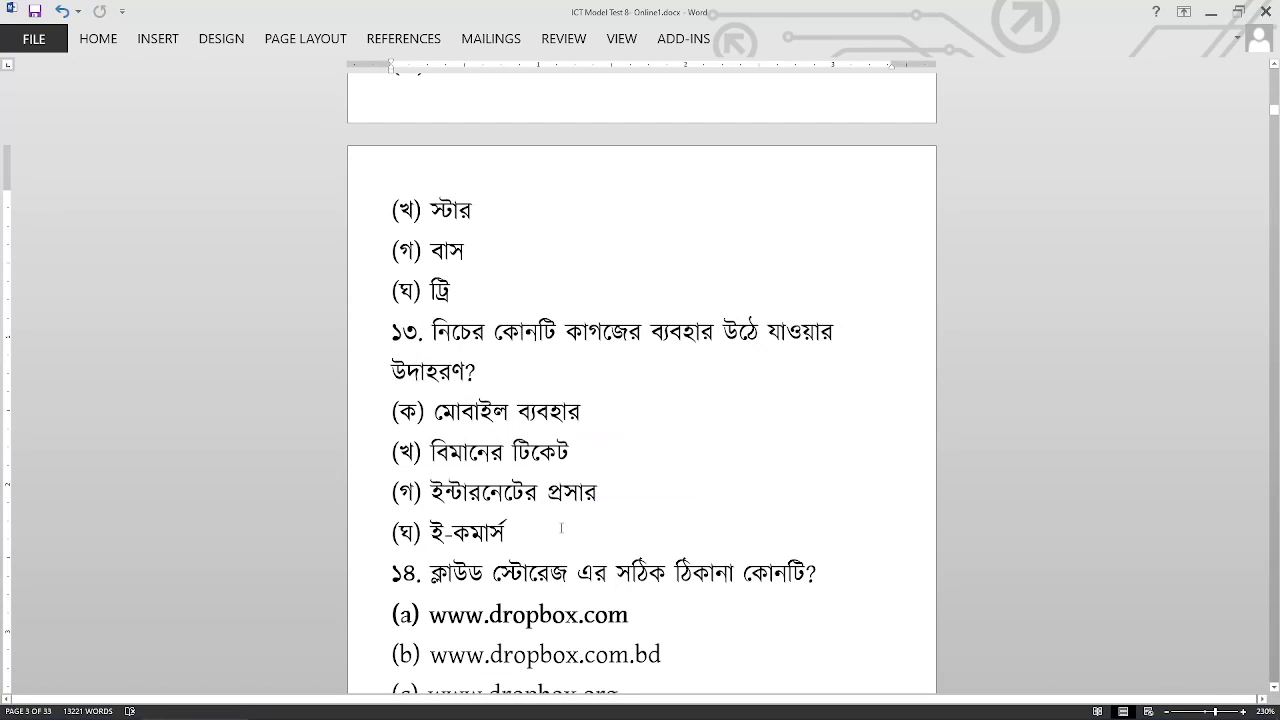
{"action": "key", "text": "Home"}
{"action": "key", "text": "shift+Down"}
{"action": "key", "text": "shift+Down"}
{"action": "key", "text": "shift+Down"}
{"action": "key", "text": "shift+Down"}
{"action": "key", "text": "ctrl+c"}
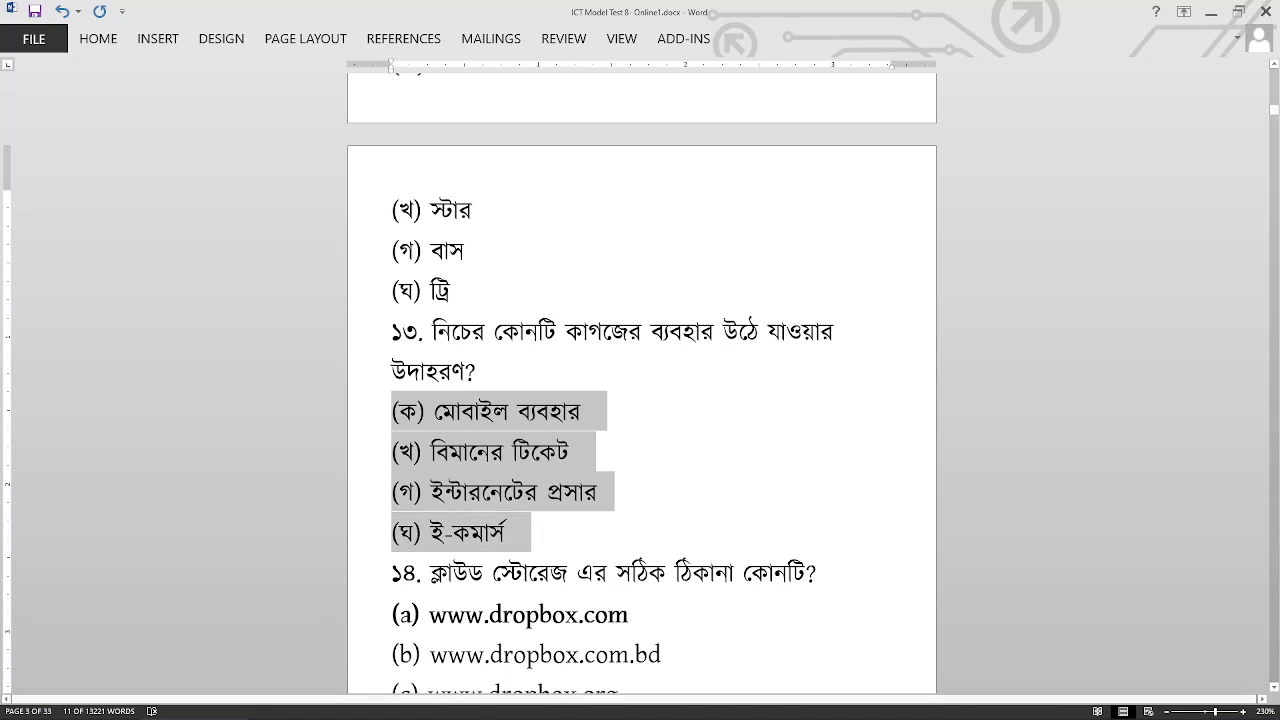
{"action": "mouse_move", "coordinate": [236, 712]}
{"action": "left_click", "coordinate": [95, 707]}
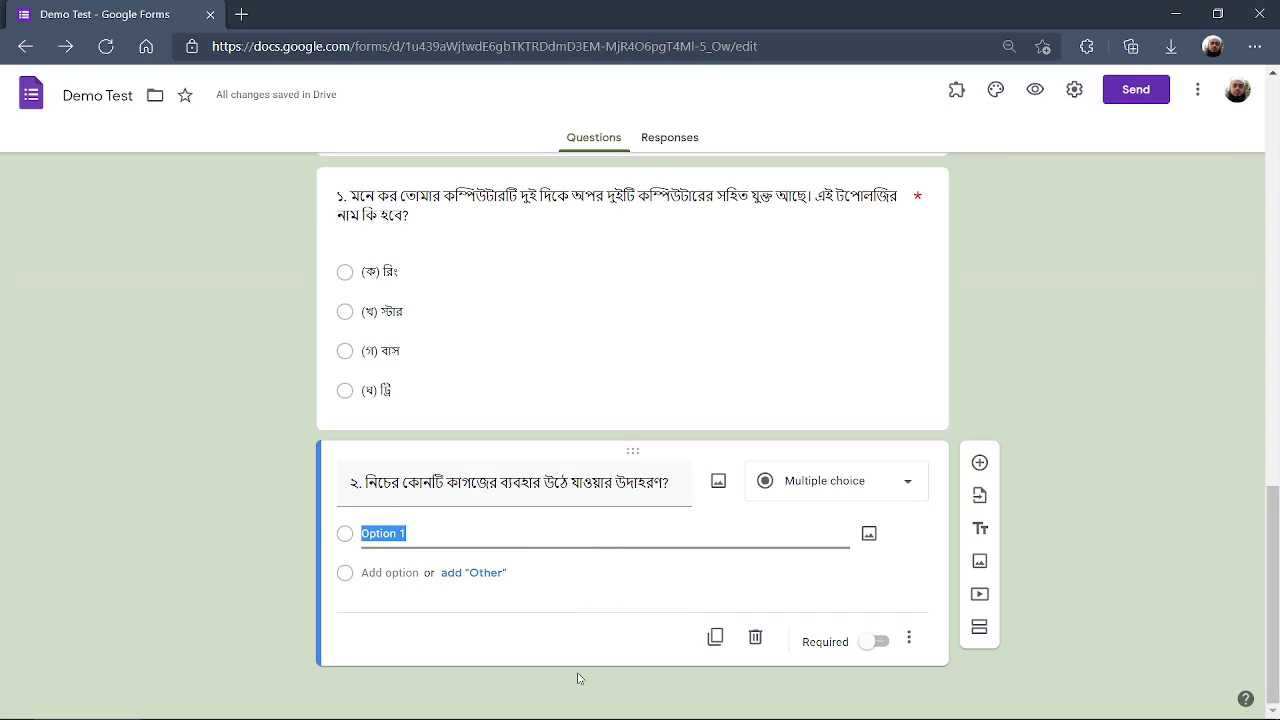
Replace the first answer option of question ২ with the four copied option lines and make the question required.
{"action": "key", "text": "ctrl+v"}
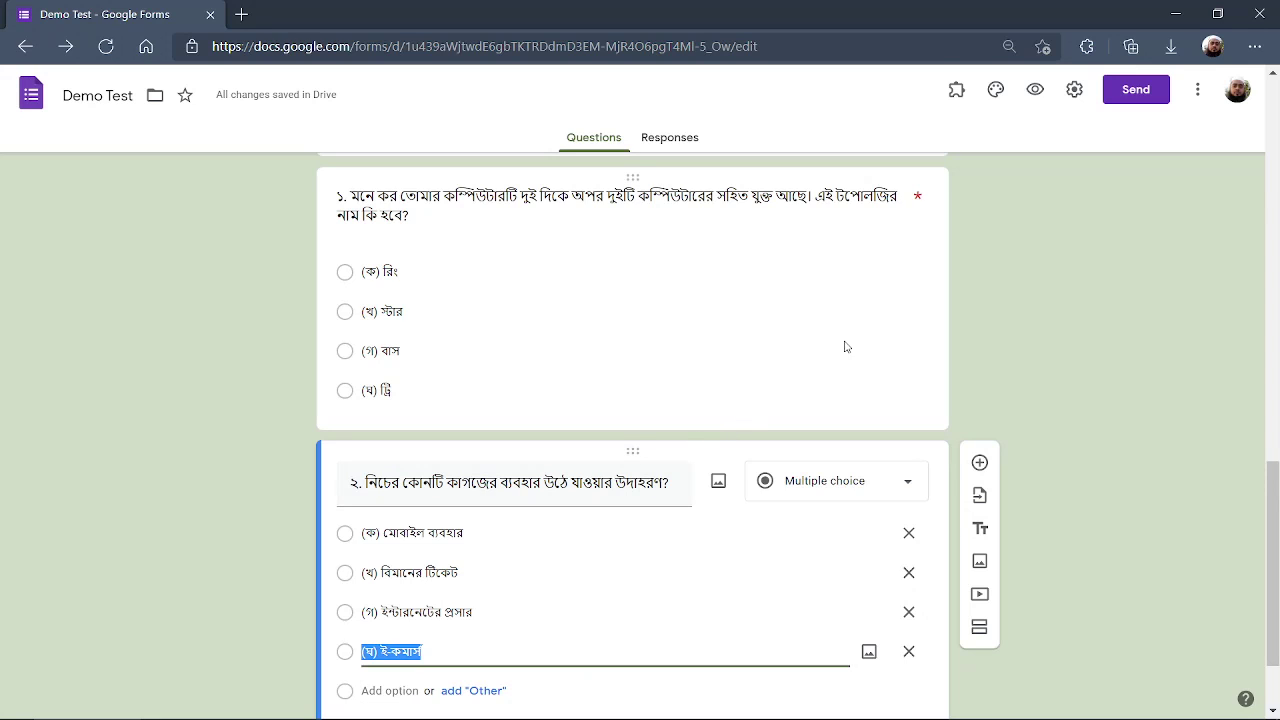
{"action": "left_click", "coordinate": [908, 483]}
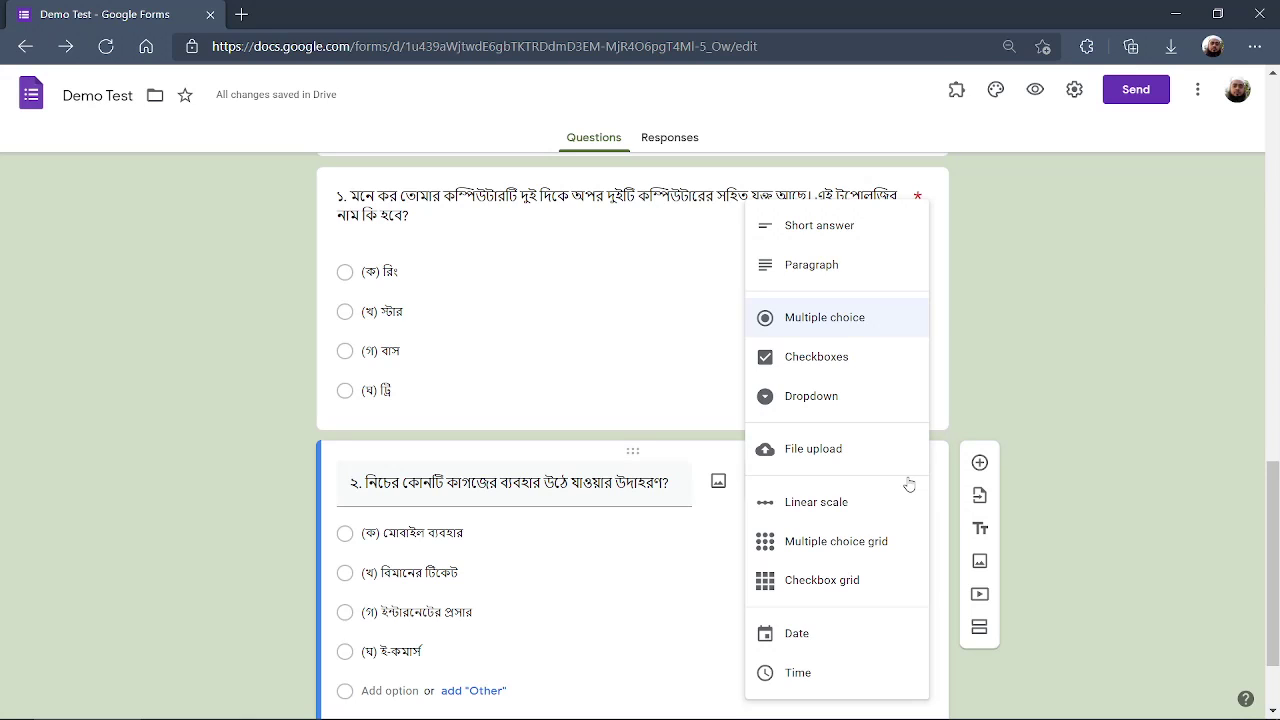
{"action": "left_click", "coordinate": [956, 409]}
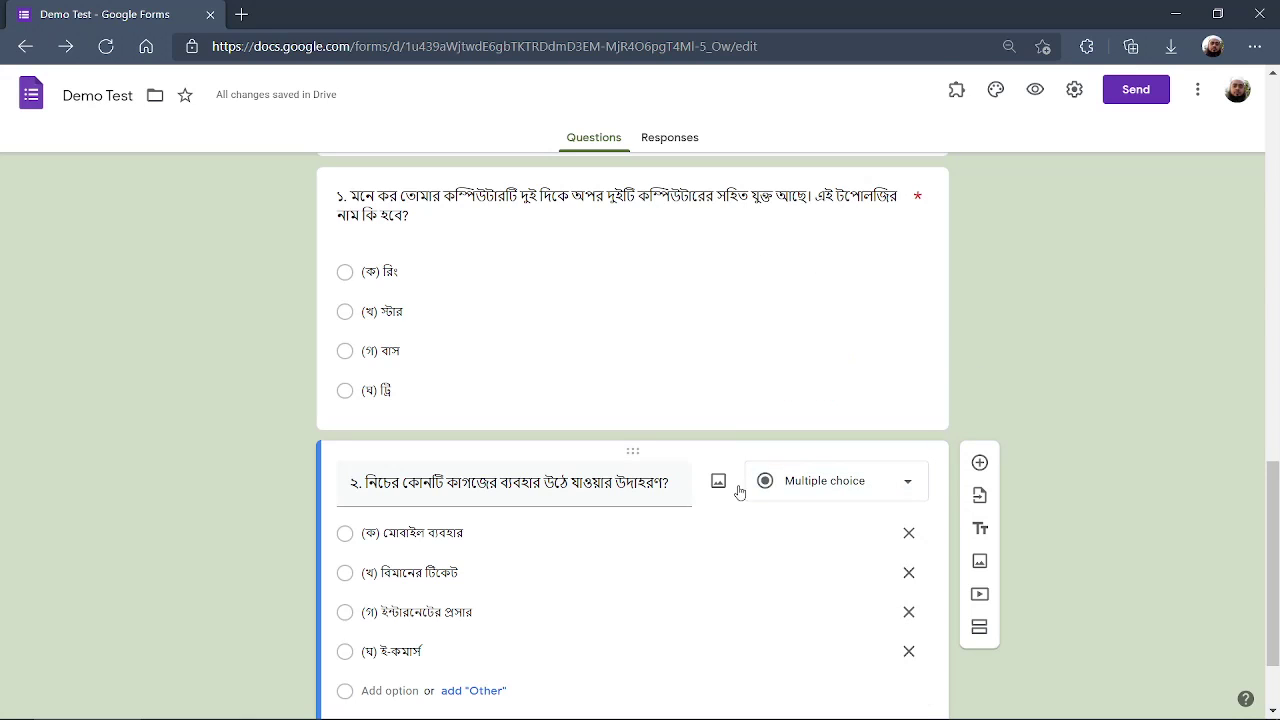
{"action": "scroll", "coordinate": [654, 528], "scroll_direction": "down", "scroll_amount": 1}
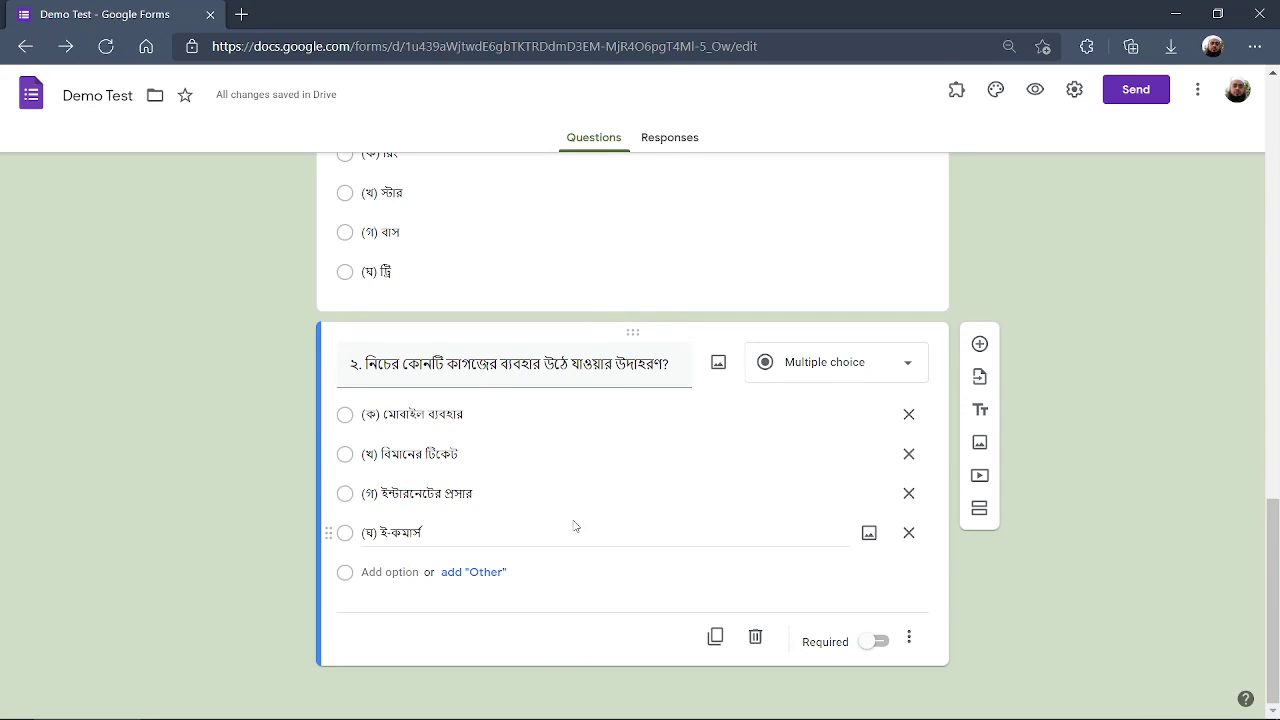
{"action": "left_click", "coordinate": [883, 646]}
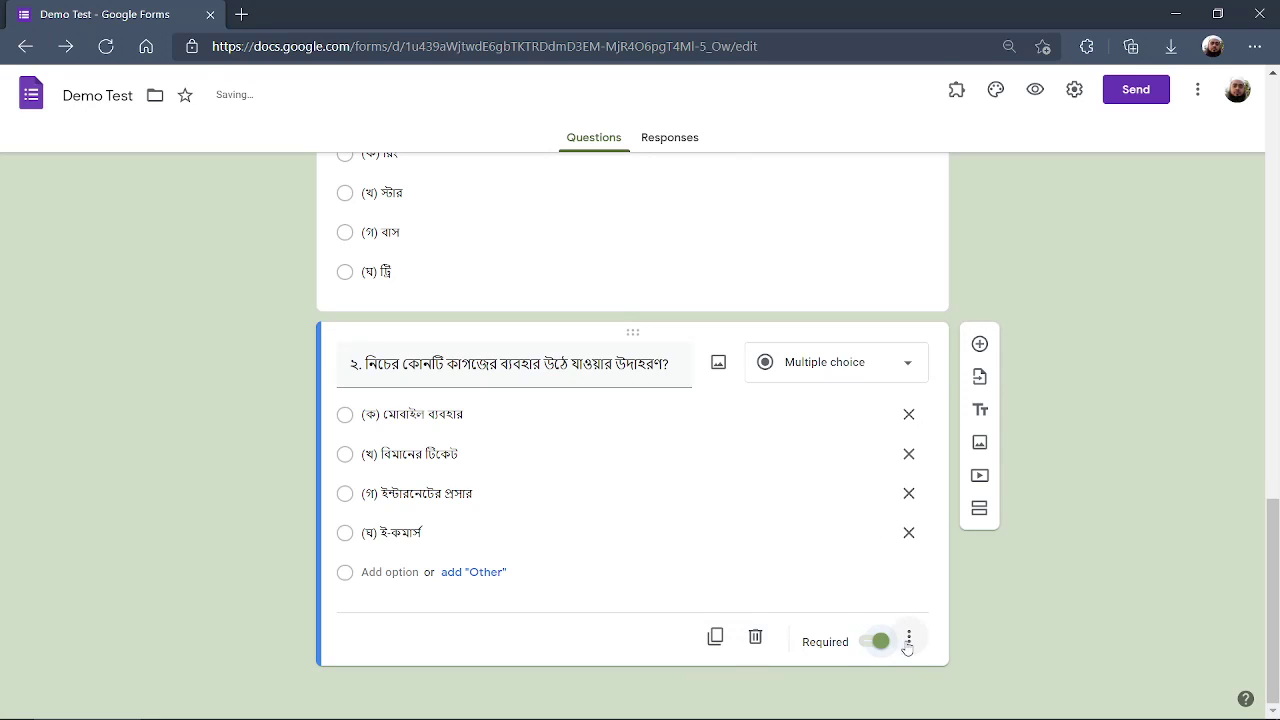
Turn on section navigation based on answer for question ২ and view the destinations available for option (গ).
{"action": "left_click", "coordinate": [909, 640]}
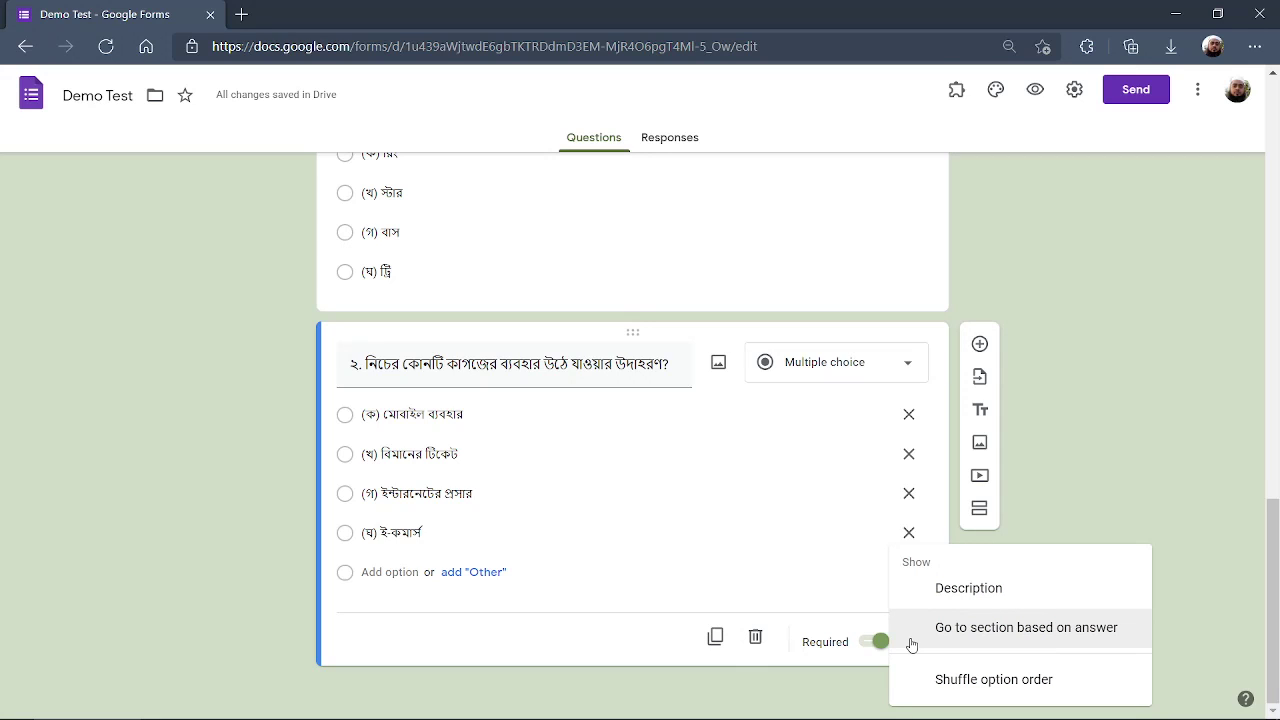
{"action": "left_click", "coordinate": [1088, 632]}
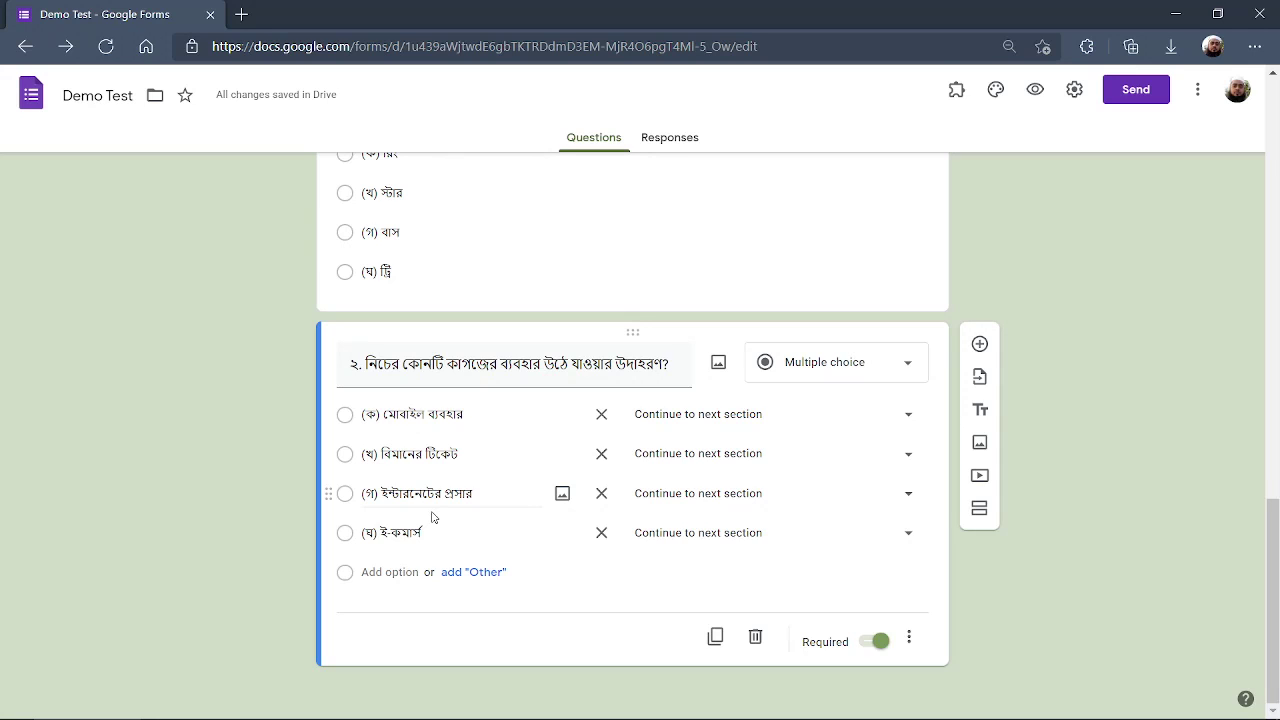
{"action": "left_click", "coordinate": [908, 495]}
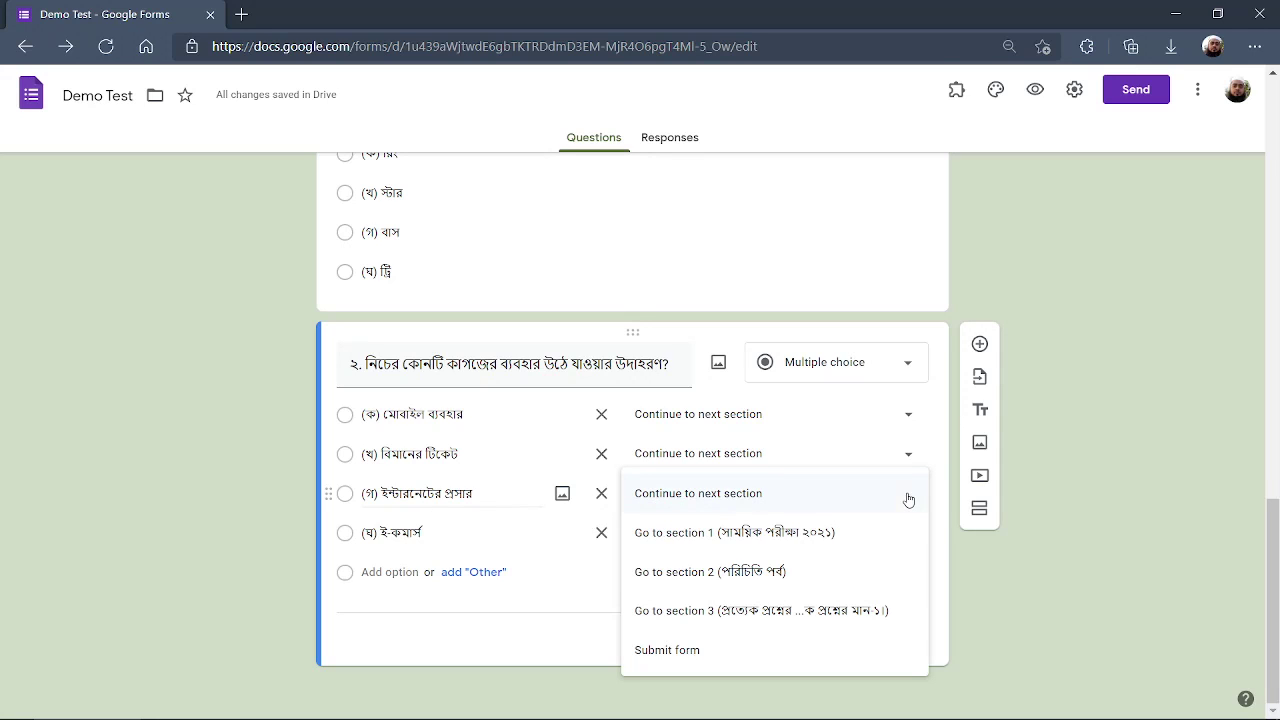
{"action": "left_click", "coordinate": [908, 497]}
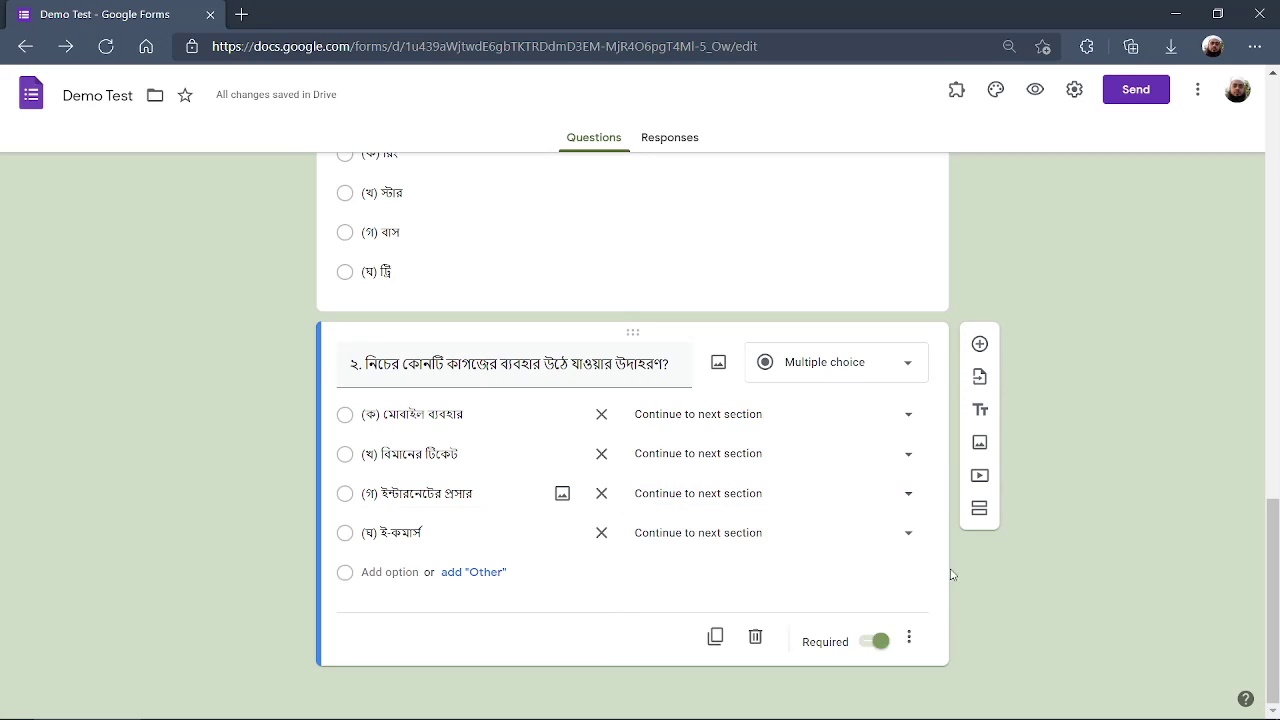
Delete the option "(ক) মোবাইল ব্যবহার" from question ২ and undo the deletion.
{"action": "left_click", "coordinate": [602, 418]}
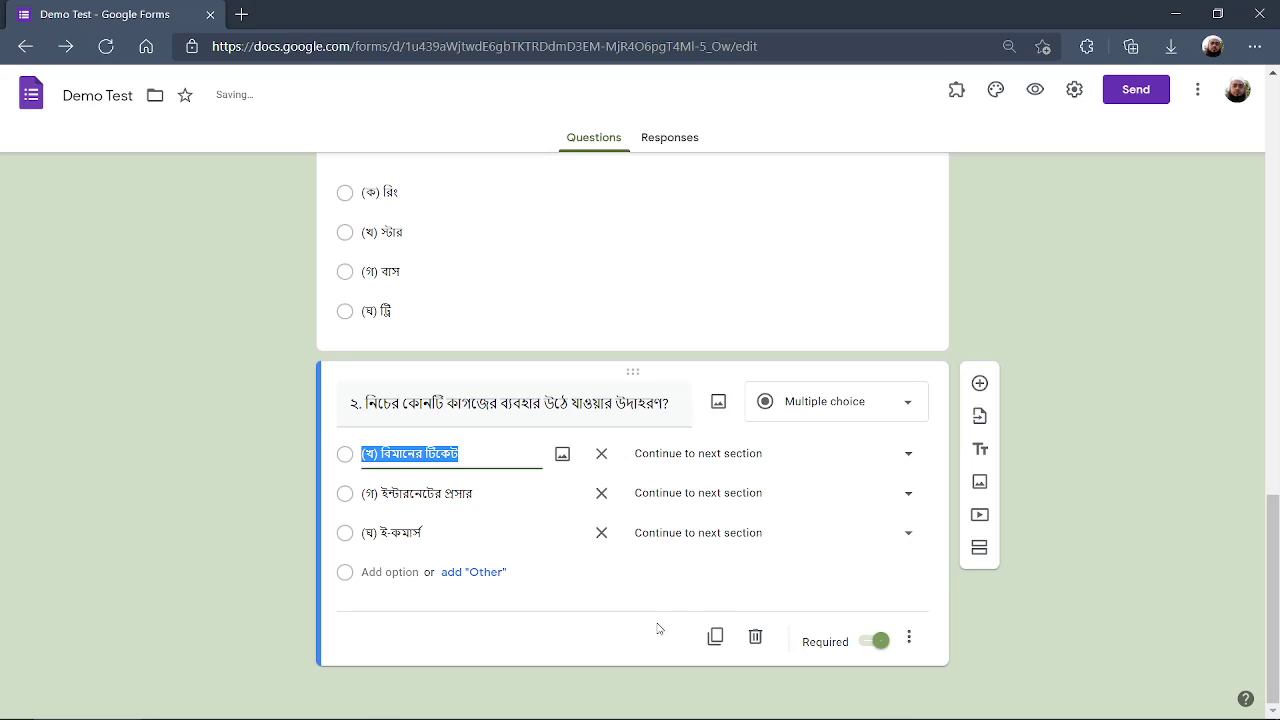
{"action": "key", "text": "ctrl+z"}
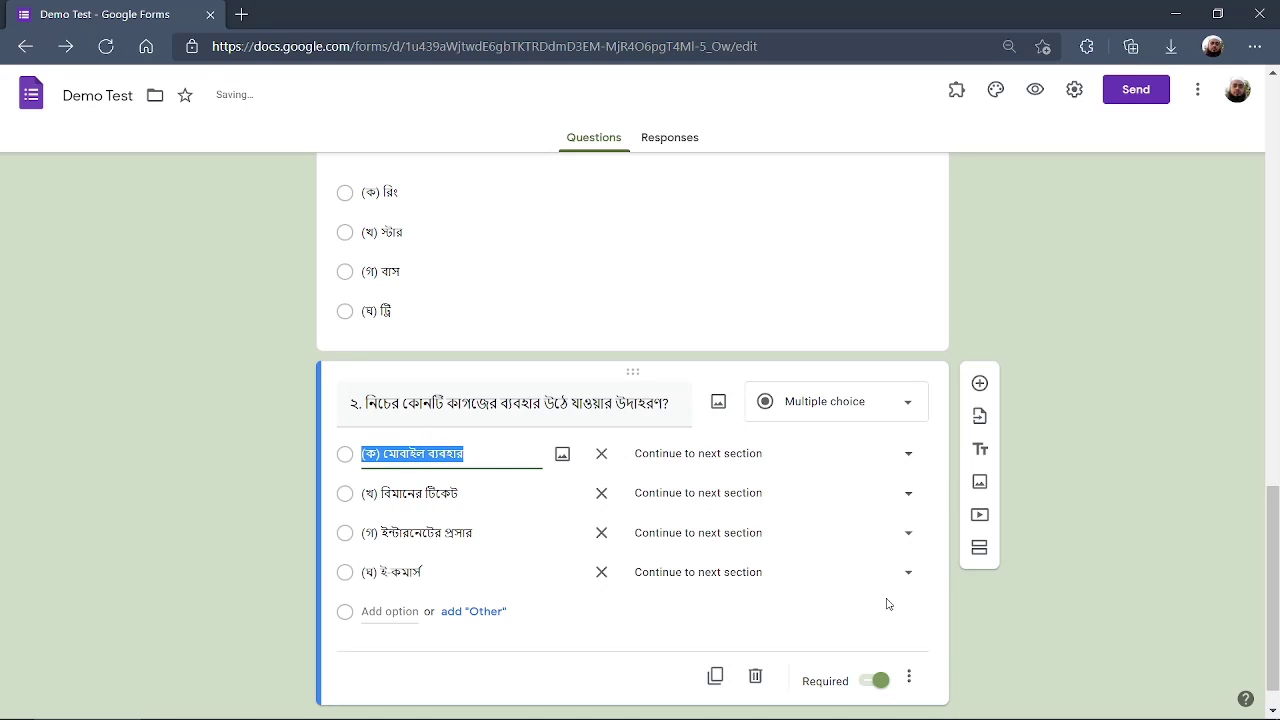
{"action": "left_click", "coordinate": [1017, 624]}
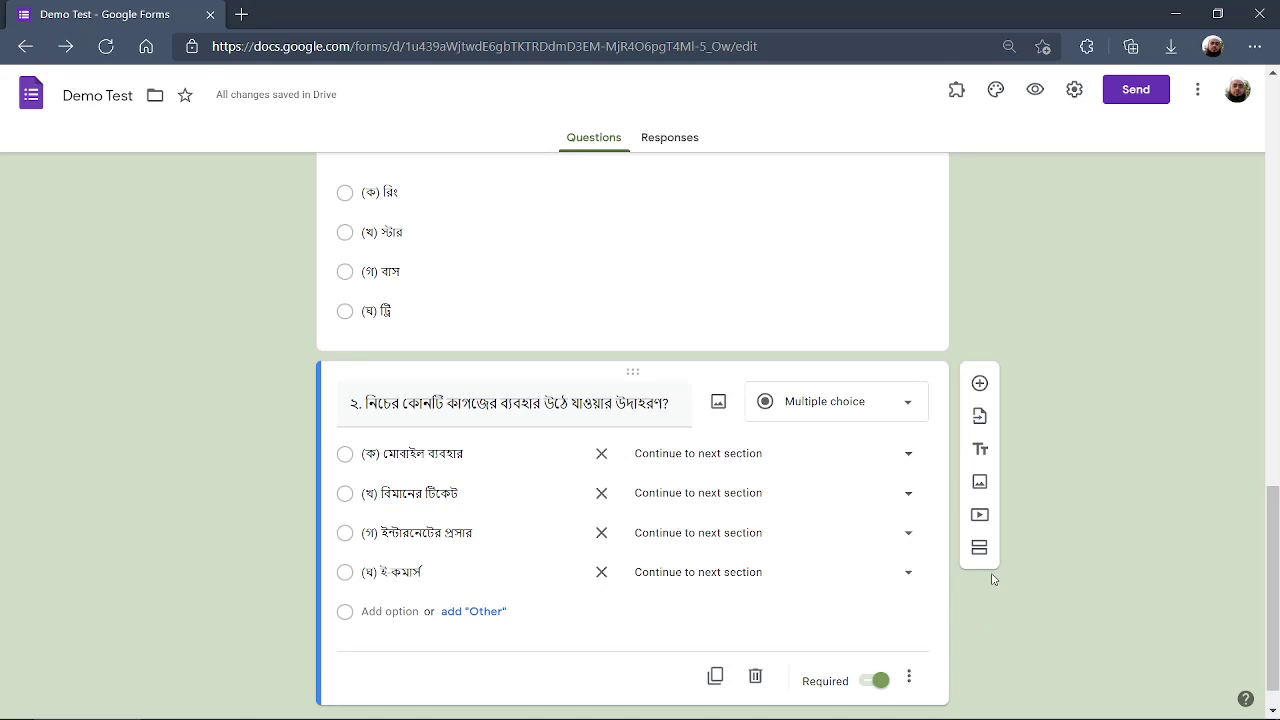
Turn off section navigation based on answer for question ২.
{"action": "left_click", "coordinate": [911, 678]}
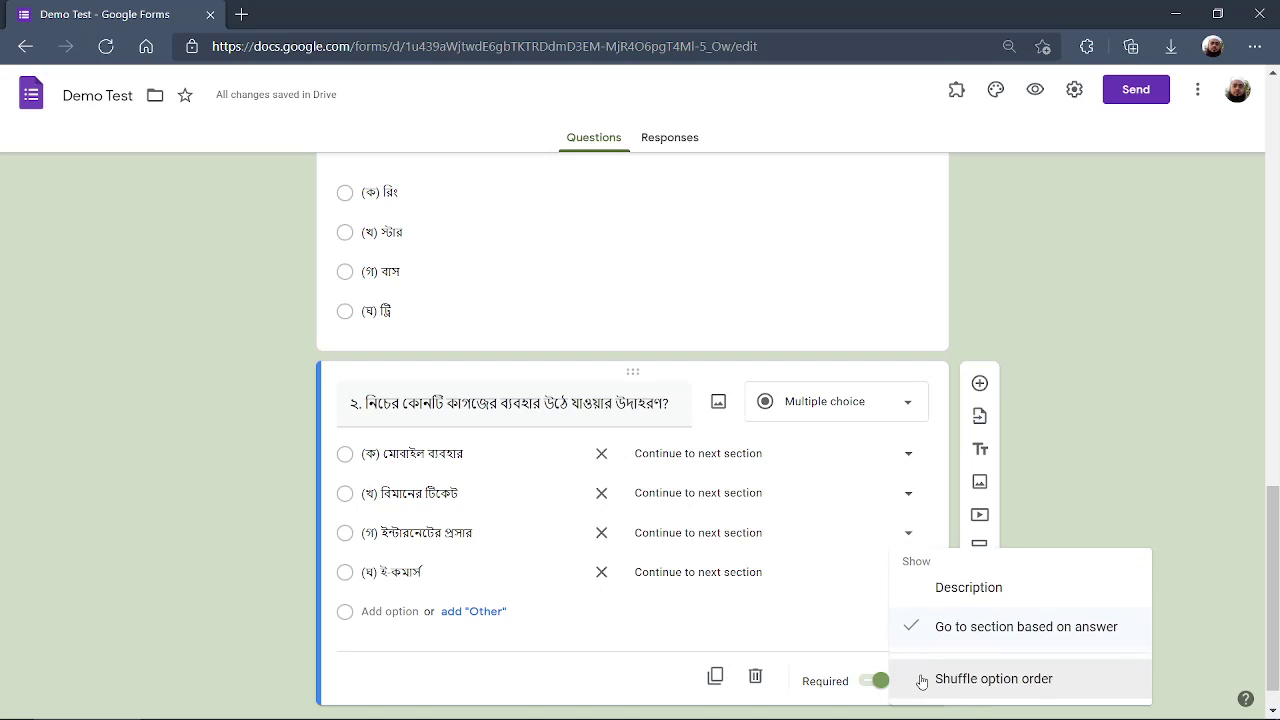
{"action": "left_click", "coordinate": [967, 627]}
{"action": "scroll", "coordinate": [1026, 619], "scroll_direction": "down", "scroll_amount": 1}
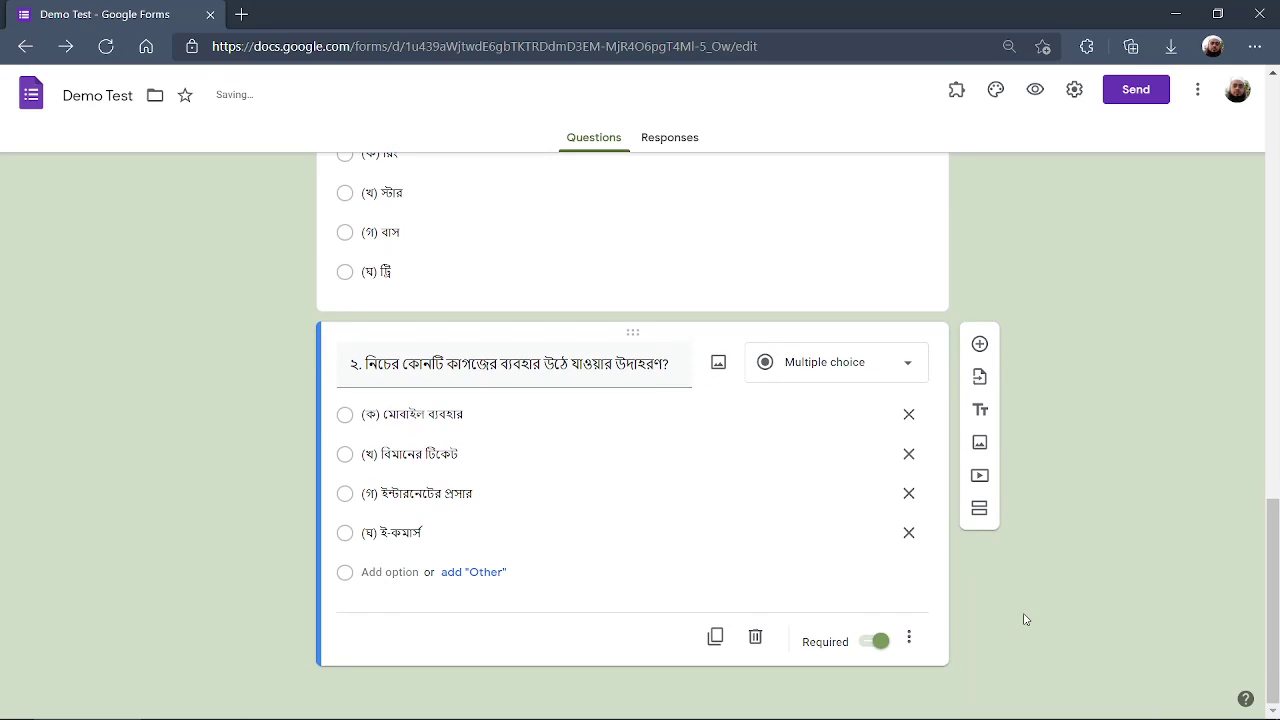
Duplicate question ২, then copy question ১১ together with its options from the Word document and return to the form.
{"action": "left_click", "coordinate": [715, 637]}
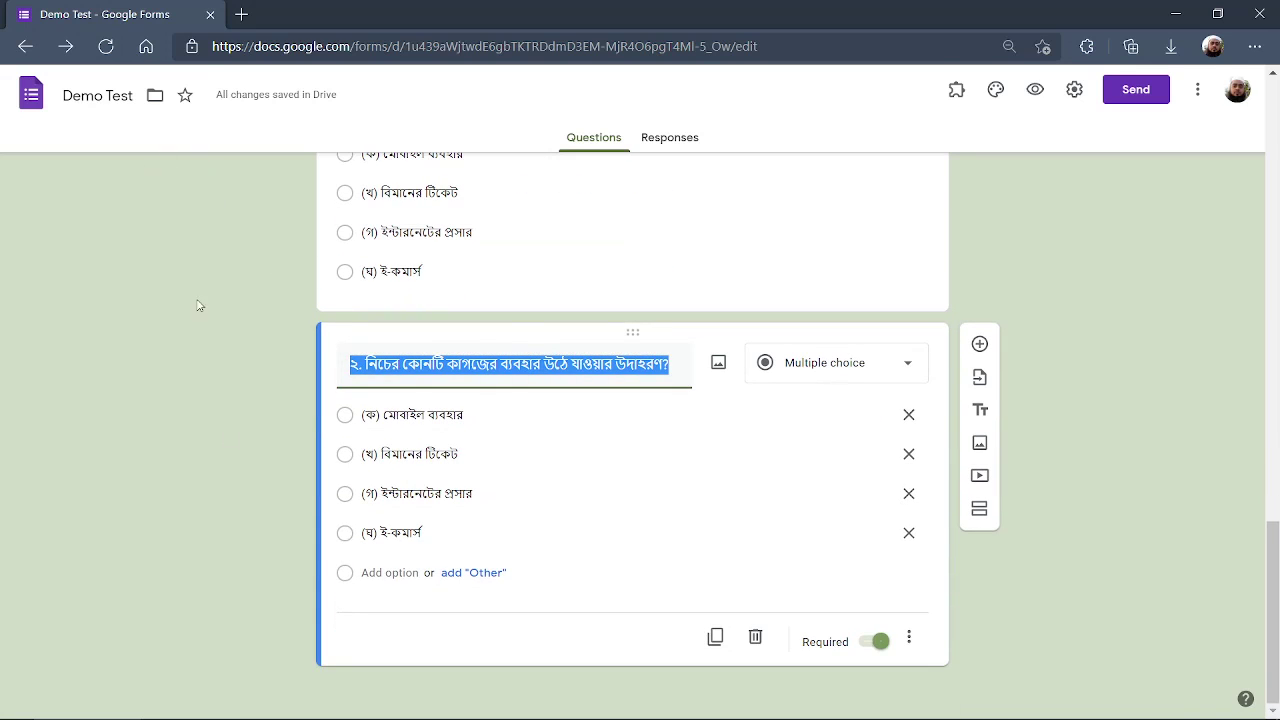
{"action": "left_click", "coordinate": [176, 710]}
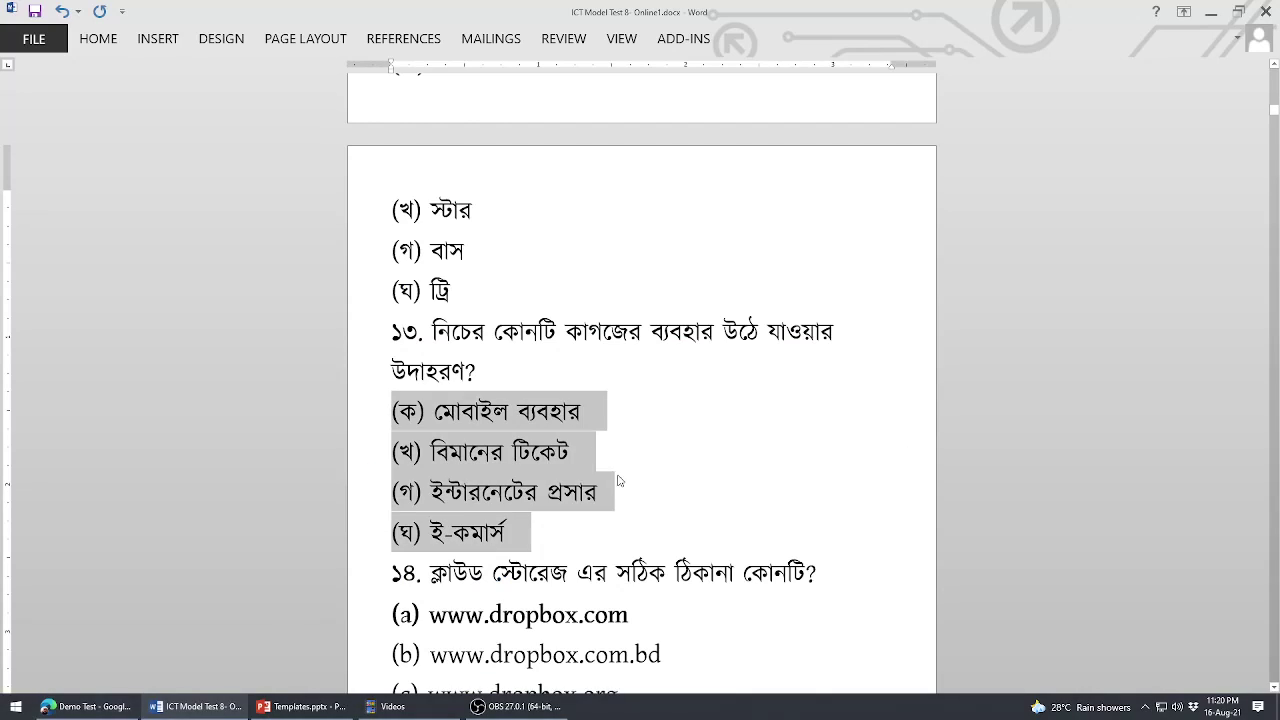
{"action": "scroll", "coordinate": [620, 455], "scroll_direction": "down", "scroll_amount": 4}
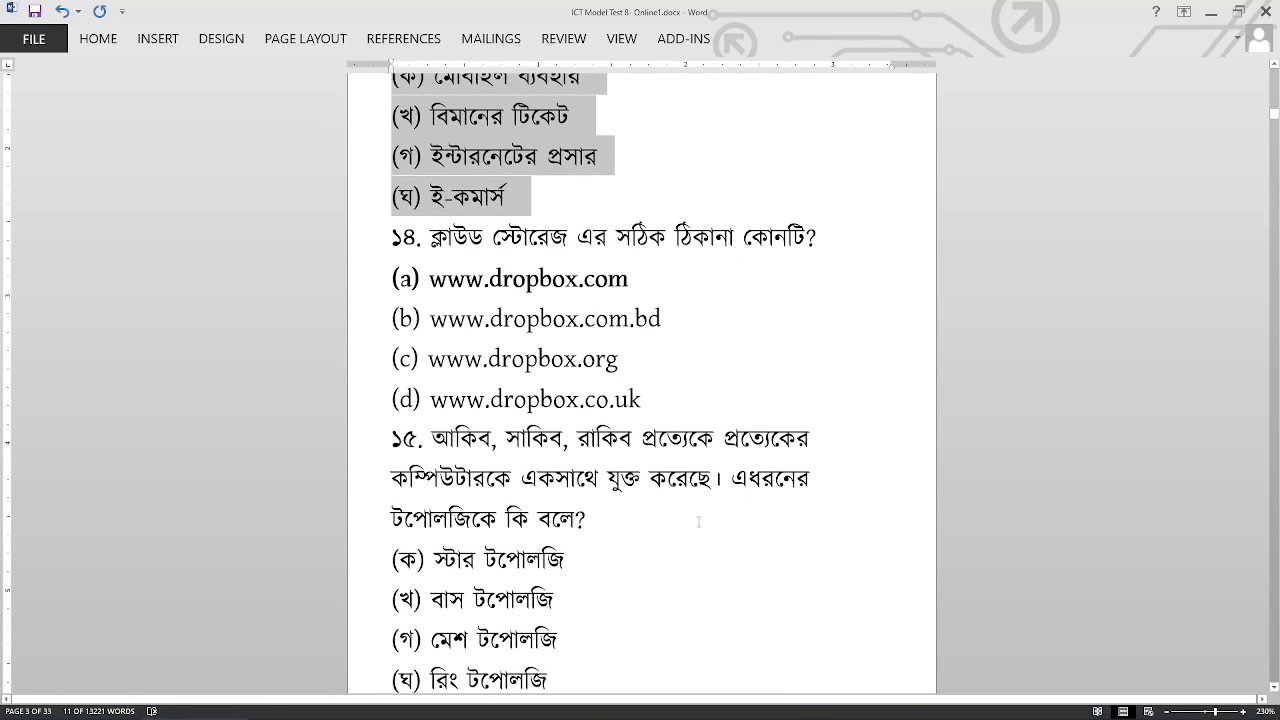
{"action": "scroll", "coordinate": [698, 521], "scroll_direction": "up", "scroll_amount": 10}
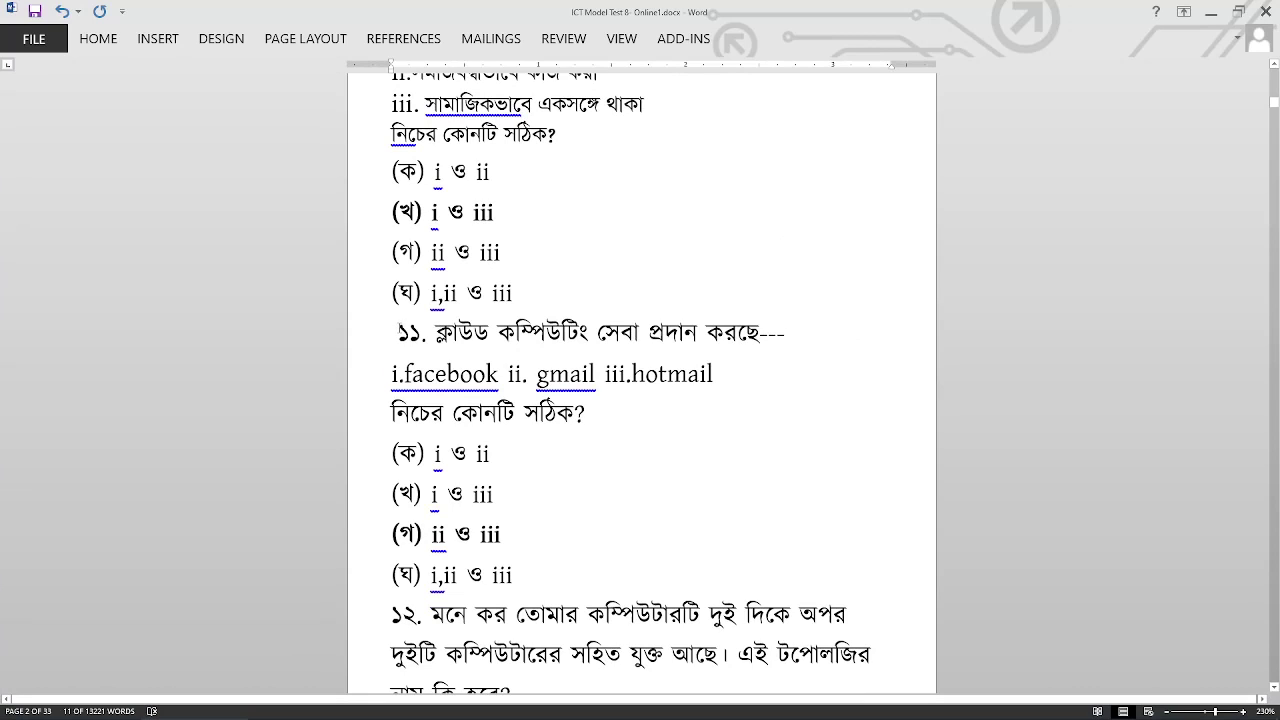
{"action": "left_click_drag", "start_coordinate": [398, 332], "coordinate": [530, 568]}
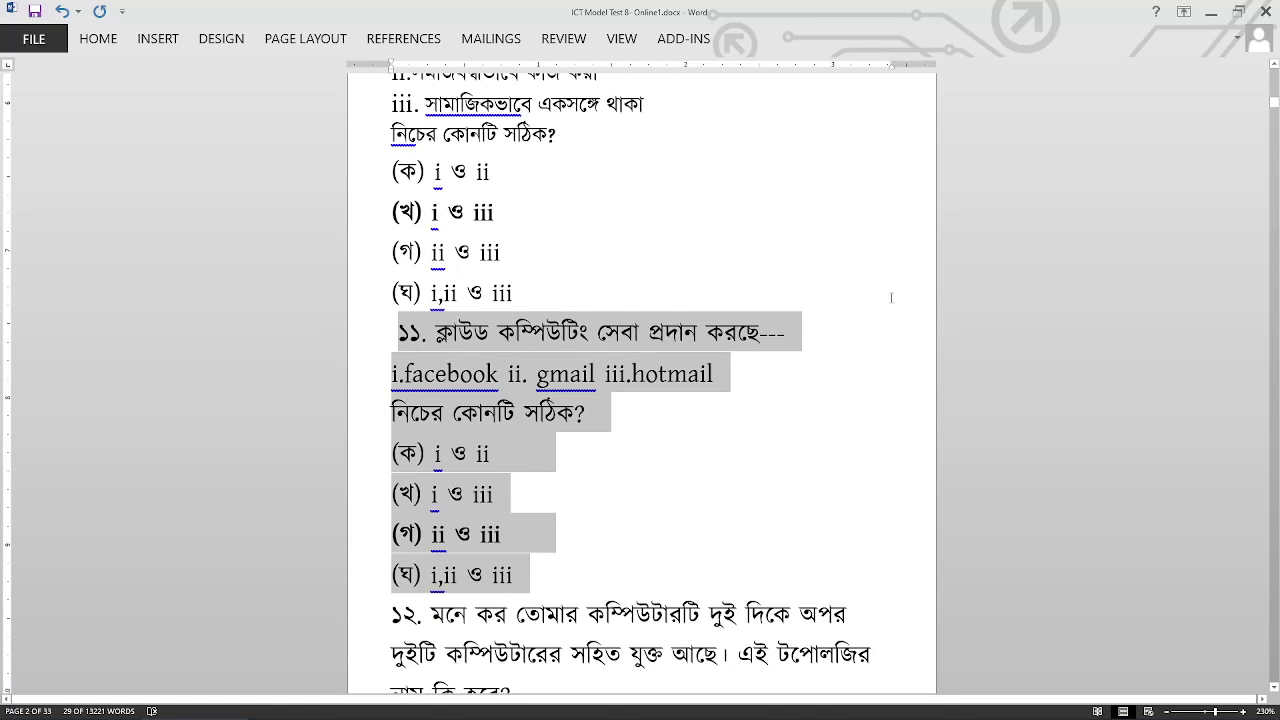
{"action": "right_click", "coordinate": [543, 330]}
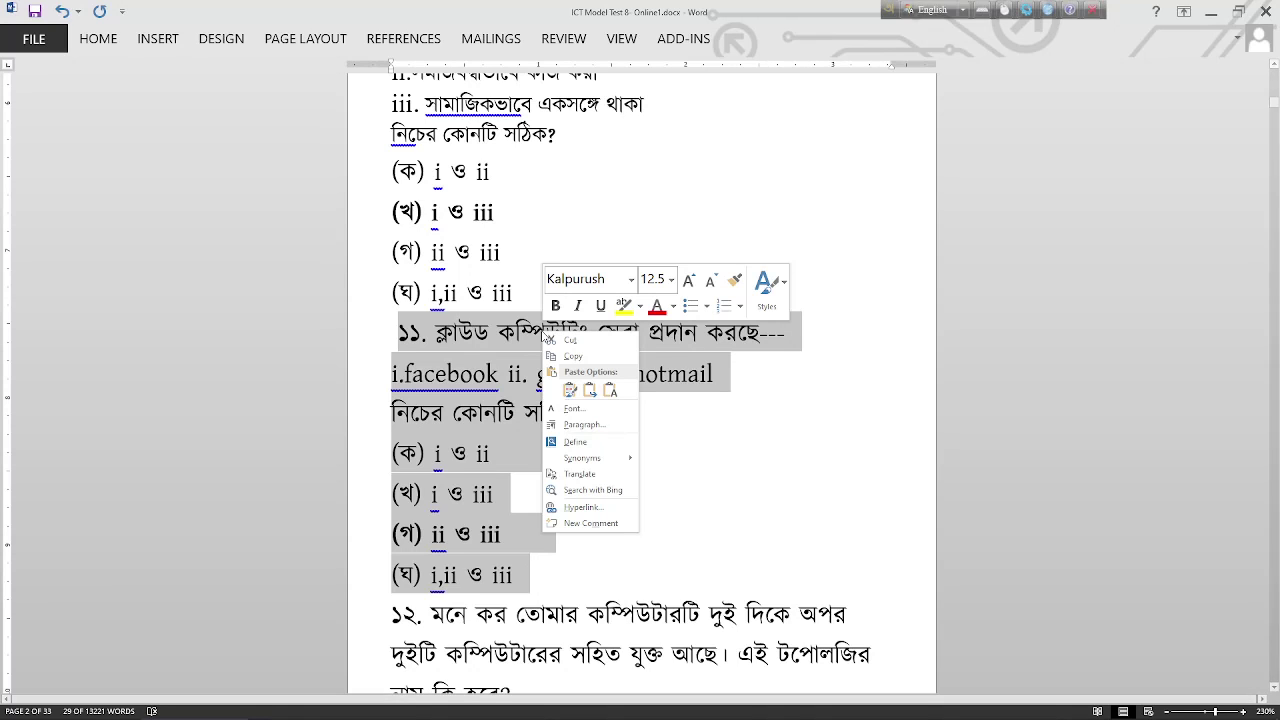
{"action": "left_click", "coordinate": [585, 362]}
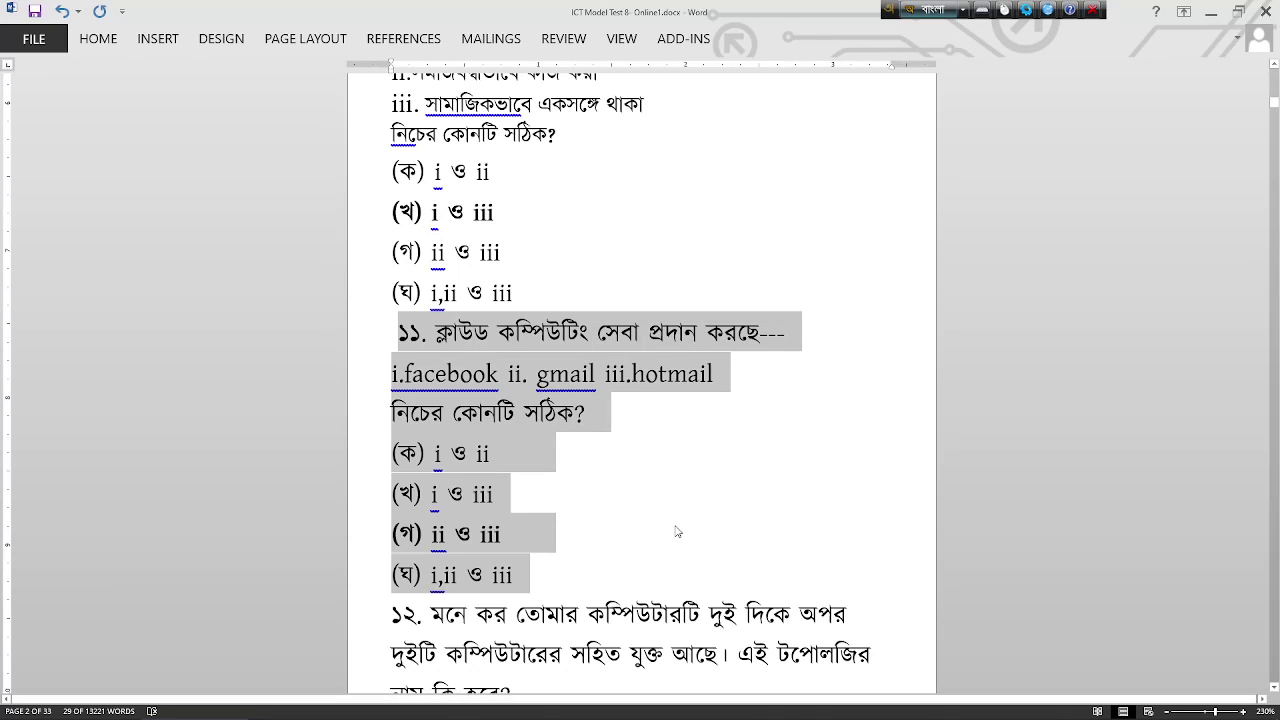
{"action": "scroll", "coordinate": [671, 477], "scroll_direction": "down", "scroll_amount": 5}
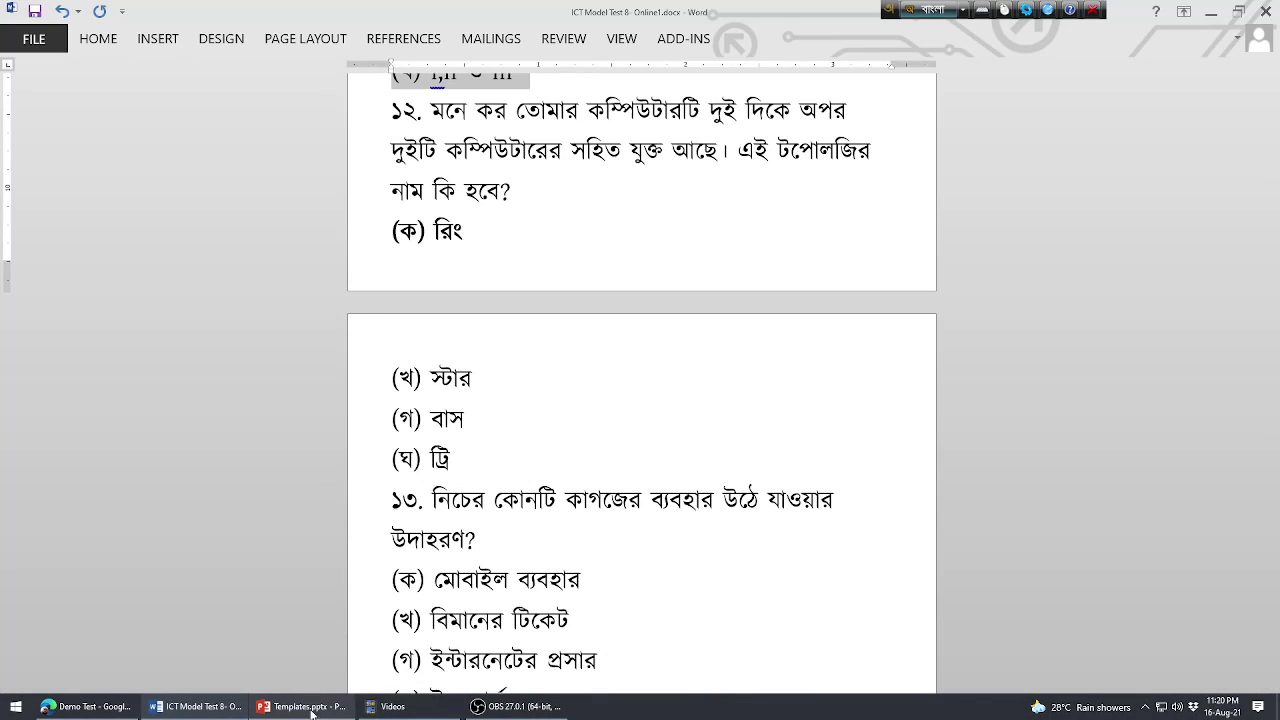
{"action": "left_click", "coordinate": [100, 706]}
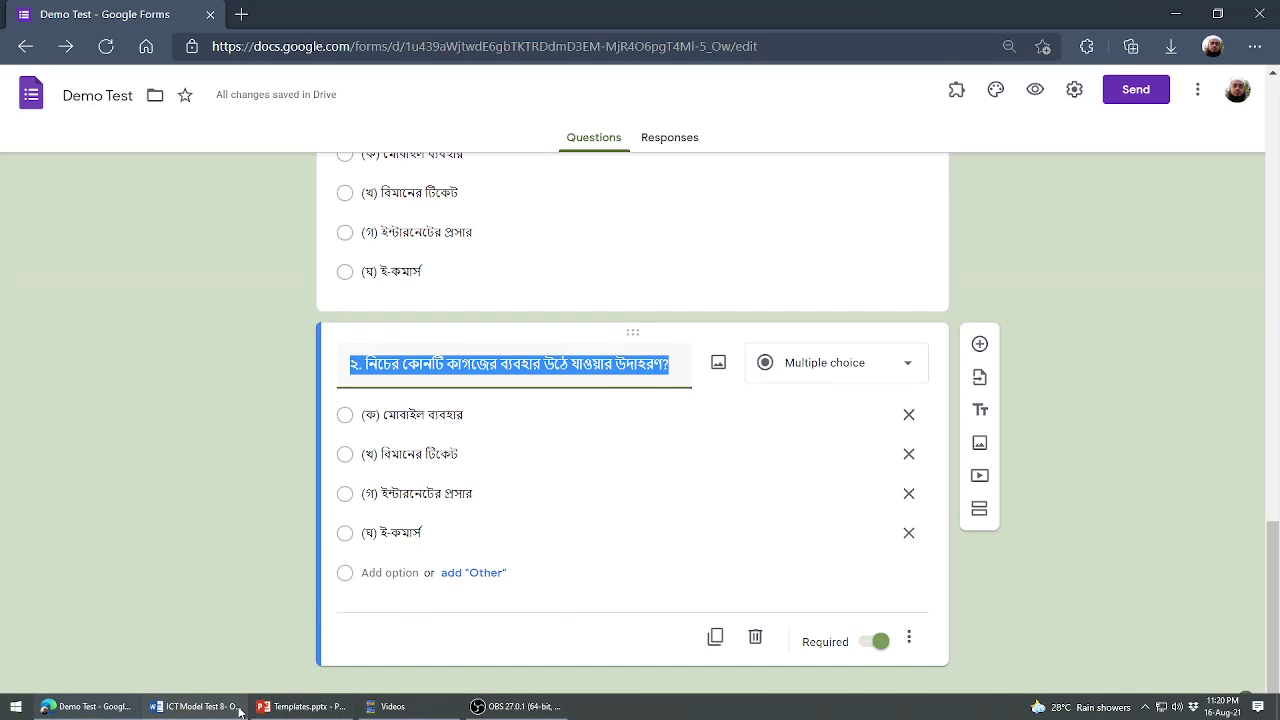
Replace the duplicated question's text with "১১. ক্লাউড কম্পিউটিং সেবা প্রদান করছে--- i.facebook ii. gmail iii.hotmail নিচের কোনটি সঠিক?" copied from the Word document.
{"action": "left_click", "coordinate": [238, 710]}
{"action": "scroll", "coordinate": [703, 483], "scroll_direction": "up", "scroll_amount": 5}
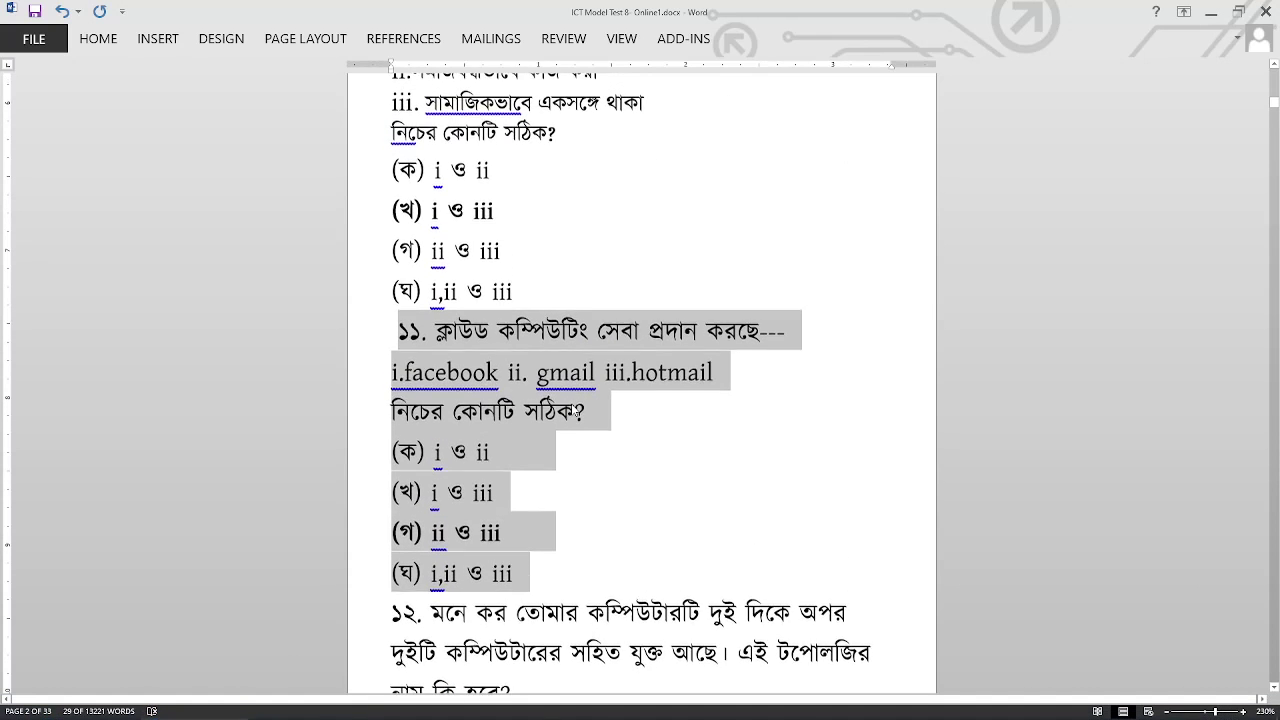
{"action": "left_click", "coordinate": [703, 483]}
{"action": "left_click_drag", "start_coordinate": [403, 338], "coordinate": [409, 339]}
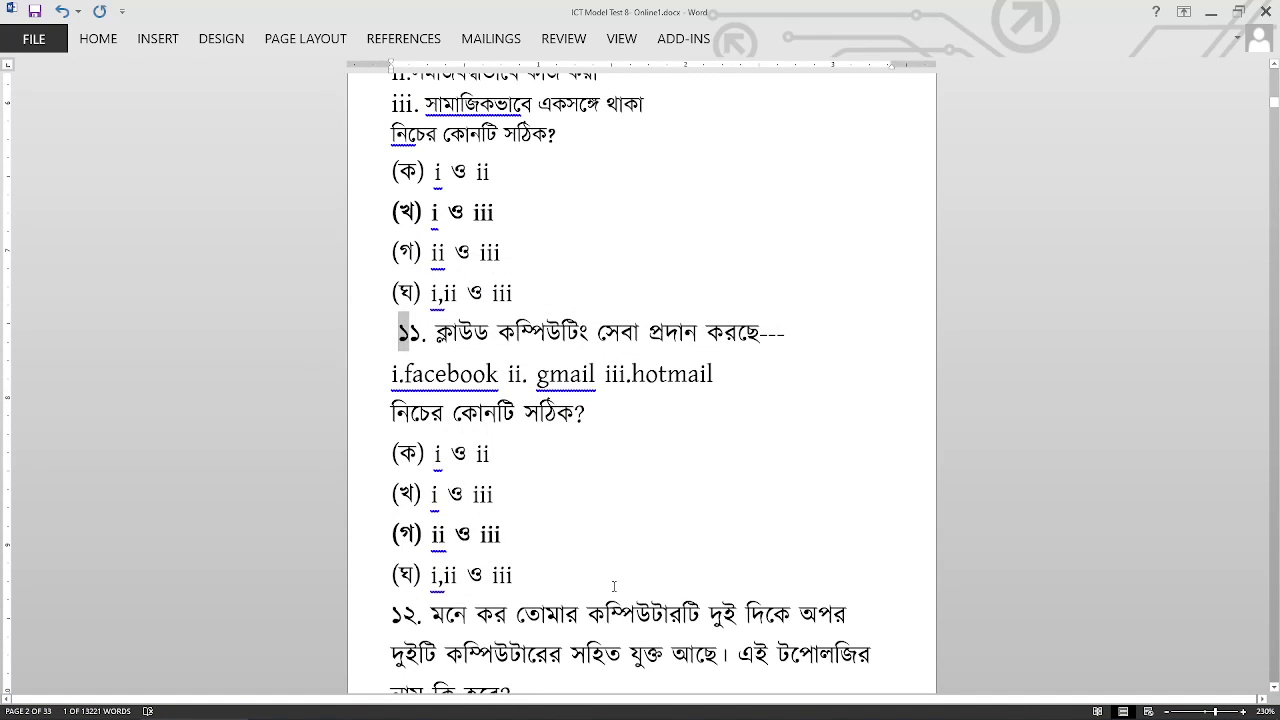
{"action": "key", "text": "Home"}
{"action": "key", "text": "shift+End"}
{"action": "key", "text": "shift+Down"}
{"action": "key", "text": "shift+Down"}
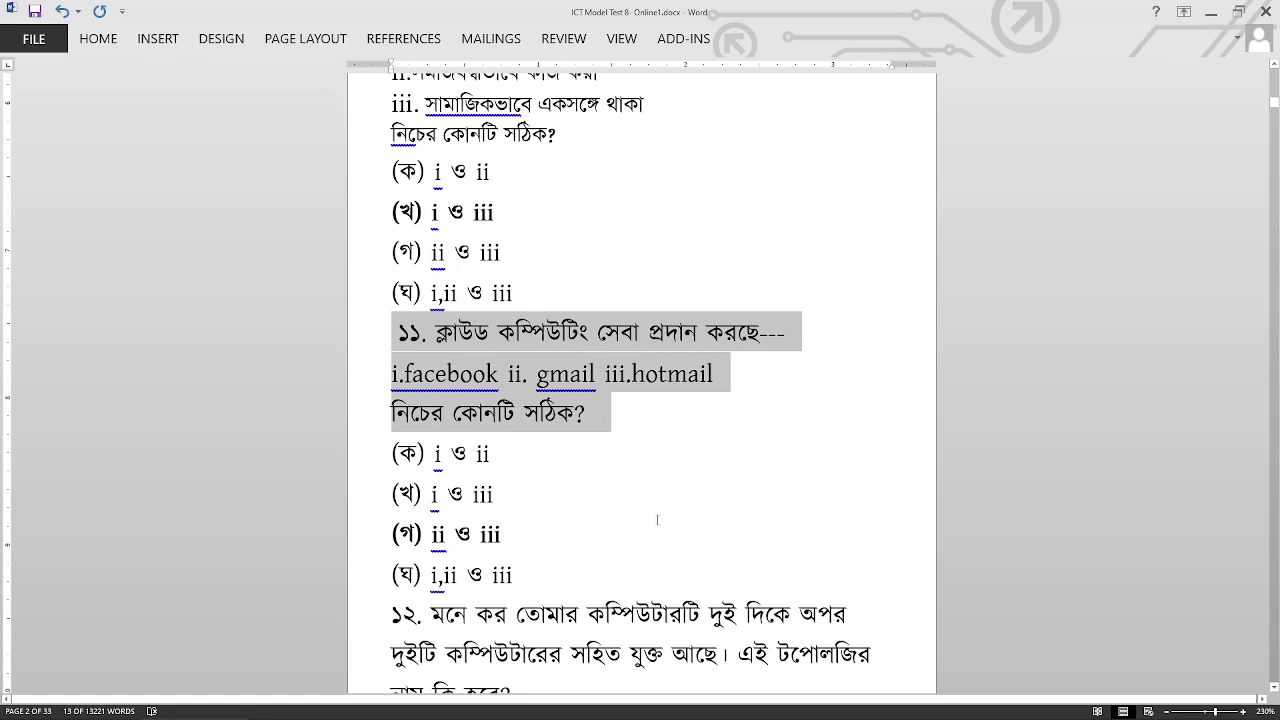
{"action": "scroll", "coordinate": [657, 519], "scroll_direction": "down", "scroll_amount": 3}
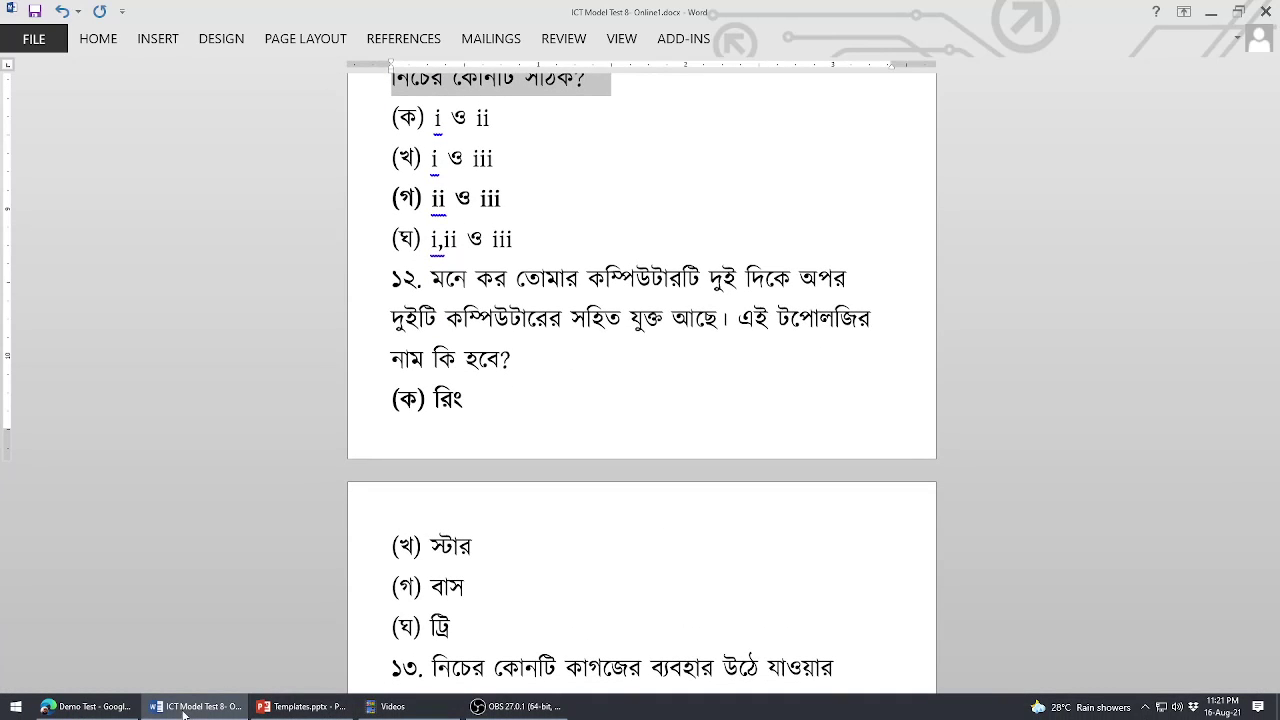
{"action": "left_click", "coordinate": [97, 704]}
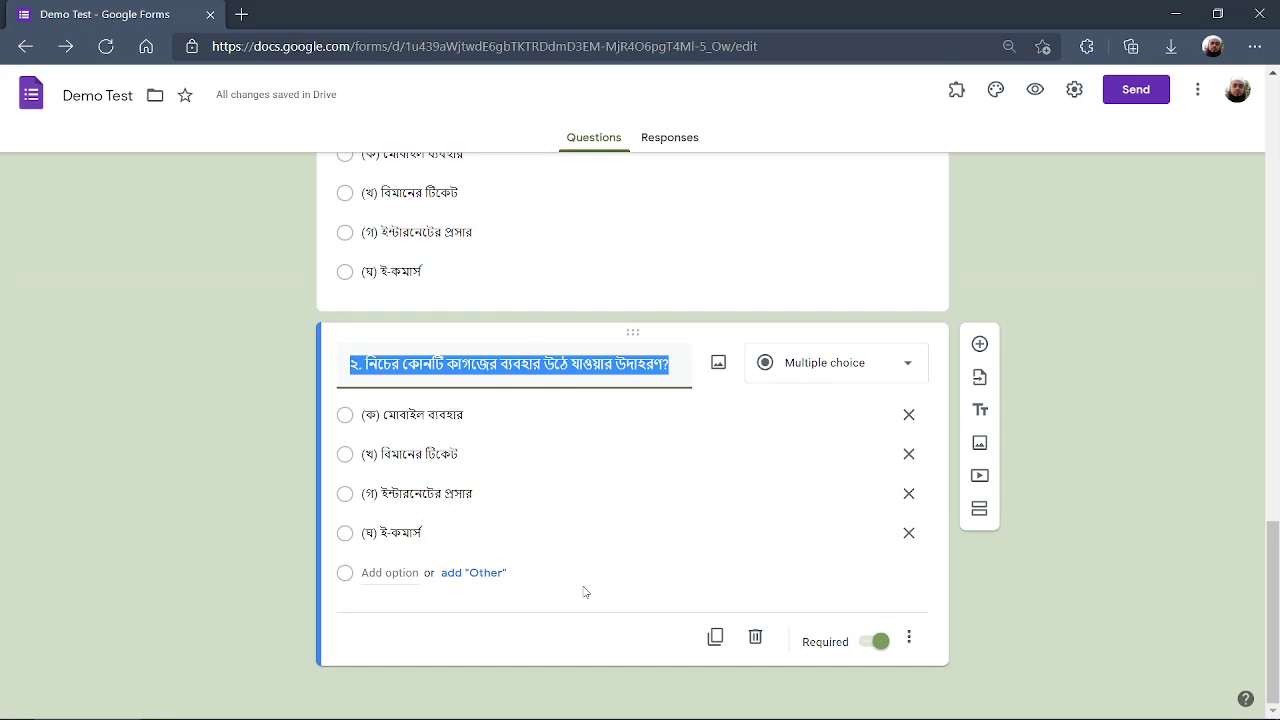
{"action": "key", "text": "ctrl+v"}
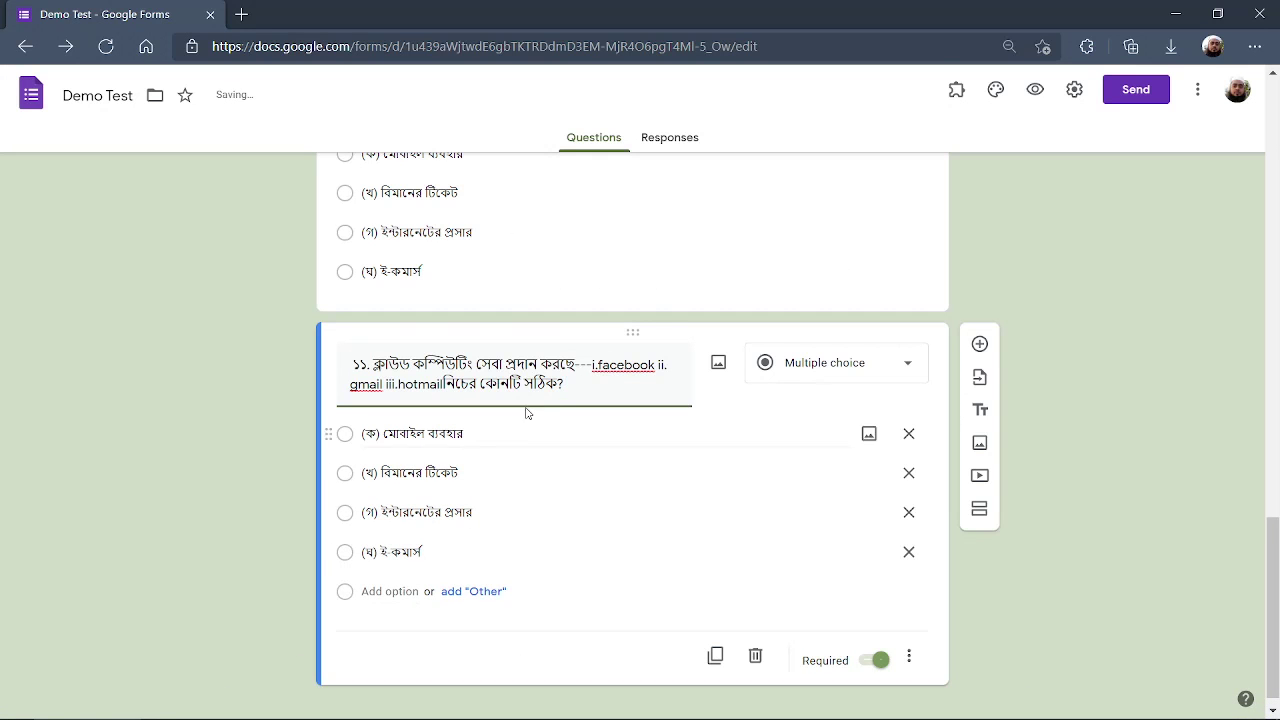
Renumber the cloud computing question in the form as ৩.
{"action": "left_click", "coordinate": [372, 365]}
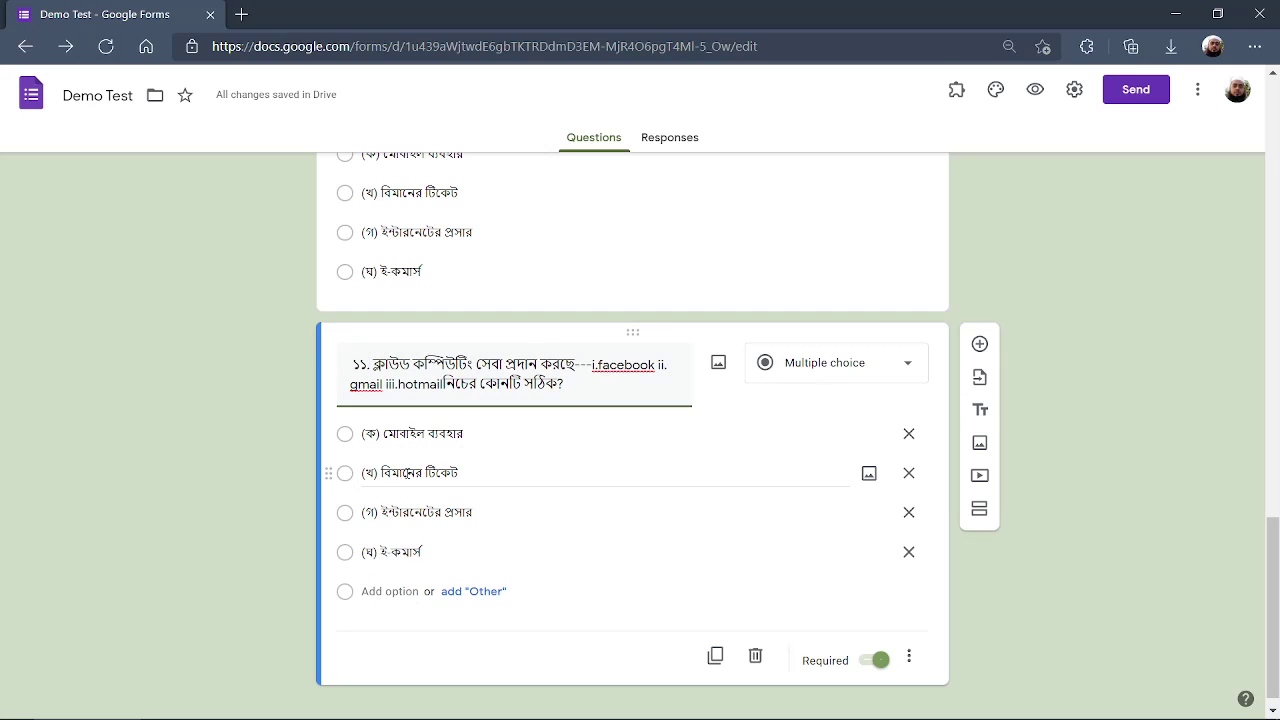
{"action": "key", "text": "BackSpace"}
{"action": "key", "text": "BackSpace"}
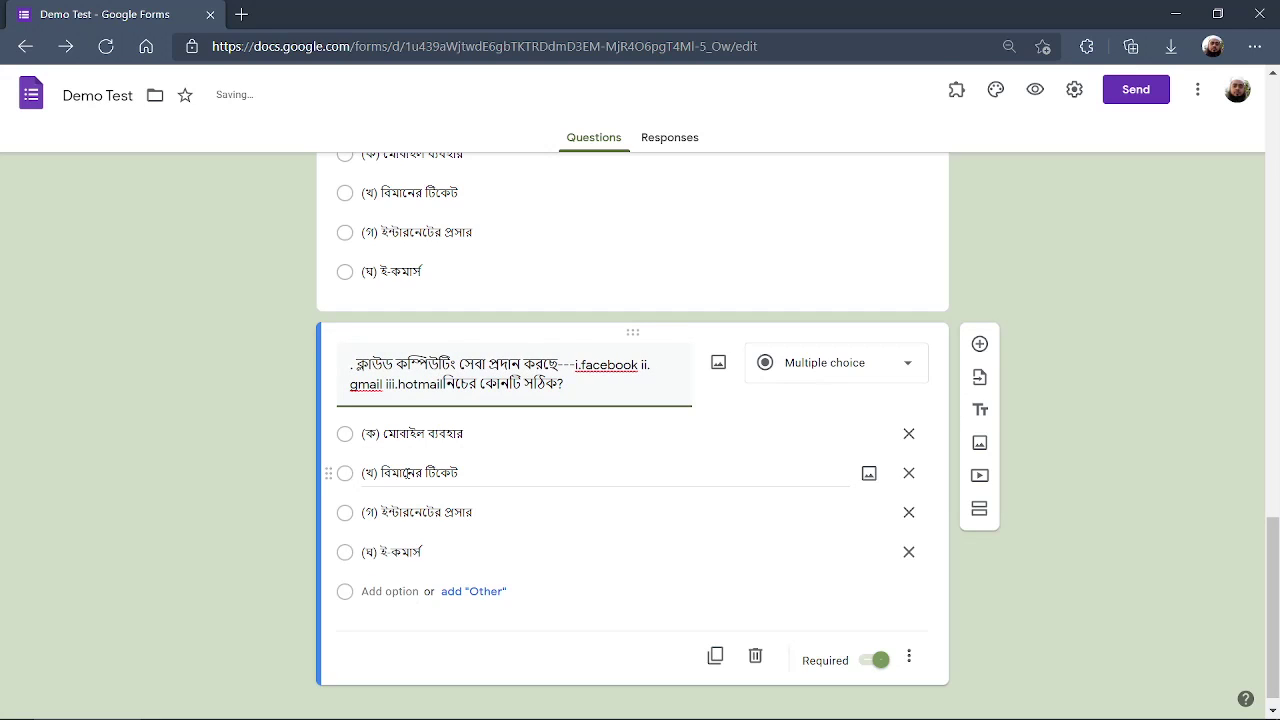
{"action": "type", "text": "৩"}
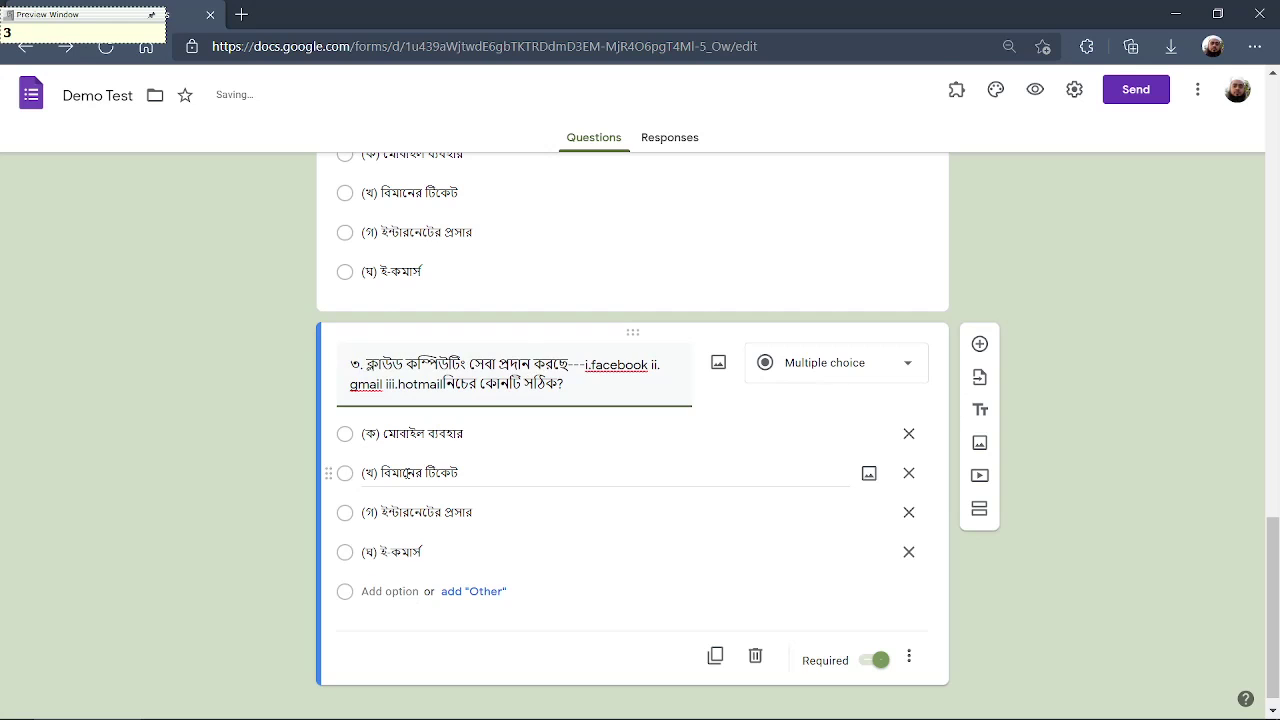
Copy options (ক) to (ঘ) of question ১১ from the Word document and paste them over question ৩'s first option.
{"action": "left_click", "coordinate": [587, 439]}
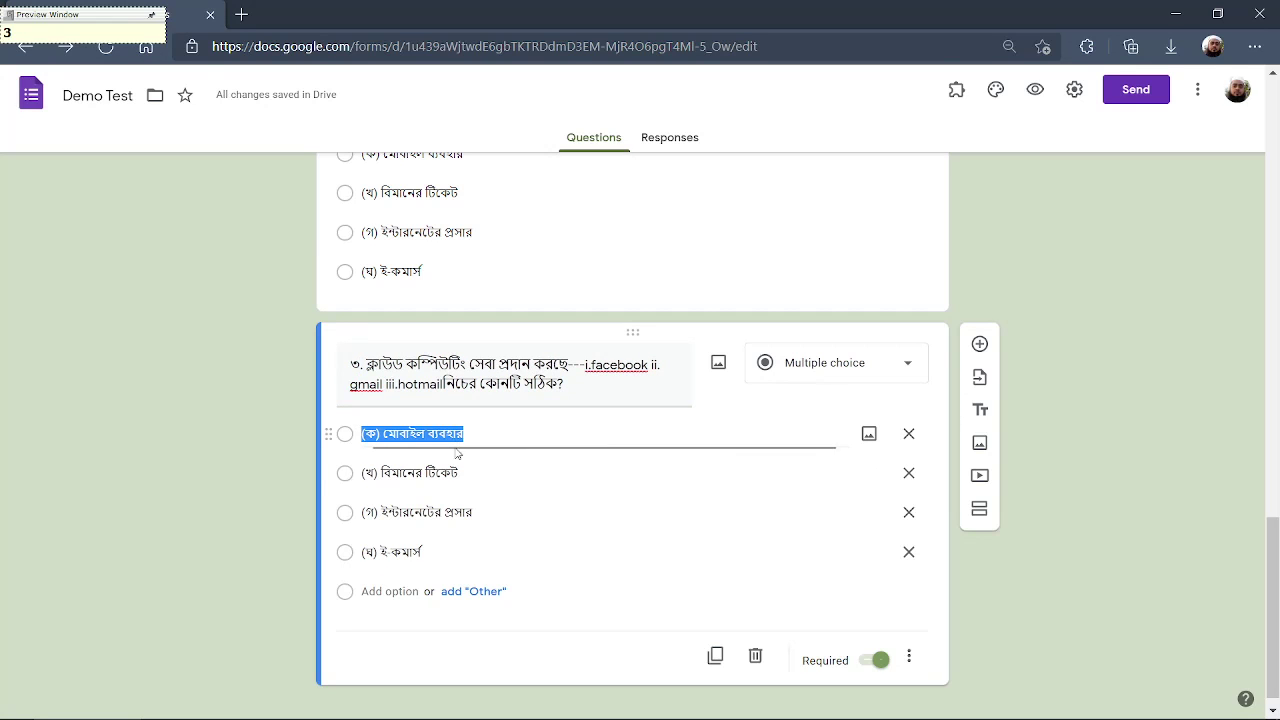
{"action": "left_click", "coordinate": [190, 706]}
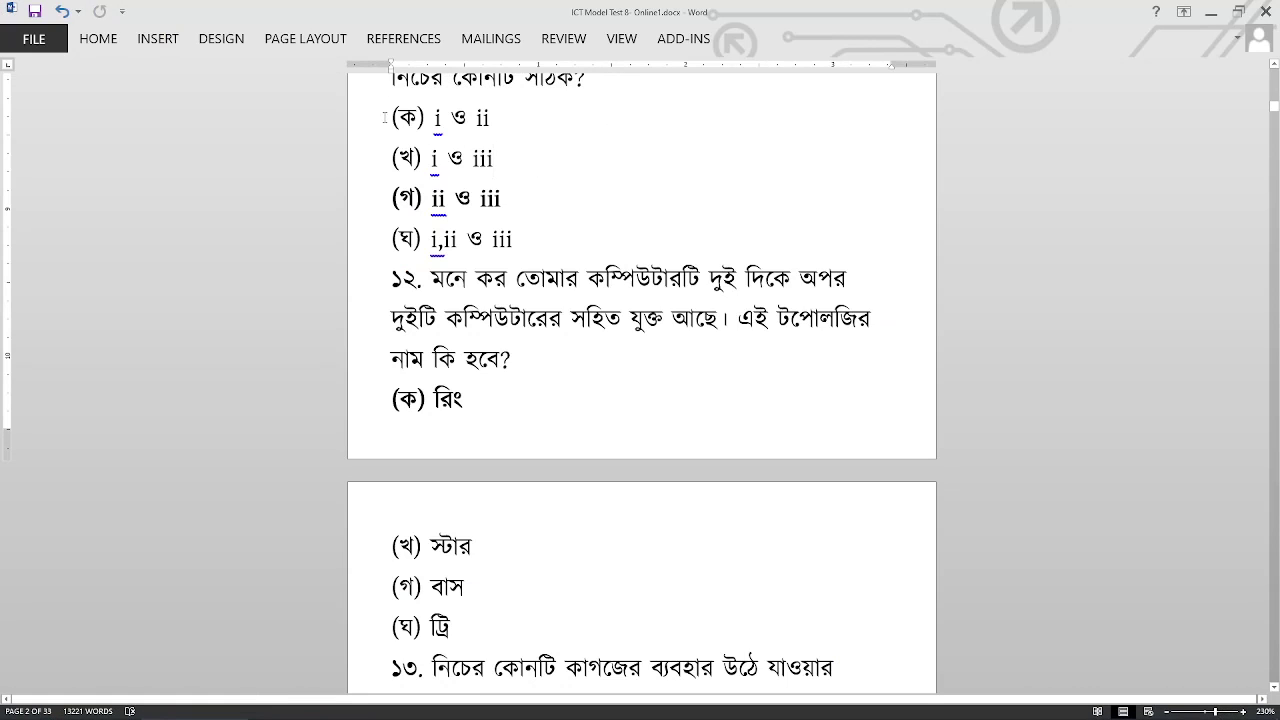
{"action": "left_click_drag", "start_coordinate": [384, 117], "coordinate": [530, 240]}
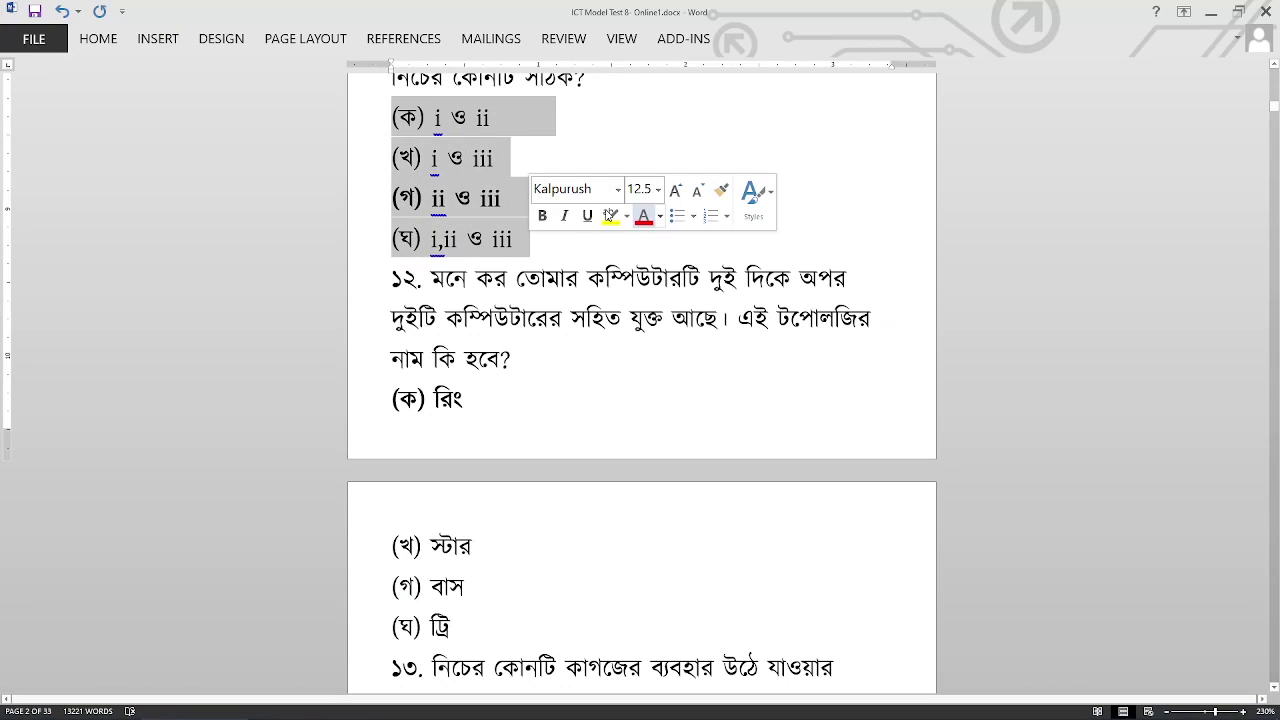
{"action": "right_click", "coordinate": [483, 128]}
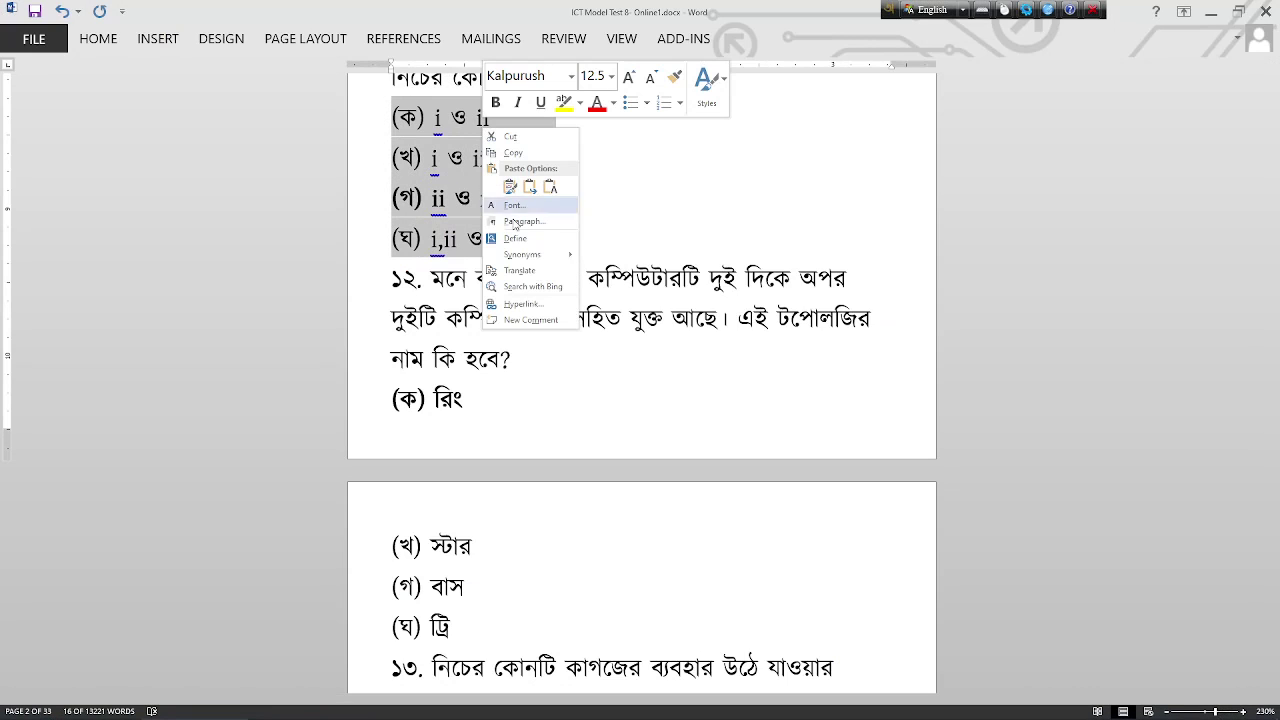
{"action": "left_click", "coordinate": [520, 153]}
{"action": "mouse_move", "coordinate": [394, 716]}
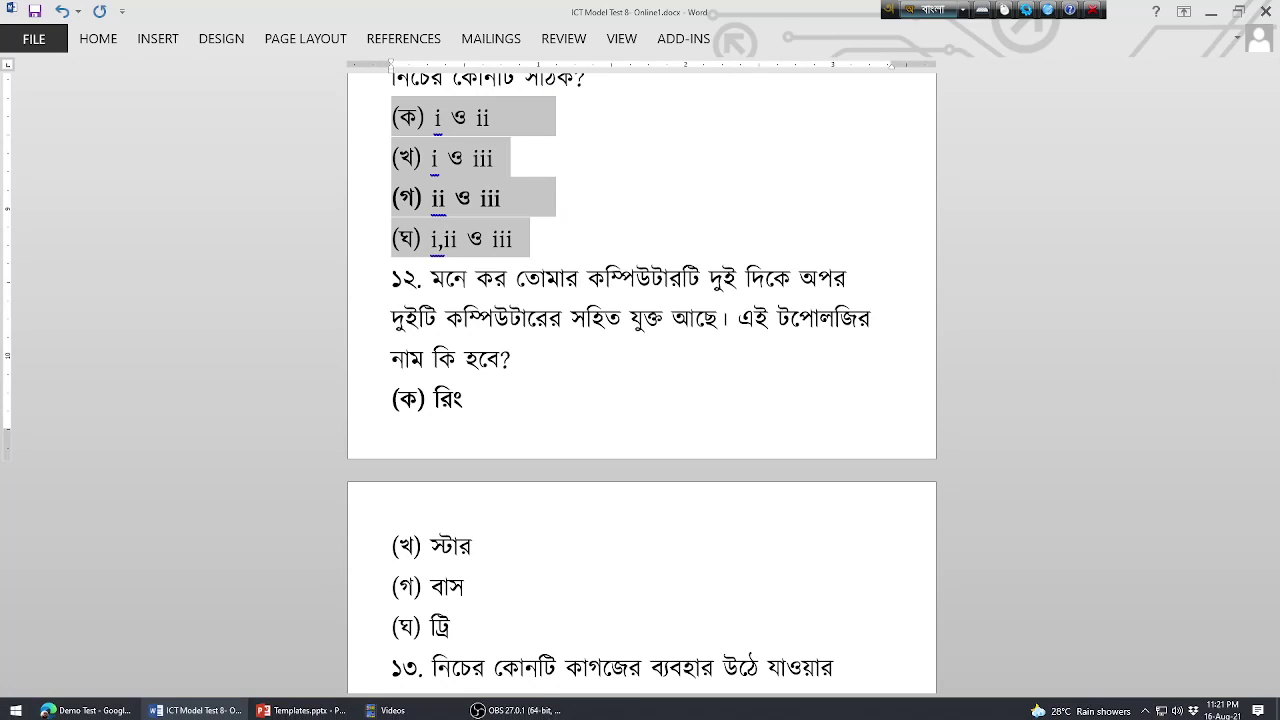
{"action": "left_click", "coordinate": [100, 707]}
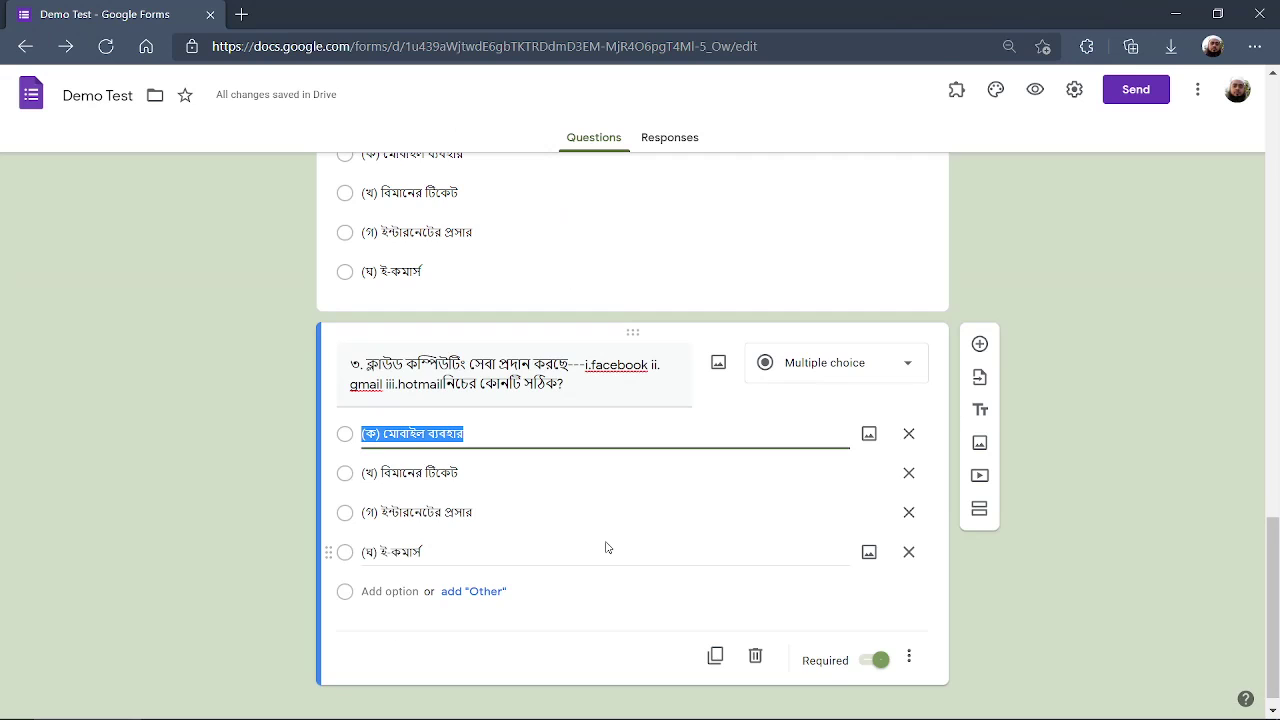
{"action": "key", "text": "ctrl+v"}
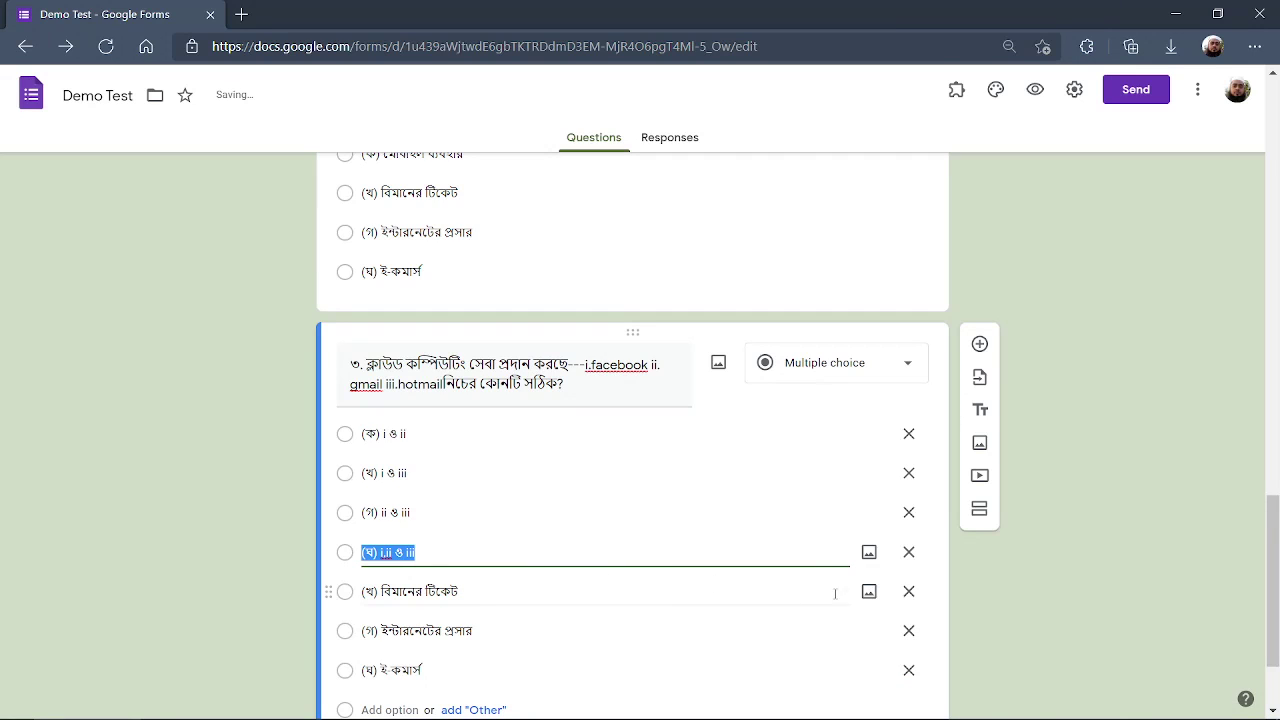
Remove the leftover options "(খ) বিমানের টিকেট", "(গ) ইন্টারনেটের প্রসার" and "(ঘ) ই-কমার্স" from question ৩.
{"action": "left_click", "coordinate": [908, 591]}
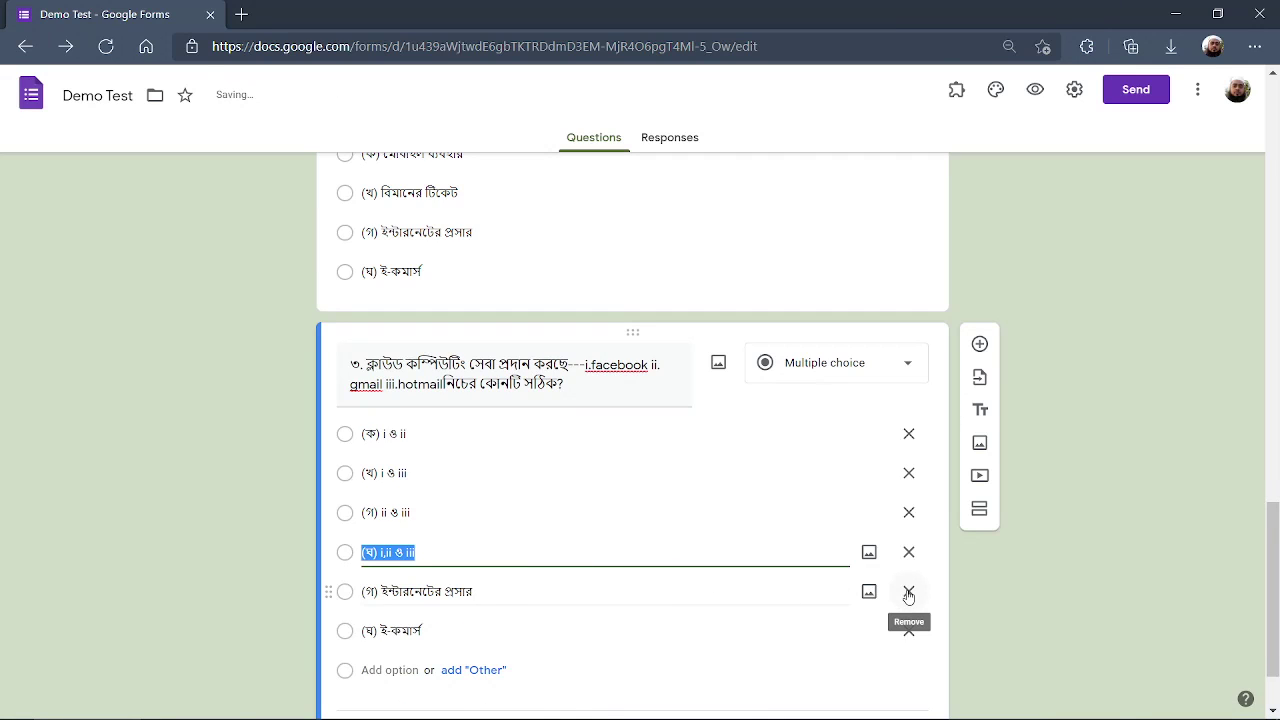
{"action": "left_click", "coordinate": [908, 625]}
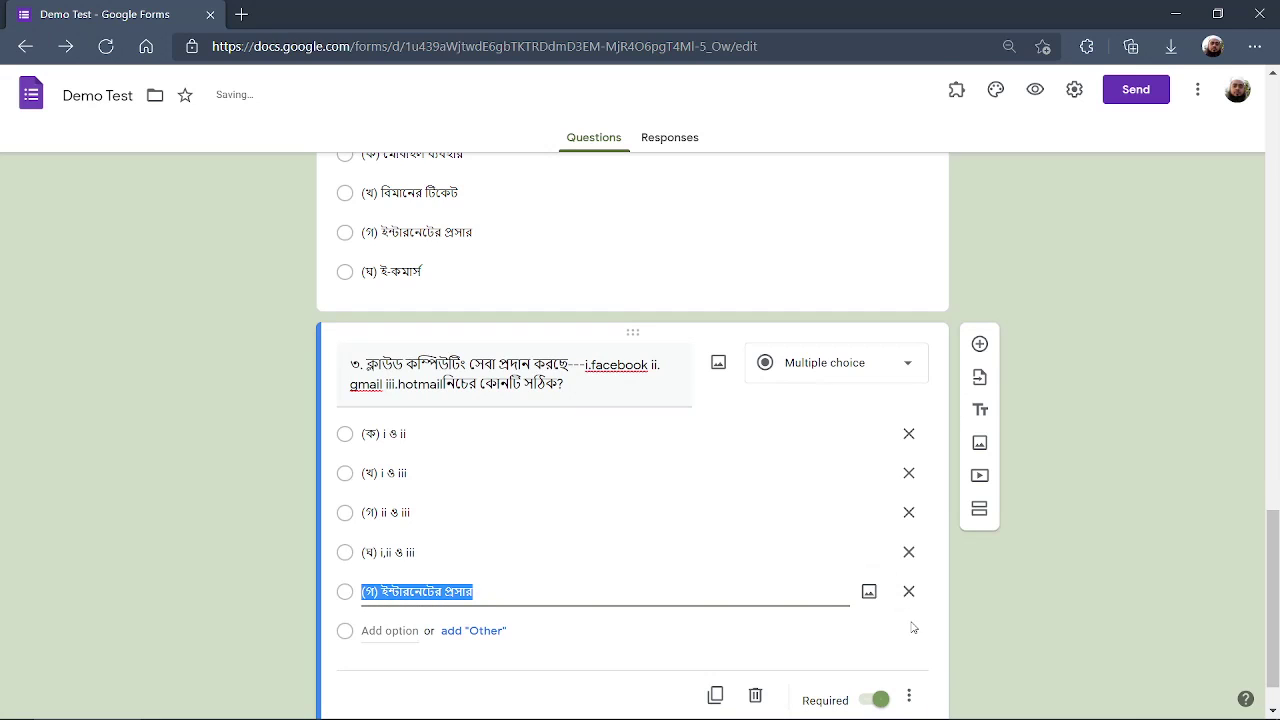
{"action": "left_click", "coordinate": [913, 596]}
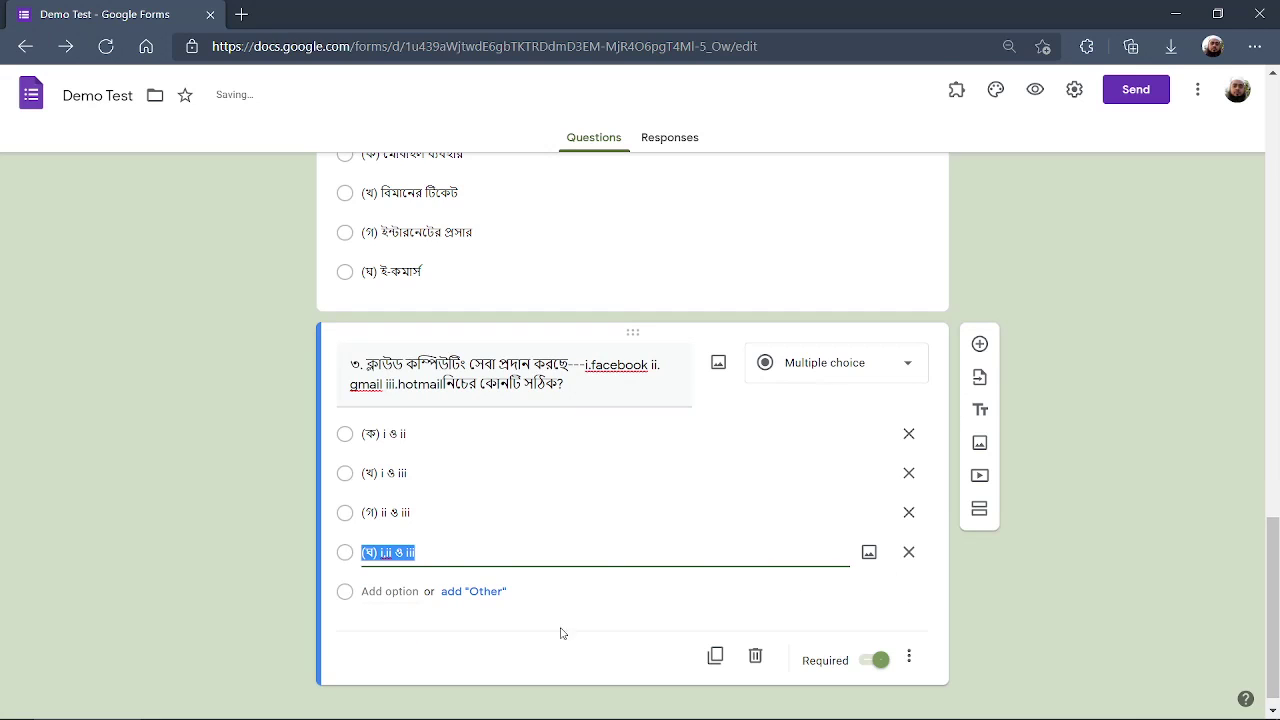
Add spaces in question ৩'s text to separate i.facebook, ii. gmail, iii.hotmail and "নিচের কোনটি সঠিক?".
{"action": "left_click", "coordinate": [581, 365]}
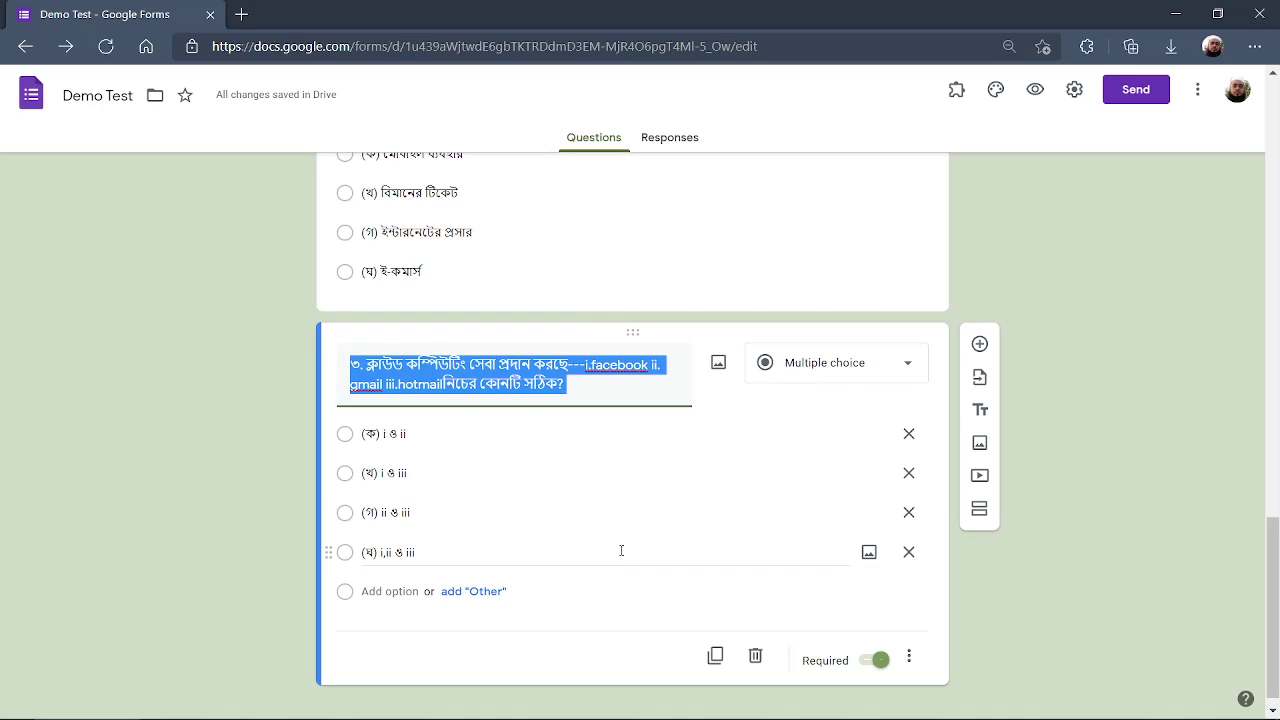
{"action": "key", "text": "Right"}
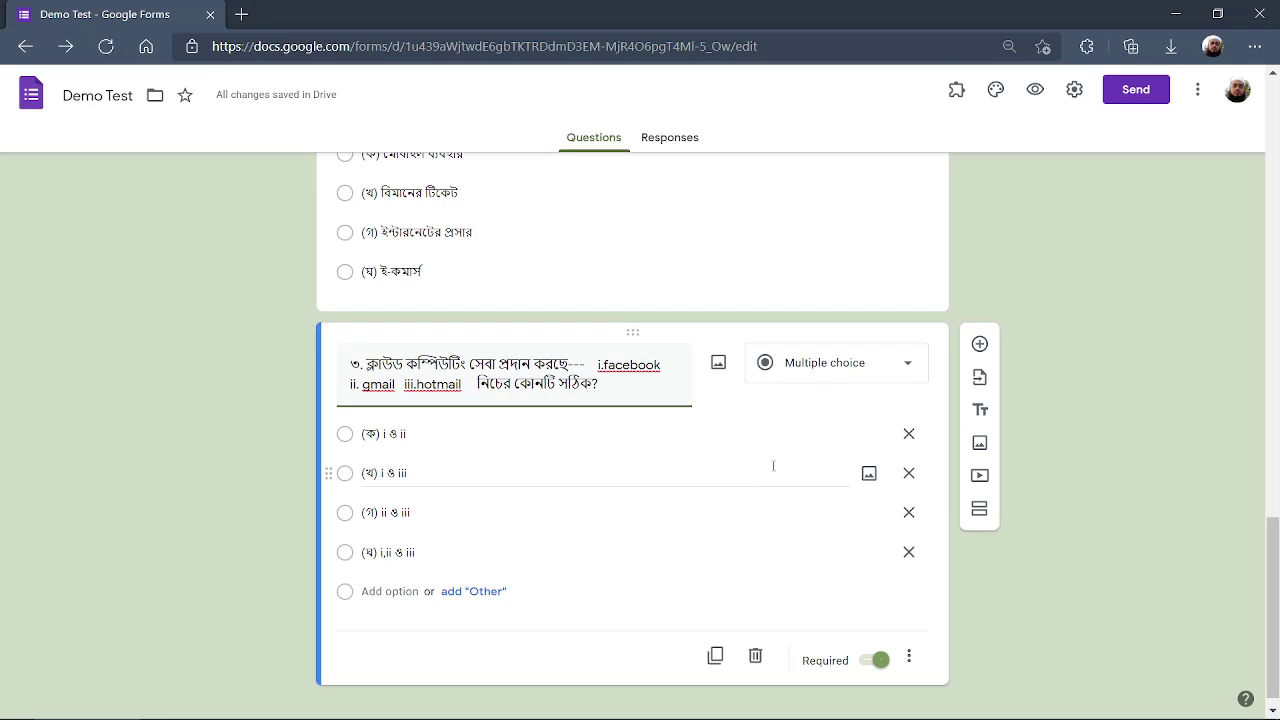
View the image sources available for option (ক) of question ৩, then close the image dialog without adding one.
{"action": "scroll", "coordinate": [594, 531], "scroll_direction": "down", "scroll_amount": 1}
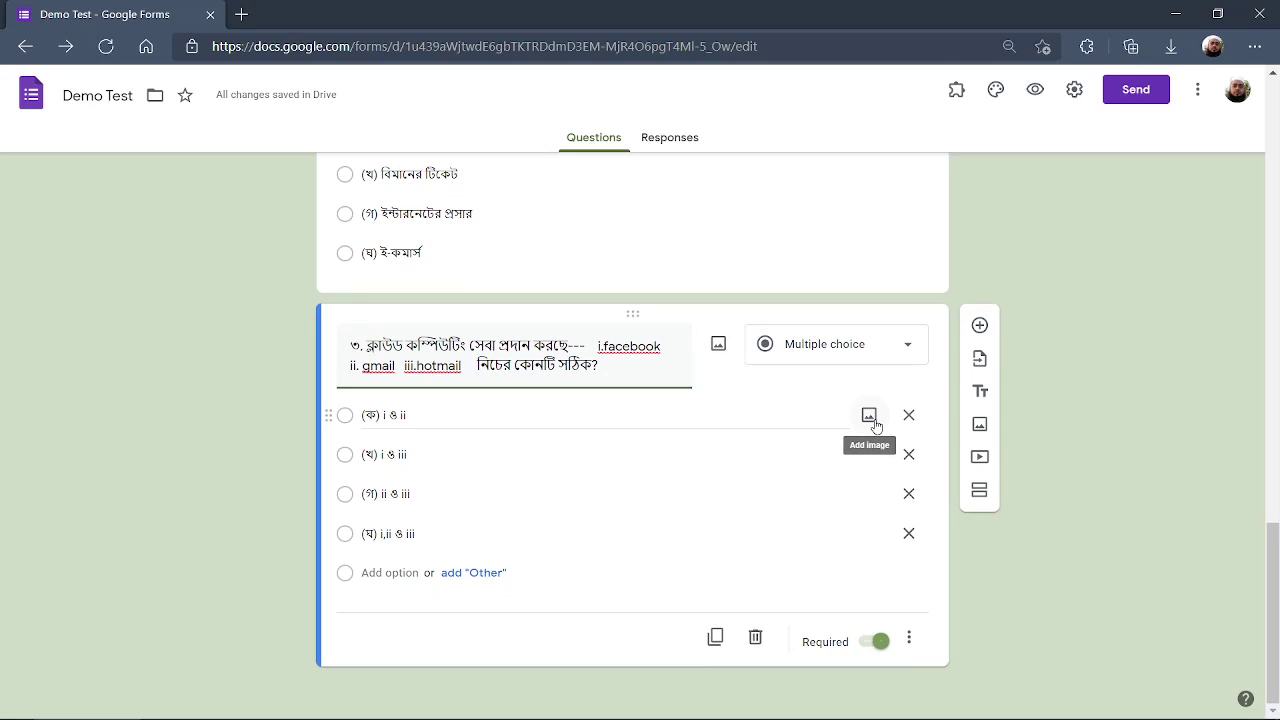
{"action": "left_click", "coordinate": [869, 416]}
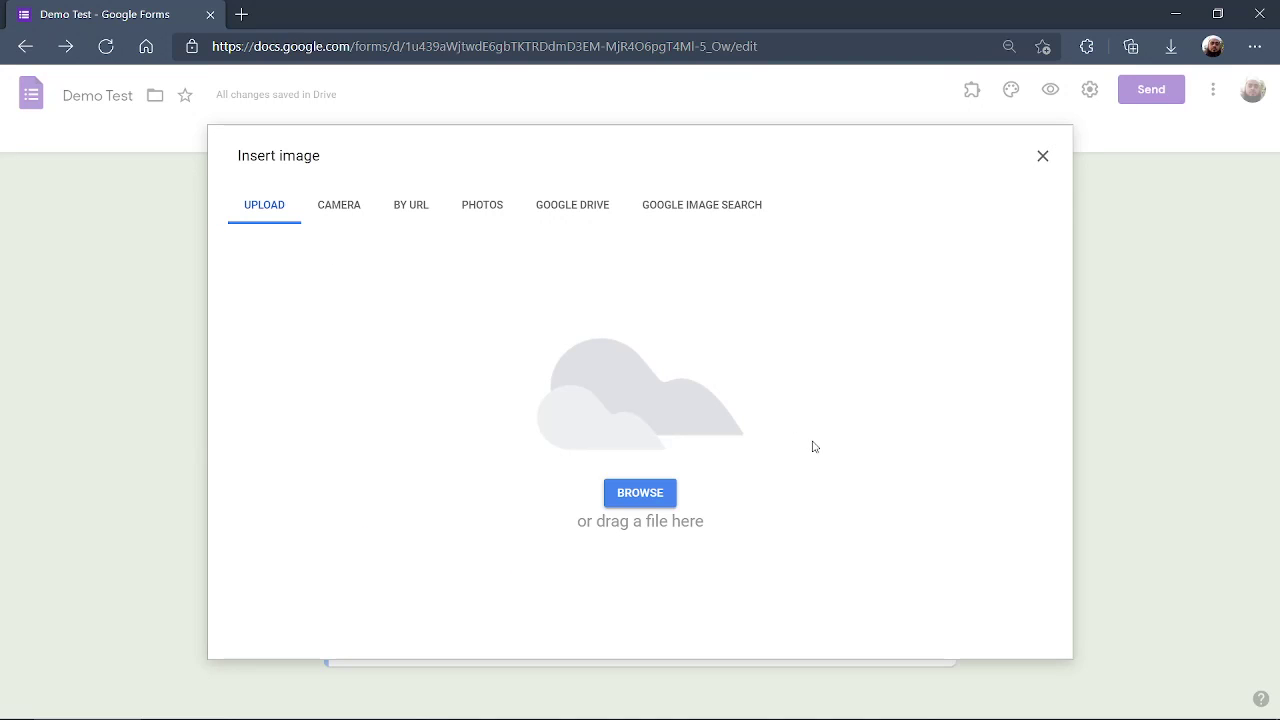
{"action": "left_click", "coordinate": [1042, 156]}
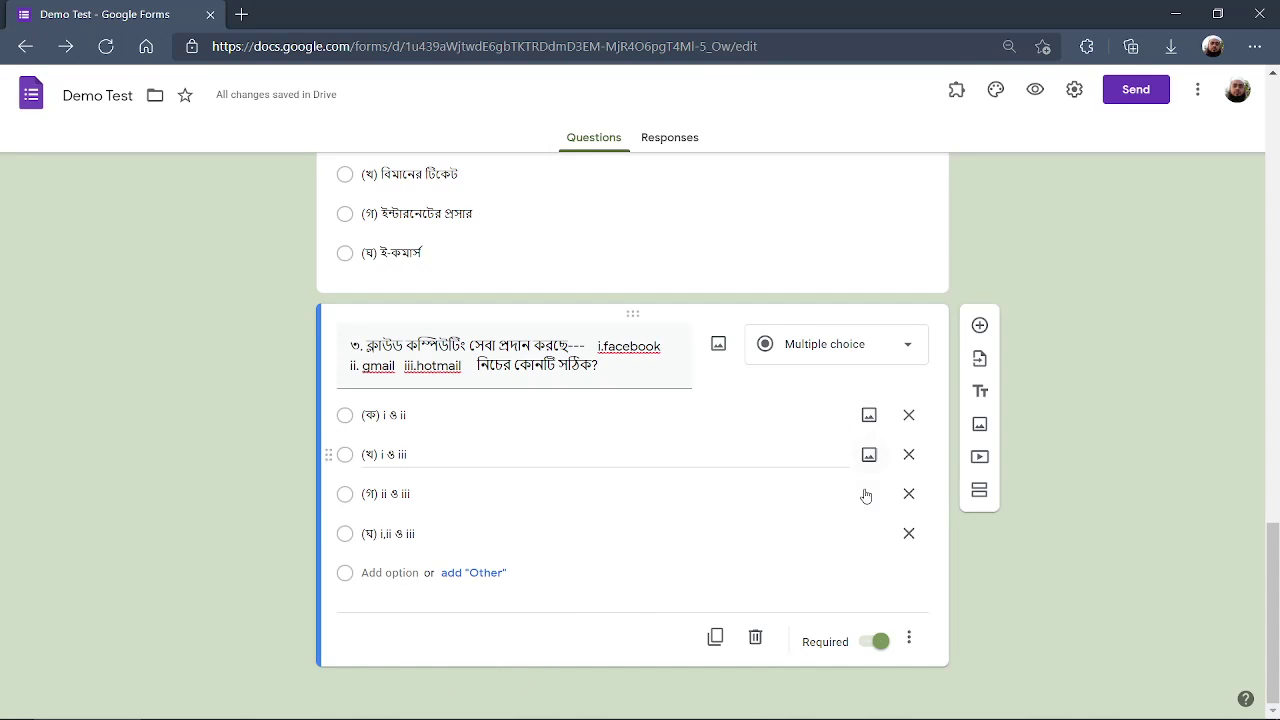
Duplicate question ৩ in the form and switch to the Word document.
{"action": "left_click", "coordinate": [715, 639]}
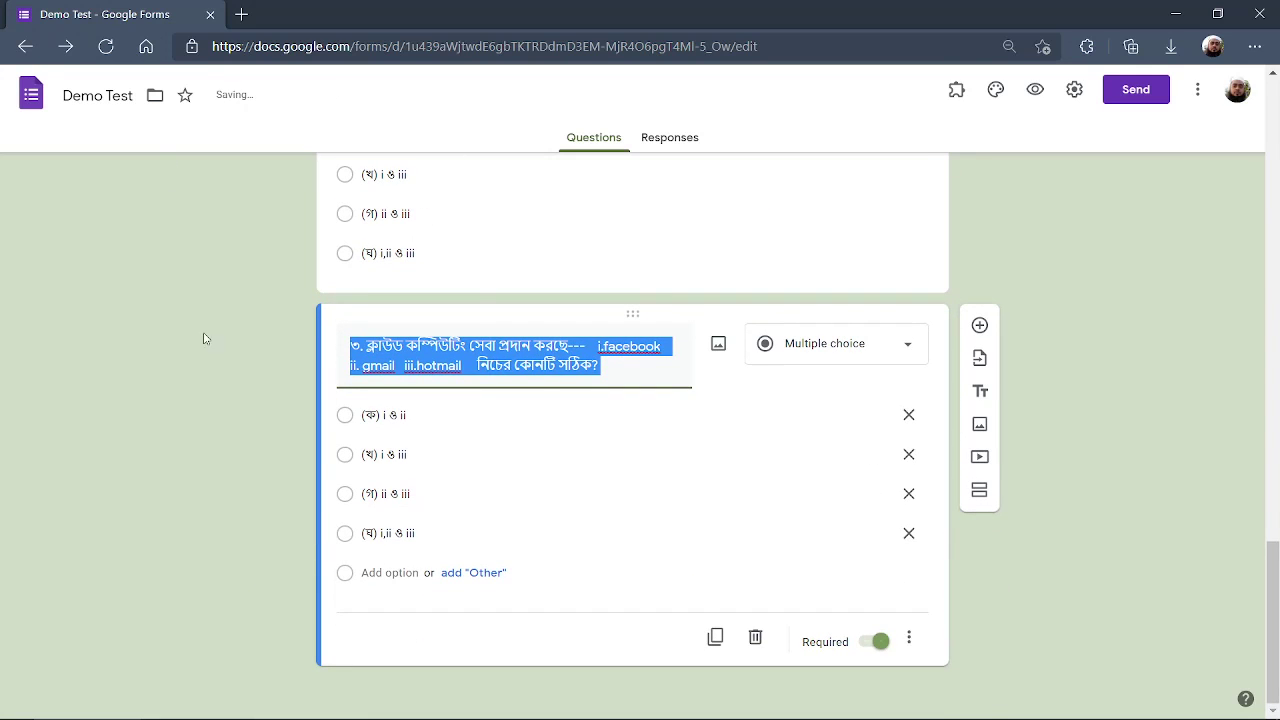
{"action": "mouse_move", "coordinate": [309, 716]}
{"action": "left_click", "coordinate": [195, 708]}
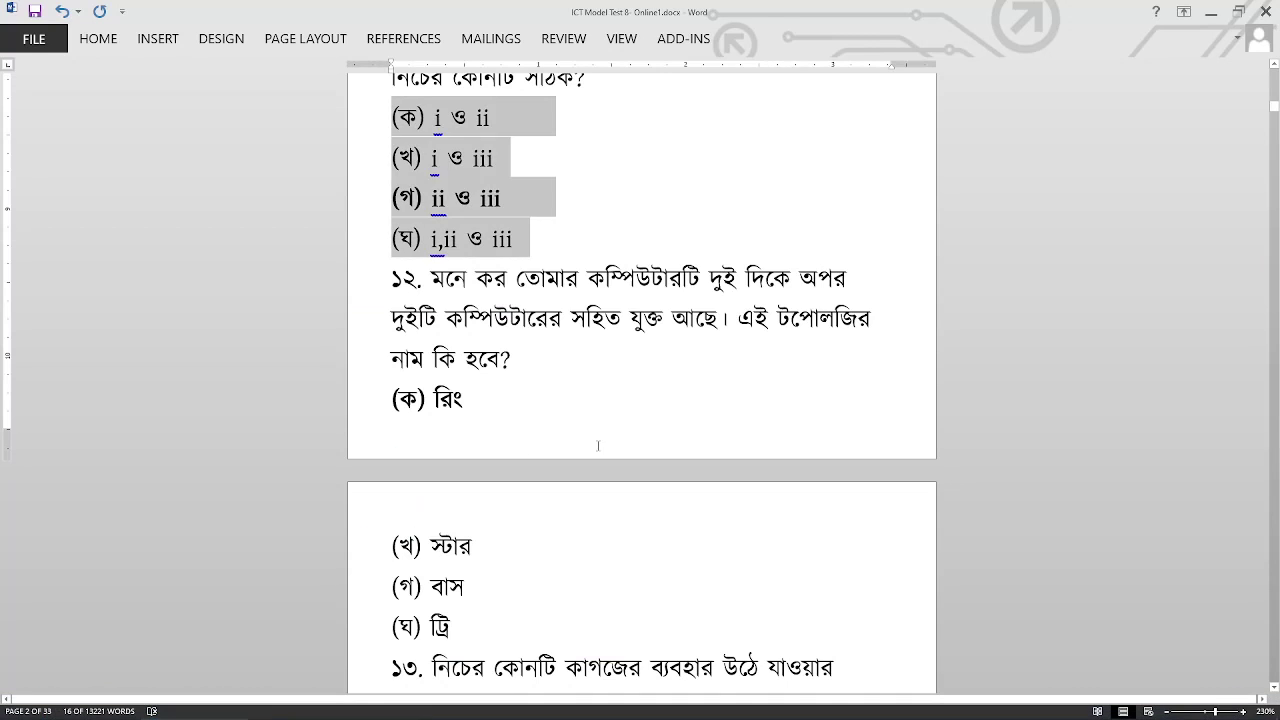
Copy "৯. নেটওয়ার্কে কম্পিউটার যুক্ত করার নিয়মকে কি বলে?" without its options from Word and replace the new duplicate's question text with it.
{"action": "scroll", "coordinate": [600, 445], "scroll_direction": "up", "scroll_amount": 5}
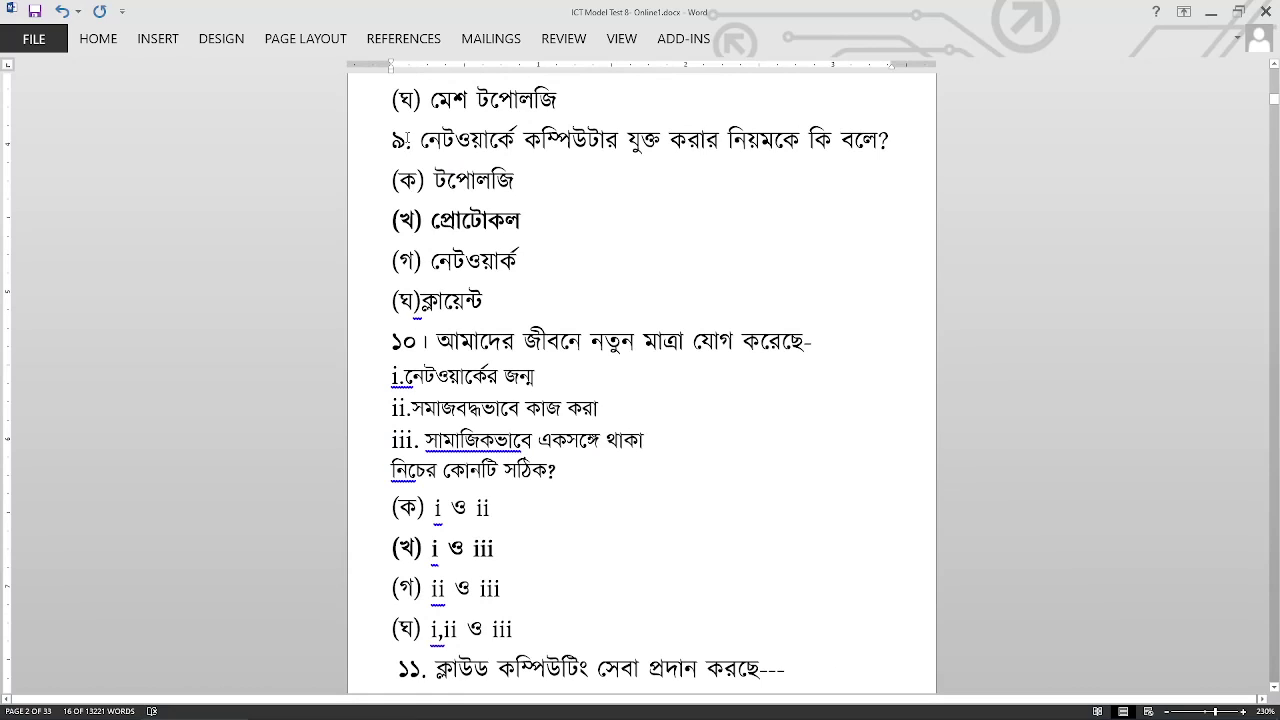
{"action": "left_click", "coordinate": [406, 140]}
{"action": "key", "text": "Home"}
{"action": "key", "text": "shift+Down"}
{"action": "key", "text": "shift+Down"}
{"action": "key", "text": "shift+Down"}
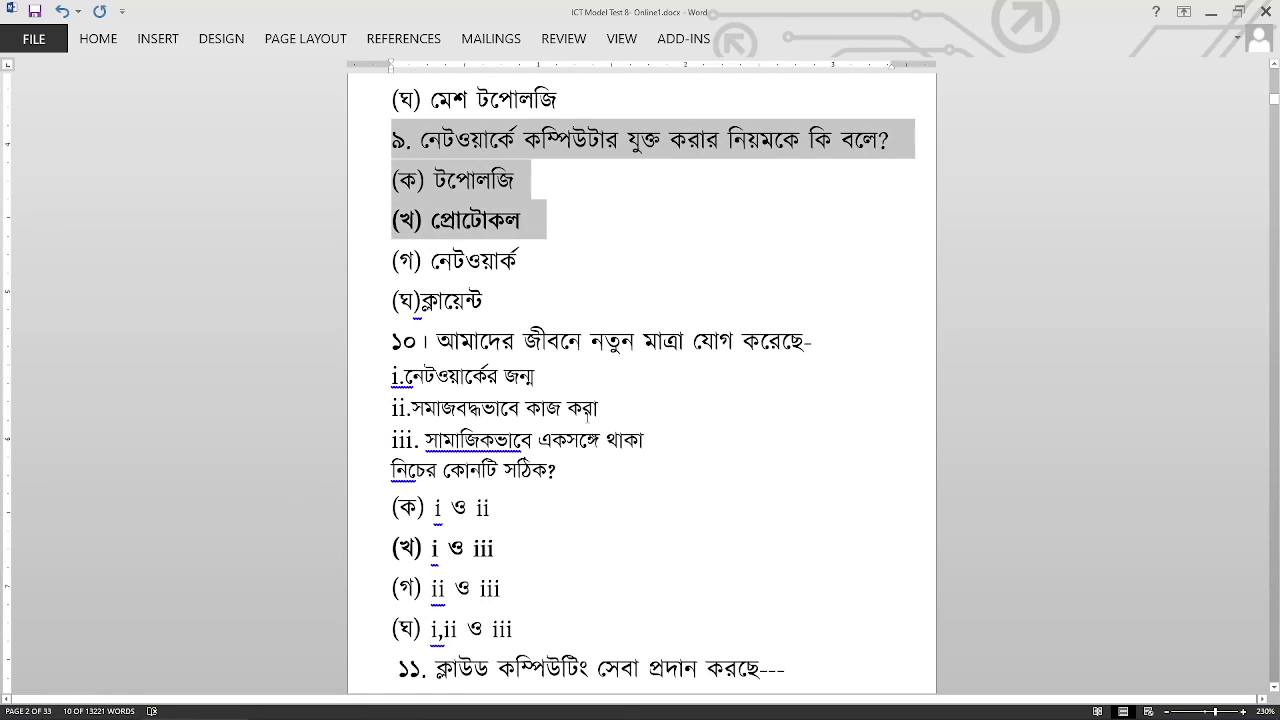
{"action": "key", "text": "shift+Up"}
{"action": "key", "text": "shift+Up"}
{"action": "key", "text": "shift+Up"}
{"action": "key", "text": "shift+Down"}
{"action": "key", "text": "ctrl+c"}
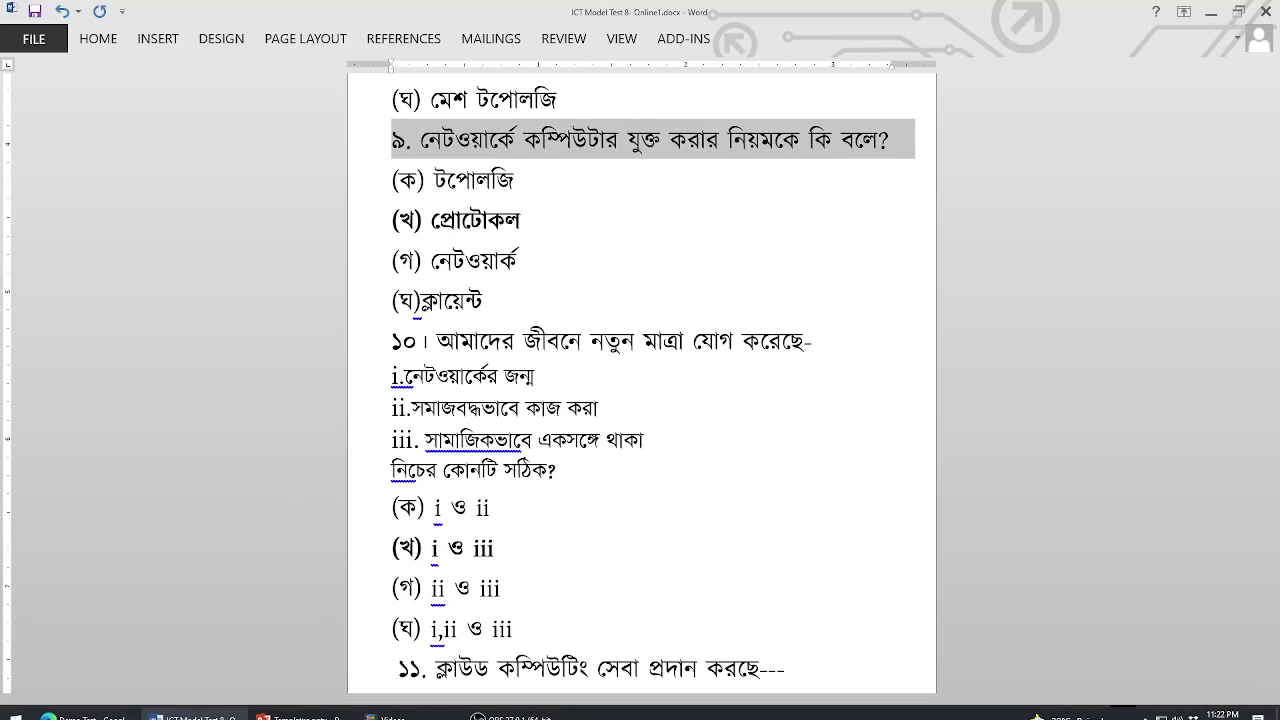
{"action": "mouse_move", "coordinate": [238, 712]}
{"action": "left_click", "coordinate": [77, 706]}
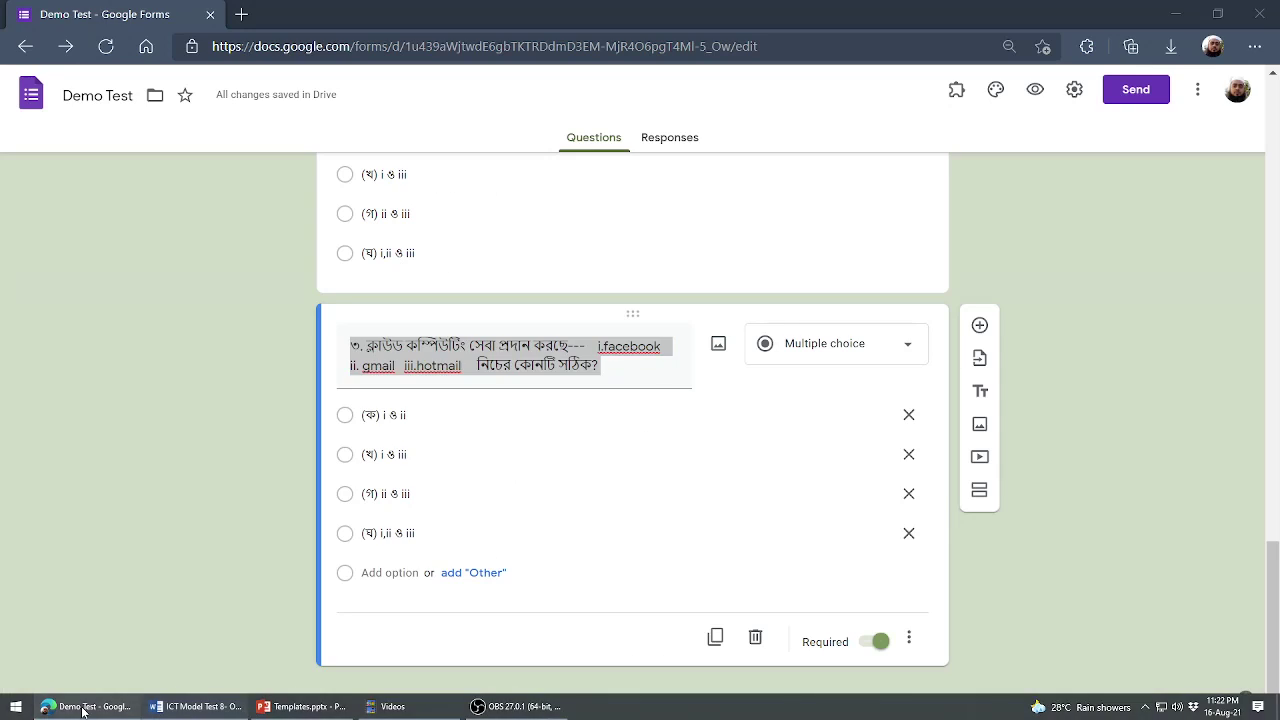
{"action": "key", "text": "ctrl+v"}
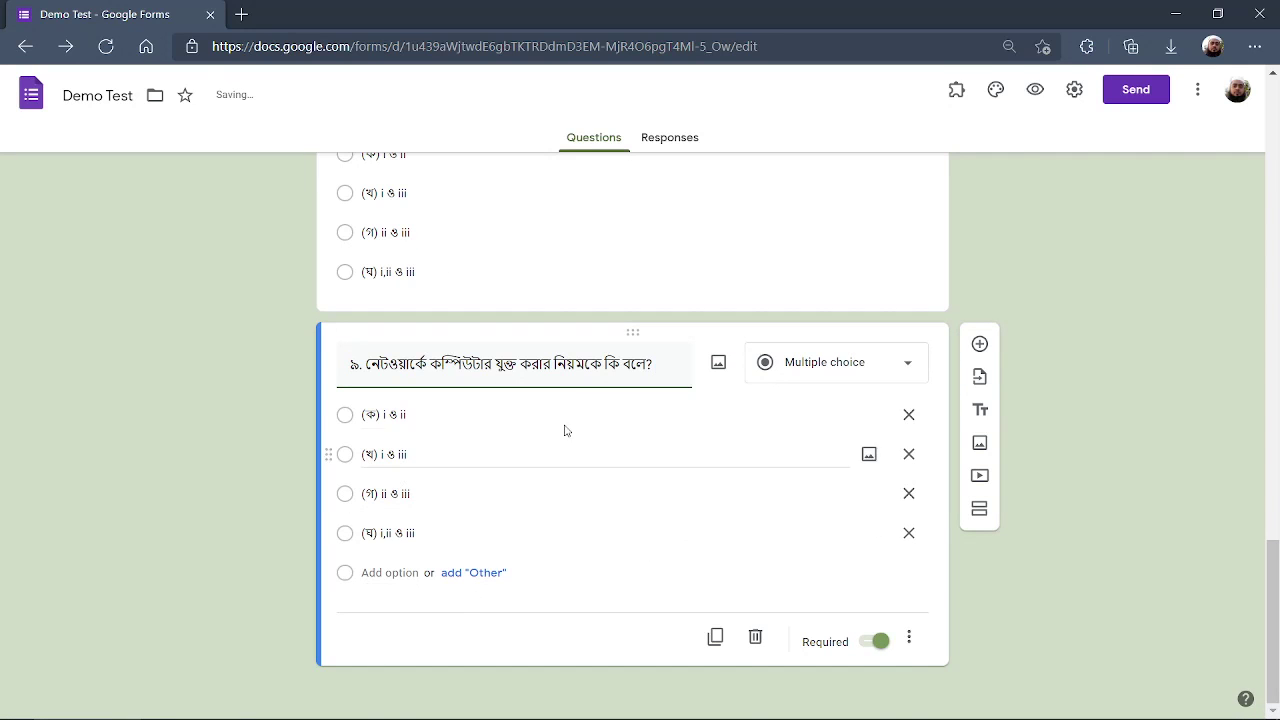
Copy the four options (ক) টপোলজি to (ঘ)ক্লায়েন্ট of question ৯ from Word and paste them over the duplicate question's first option.
{"action": "left_click", "coordinate": [195, 706]}
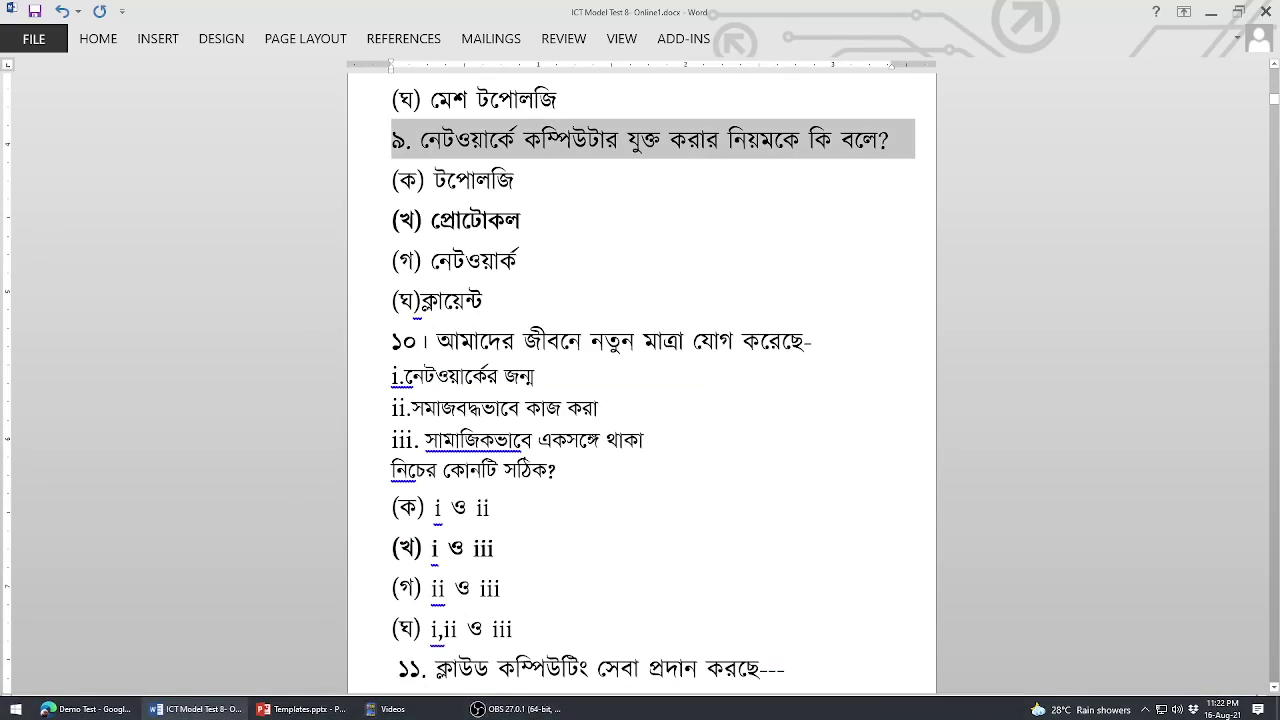
{"action": "left_click_drag", "start_coordinate": [376, 190], "coordinate": [395, 298]}
{"action": "key", "text": "ctrl+c"}
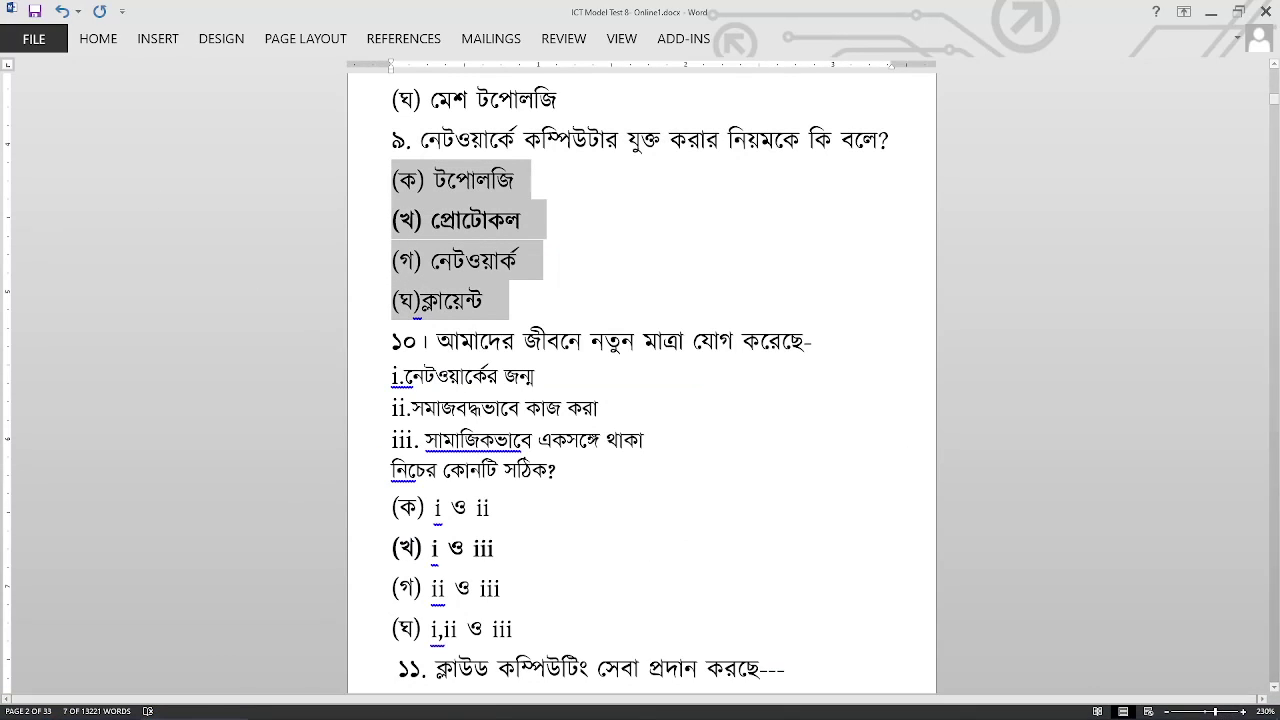
{"action": "mouse_move", "coordinate": [316, 707]}
{"action": "left_click", "coordinate": [110, 707]}
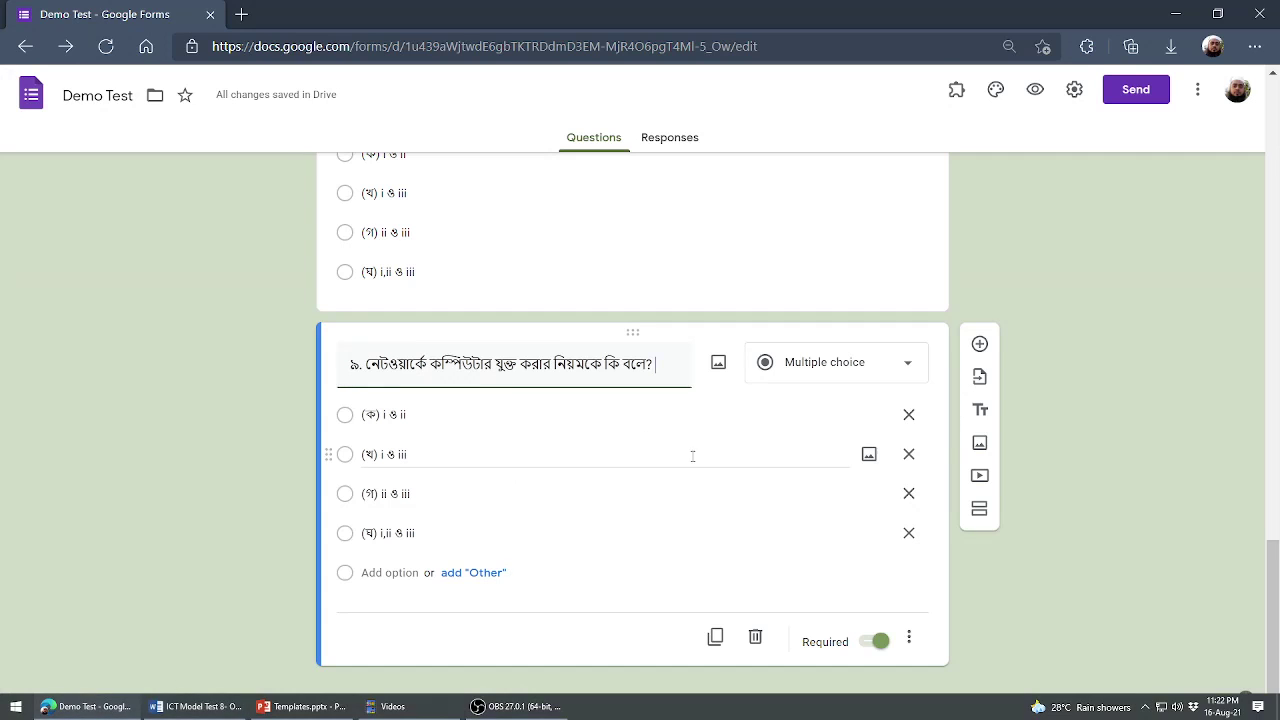
{"action": "left_click", "coordinate": [434, 417]}
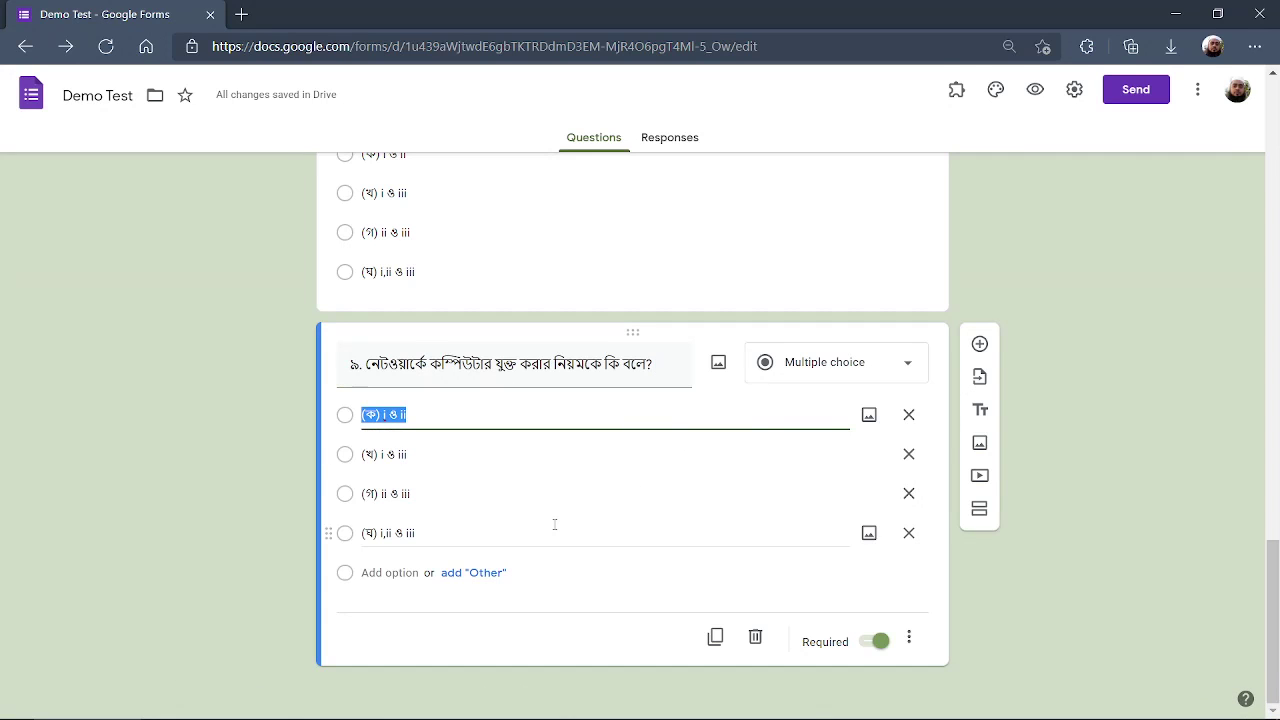
{"action": "key", "text": "BackSpace"}
{"action": "key", "text": "ctrl+v"}
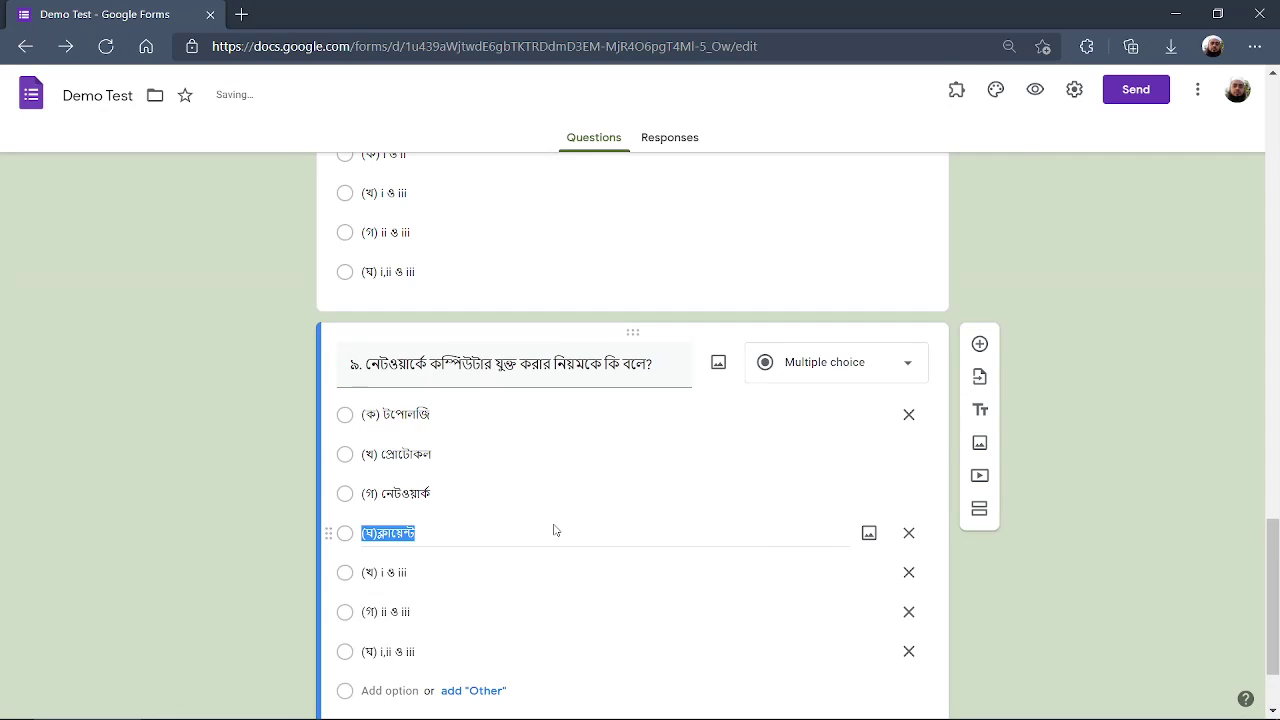
Remove the leftover options (খ) i ও iii, (গ) ii ও iii and (ঘ) i,ii ও iii from the network-rule question.
{"action": "scroll", "coordinate": [600, 520], "scroll_direction": "down", "scroll_amount": 1}
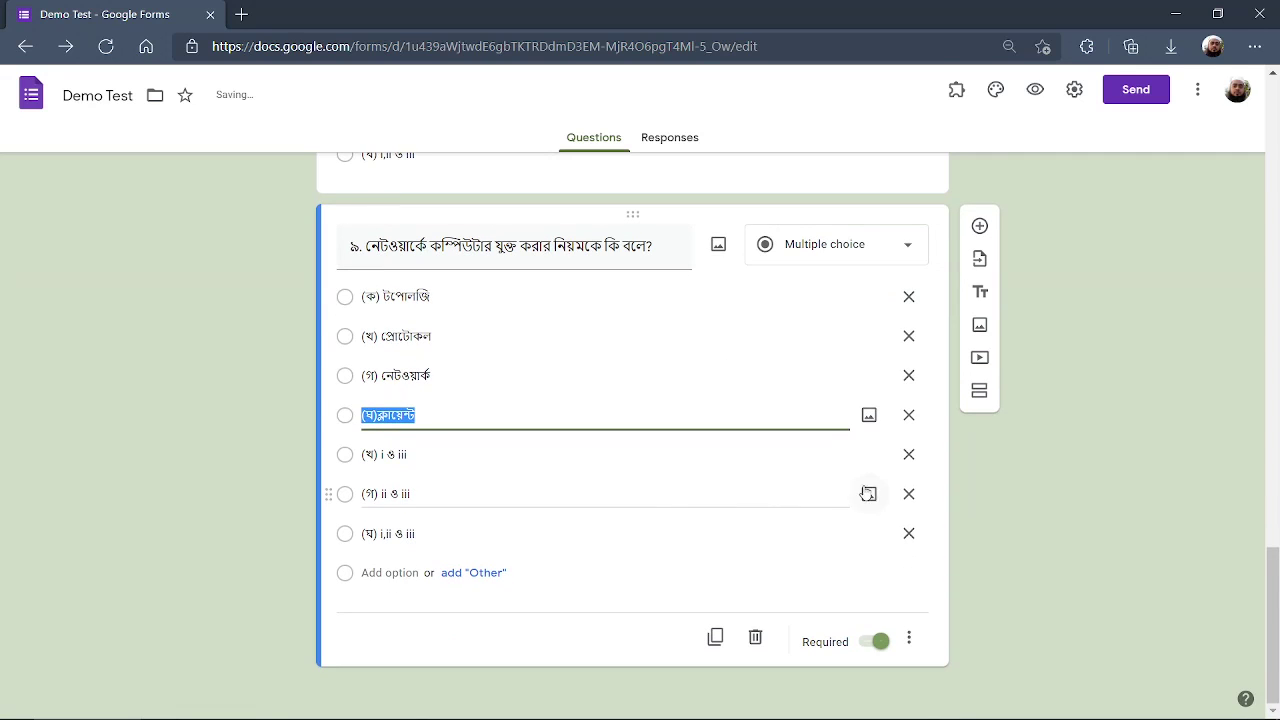
{"action": "left_click", "coordinate": [909, 455]}
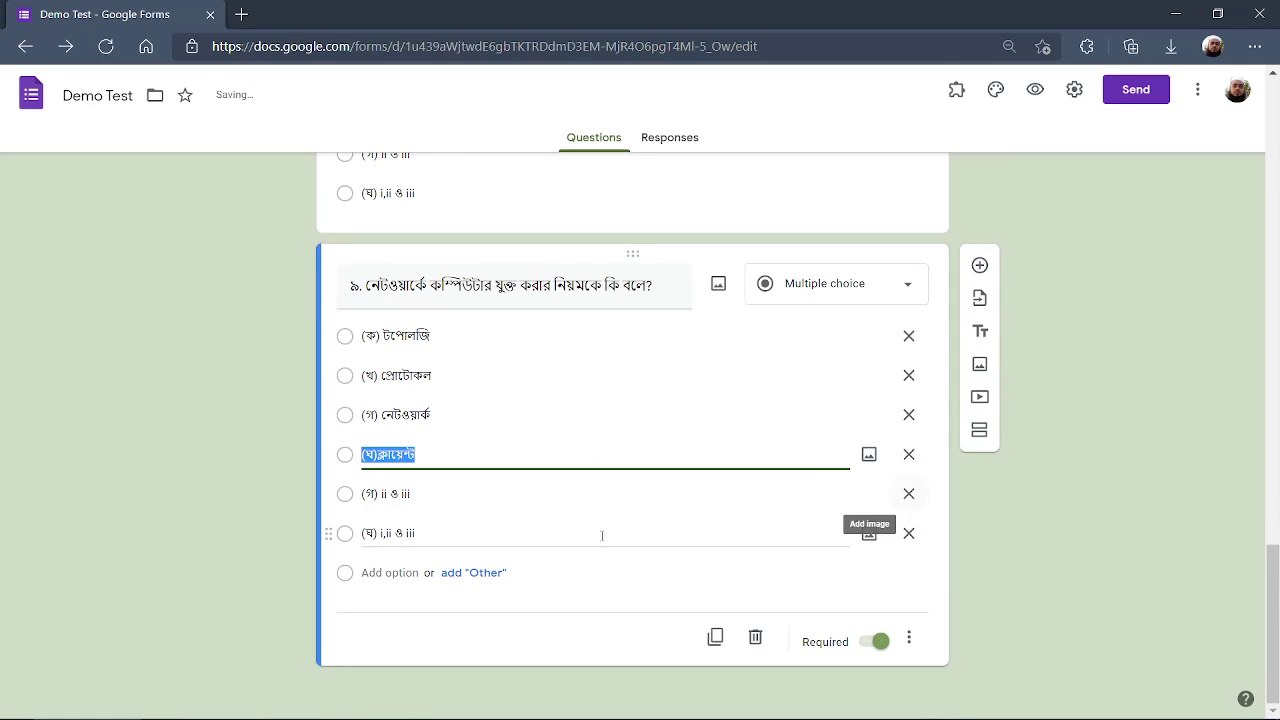
{"action": "left_click", "coordinate": [429, 505]}
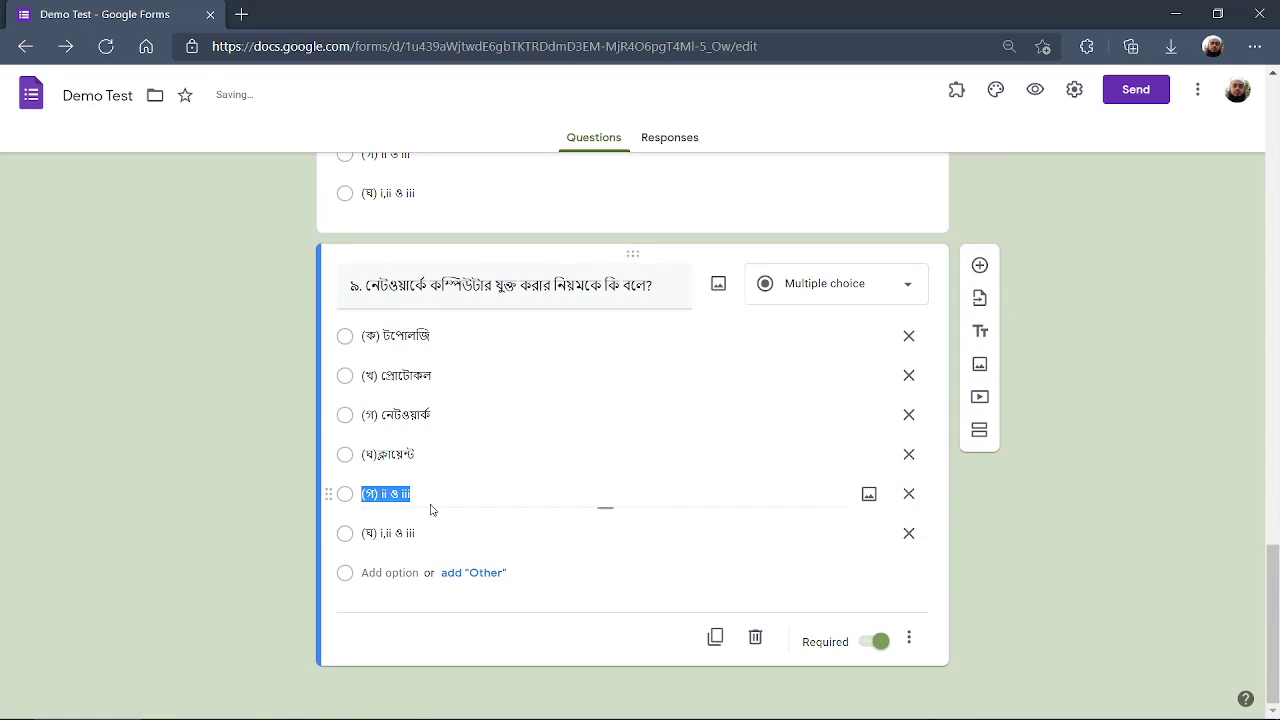
{"action": "left_click", "coordinate": [909, 494]}
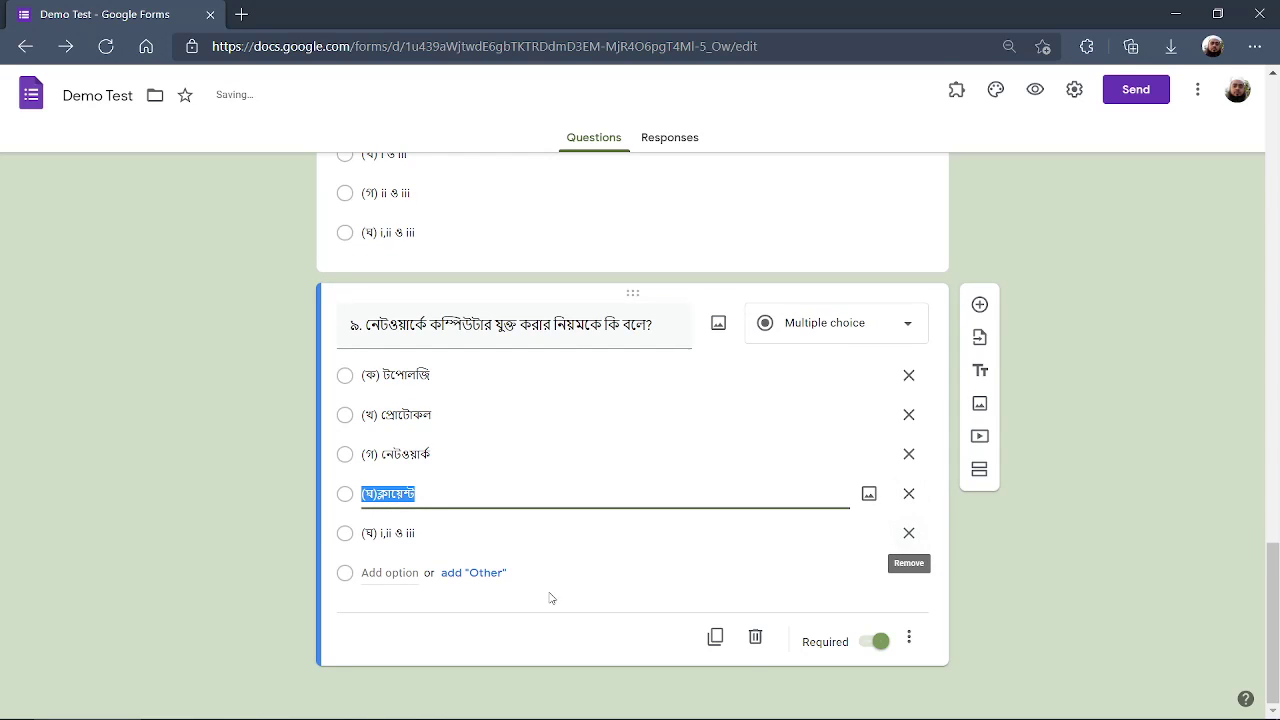
{"action": "left_click", "coordinate": [437, 533]}
{"action": "left_click", "coordinate": [909, 533]}
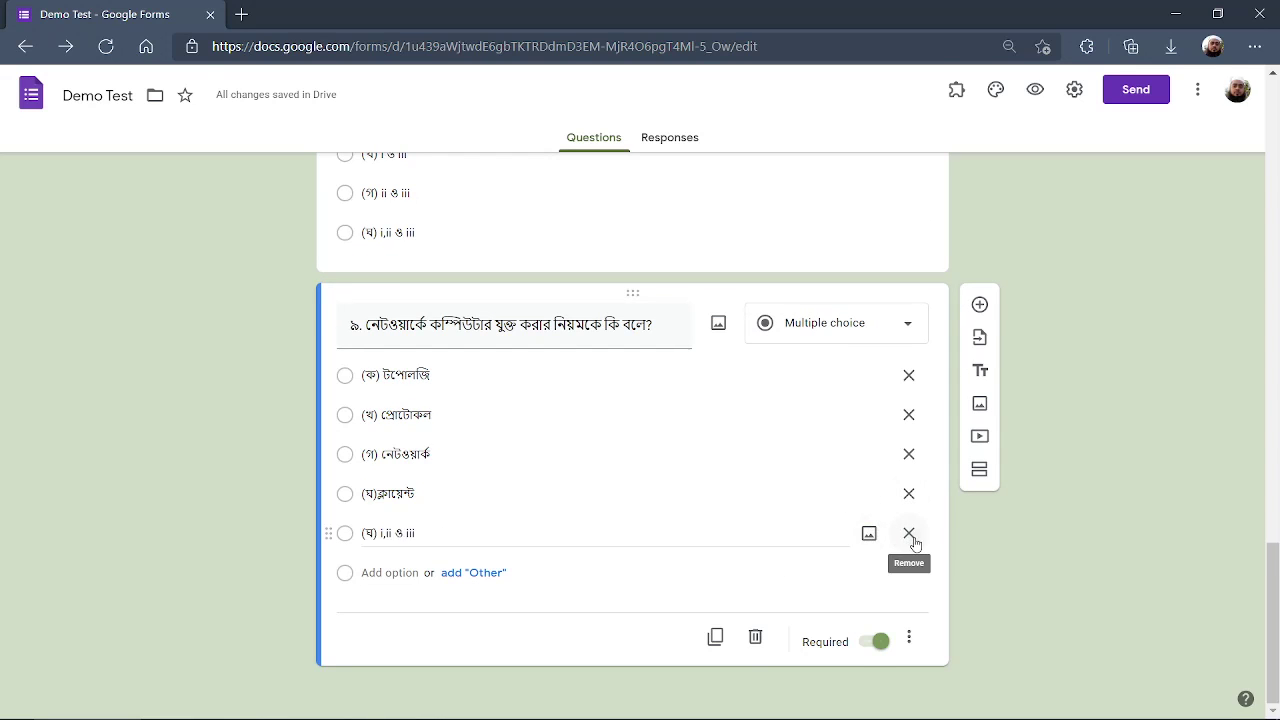
Change the number of the question "নেটওয়ার্কে কম্পিউটার যুক্ত করার নিয়মকে কি বলে?" to ৪.
{"action": "left_click", "coordinate": [500, 364]}
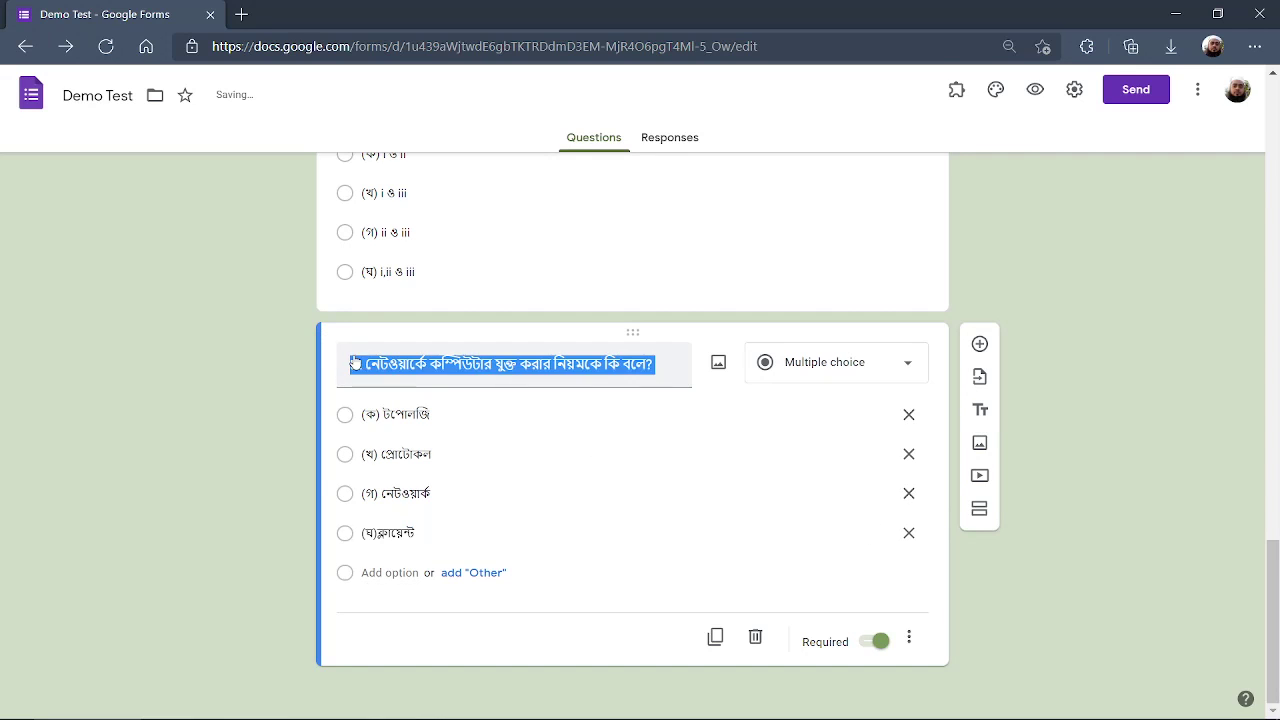
{"action": "key", "text": "Home"}
{"action": "key", "text": "Delete"}
{"action": "key", "text": "Delete"}
{"action": "key", "text": "Delete"}
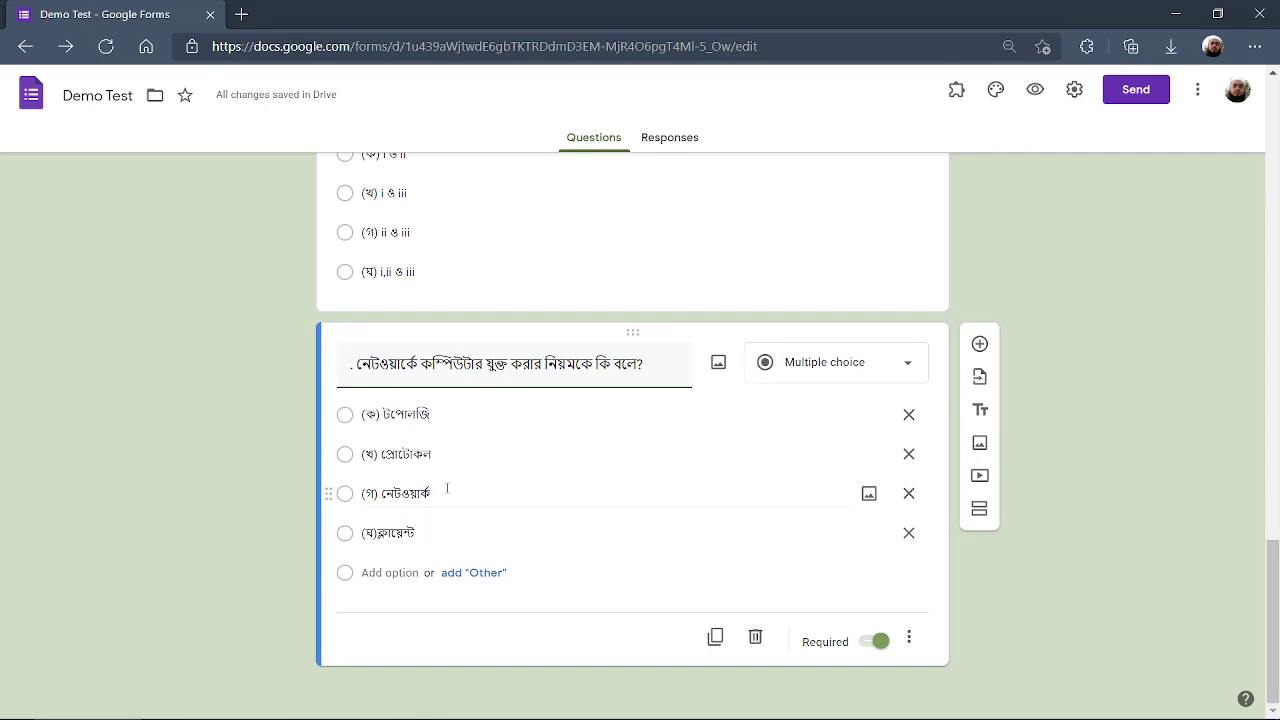
{"action": "type", "text": "৪"}
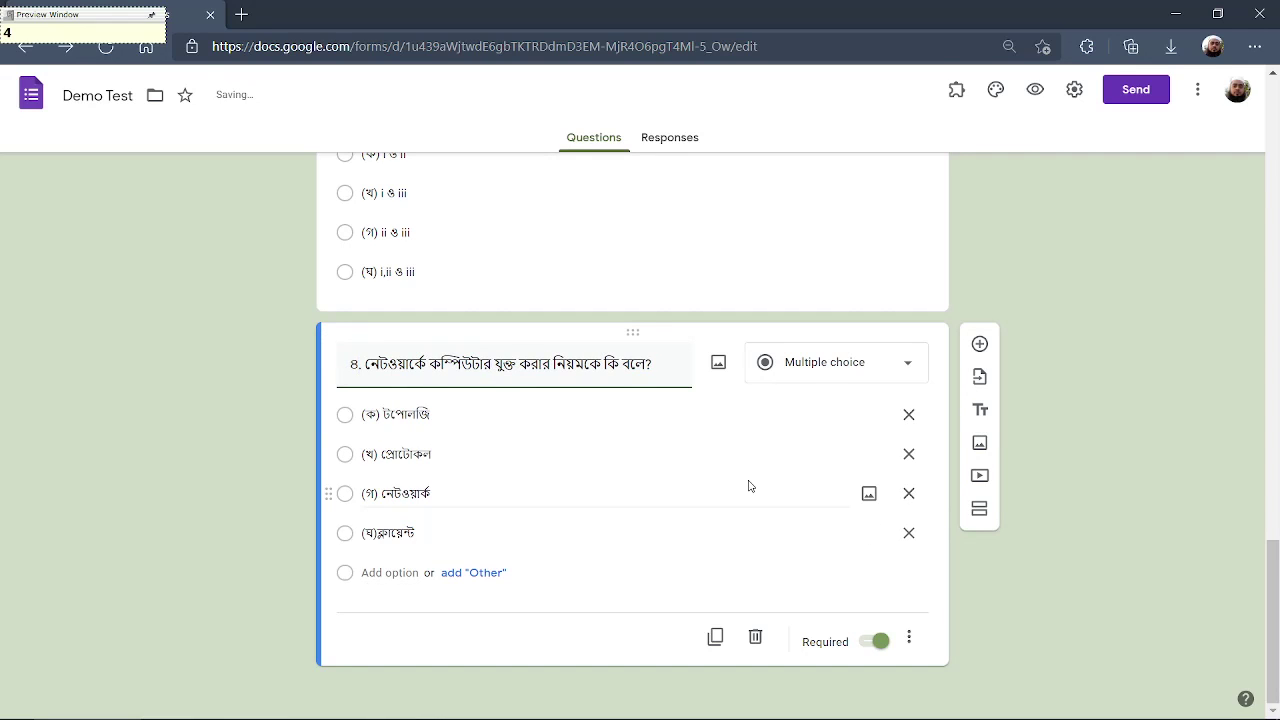
{"action": "scroll", "coordinate": [749, 471], "scroll_direction": "up", "scroll_amount": 4}
{"action": "scroll", "coordinate": [749, 471], "scroll_direction": "down", "scroll_amount": 4}
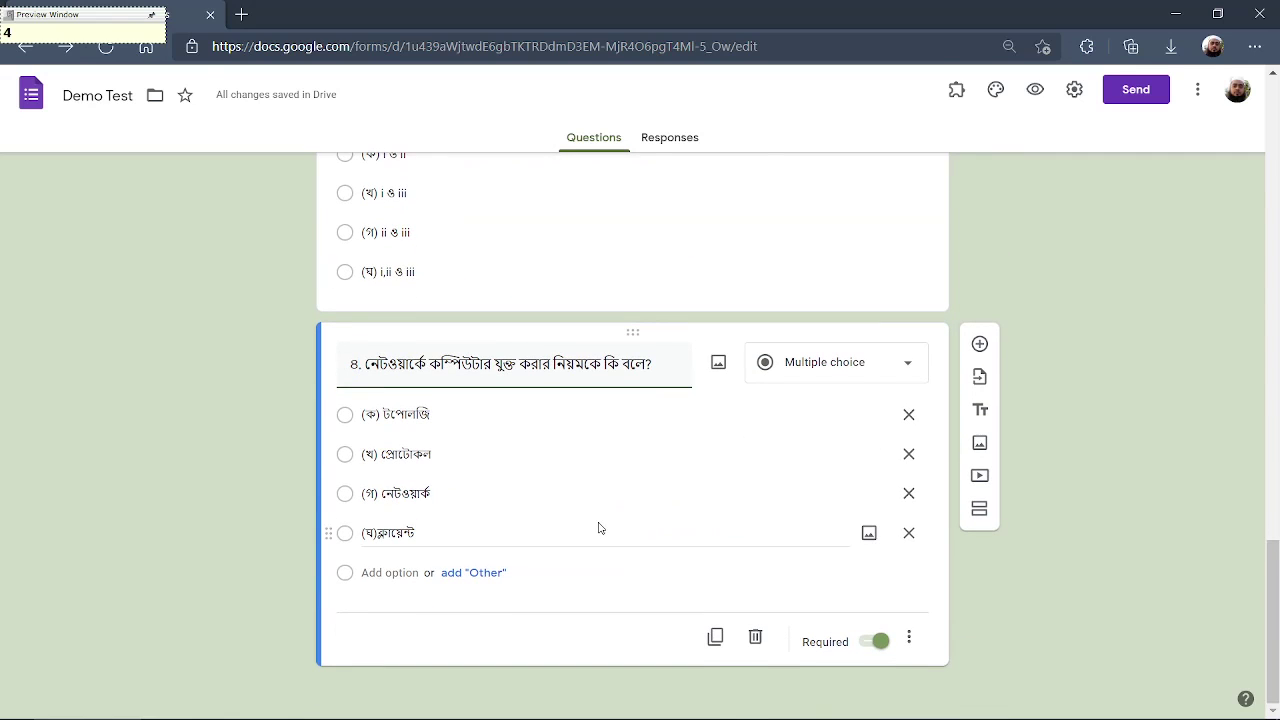
Duplicate question ৪ in the form and copy "সবচেয়ে কম সময়ে কোন নেটওয়ার্ক তৈরি করা যায়?" without its number from Word.
{"action": "left_click", "coordinate": [715, 637]}
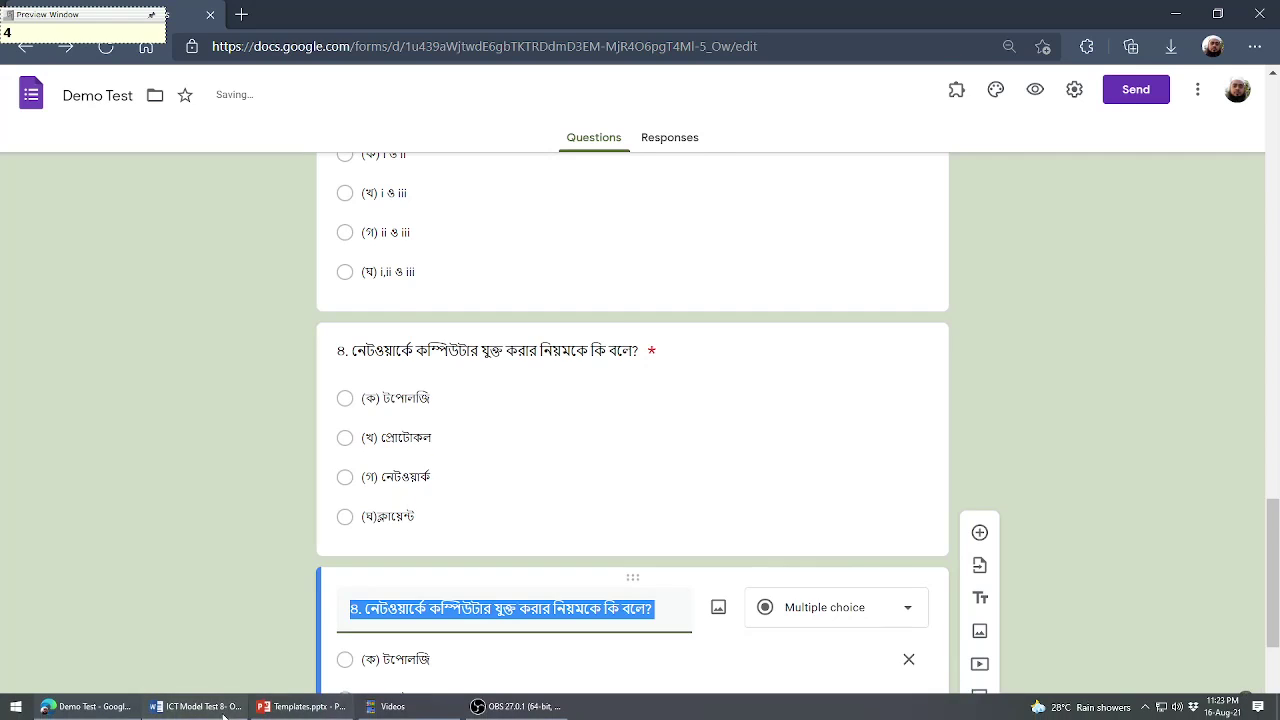
{"action": "left_click", "coordinate": [212, 707]}
{"action": "scroll", "coordinate": [645, 554], "scroll_direction": "up", "scroll_amount": 5}
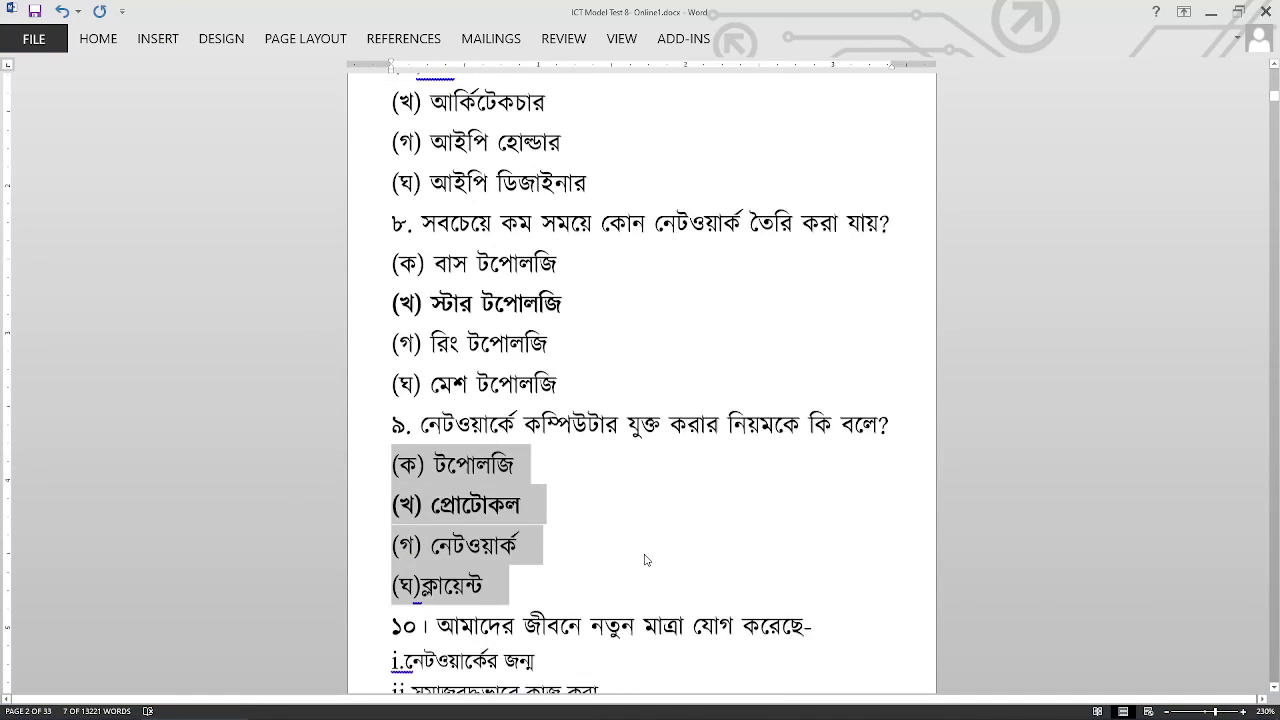
{"action": "left_click", "coordinate": [643, 360]}
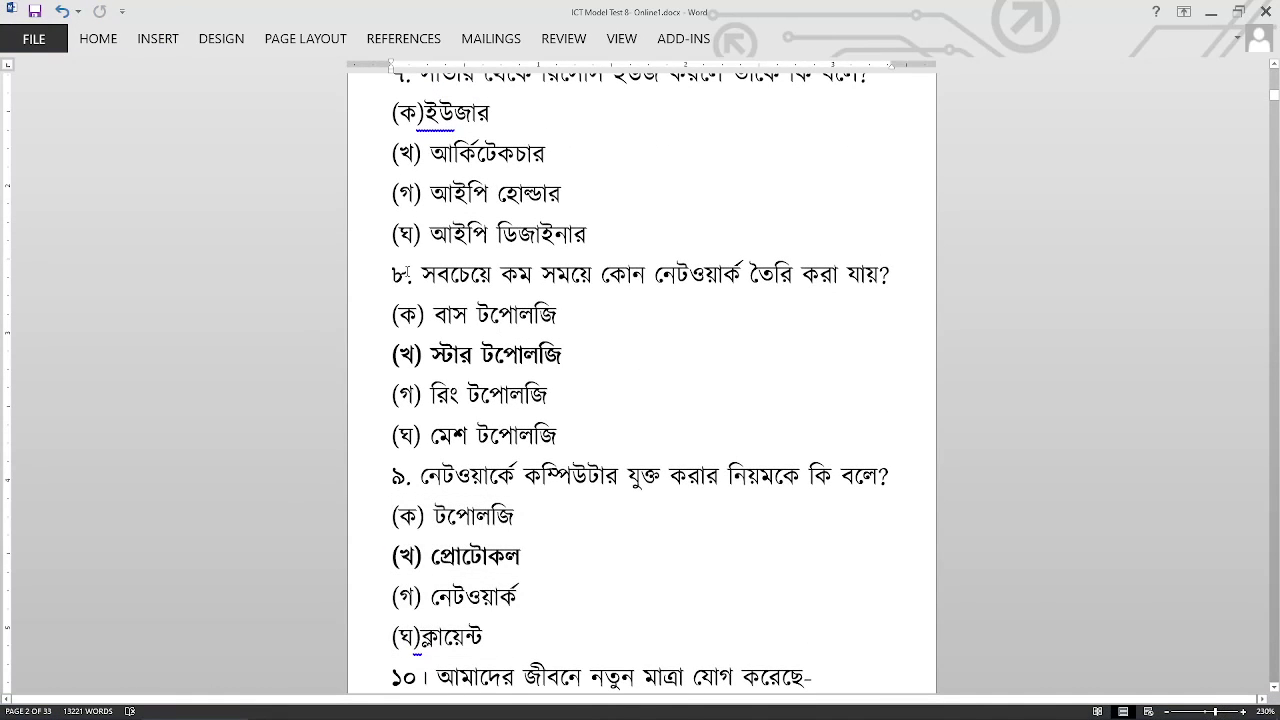
{"action": "left_click_drag", "start_coordinate": [418, 272], "coordinate": [898, 274]}
{"action": "key", "text": "ctrl+c"}
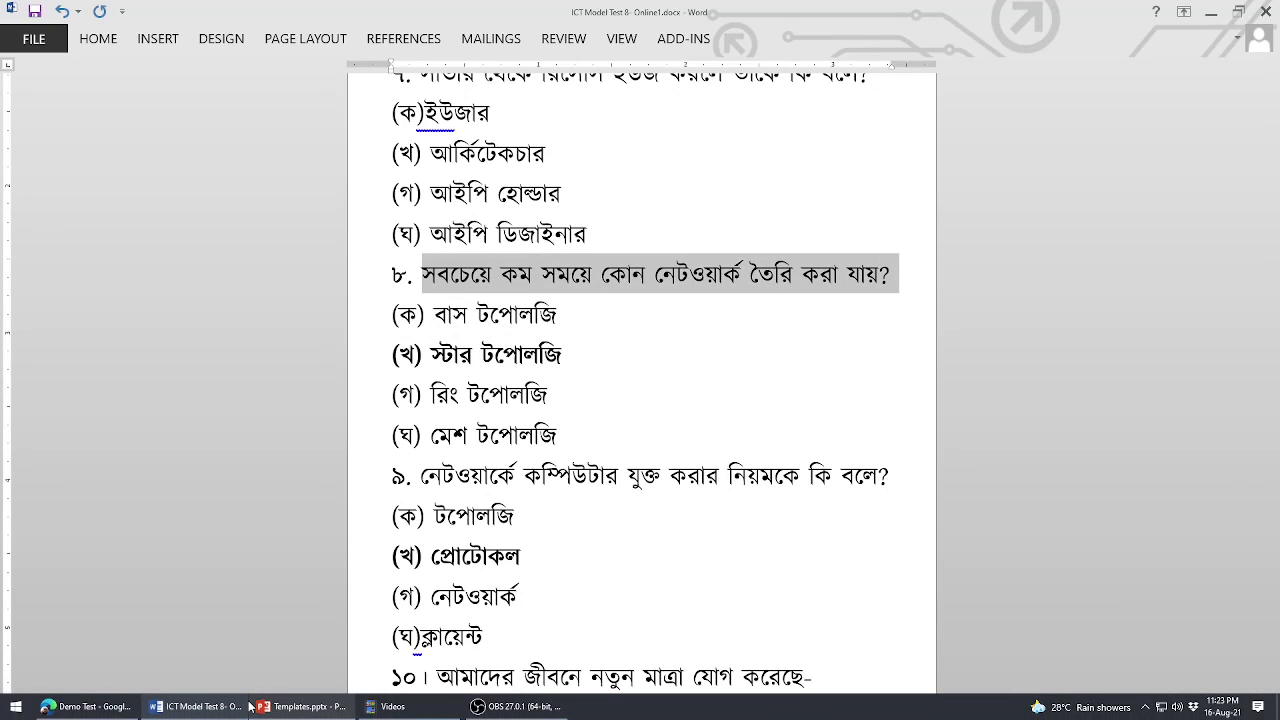
In the form, replace the new duplicate's question text with the copied question and number it ৫.
{"action": "left_click", "coordinate": [101, 707]}
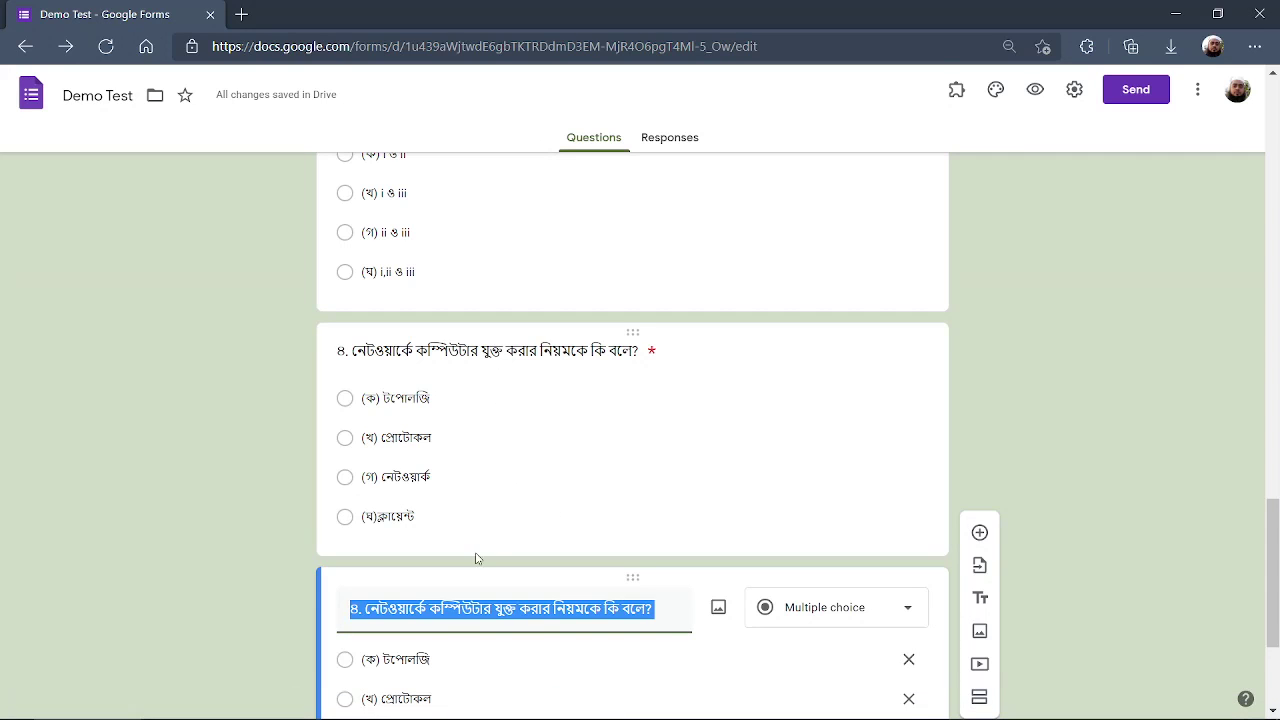
{"action": "key", "text": "ctrl+v"}
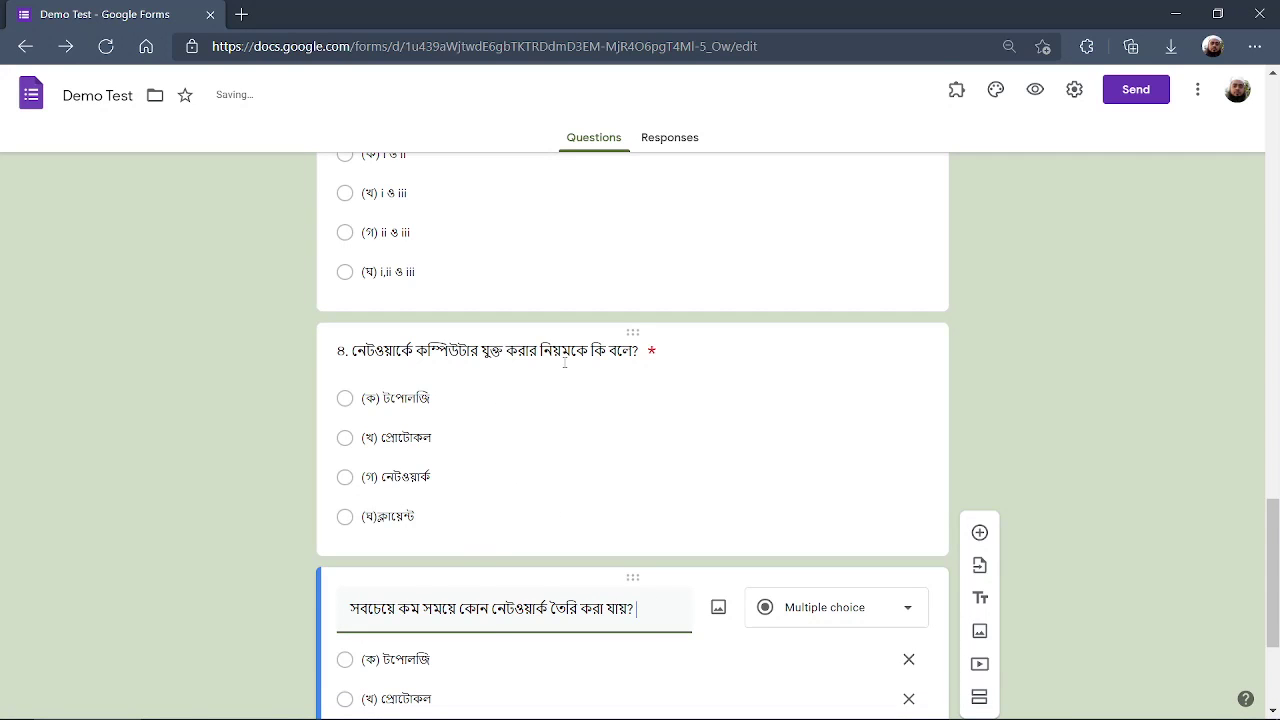
{"action": "key", "text": "Home"}
{"action": "type", "text": "৫."}
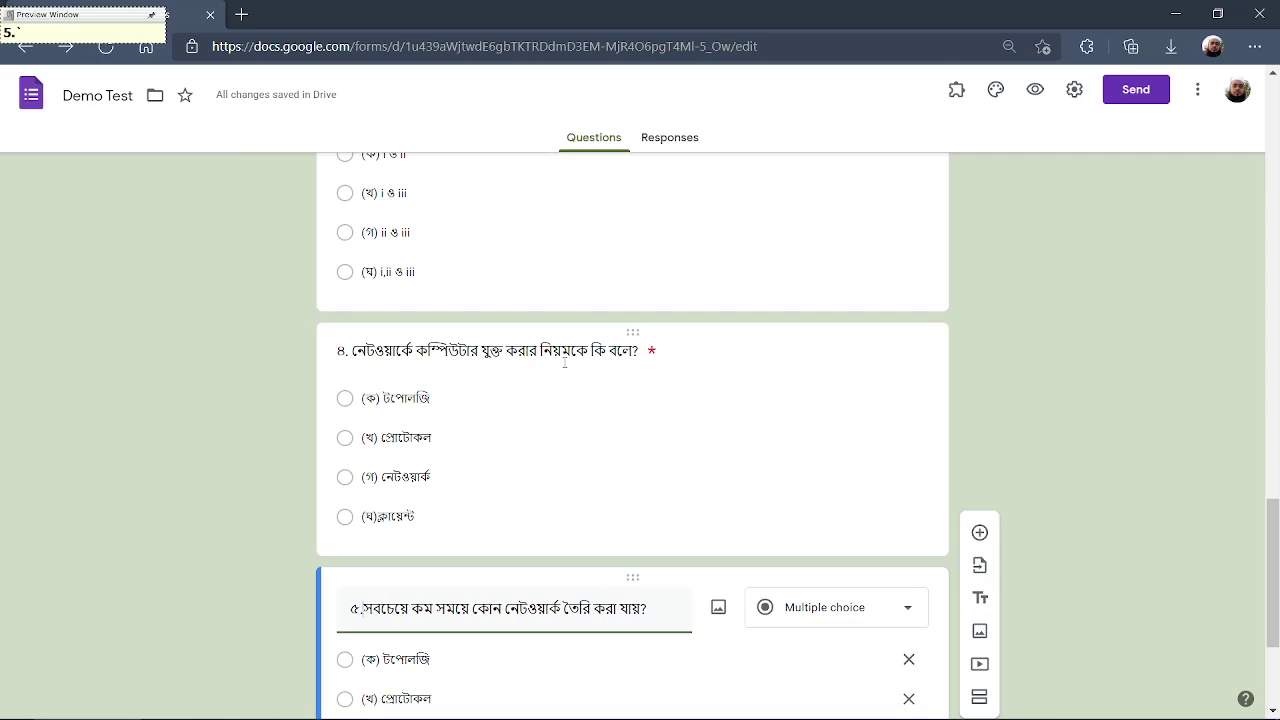
{"action": "scroll", "coordinate": [691, 334], "scroll_direction": "down", "scroll_amount": 3}
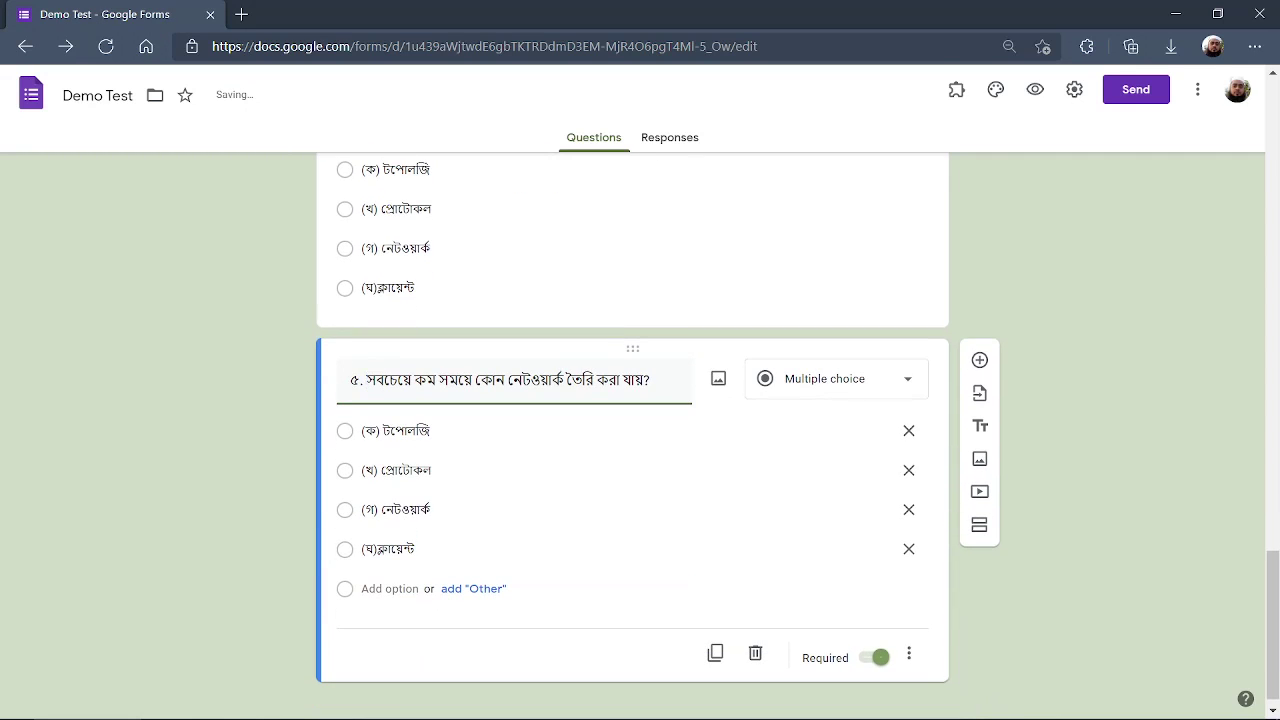
In Word, copy the four options (ক) বাস টপোলজি to (ঘ) মেশ টপোলজি under question ৮.
{"action": "left_click", "coordinate": [201, 714]}
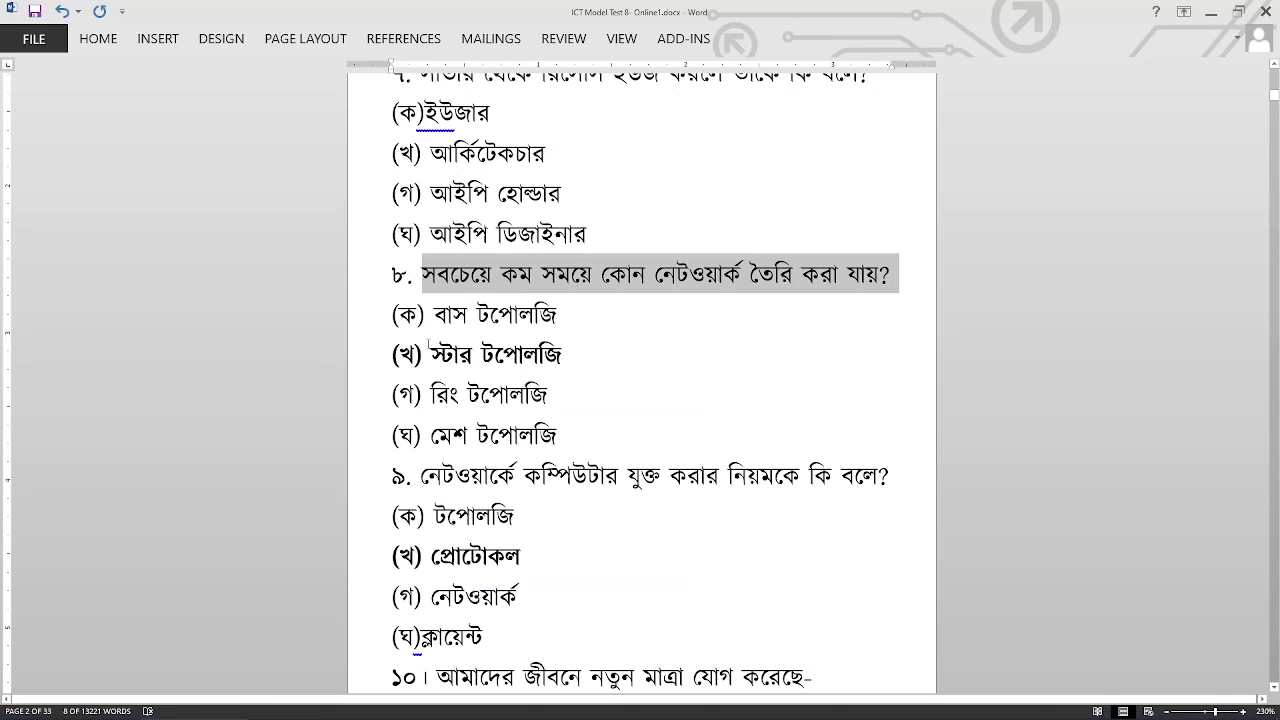
{"action": "left_click", "coordinate": [400, 318]}
{"action": "key", "text": "shift+Down"}
{"action": "key", "text": "shift+Down"}
{"action": "key", "text": "shift+Down"}
{"action": "key", "text": "shift+Down"}
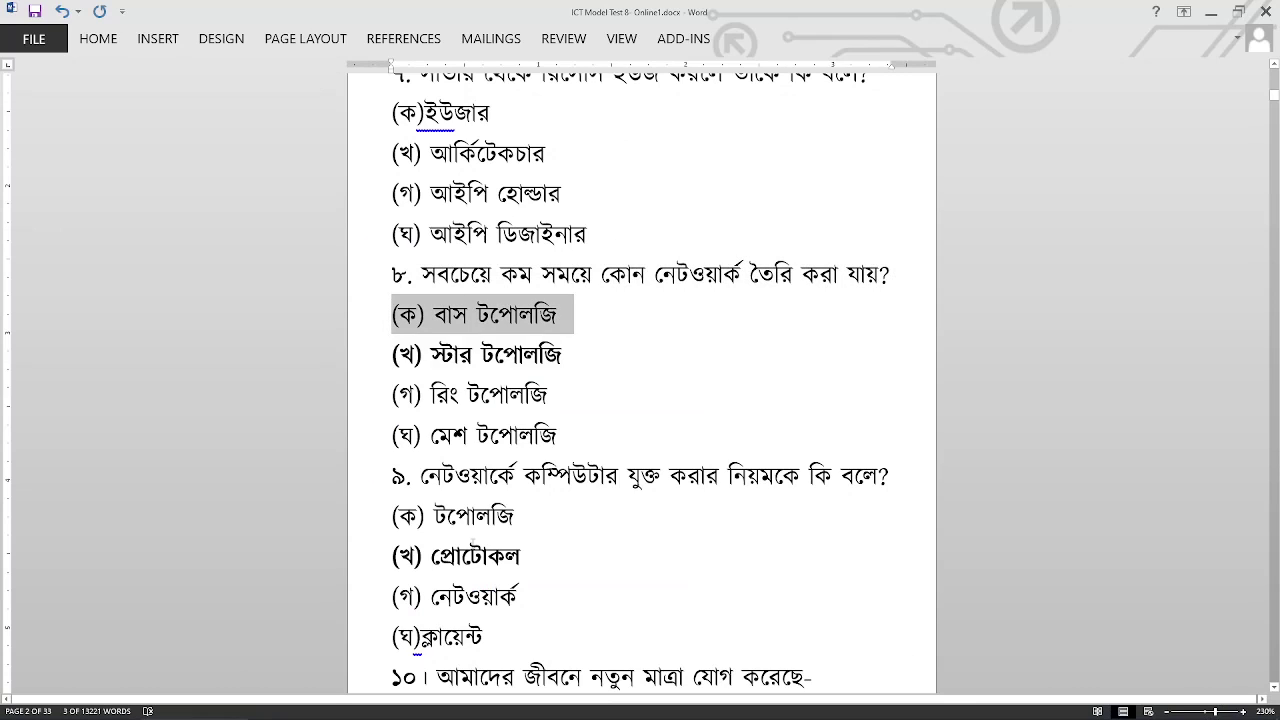
{"action": "right_click", "coordinate": [508, 370]}
{"action": "left_click", "coordinate": [549, 396]}
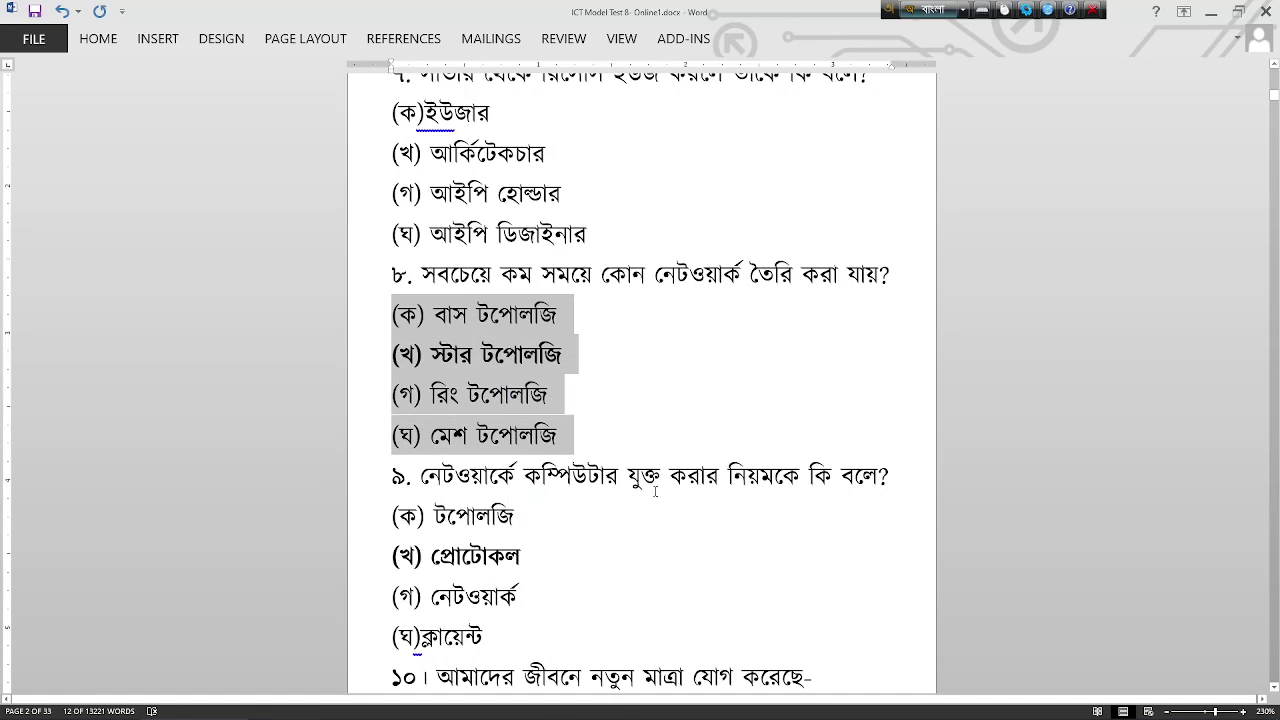
Return to the form and replace question ৫'s first option with the four copied topology options.
{"action": "mouse_move", "coordinate": [320, 714]}
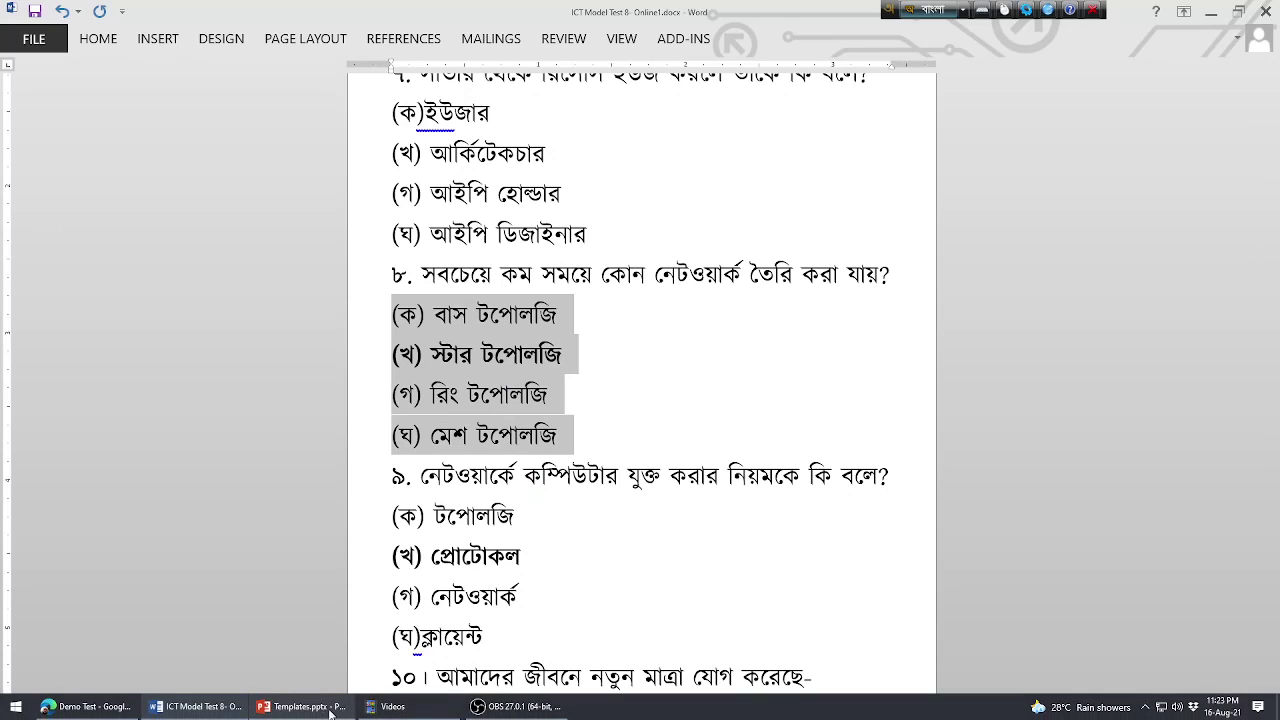
{"action": "left_click", "coordinate": [120, 706]}
{"action": "left_click", "coordinate": [508, 430]}
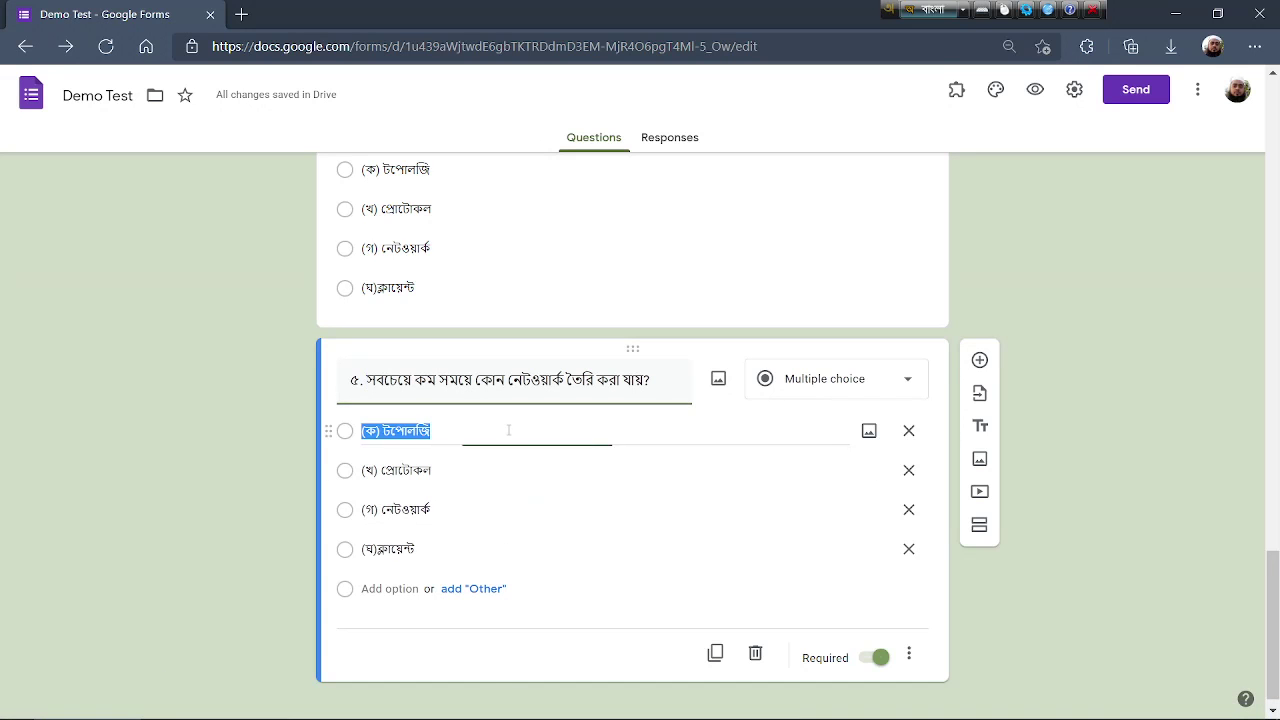
{"action": "key", "text": "BackSpace"}
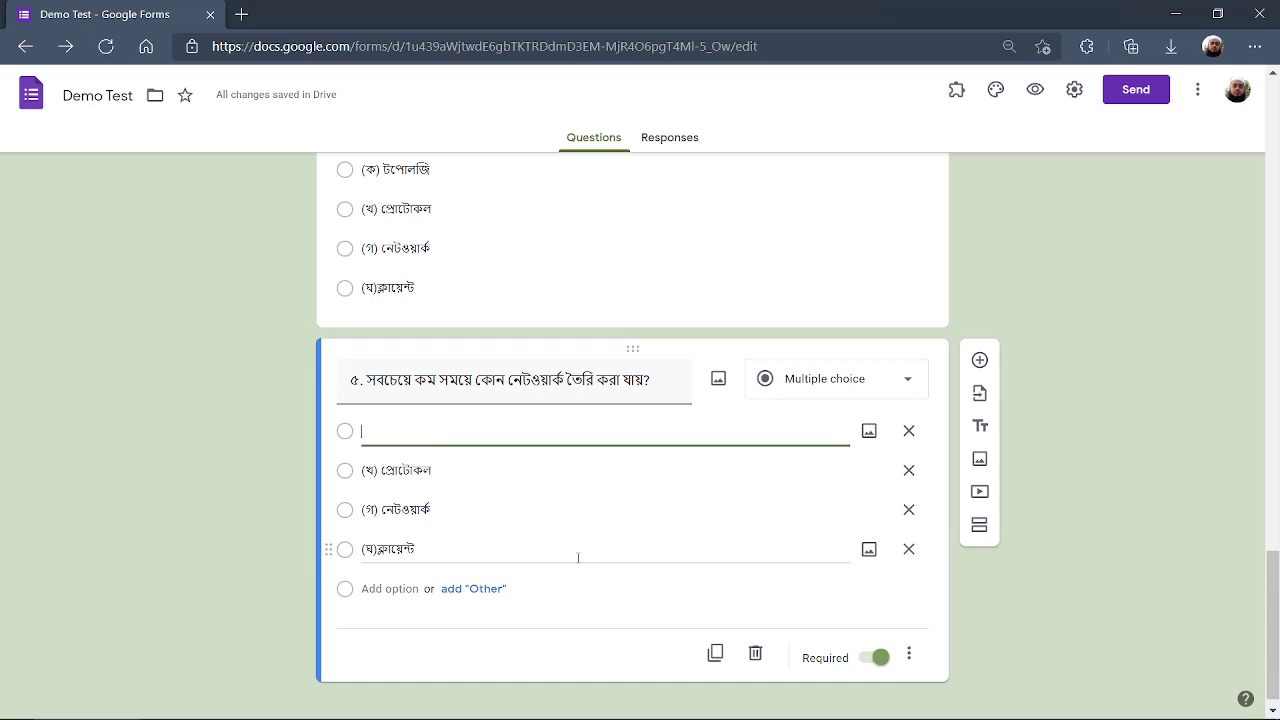
{"action": "key", "text": "ctrl+v"}
Remove the leftover options (খ) প্রোটোকল, (গ) নেটওয়ার্ক and (ঘ)ক্লায়েন্ট from question ৫.
{"action": "scroll", "coordinate": [625, 548], "scroll_direction": "down", "scroll_amount": 1}
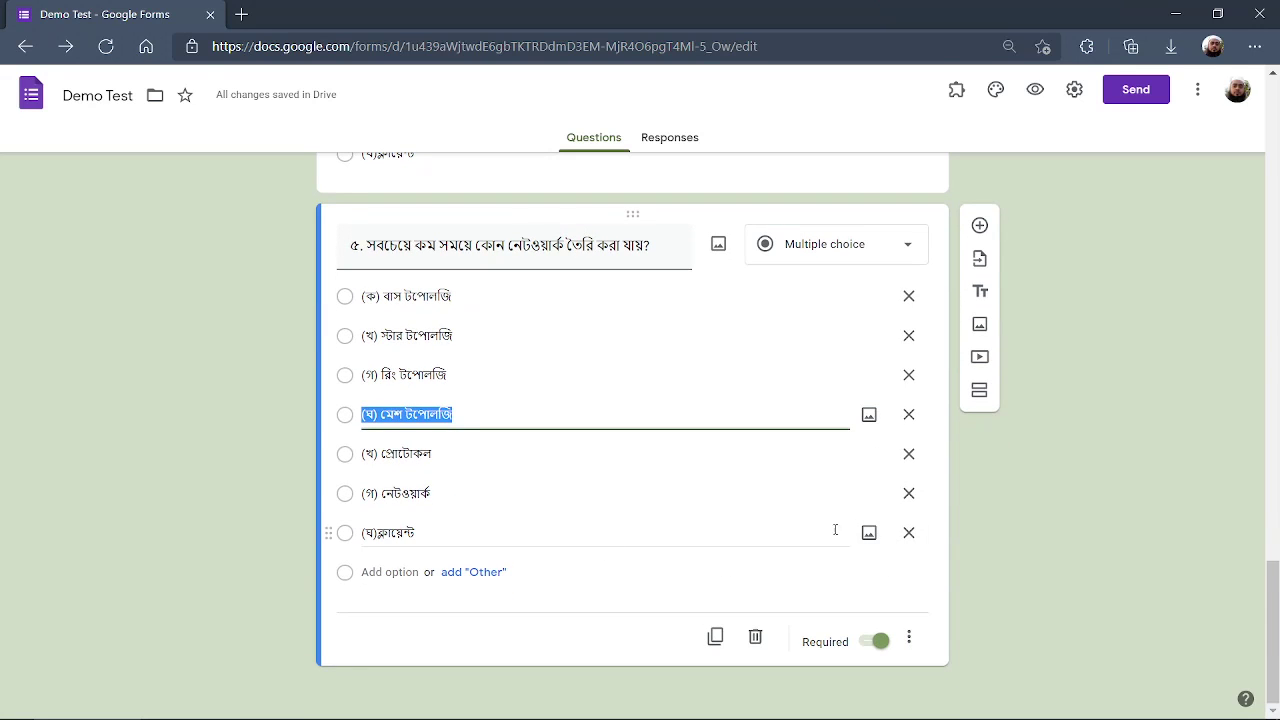
{"action": "left_click", "coordinate": [908, 455]}
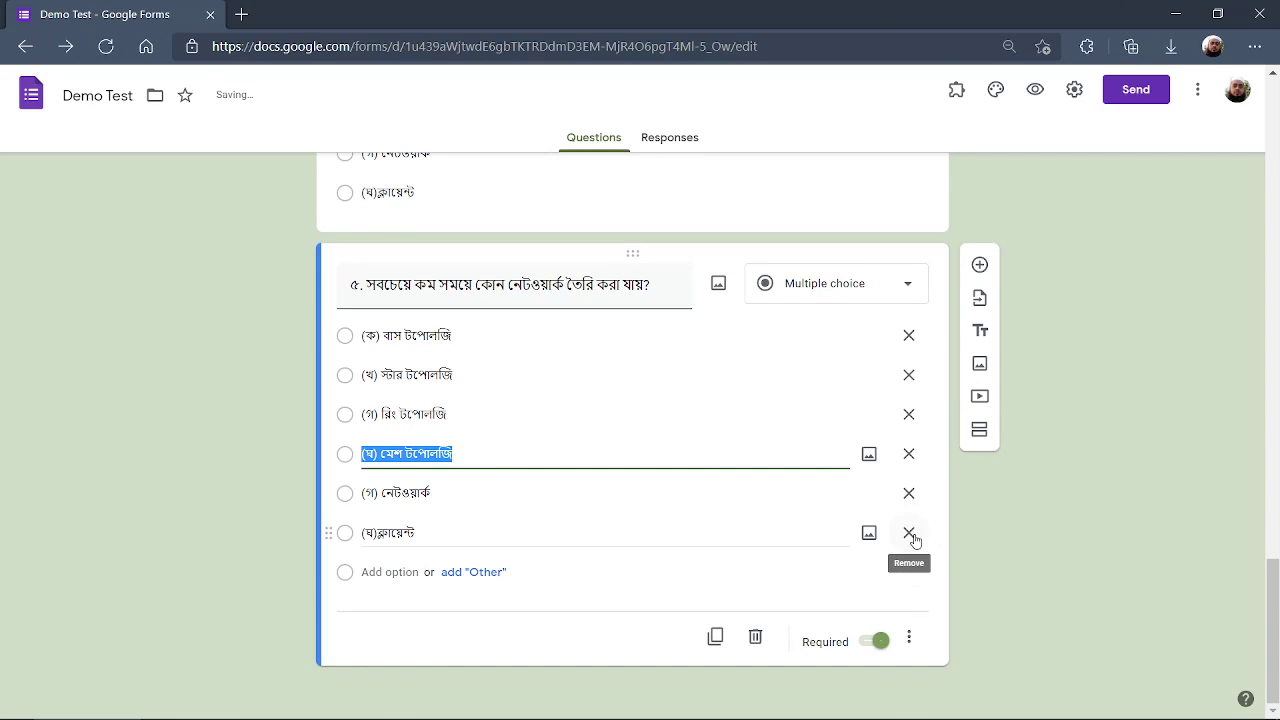
{"action": "left_click", "coordinate": [909, 533]}
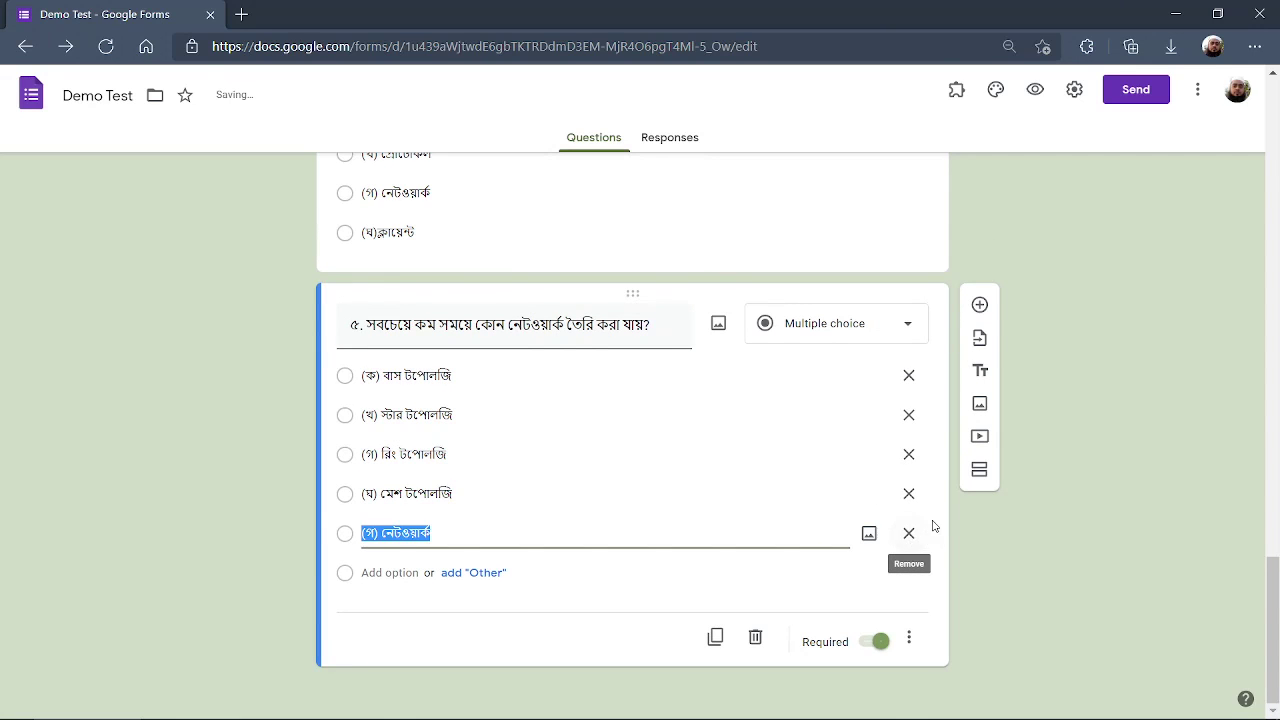
{"action": "left_click", "coordinate": [909, 533]}
{"action": "left_click", "coordinate": [1022, 586]}
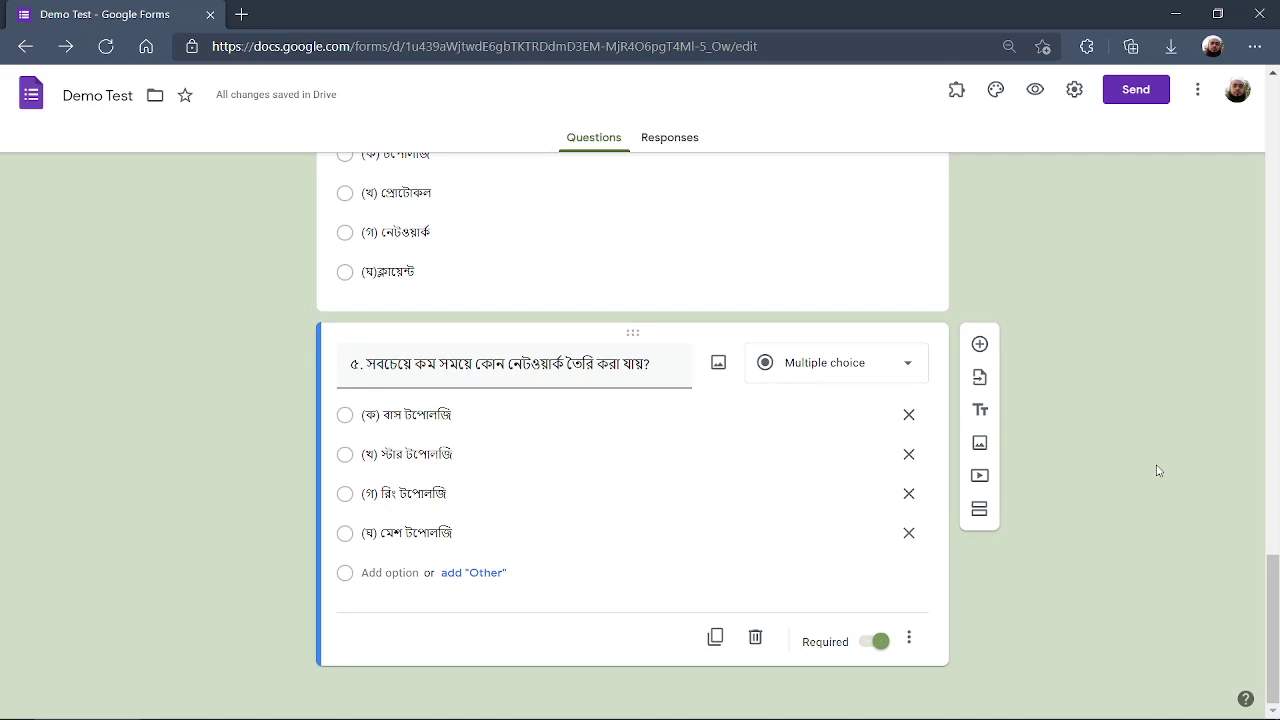
Review the form from the student detail fields through the first multiple-choice questions of section 3.
{"action": "mouse_move", "coordinate": [374, 712]}
{"action": "scroll", "coordinate": [1006, 477], "scroll_direction": "up", "scroll_amount": 15}
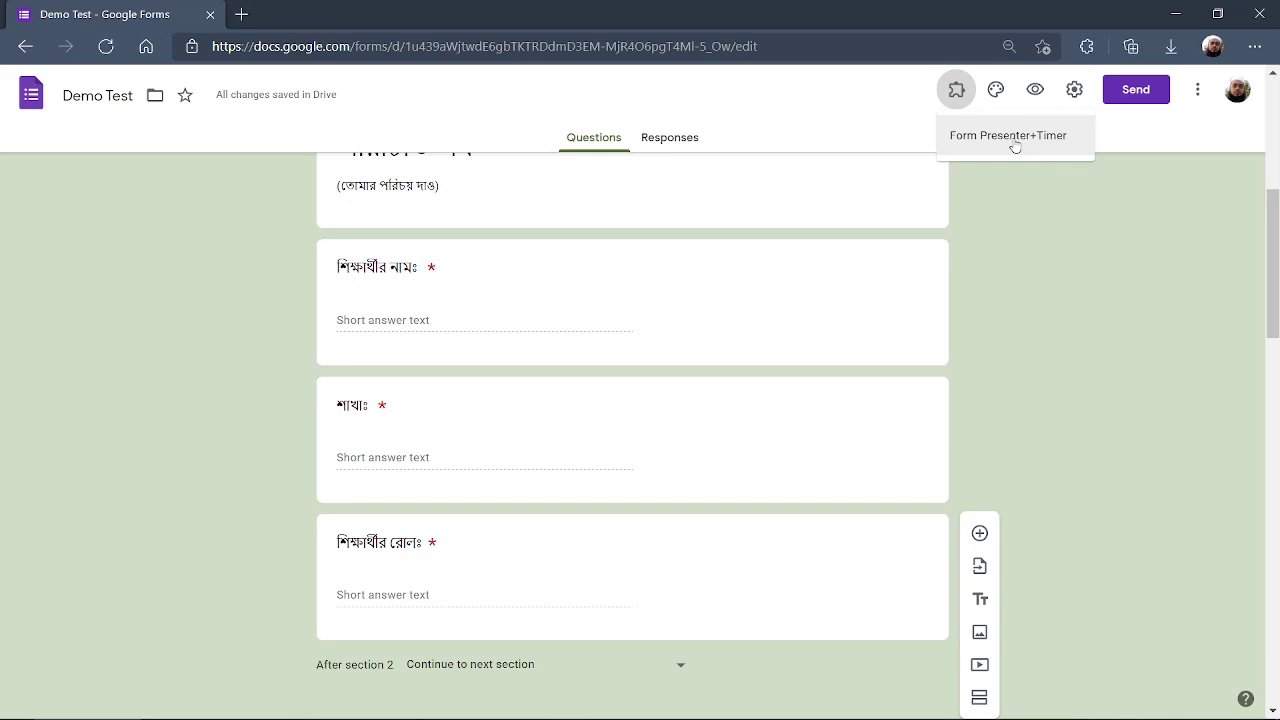
{"action": "scroll", "coordinate": [709, 463], "scroll_direction": "down", "scroll_amount": 2}
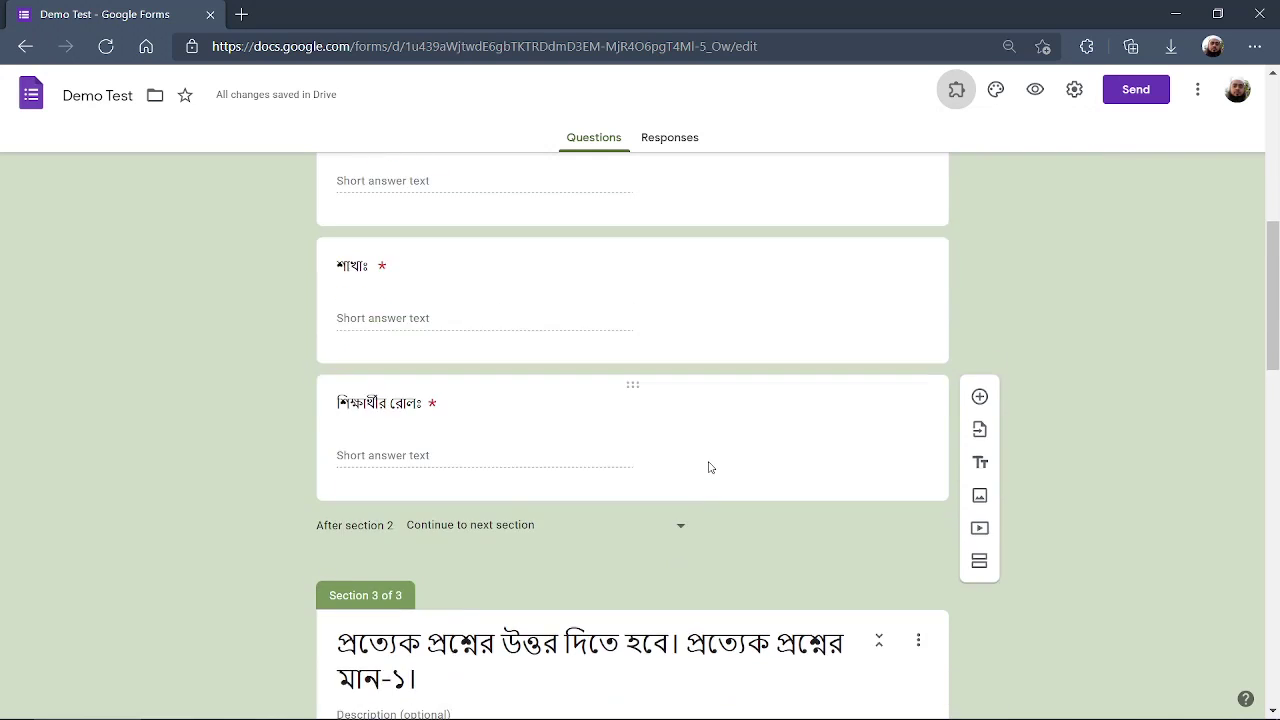
{"action": "scroll", "coordinate": [643, 469], "scroll_direction": "down", "scroll_amount": 4}
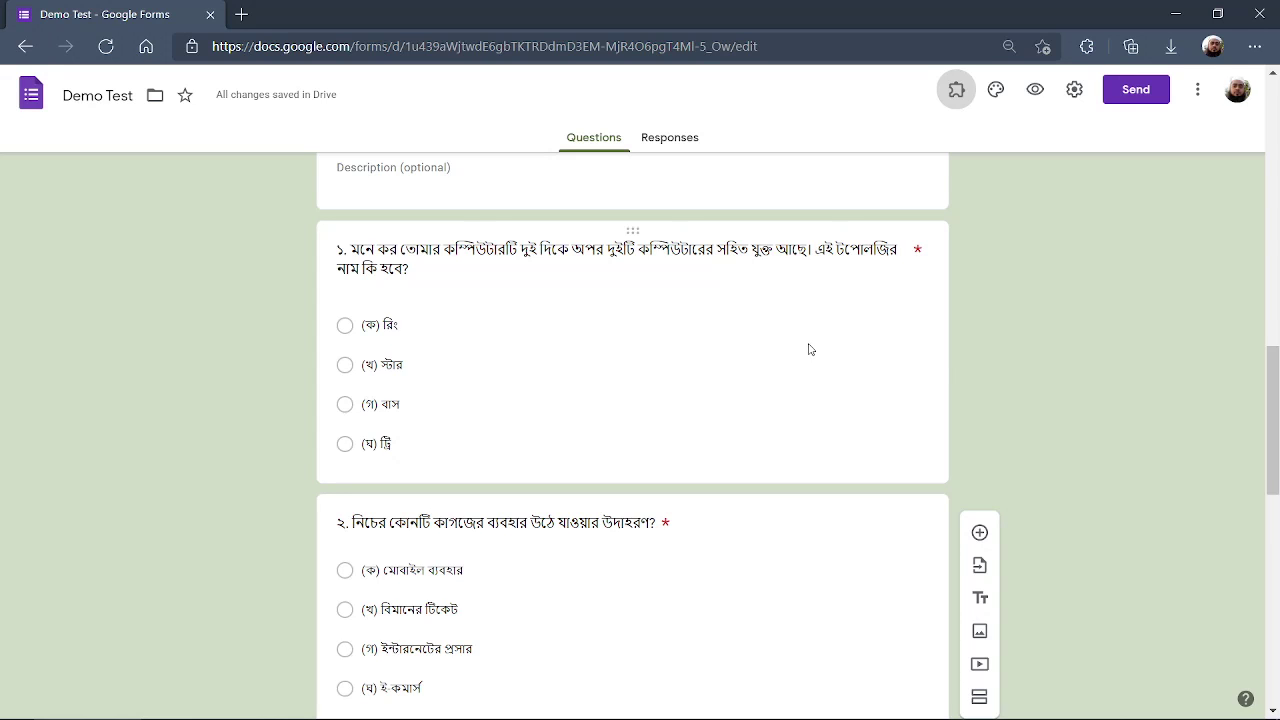
Generate a shortened share link for the form, copy it, and close the sending options.
{"action": "scroll", "coordinate": [640, 403], "scroll_direction": "down", "scroll_amount": 4}
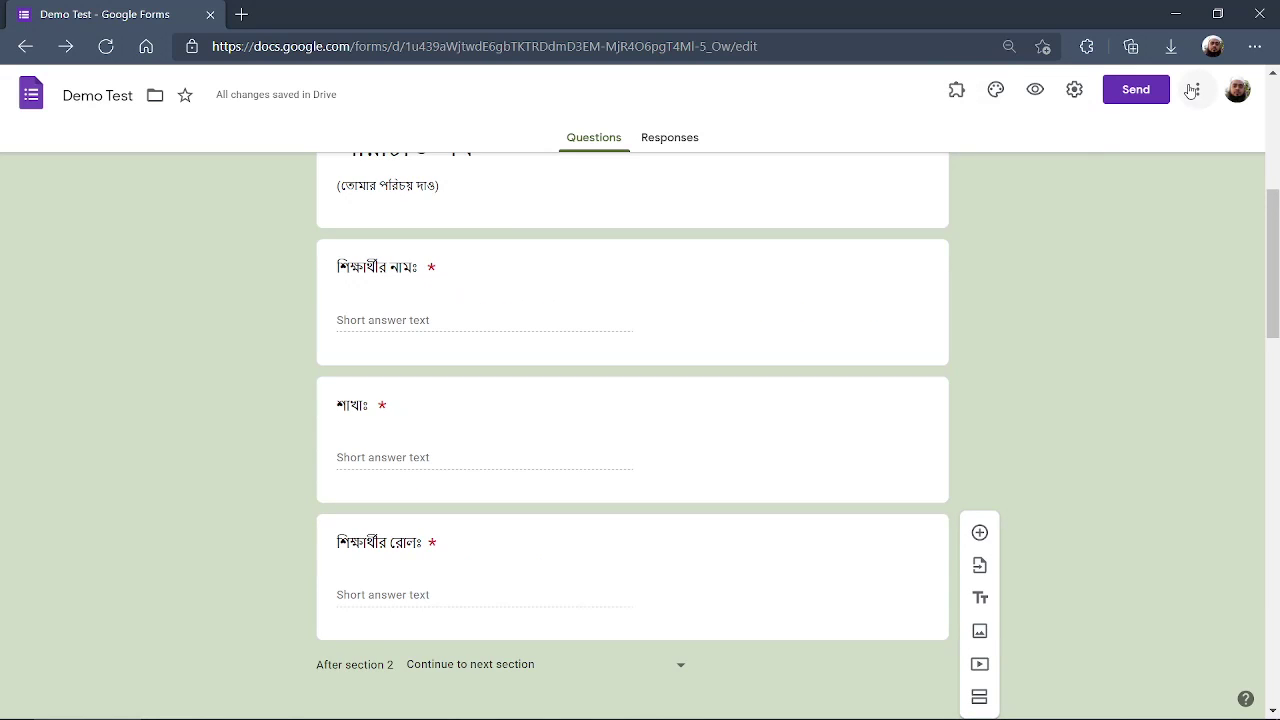
{"action": "left_click", "coordinate": [1160, 92]}
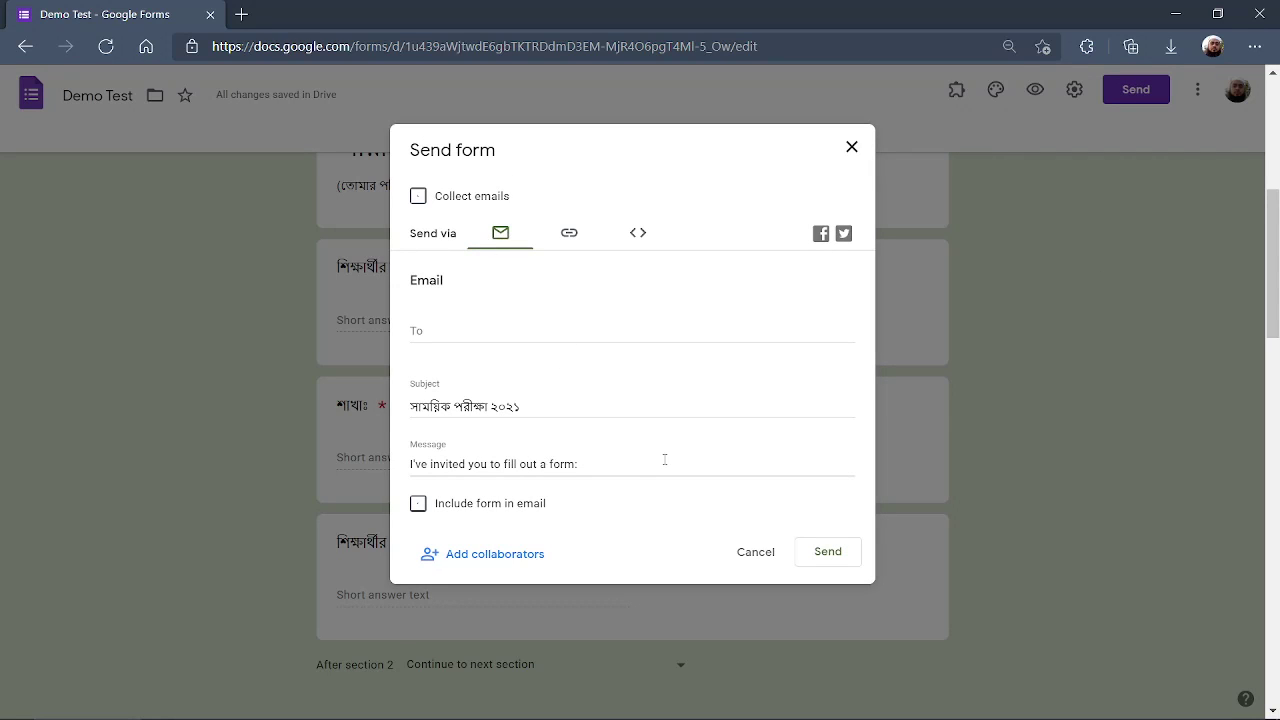
{"action": "left_click", "coordinate": [572, 240]}
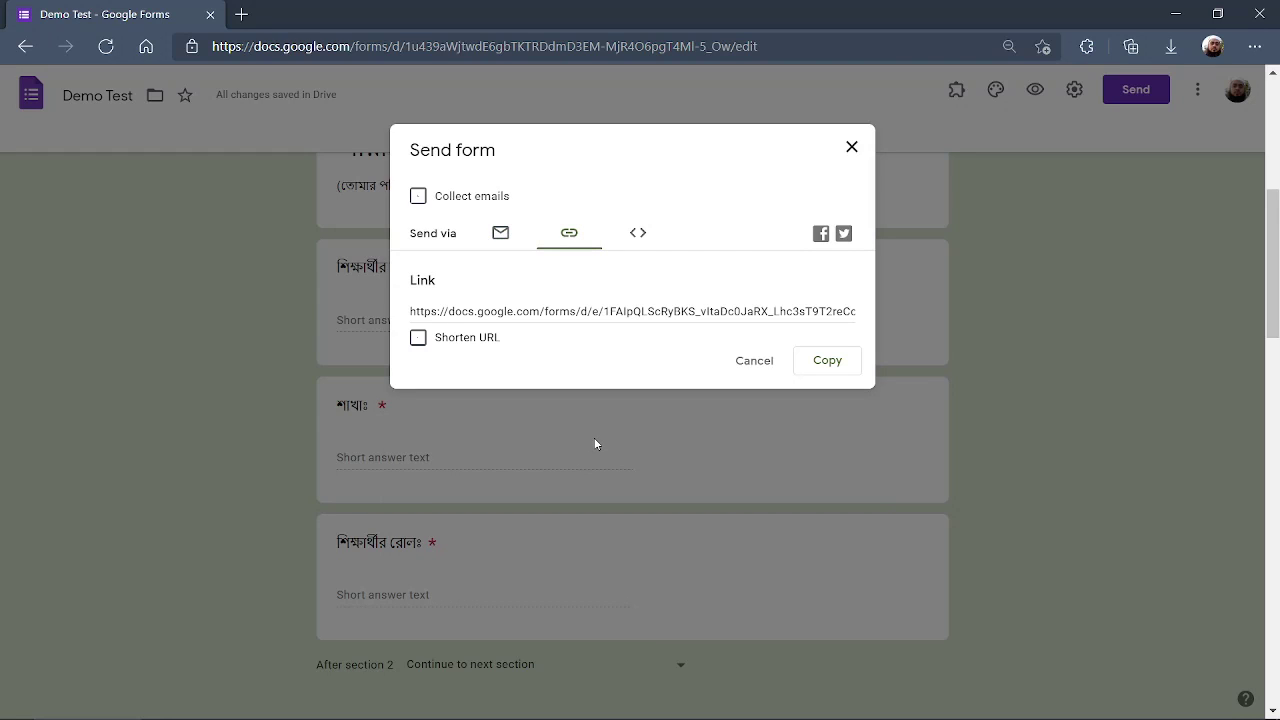
{"action": "left_click", "coordinate": [417, 340]}
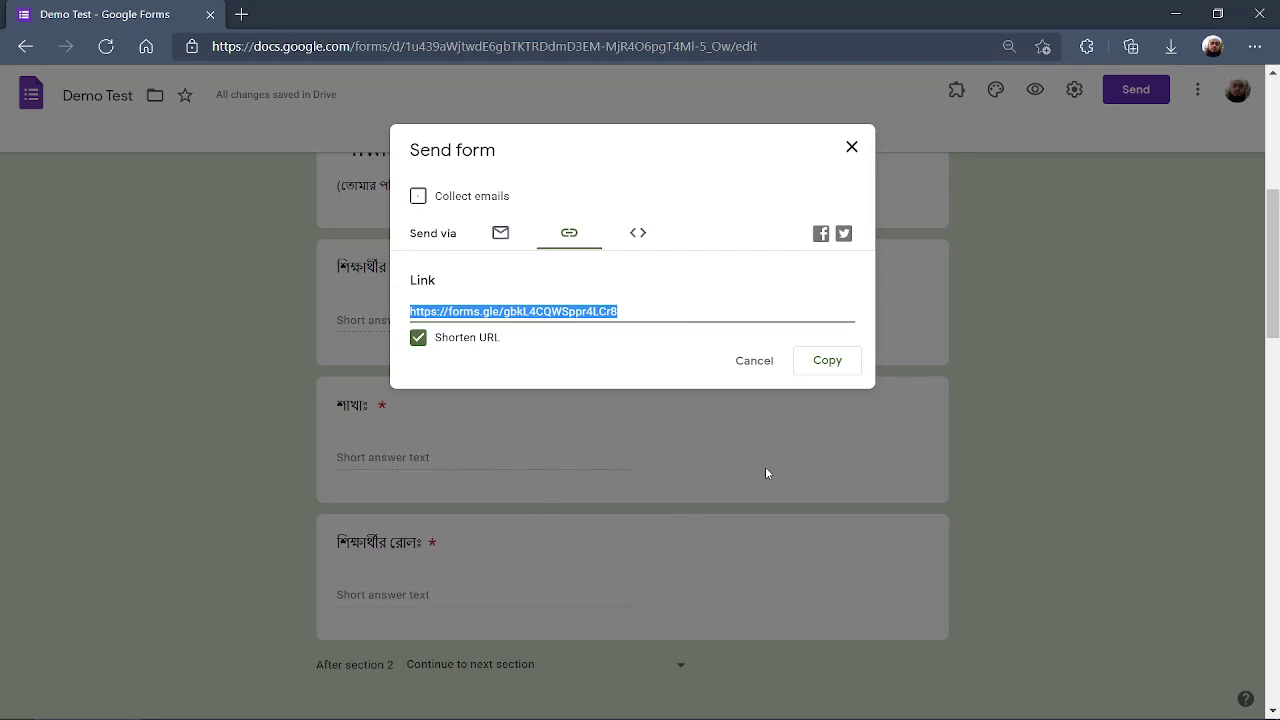
{"action": "left_click", "coordinate": [828, 362]}
{"action": "left_click", "coordinate": [853, 149]}
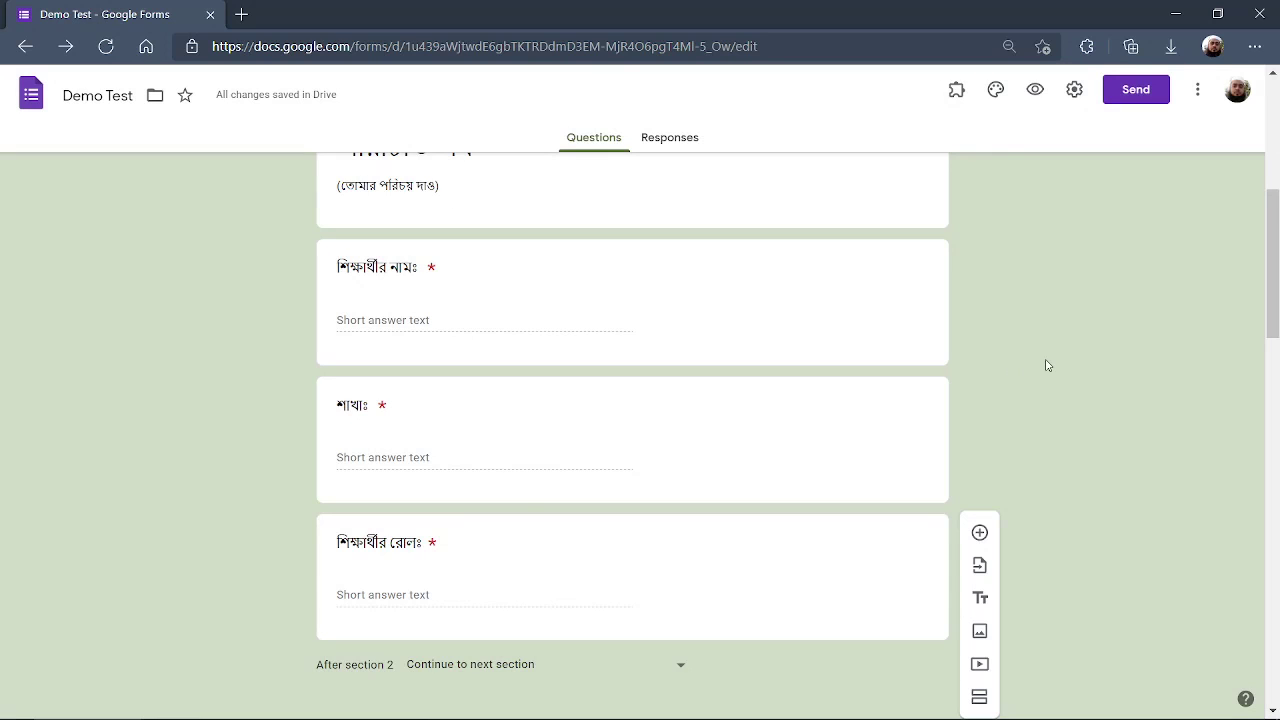
Review the form from the student detail fields down to question ৫ at the end of section 3.
{"action": "scroll", "coordinate": [1047, 365], "scroll_direction": "down", "scroll_amount": 2}
{"action": "scroll", "coordinate": [1047, 365], "scroll_direction": "down", "scroll_amount": 3}
{"action": "scroll", "coordinate": [676, 532], "scroll_direction": "down", "scroll_amount": 6}
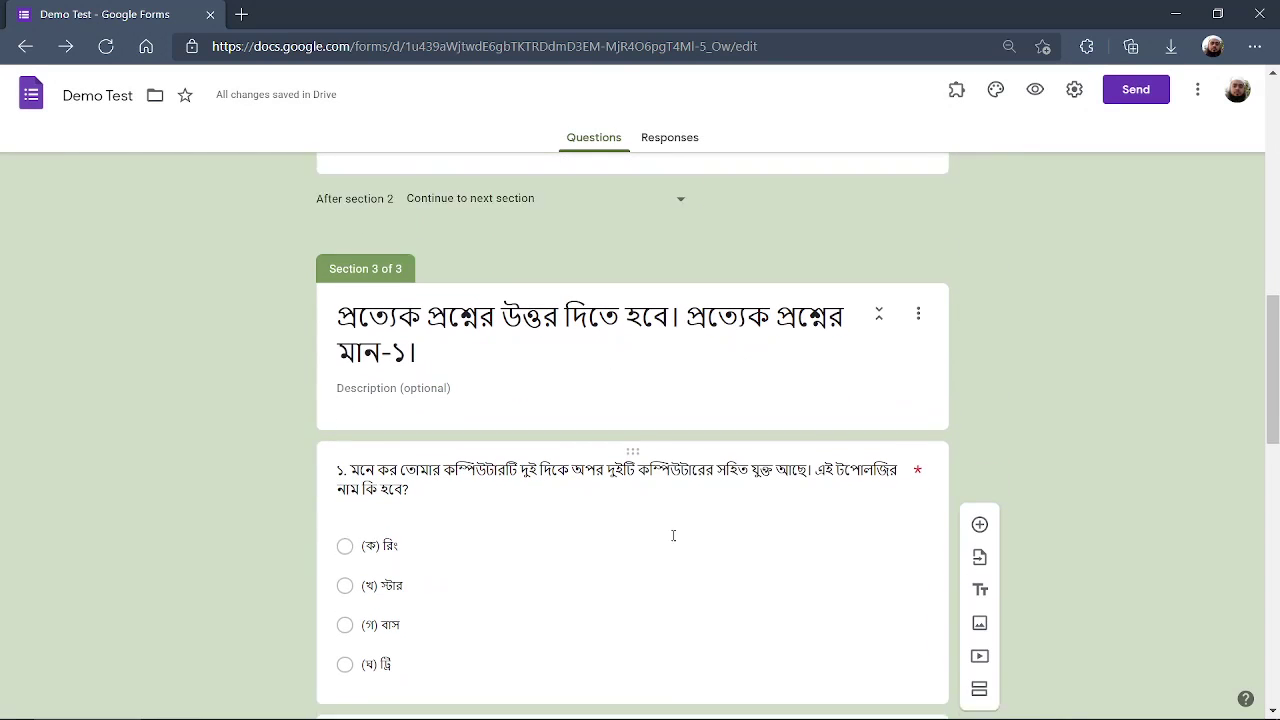
{"action": "scroll", "coordinate": [684, 523], "scroll_direction": "down", "scroll_amount": 5}
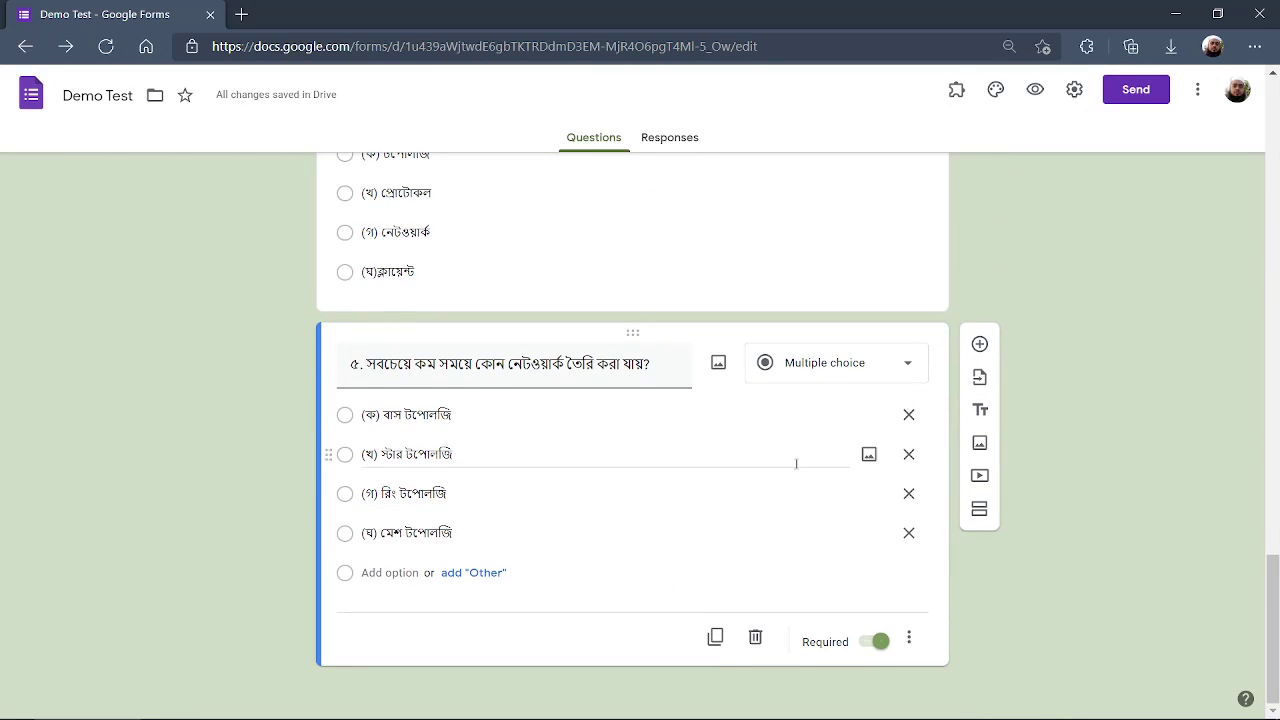